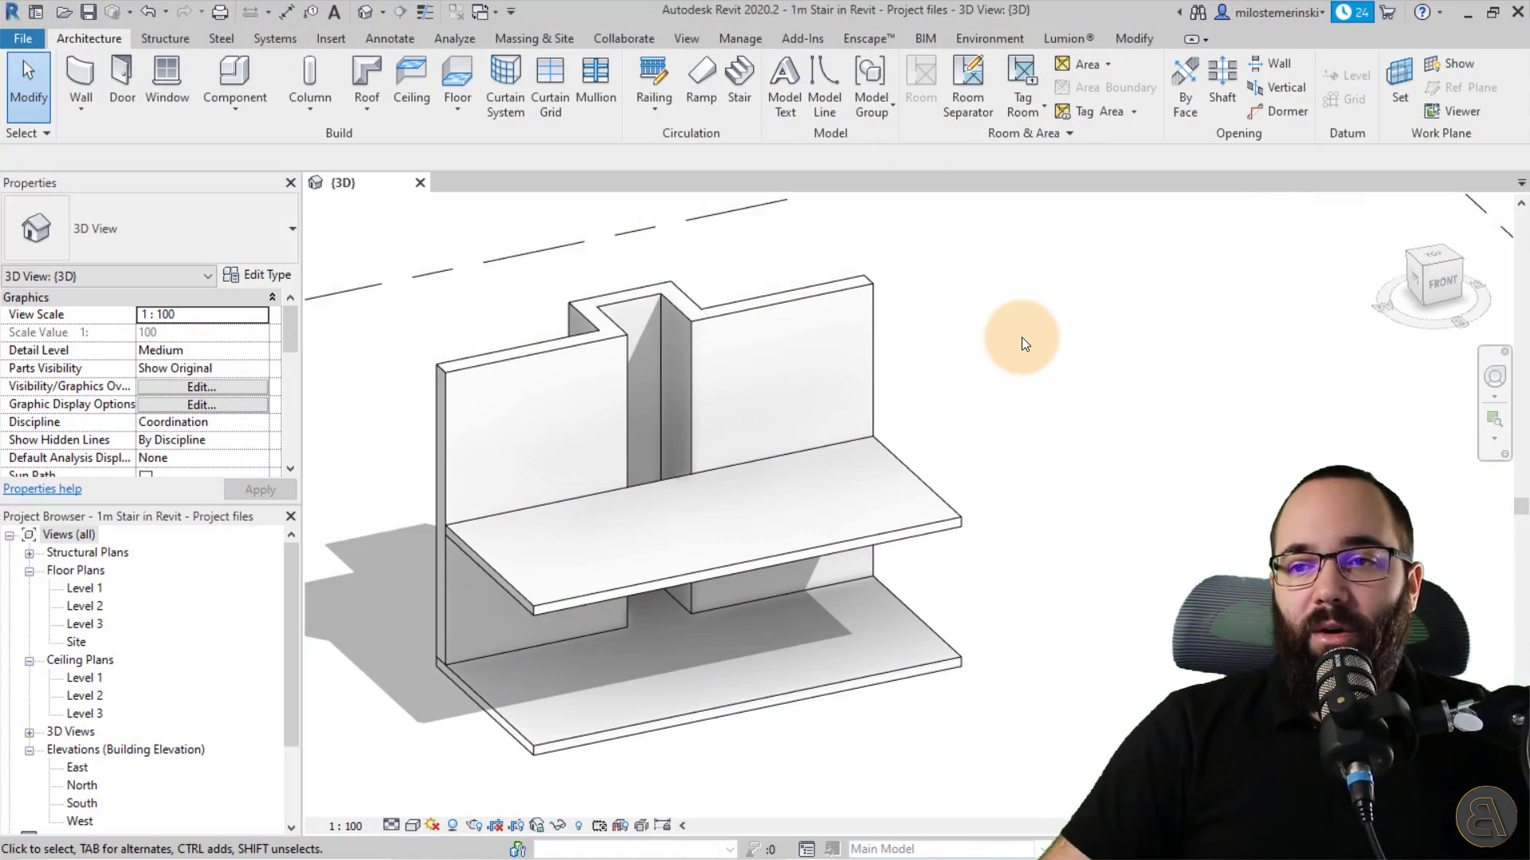
- Examine the recessed wall, the two floor slabs and the level heights in the 3D view
middle_click_drag(959, 415, 987, 440, "shift")
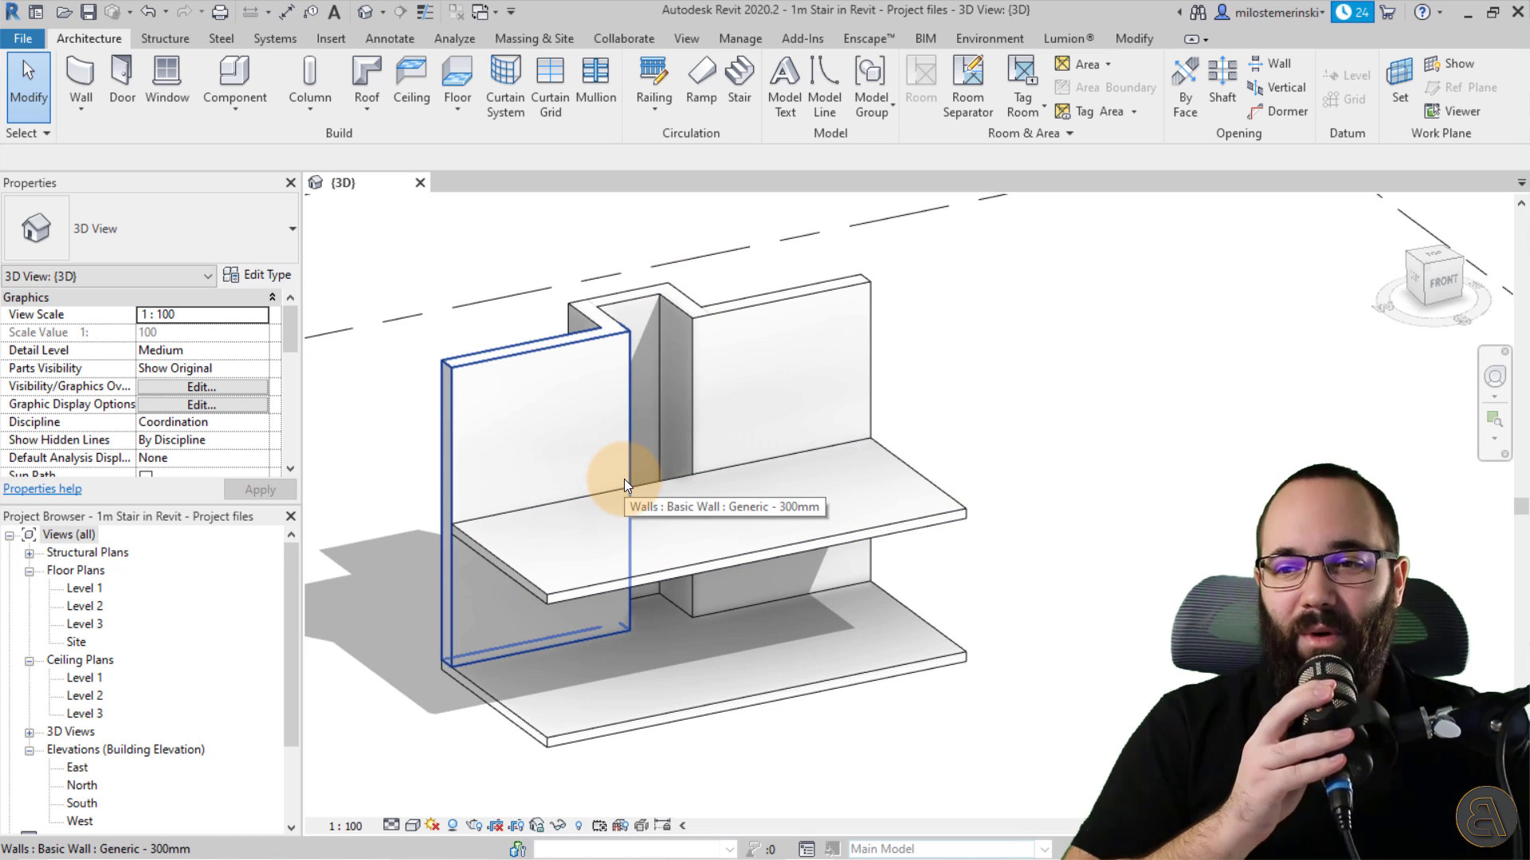
left_click(629, 583)
left_click(553, 744)
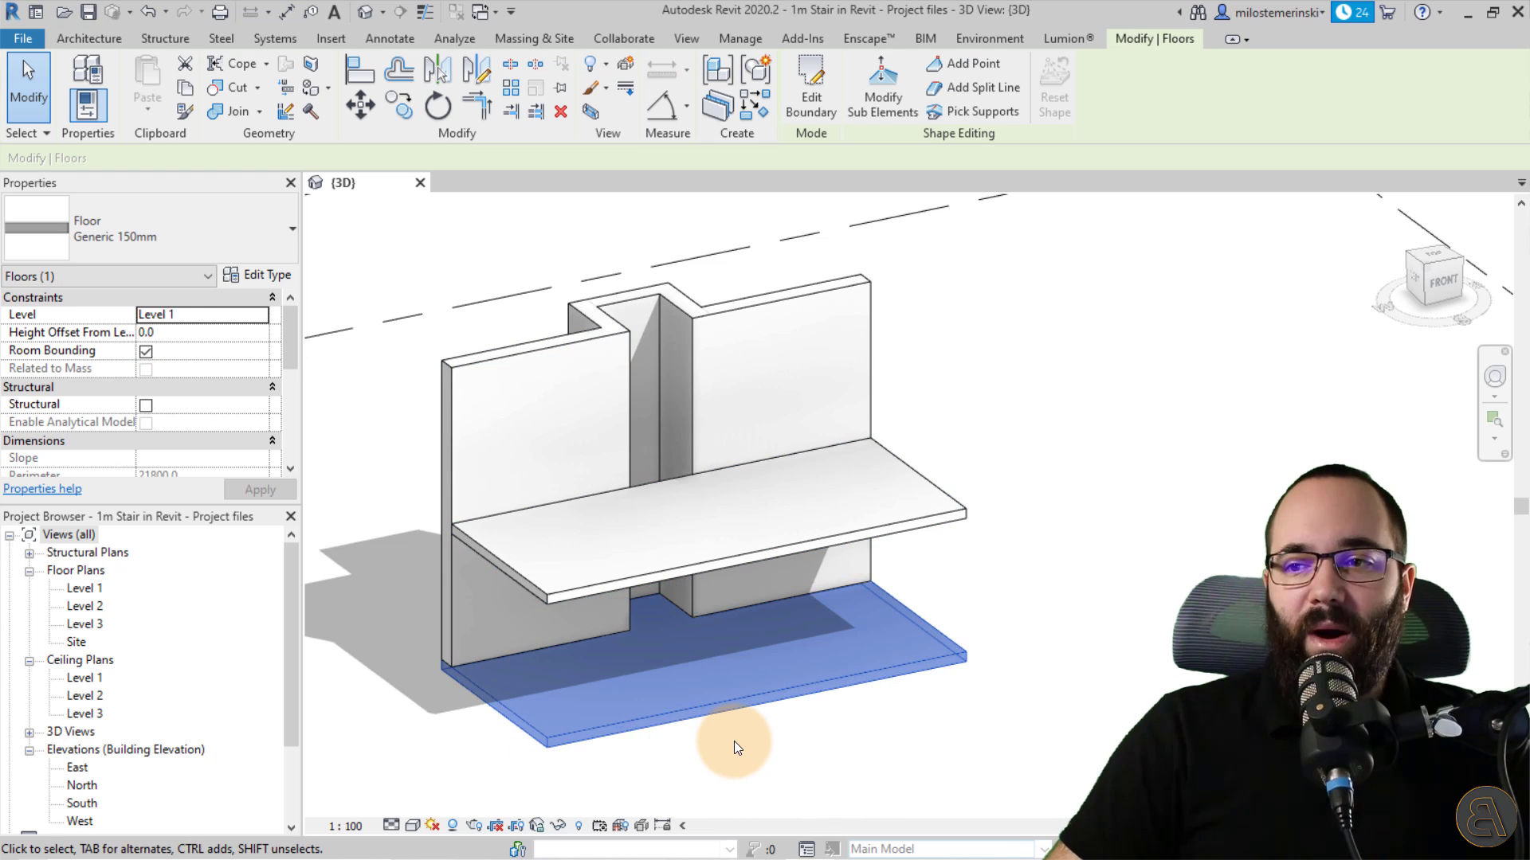
middle_click_drag(734, 748, 986, 612, "shift")
scroll(707, 638, "down", 3)
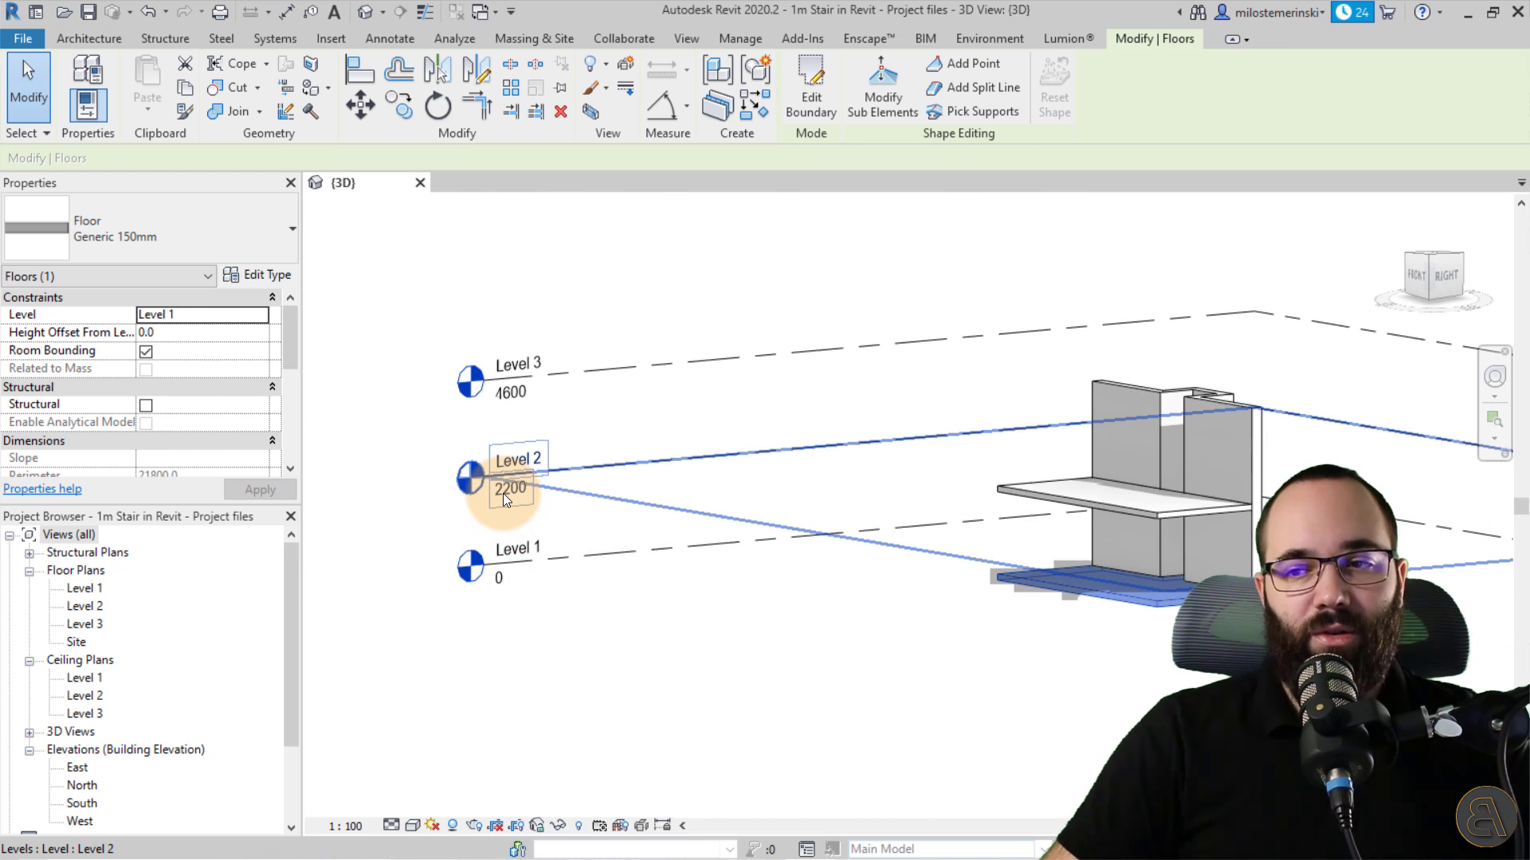
mouse_move(642, 641)
middle_mouse_down("shift")
mouse_move(959, 657)
mouse_move(707, 659)
mouse_move(622, 593)
middle_mouse_up("shift")
scroll(596, 529, "up", 2)
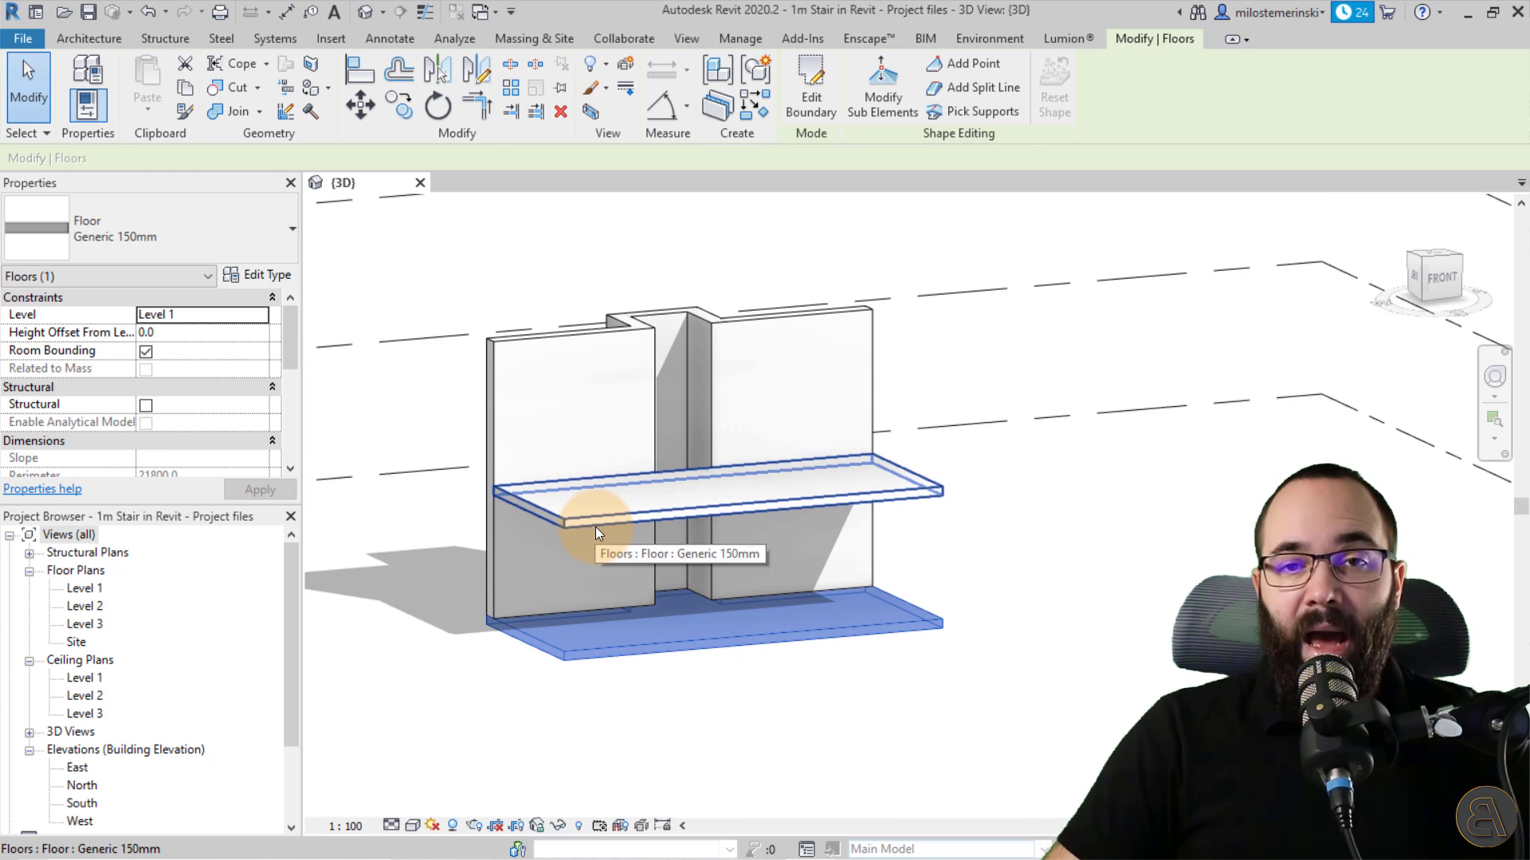
scroll(532, 570, "up", 3)
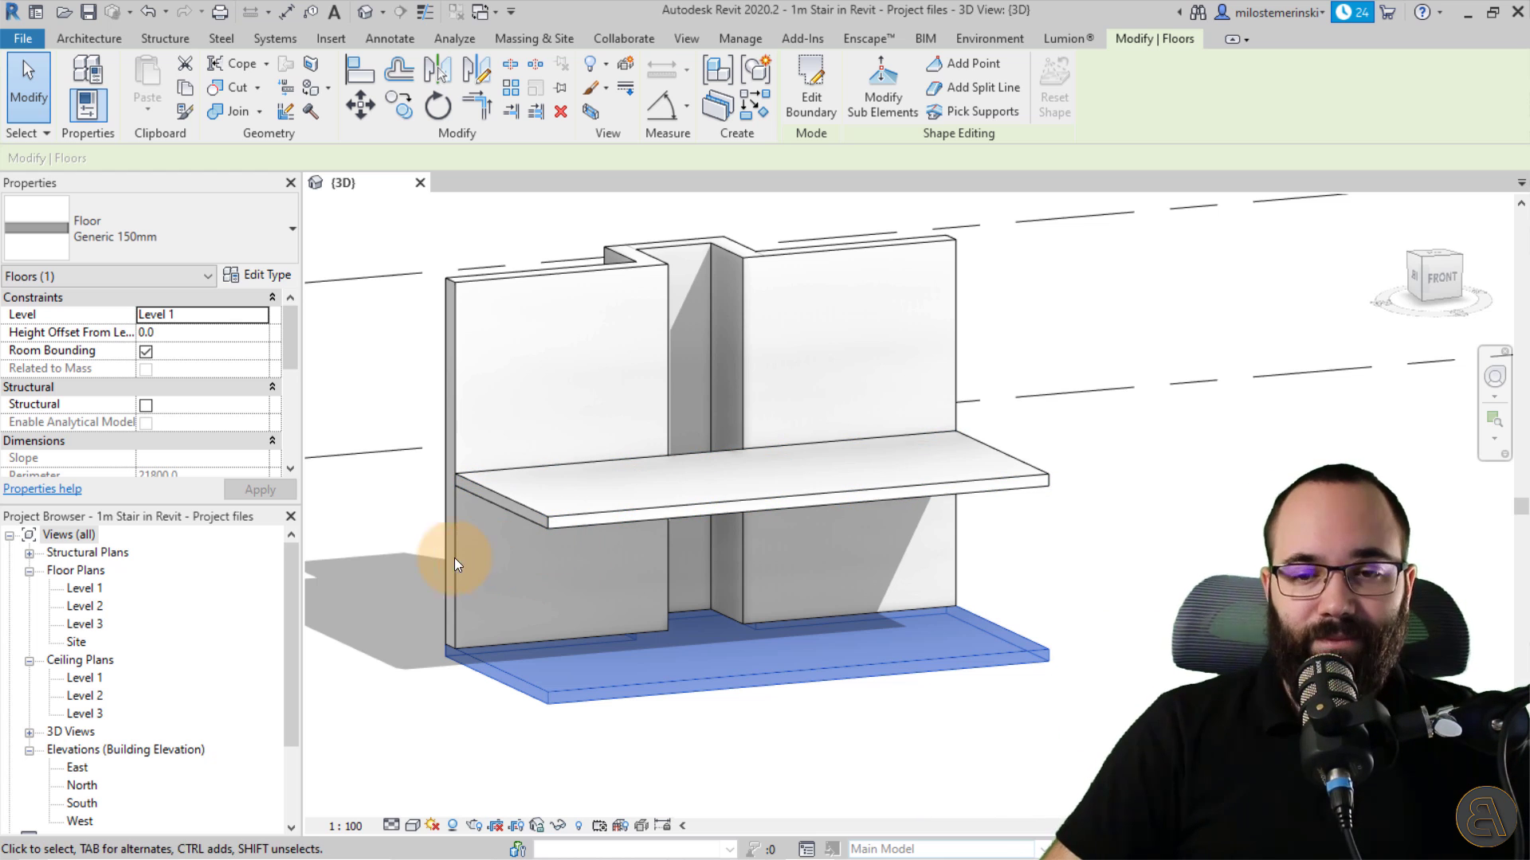
middle_click_drag(554, 592, 547, 585)
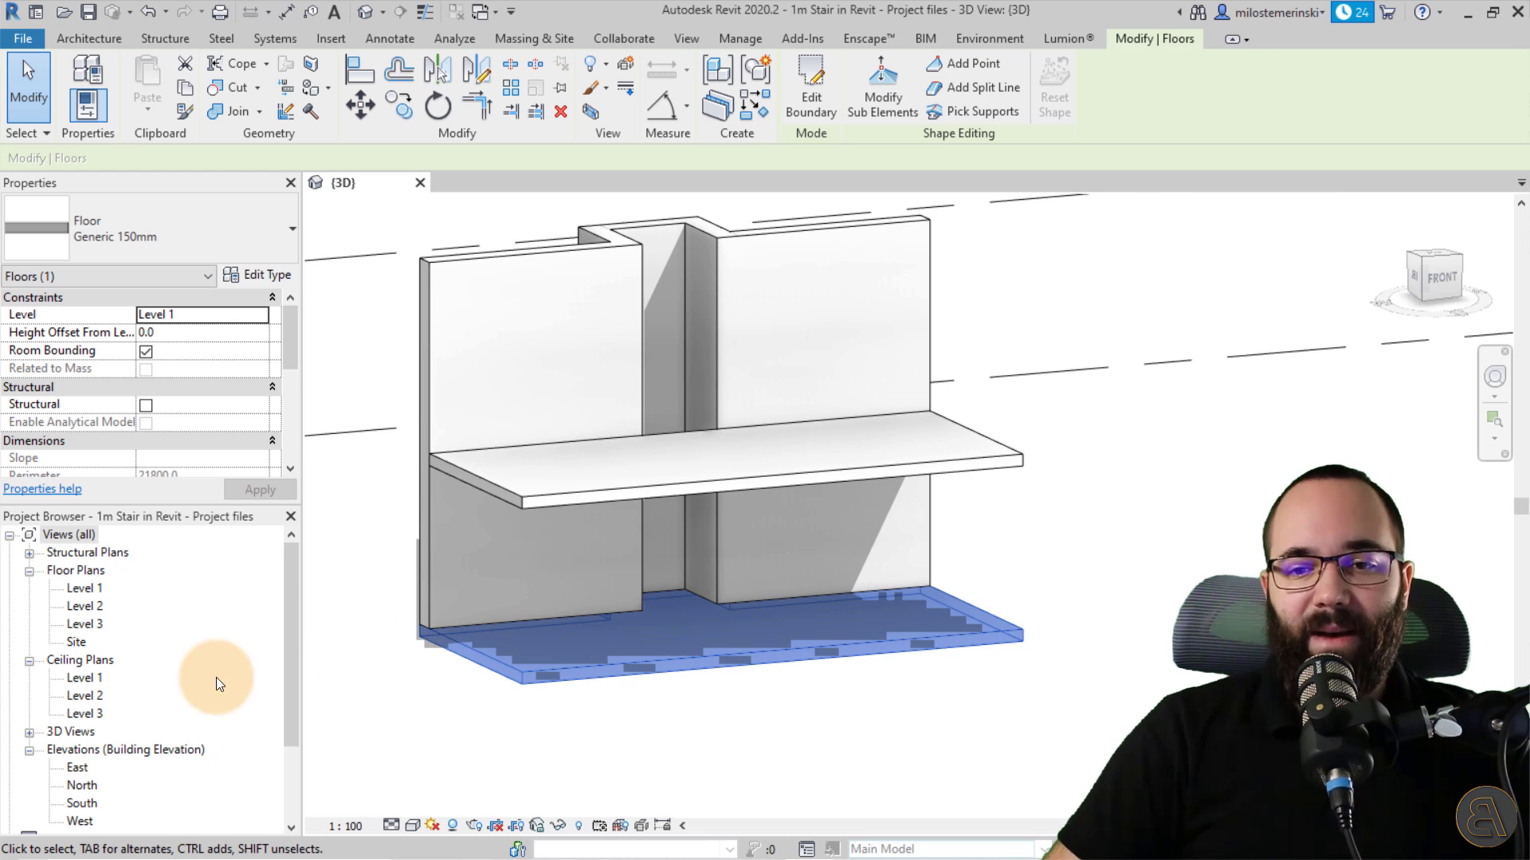
- Open the South elevation with the wall recess between the floors in close view and the floor deselected
scroll(118, 690, "down", 1)
double_click(82, 767)
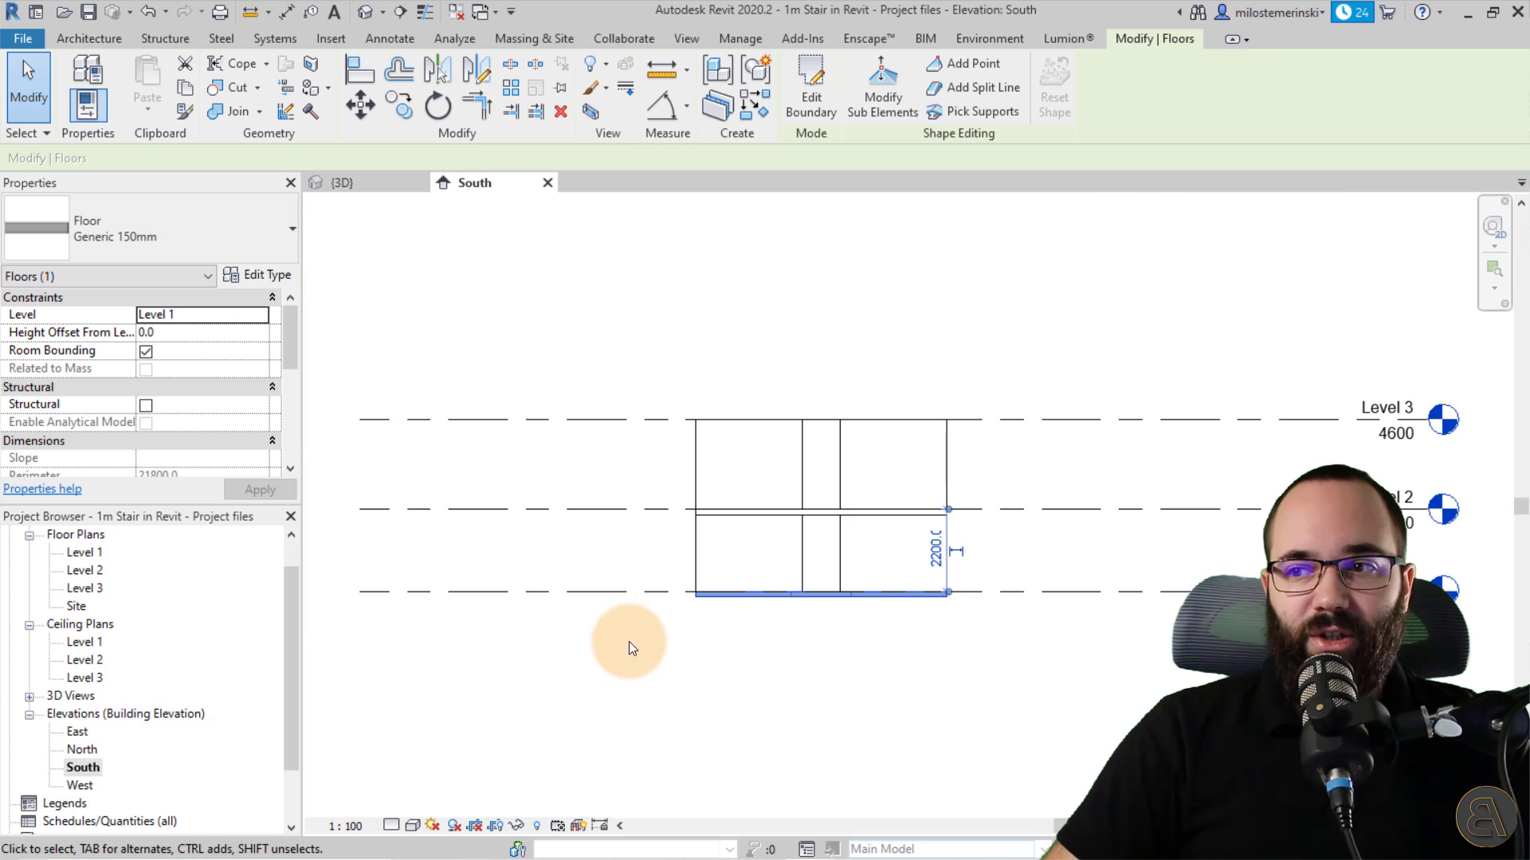
scroll(628, 630, "up", 3)
scroll(639, 568, "up", 2)
key("Escape")
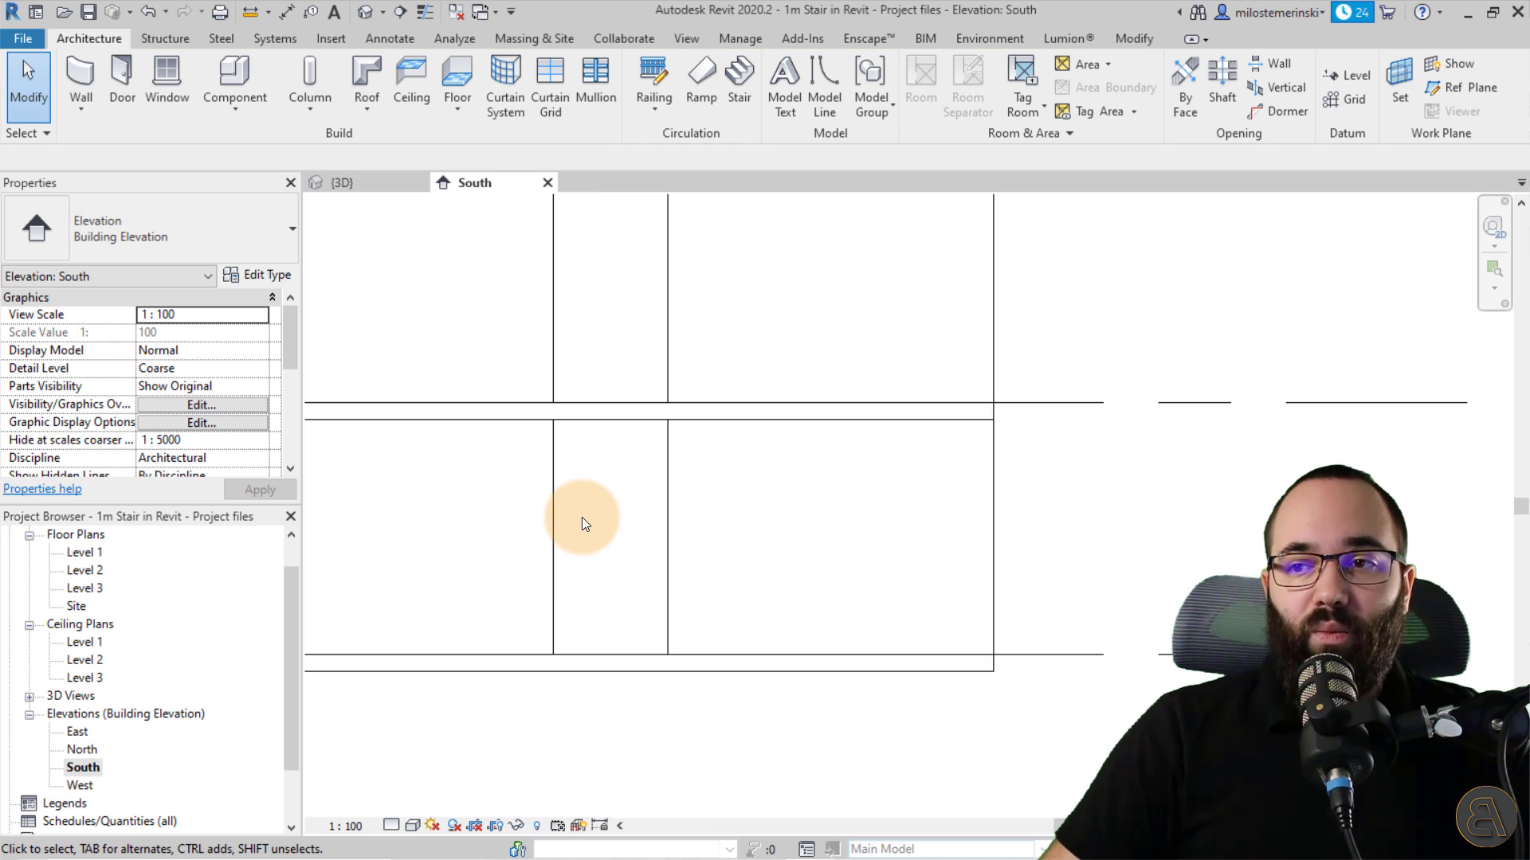
- Draw two vertical reference planes inside the recess, about 128 mm from its left side and 100 mm from its right side
middle_click_drag(581, 518, 590, 518)
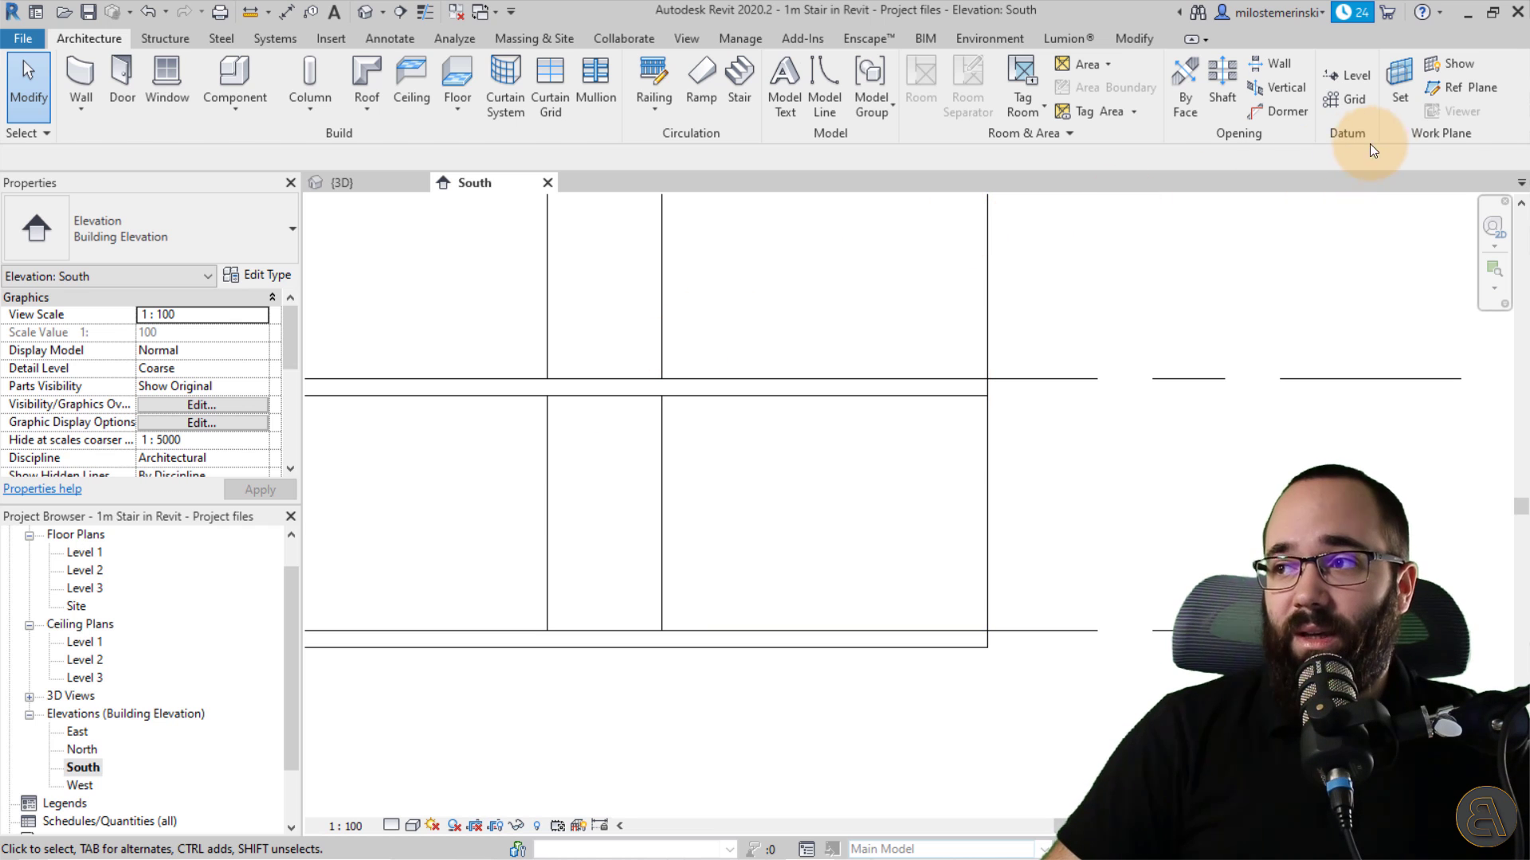
left_click(1453, 83)
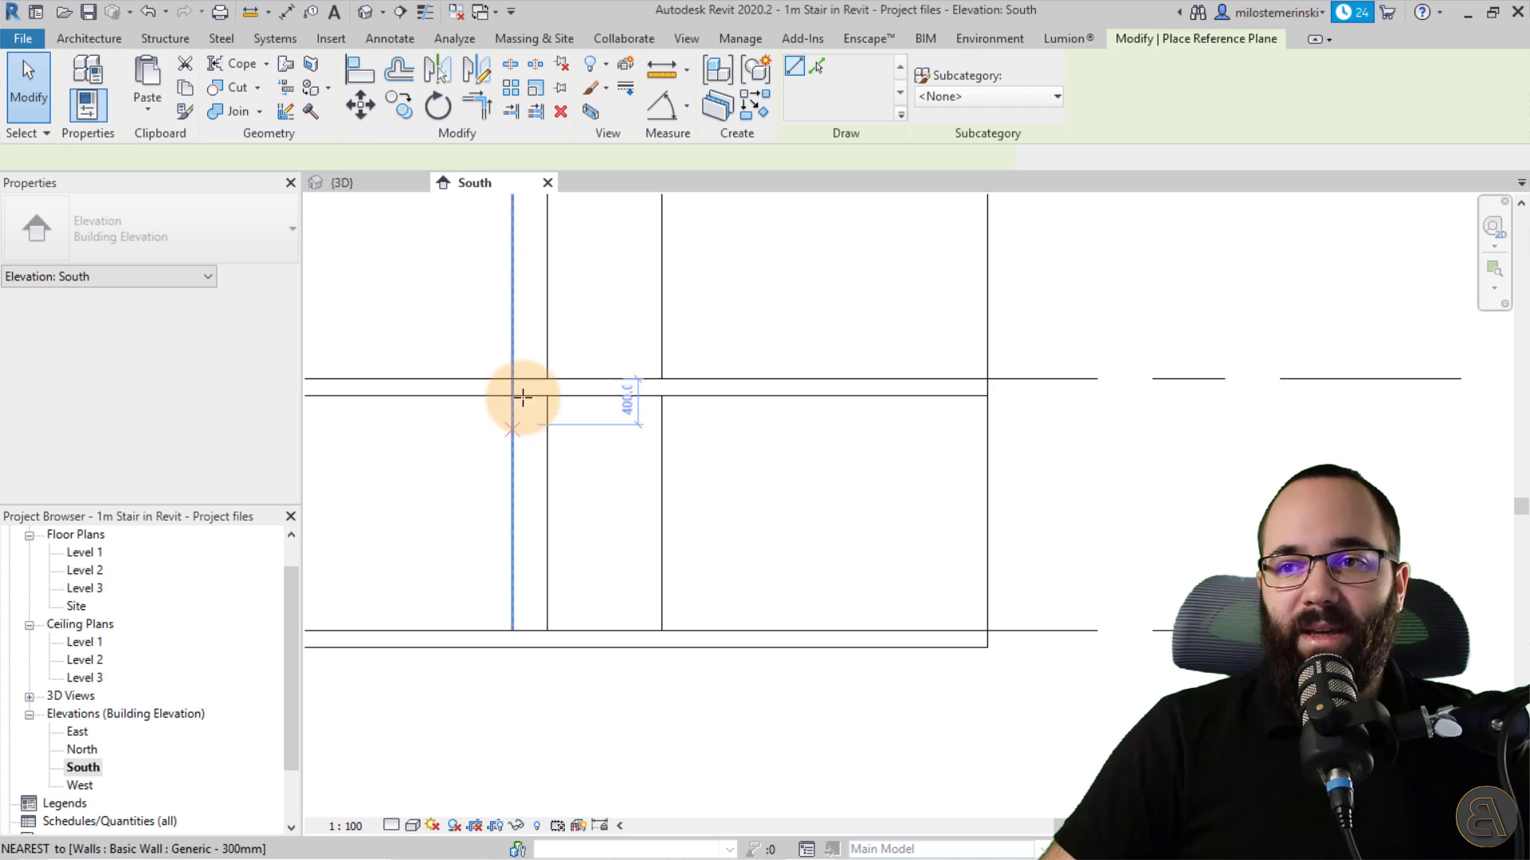
left_click(561, 698)
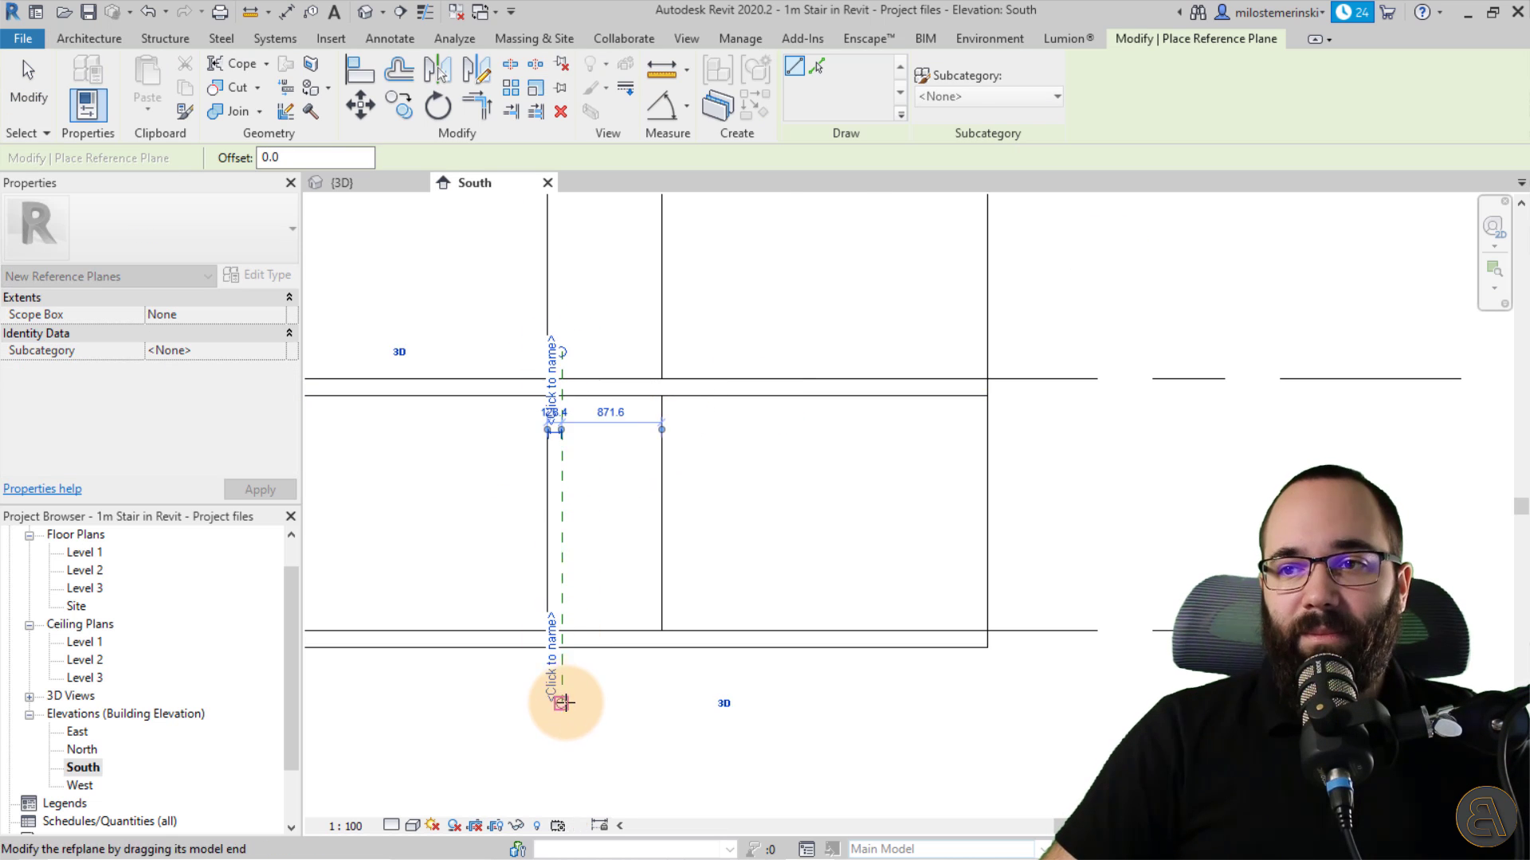
left_click(644, 351)
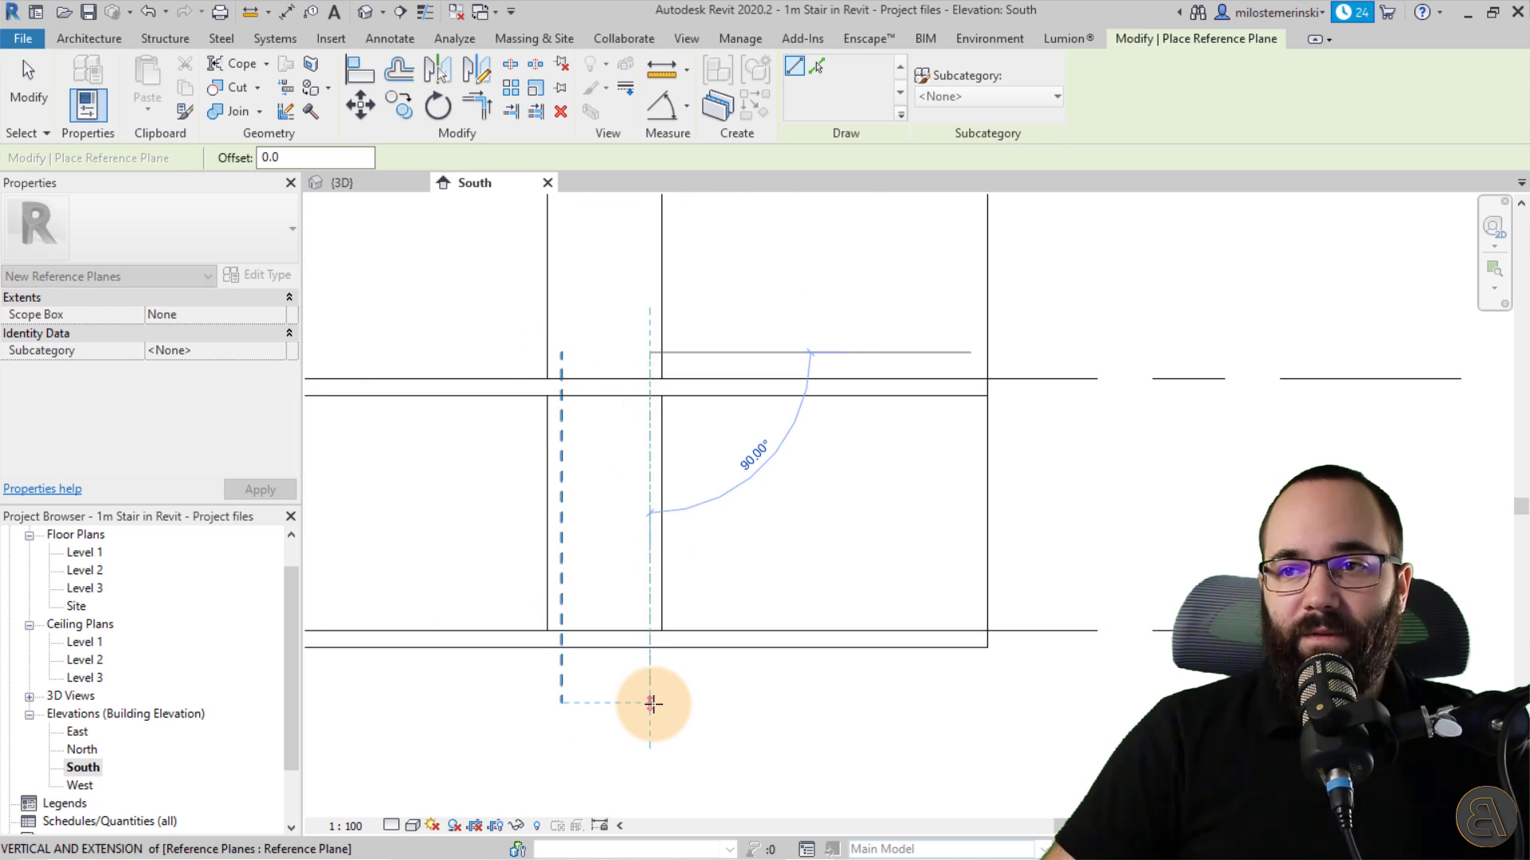
left_click(650, 701)
key("Escape")
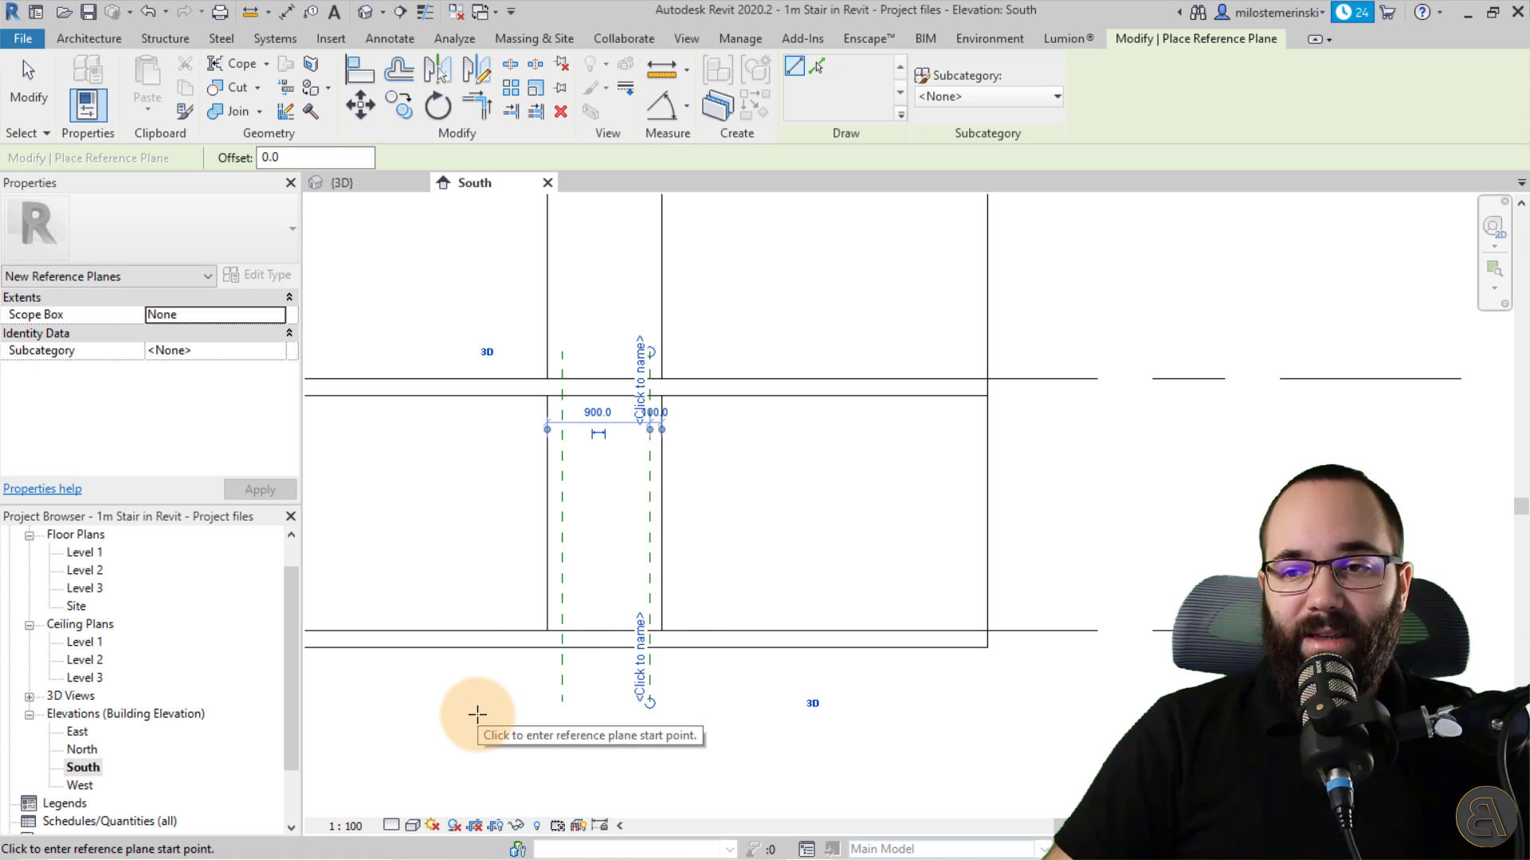
key("Escape")
- Set the left reference plane's distance from the recess's left side to 150 mm
left_click(561, 685)
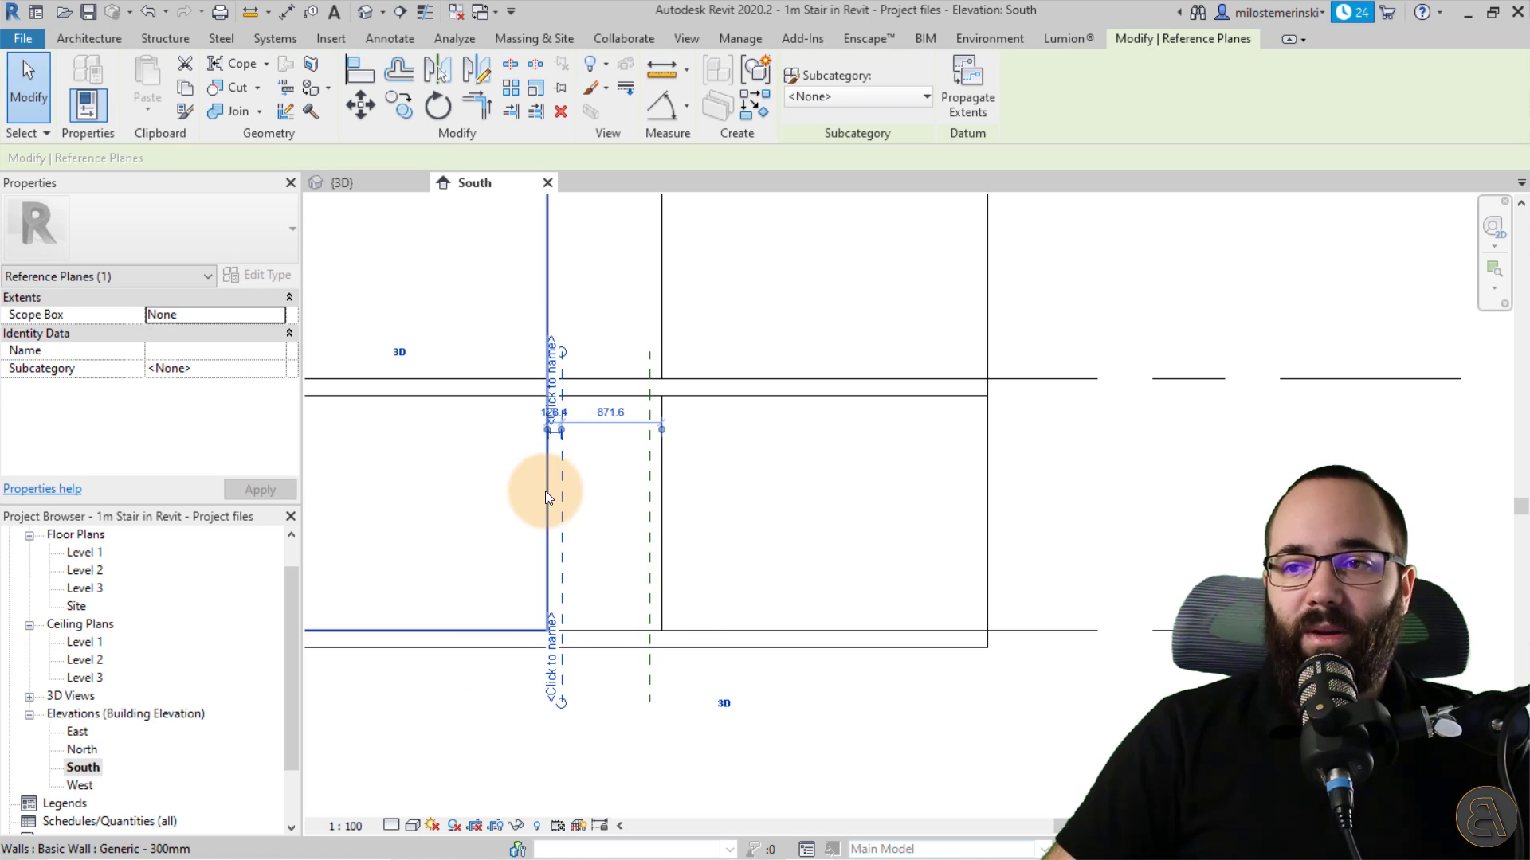
scroll(526, 357, "up", 2)
scroll(585, 486, "up", 3)
left_click(558, 418)
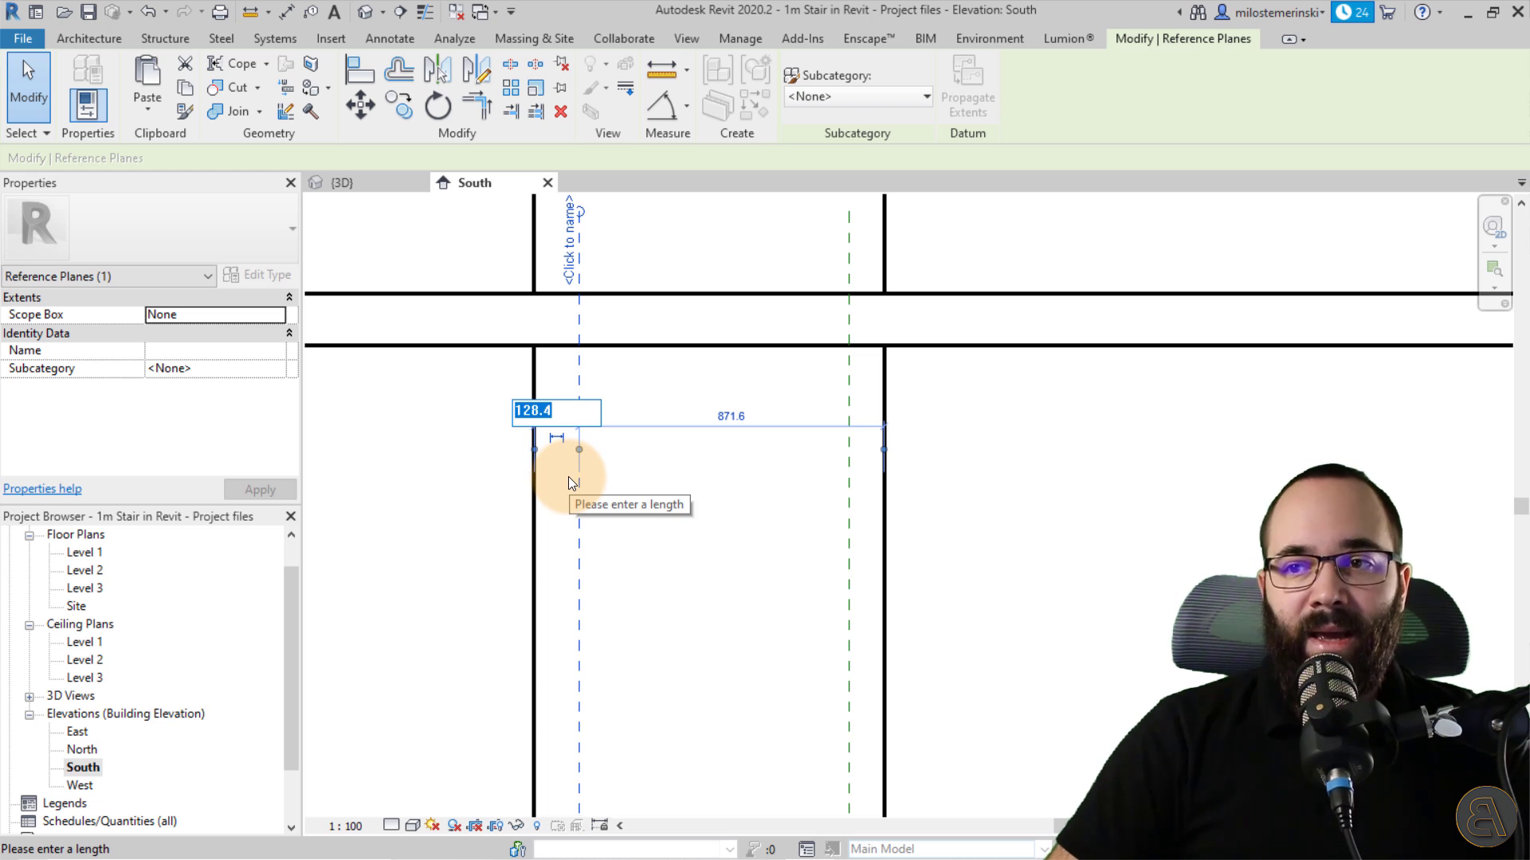
type("150")
key("Return")
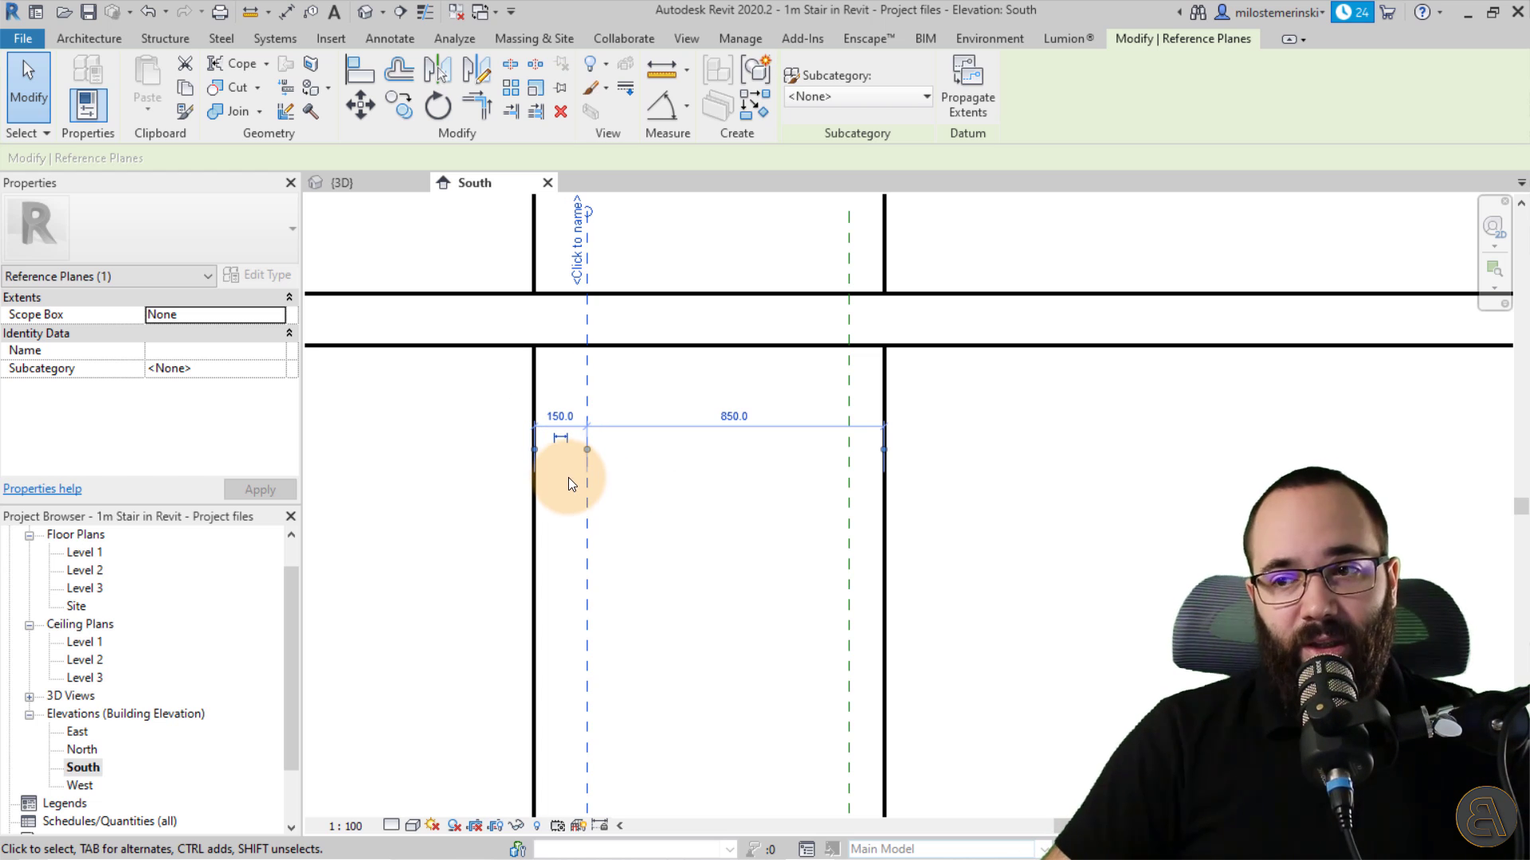
scroll(714, 551, "down", 1)
left_click(705, 563)
- Set the right reference plane's distance from the recess's right side to 150 mm
scroll(675, 510, "down", 1)
middle_click_drag(679, 552, 632, 471)
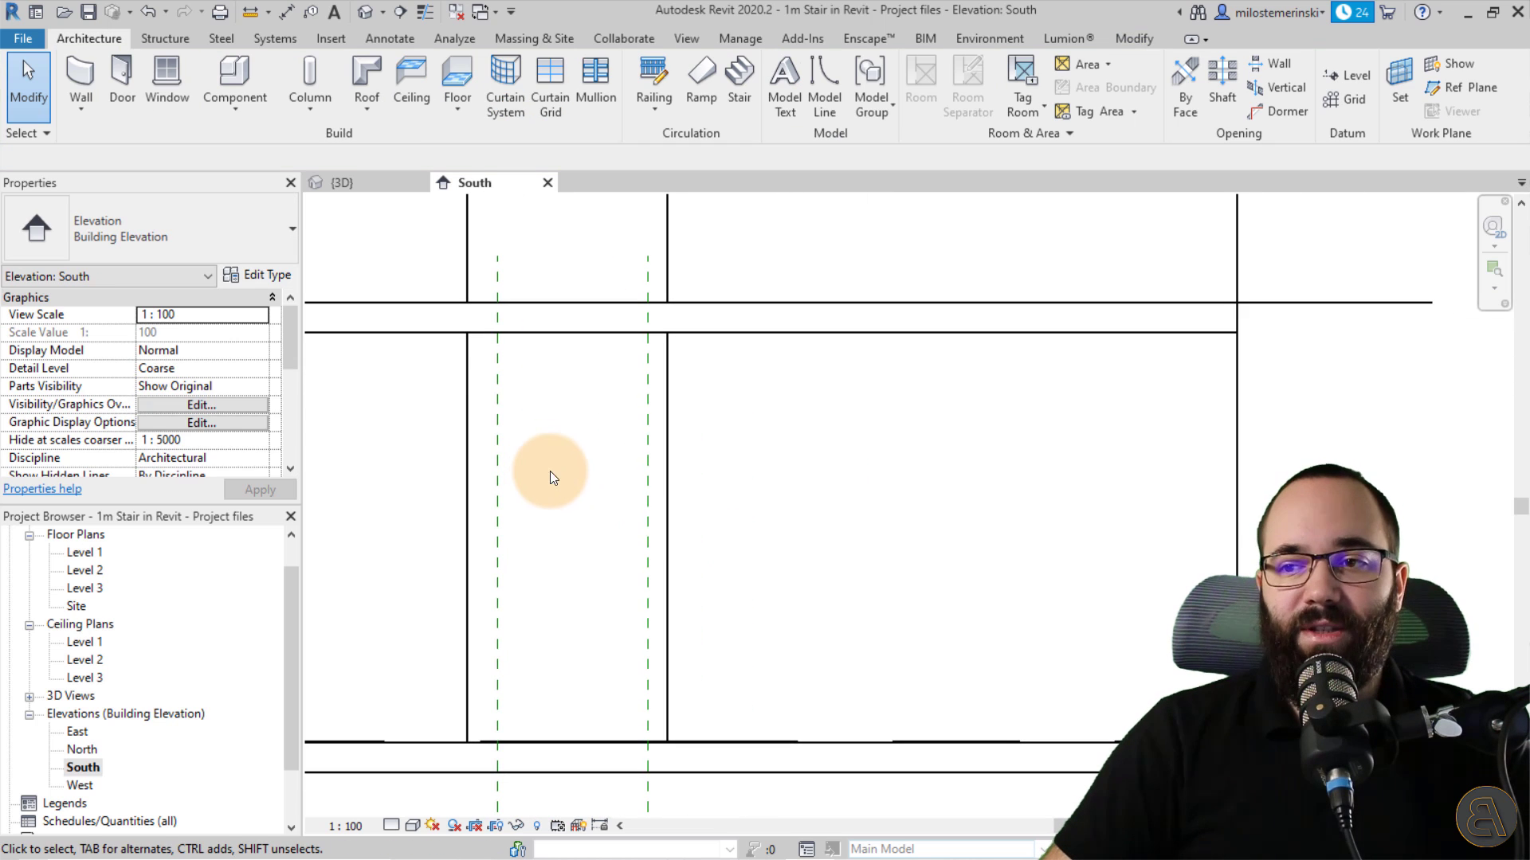
left_click(646, 528)
left_click(659, 366)
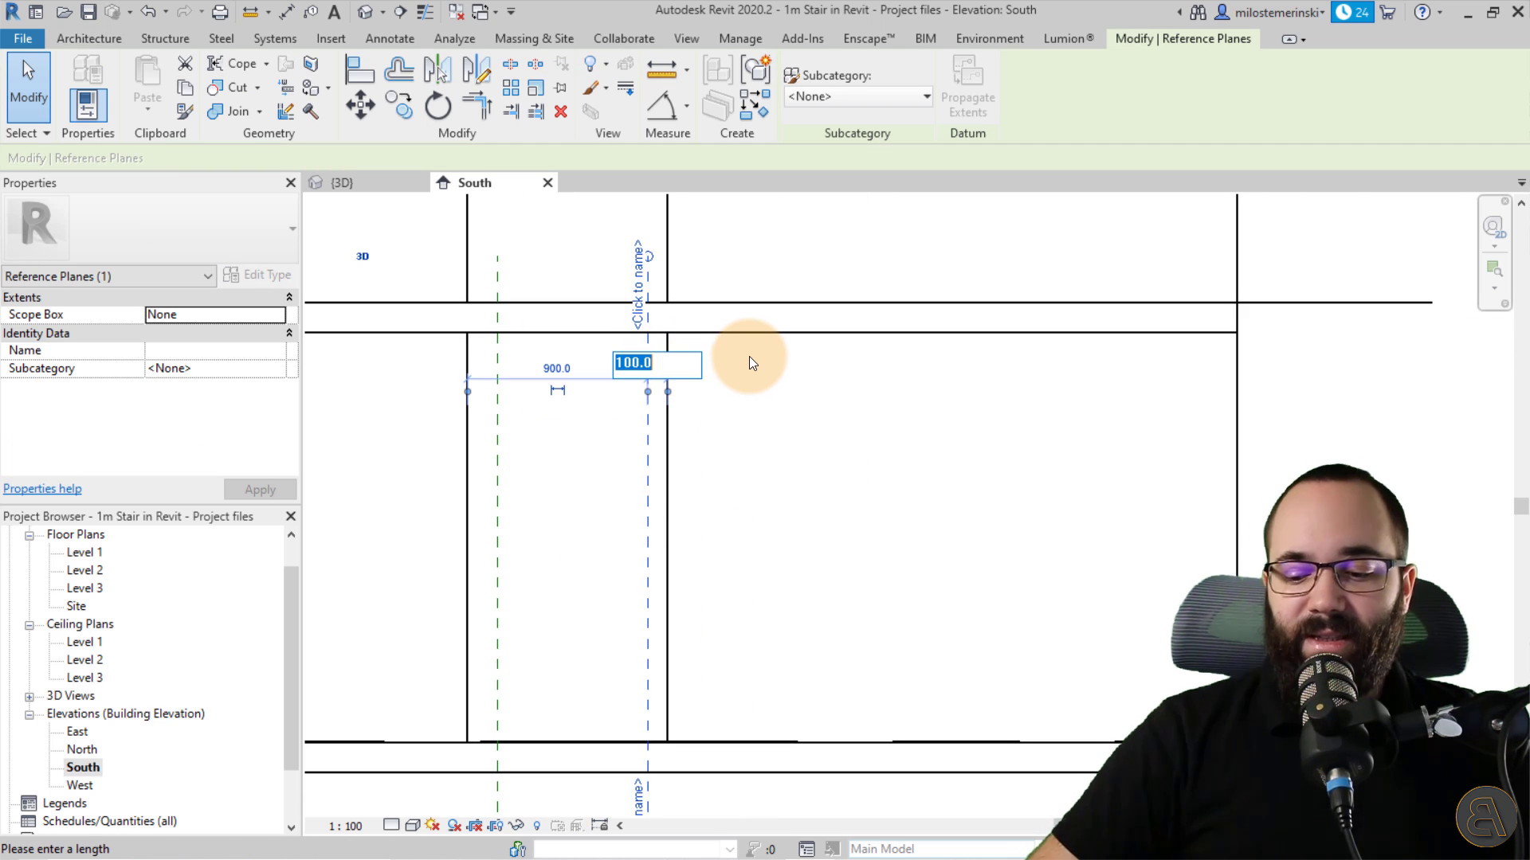
type("150")
key("Return")
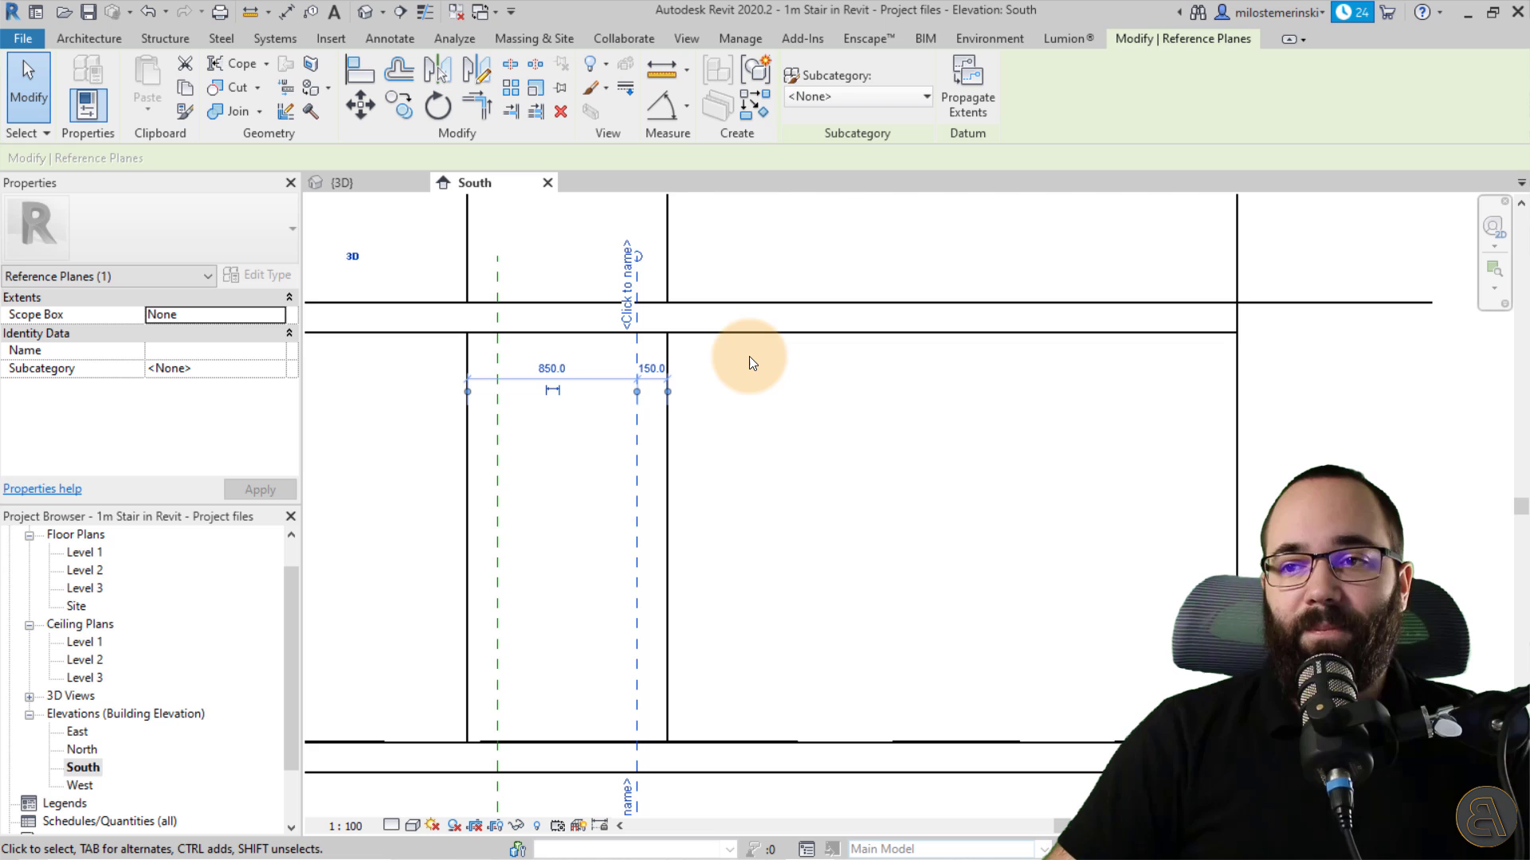
left_click(734, 484)
- Open the Level 1 floor plan at the wall recess
scroll(585, 441, "down", 2)
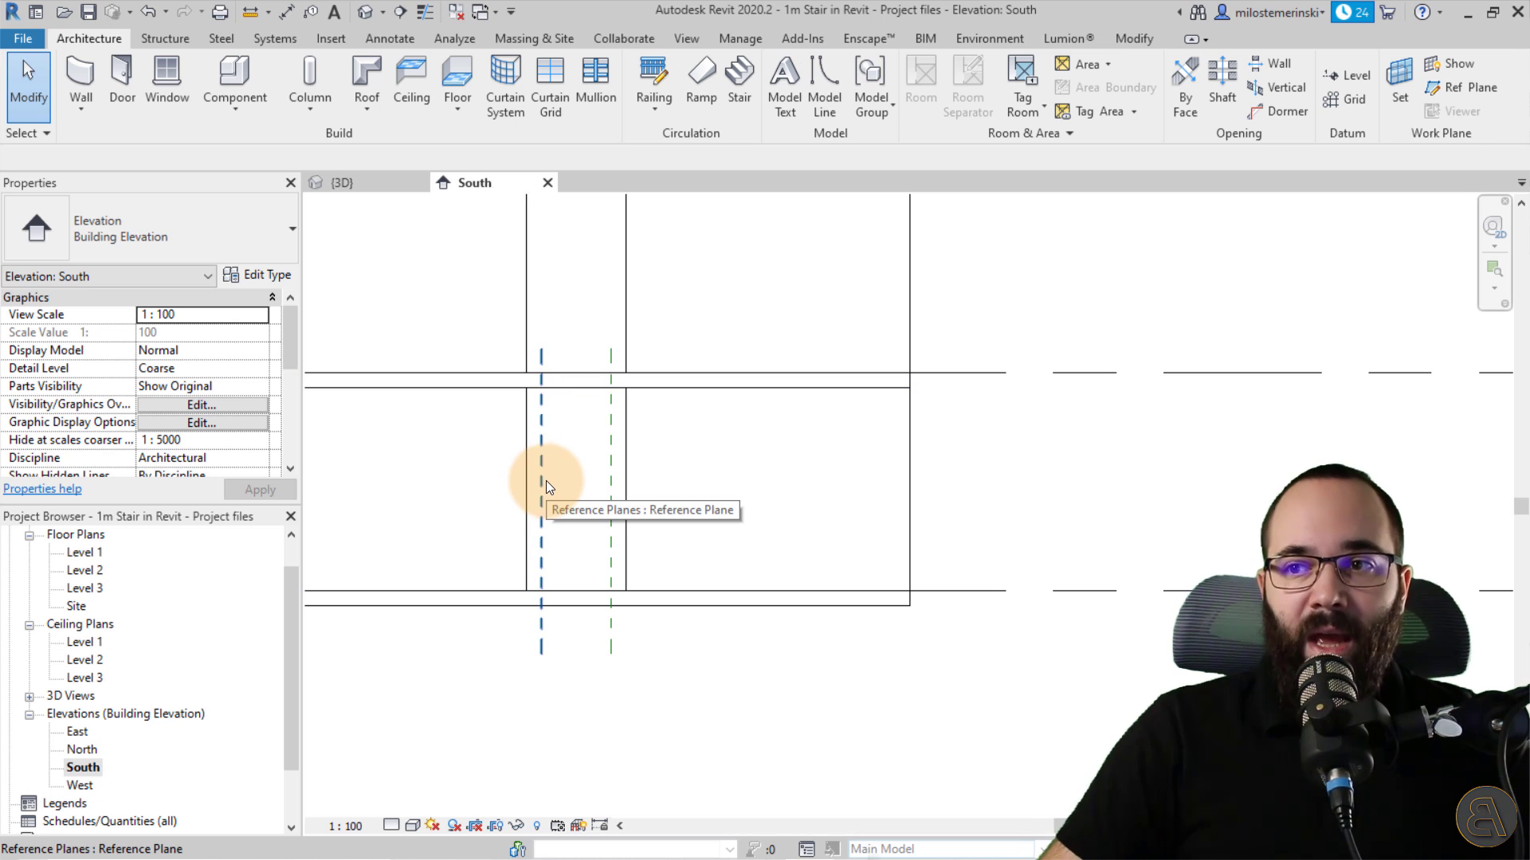
middle_click_drag(577, 530, 574, 511)
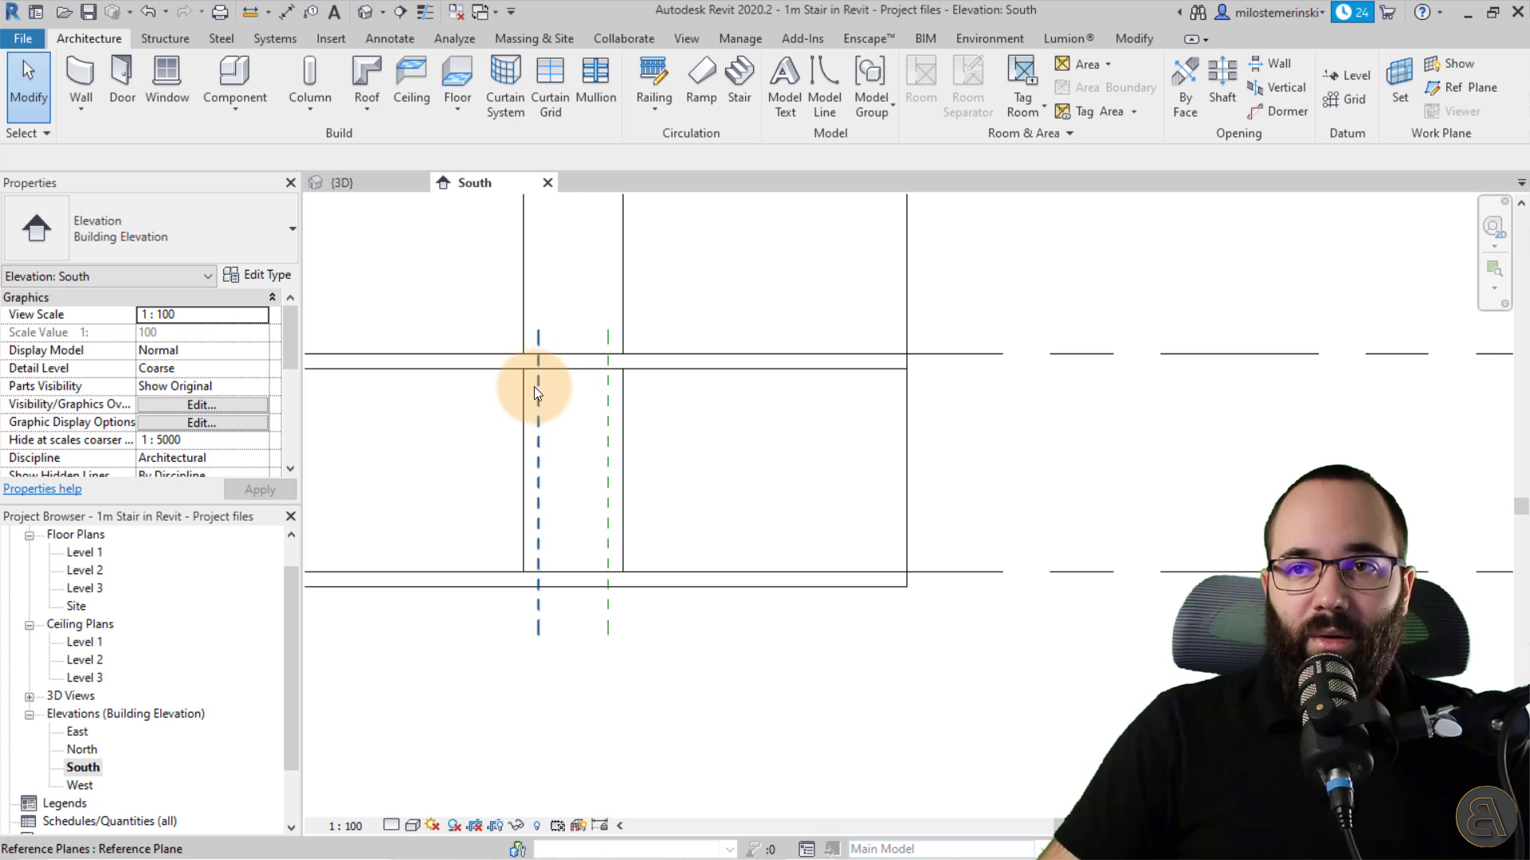
double_click(88, 552)
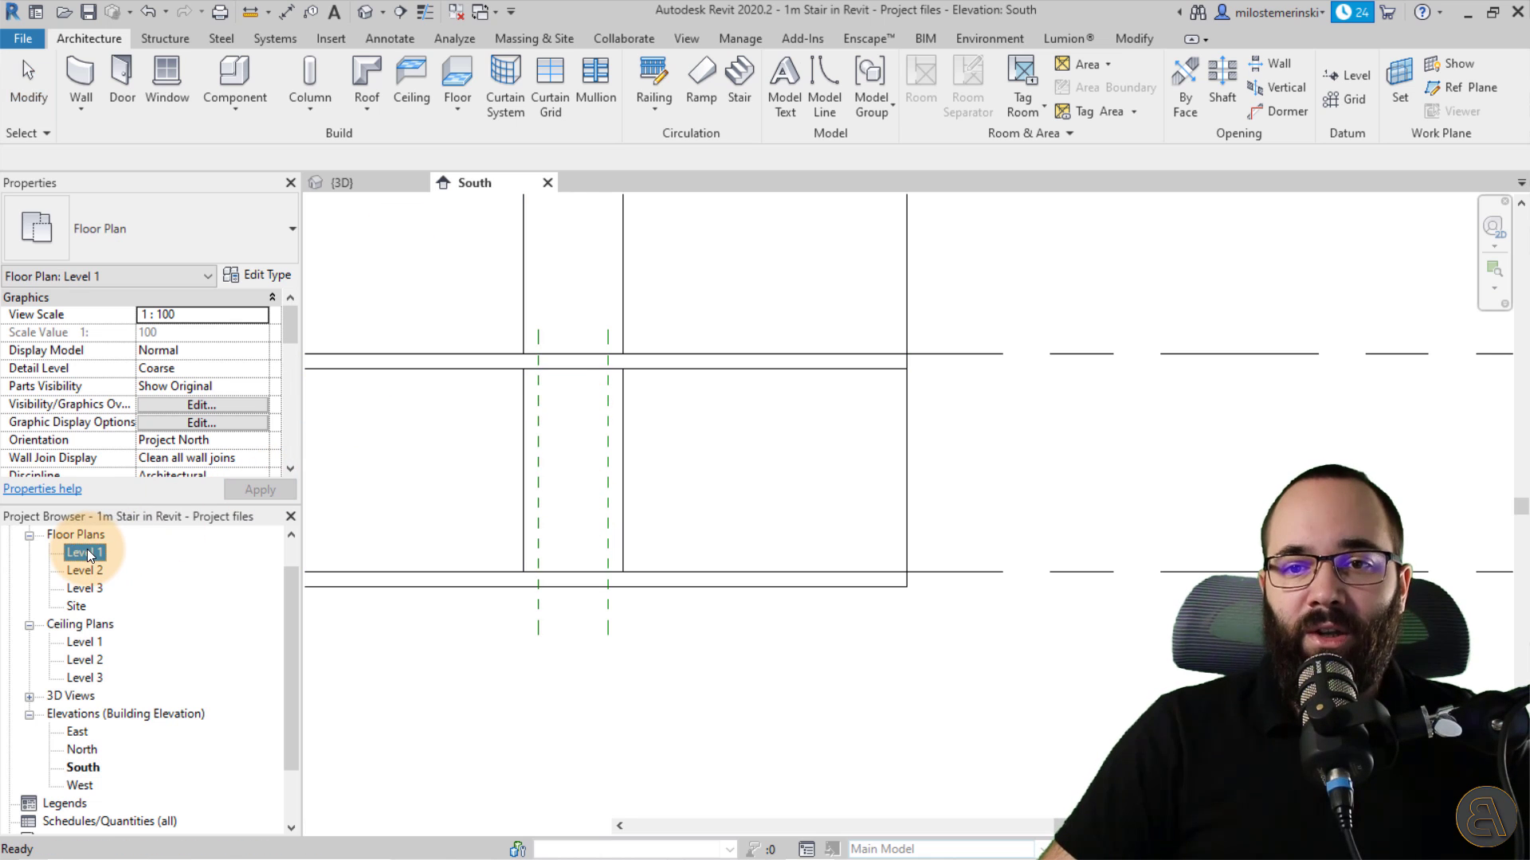
scroll(888, 510, "up", 8)
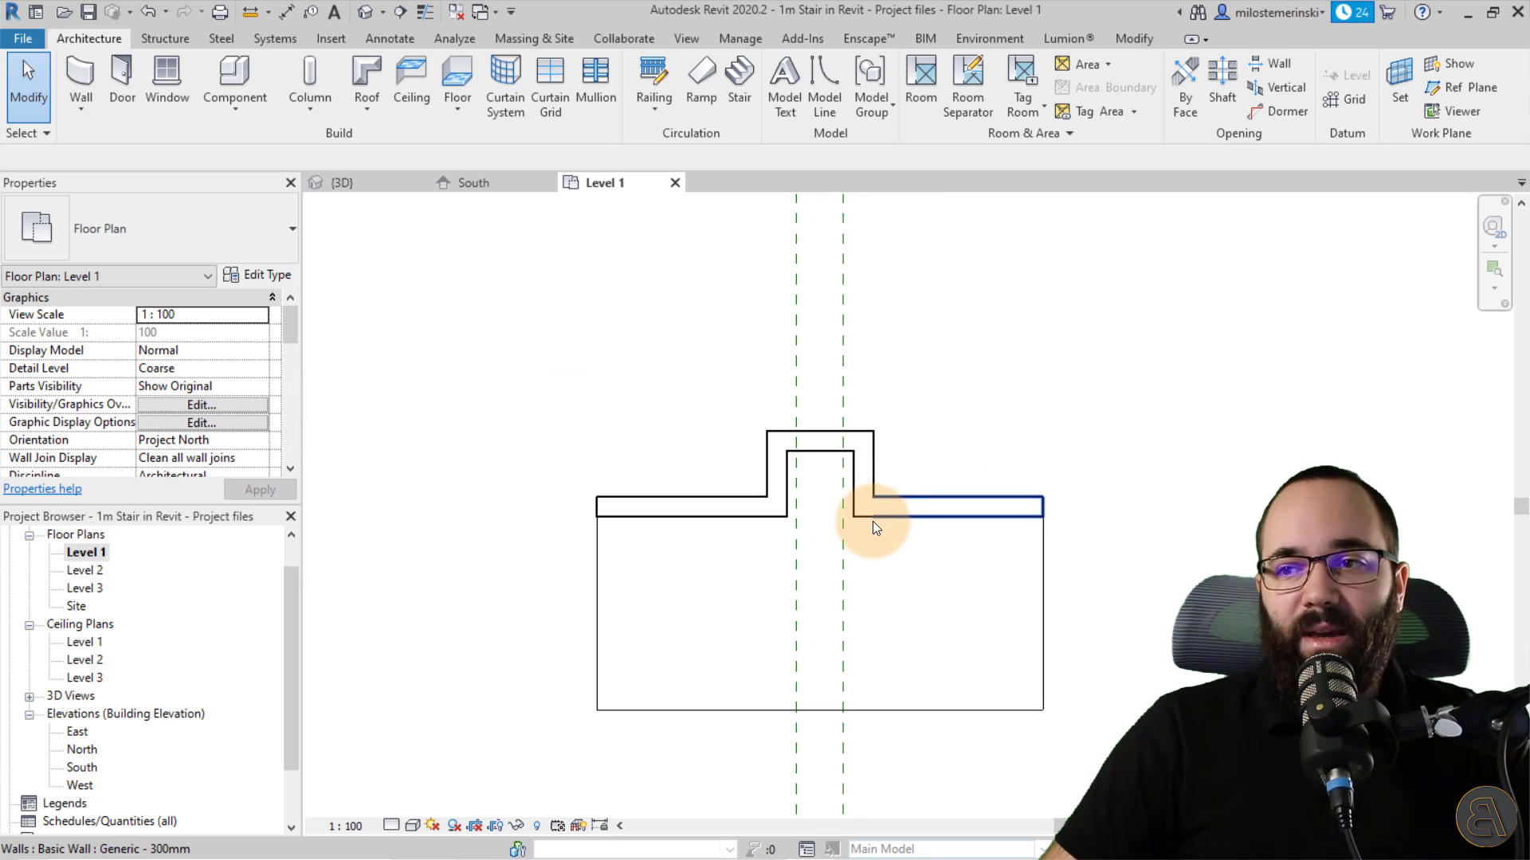
- Draw a horizontal reference plane across the recess opening, within the wall thickness, about 63 mm behind the wall's front face
middle_click_drag(751, 504, 540, 513)
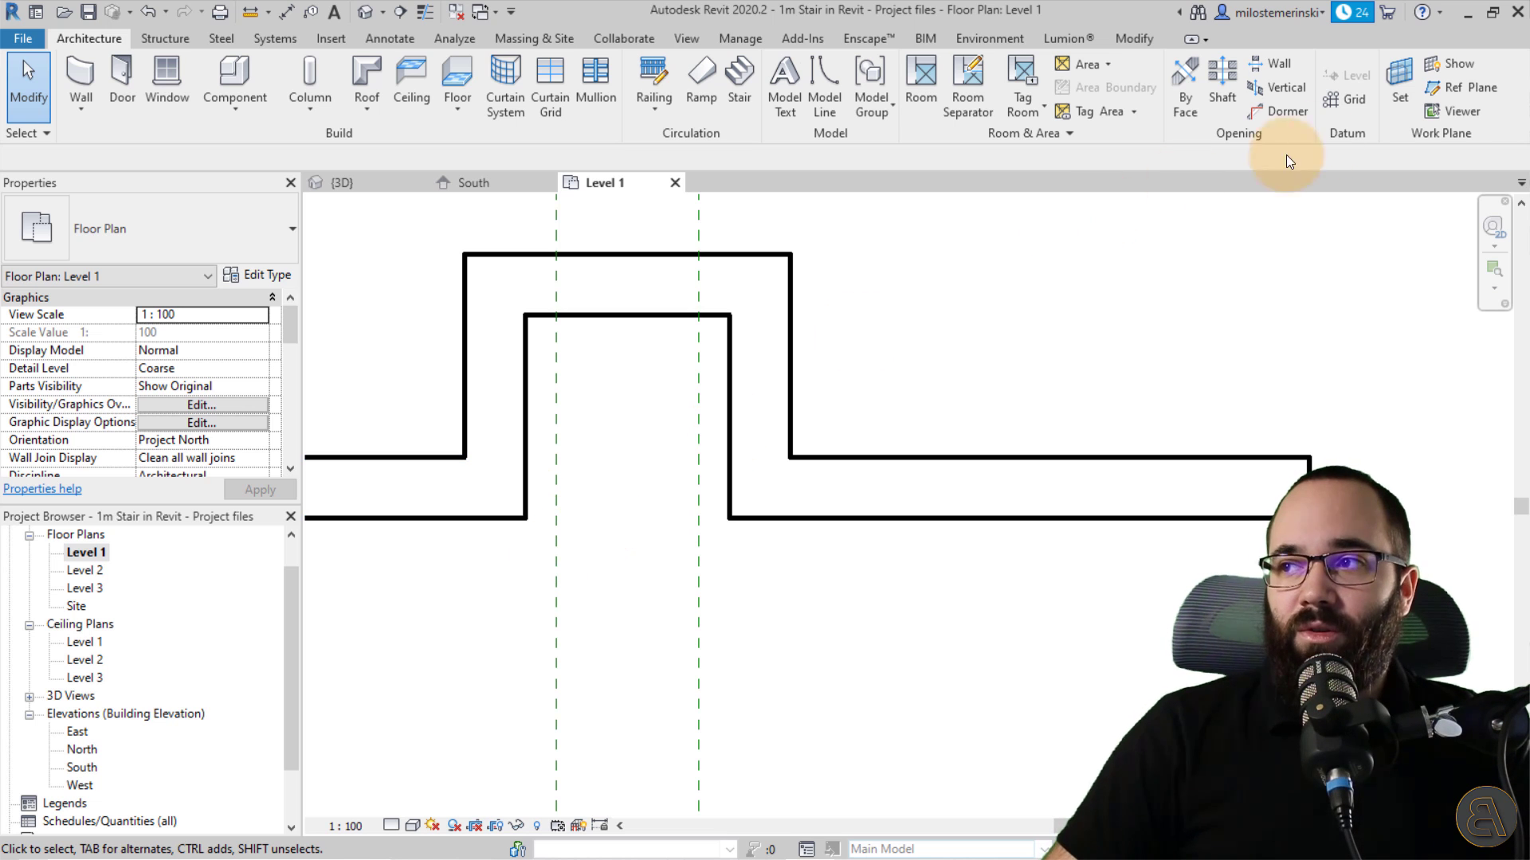
left_click(1462, 86)
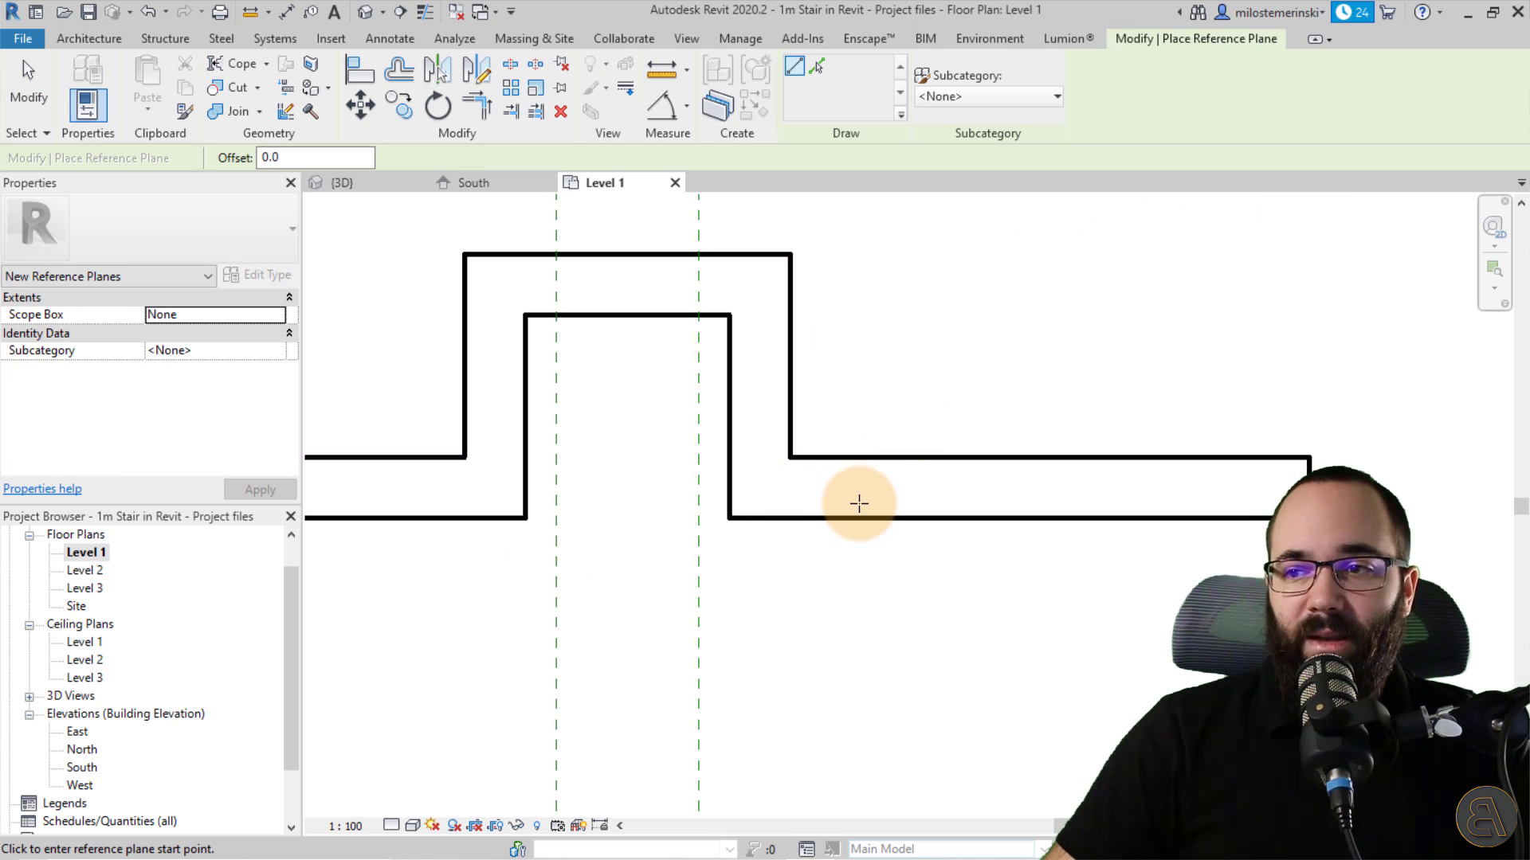
left_click(858, 505)
left_click(335, 506)
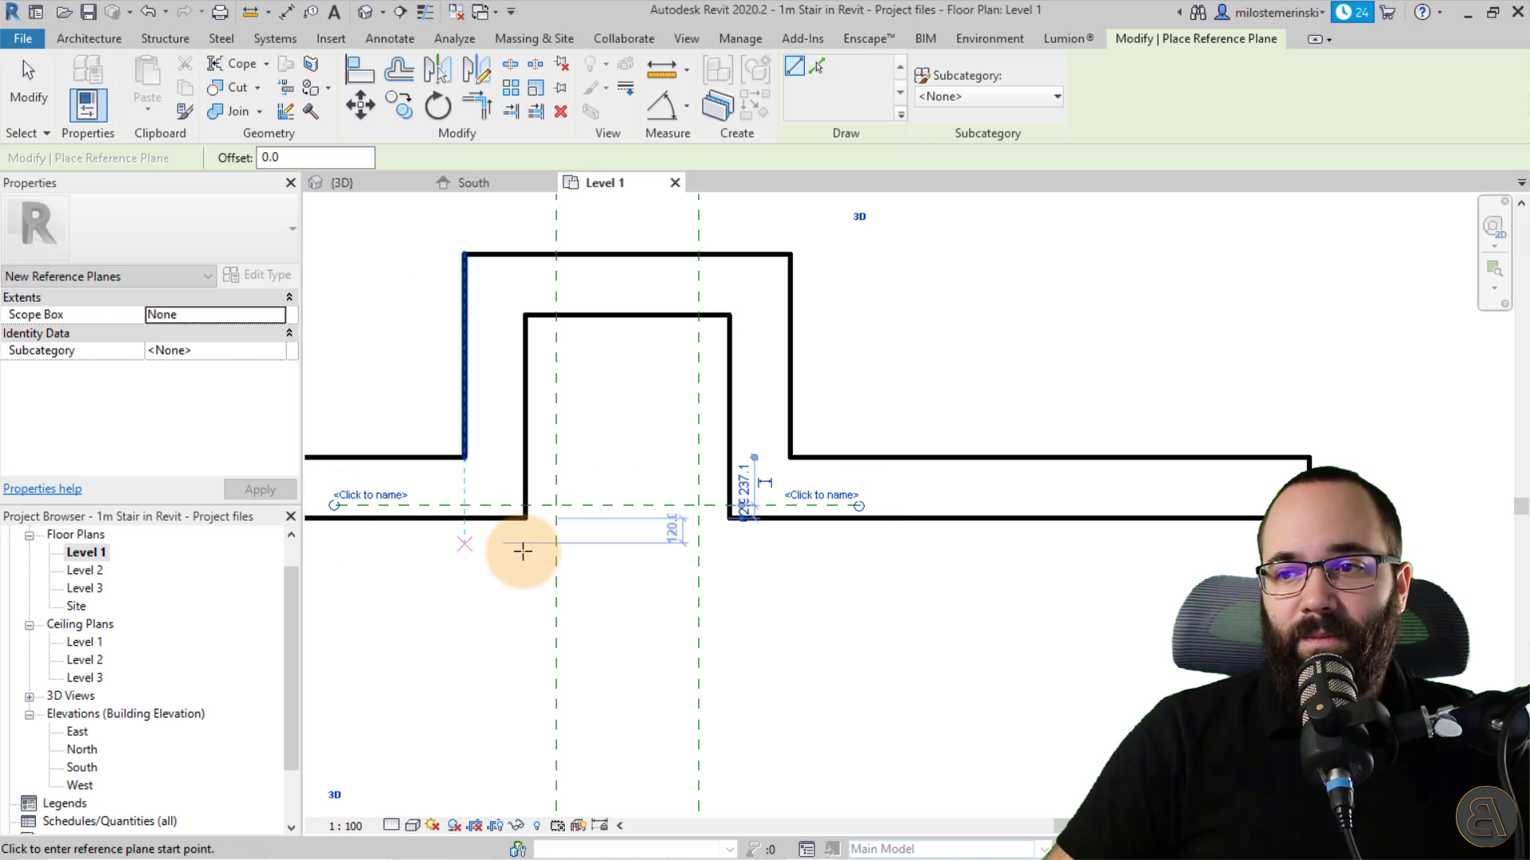
- Set the horizontal reference plane's distance from the wall's front face to 60 mm and finish placing reference planes
scroll(747, 510, "up", 3)
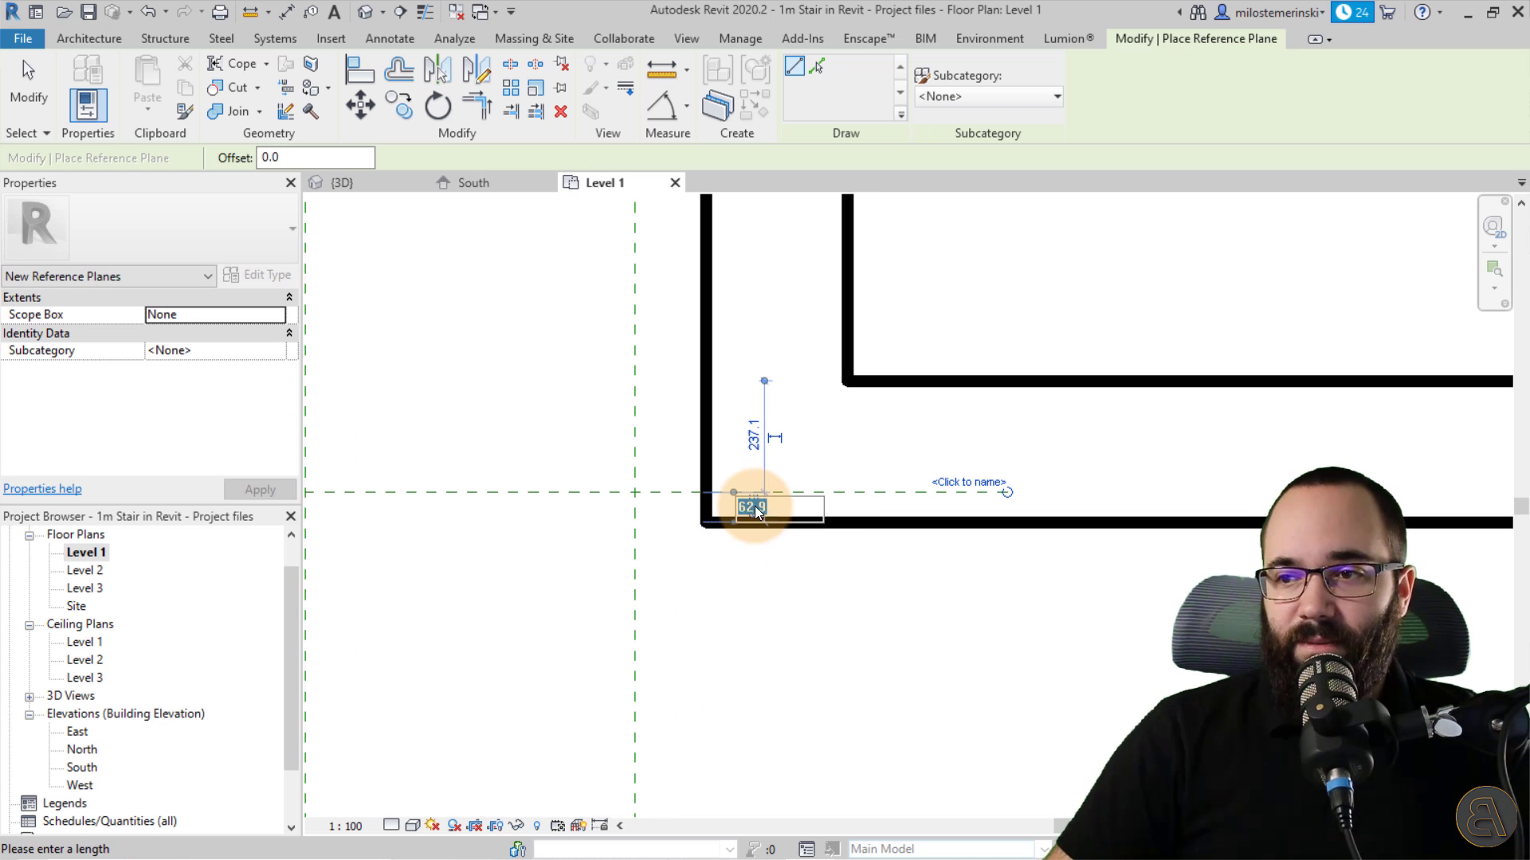
left_click(756, 508)
key("Return")
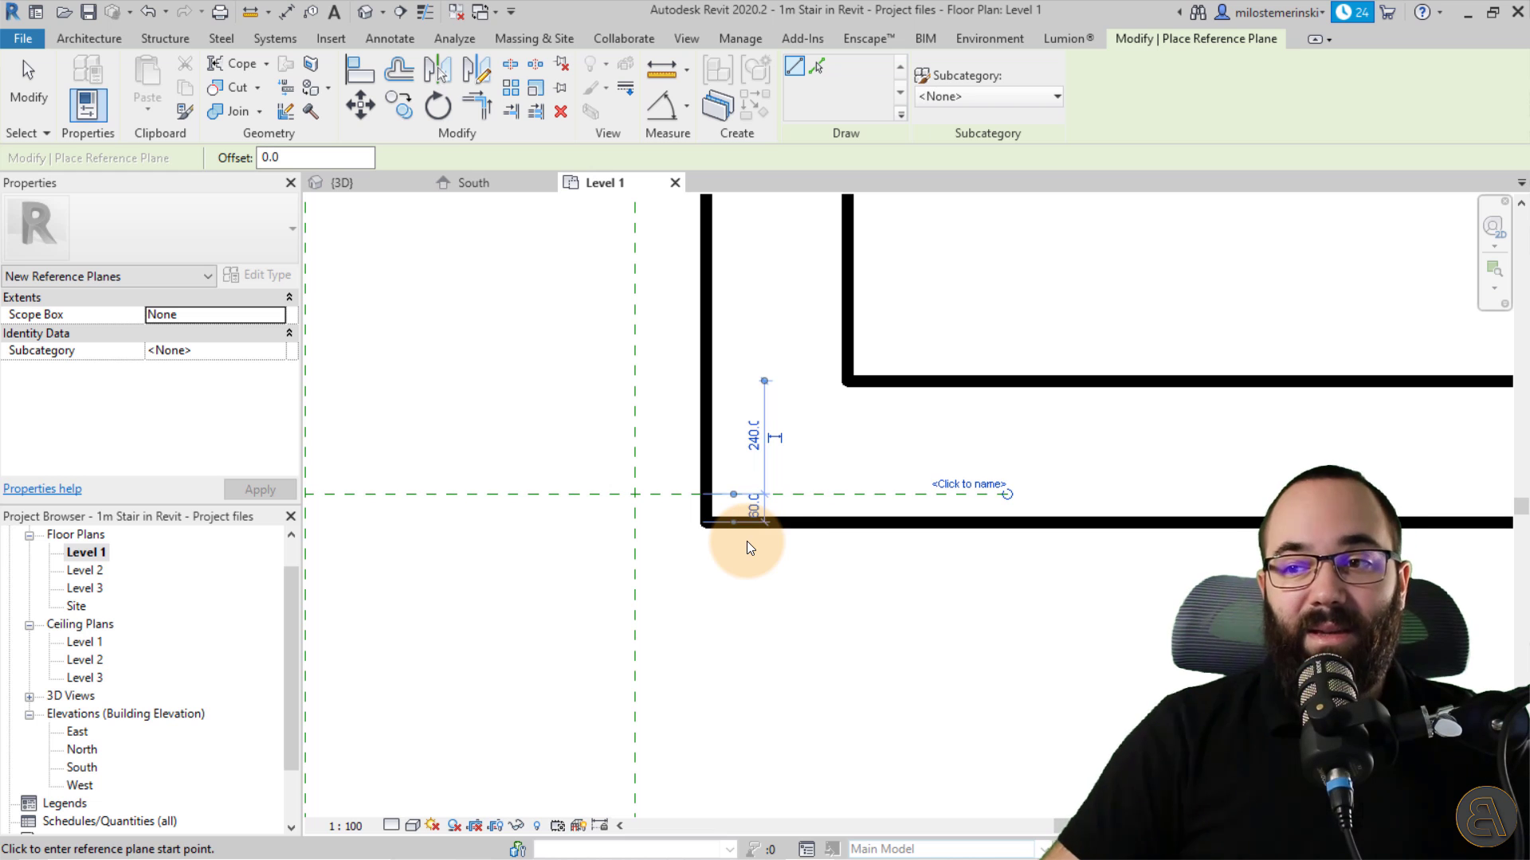
scroll(745, 543, "down", 3)
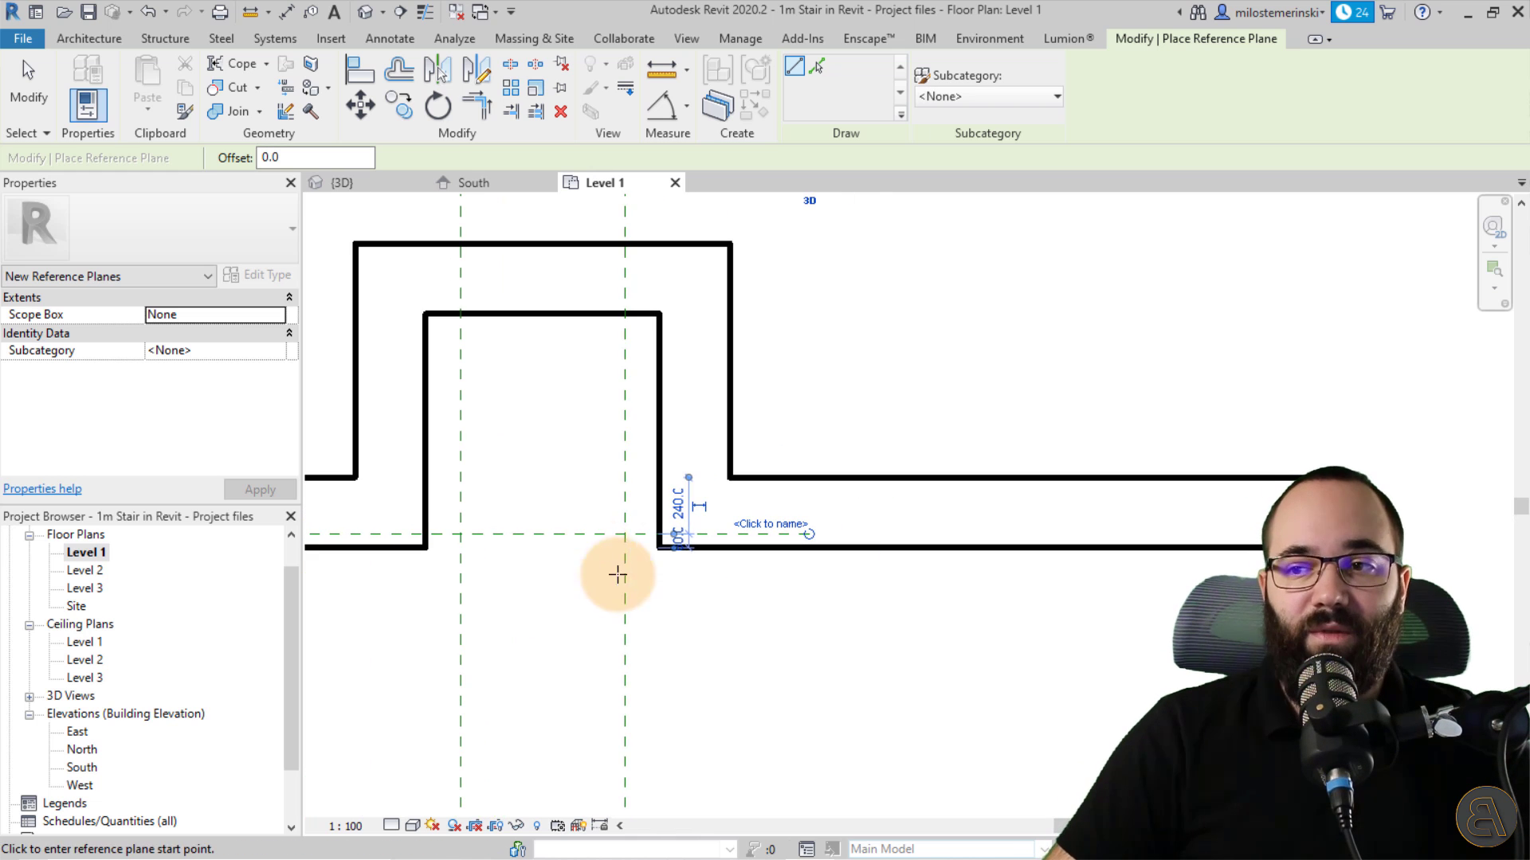
key("Escape")
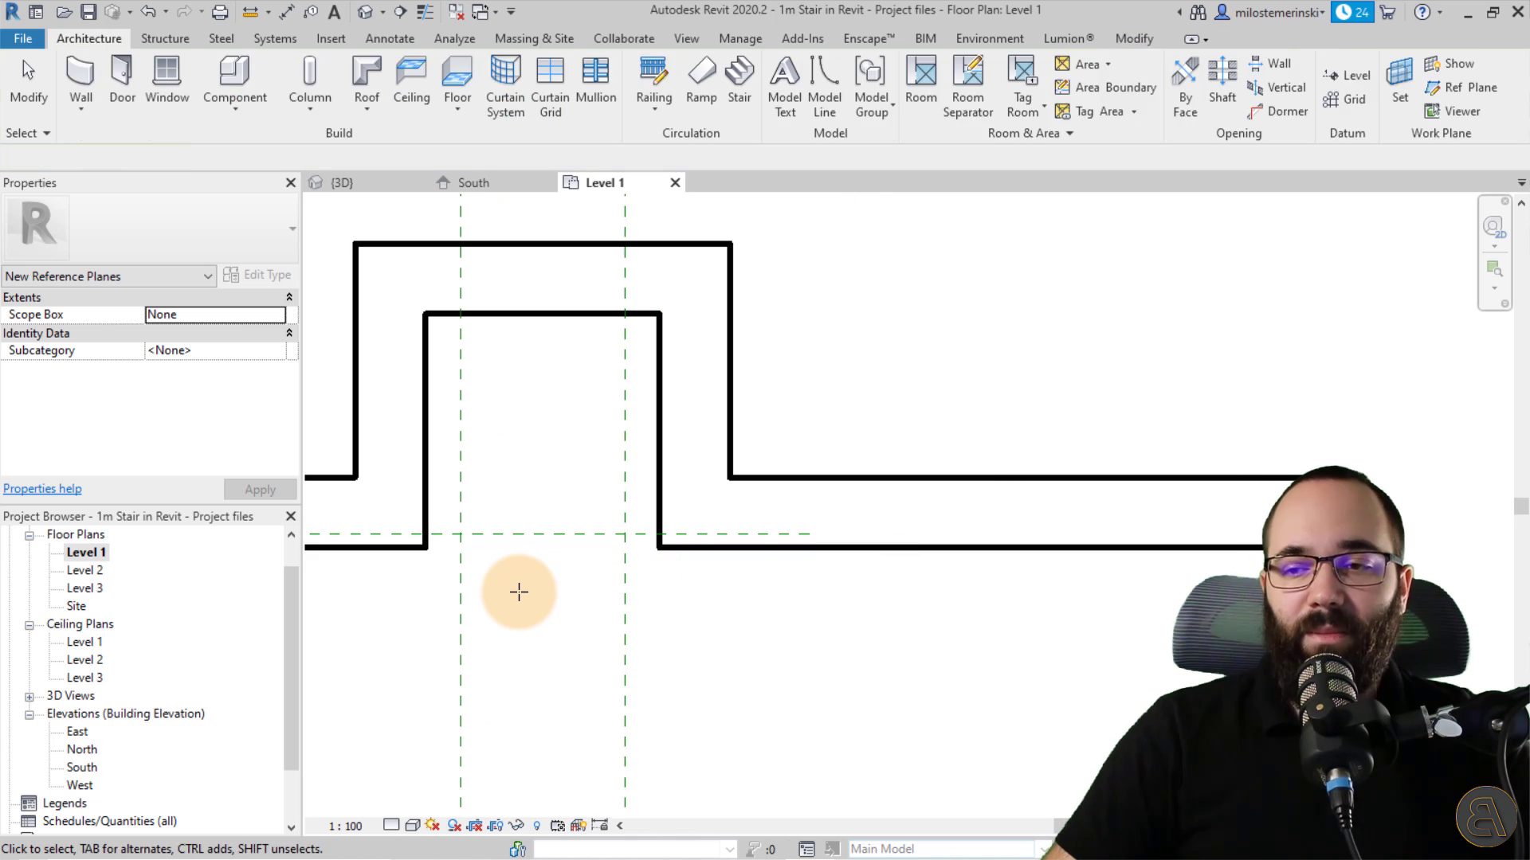
- Name the horizontal reference plane across the recess "Stair Column"
middle_click_drag(529, 606, 512, 576)
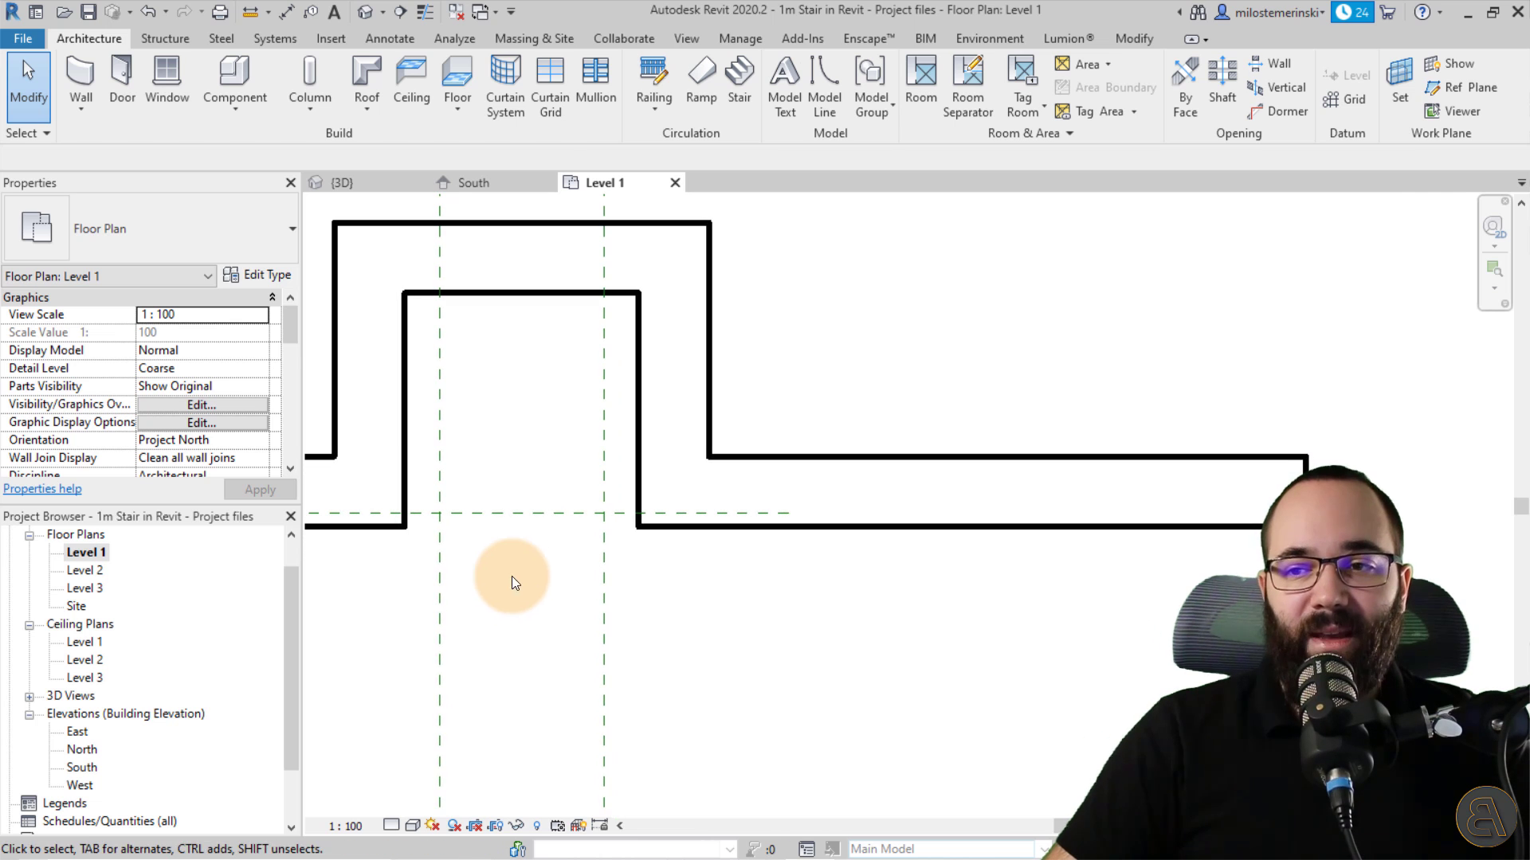
left_click(515, 515)
left_click(658, 493)
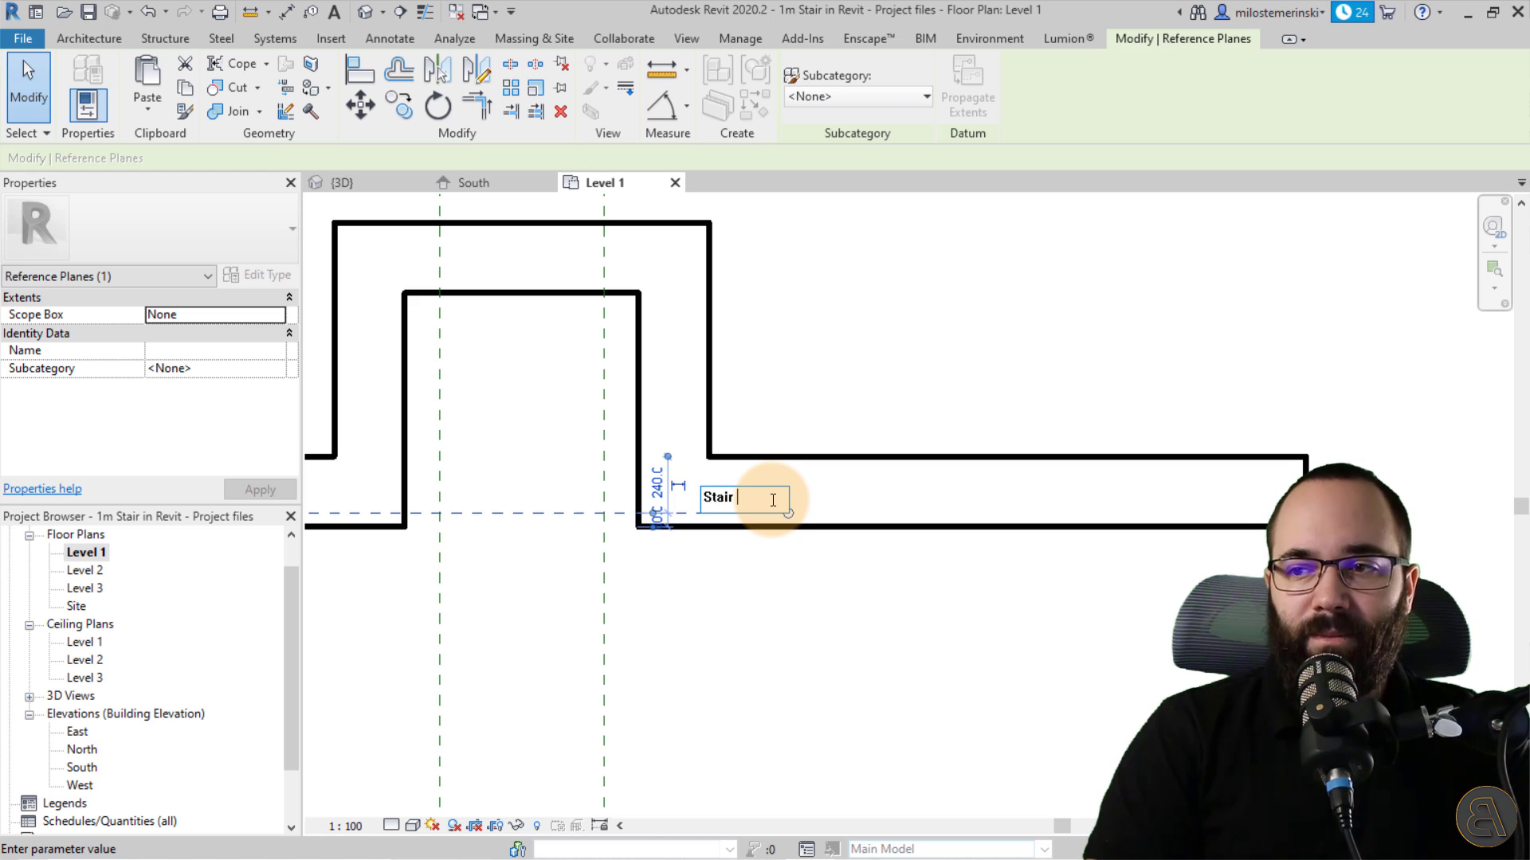
key("Return")
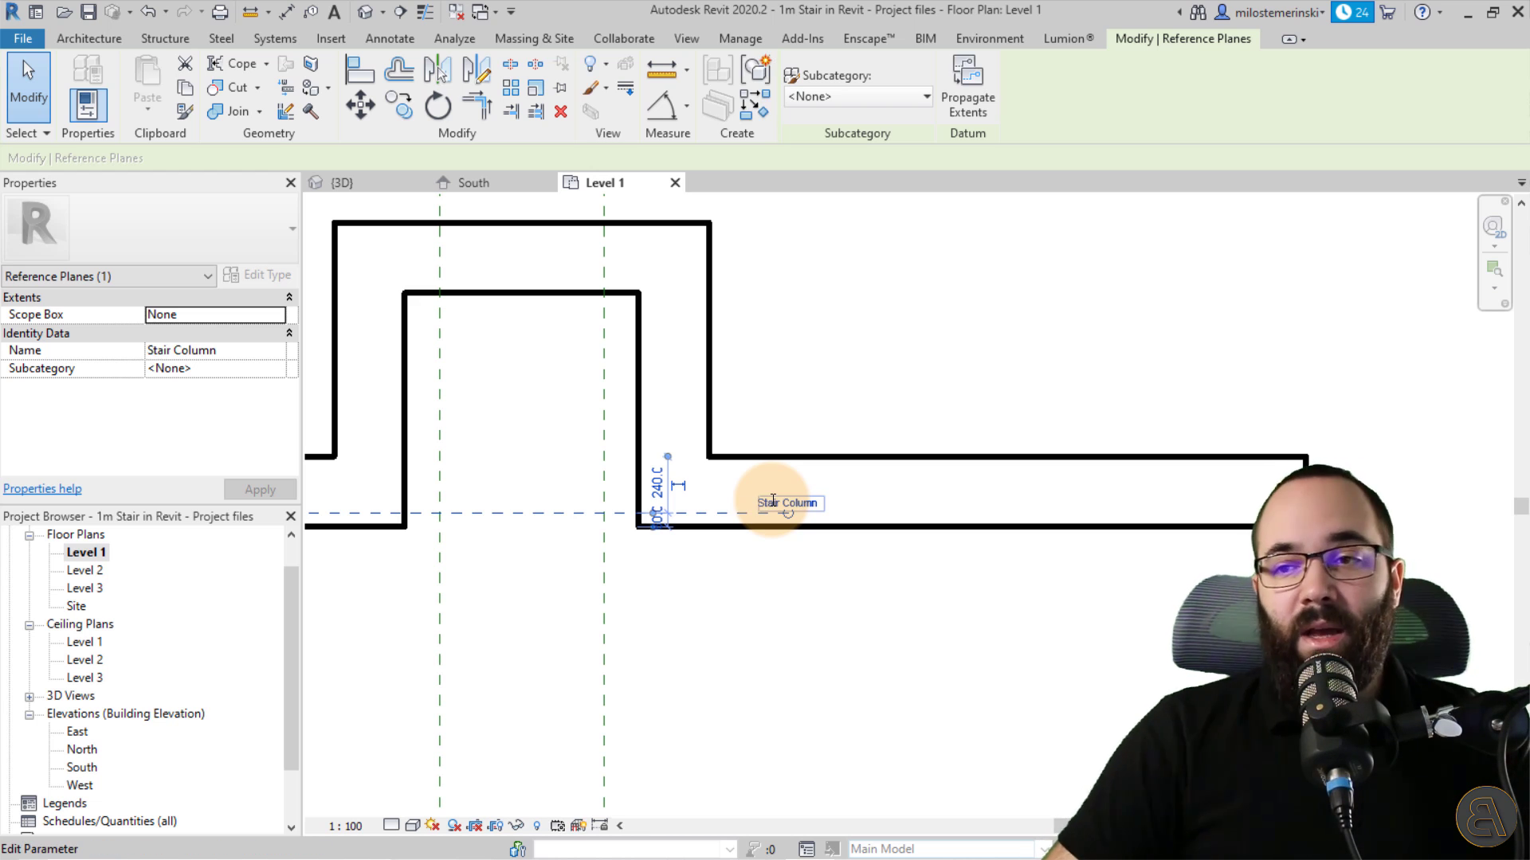
left_click(556, 447)
scroll(556, 448, "down", 3)
scroll(533, 514, "down", 2)
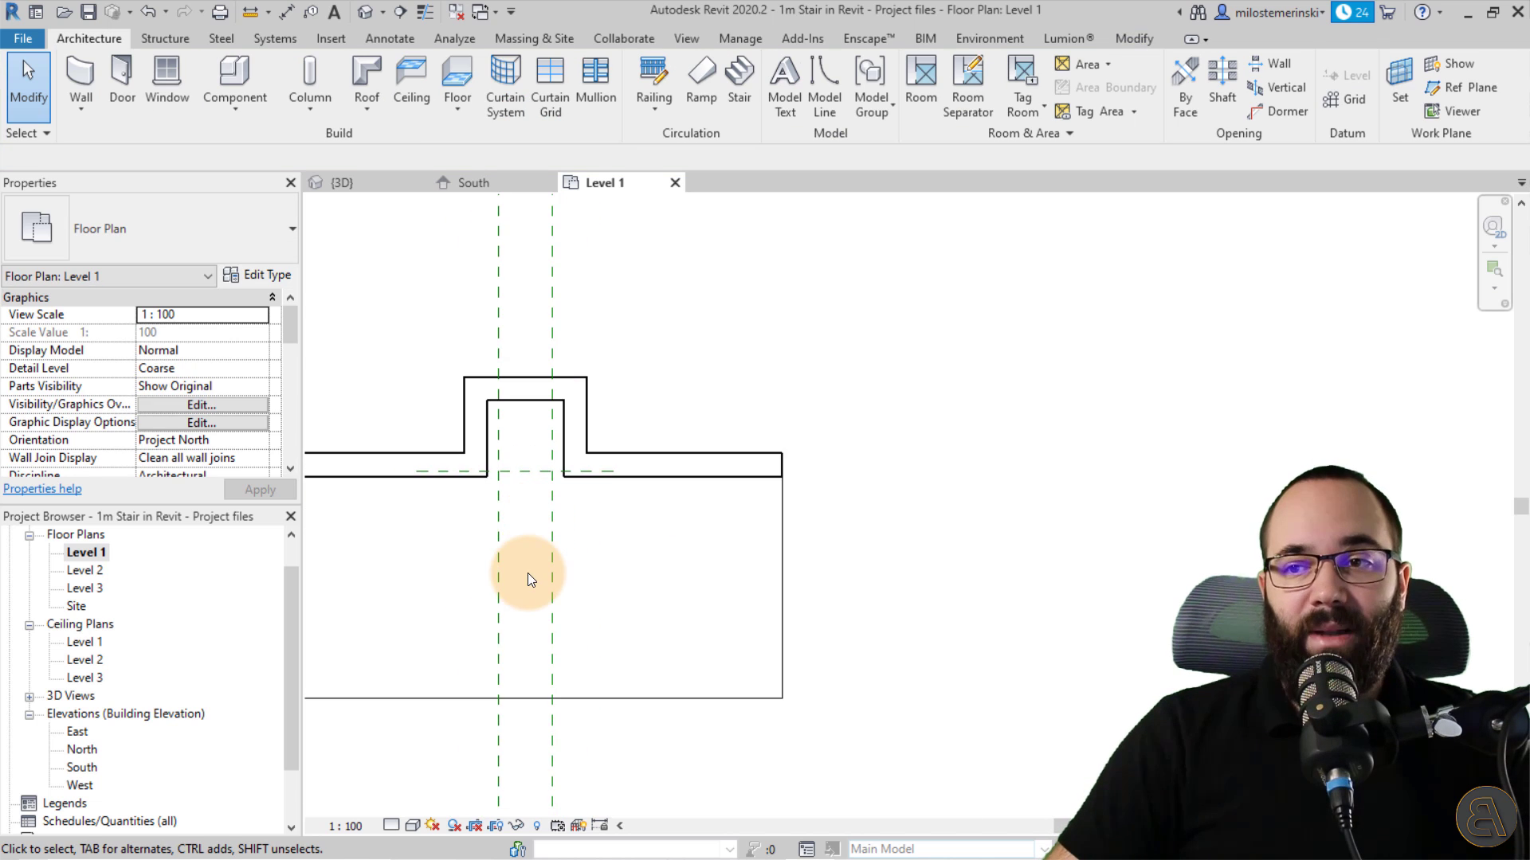
middle_click_drag(529, 574, 559, 530)
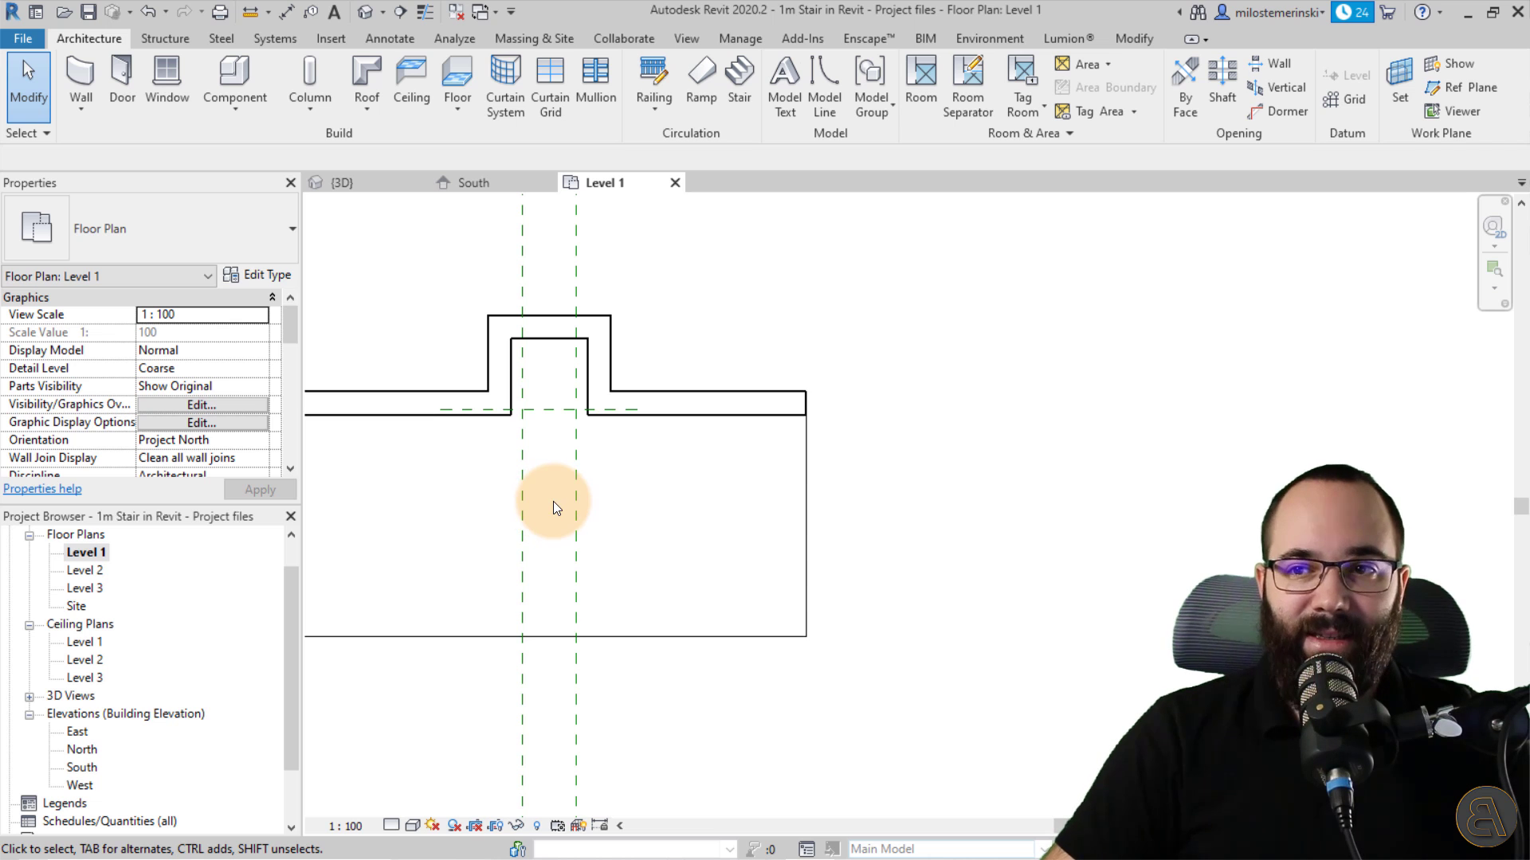
- Open the South elevation at the recess and set its work plane to "Reference Plane : Stair Column"
mouse_move(552, 505)
middle_mouse_down()
mouse_move(557, 536)
mouse_move(552, 519)
middle_mouse_up()
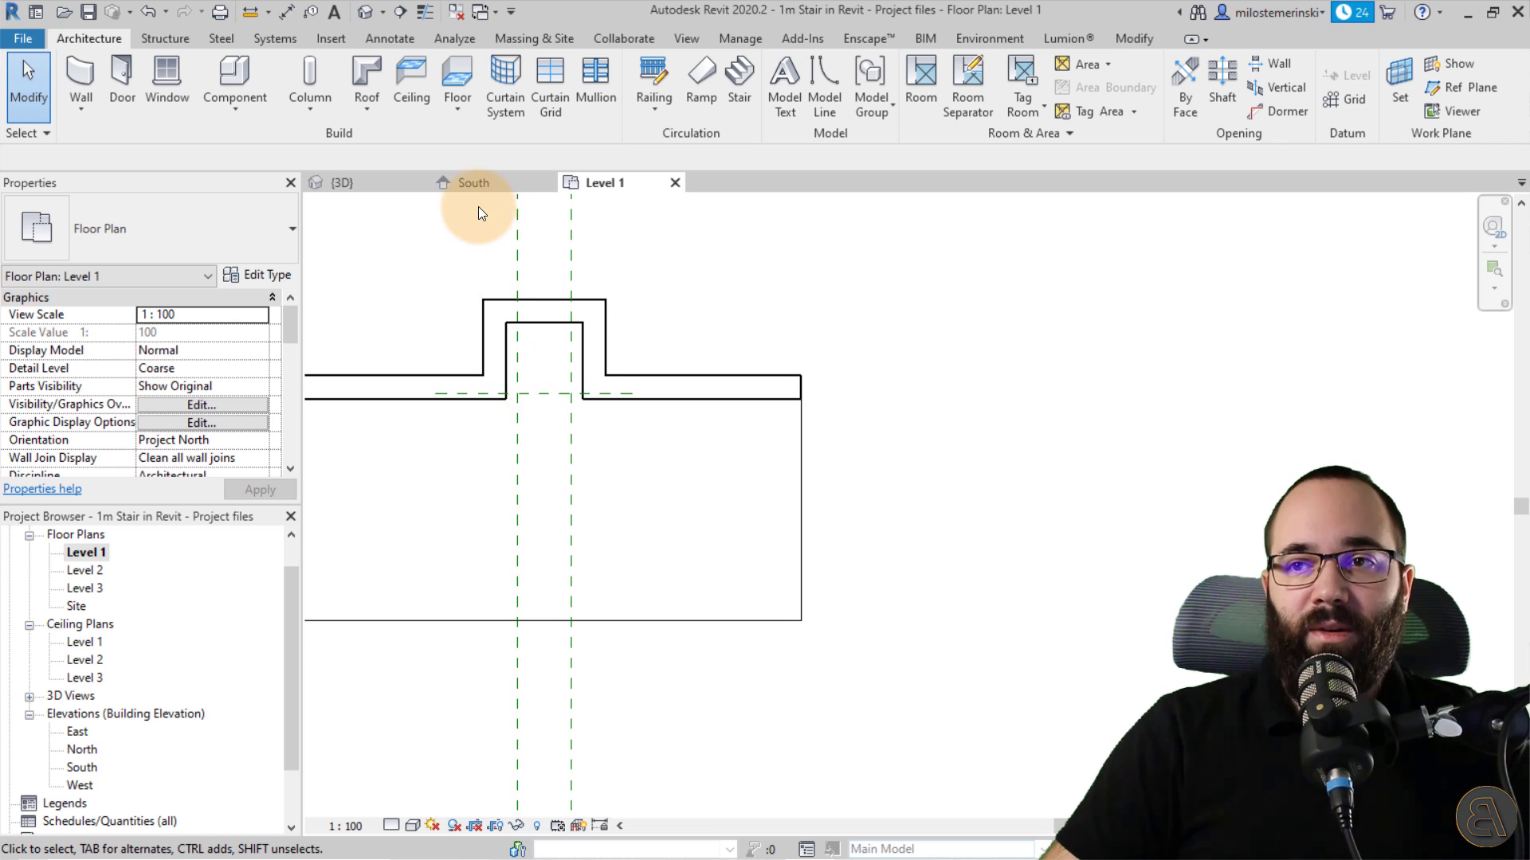
left_click(477, 183)
scroll(559, 507, "up", 3)
scroll(571, 423, "up", 1)
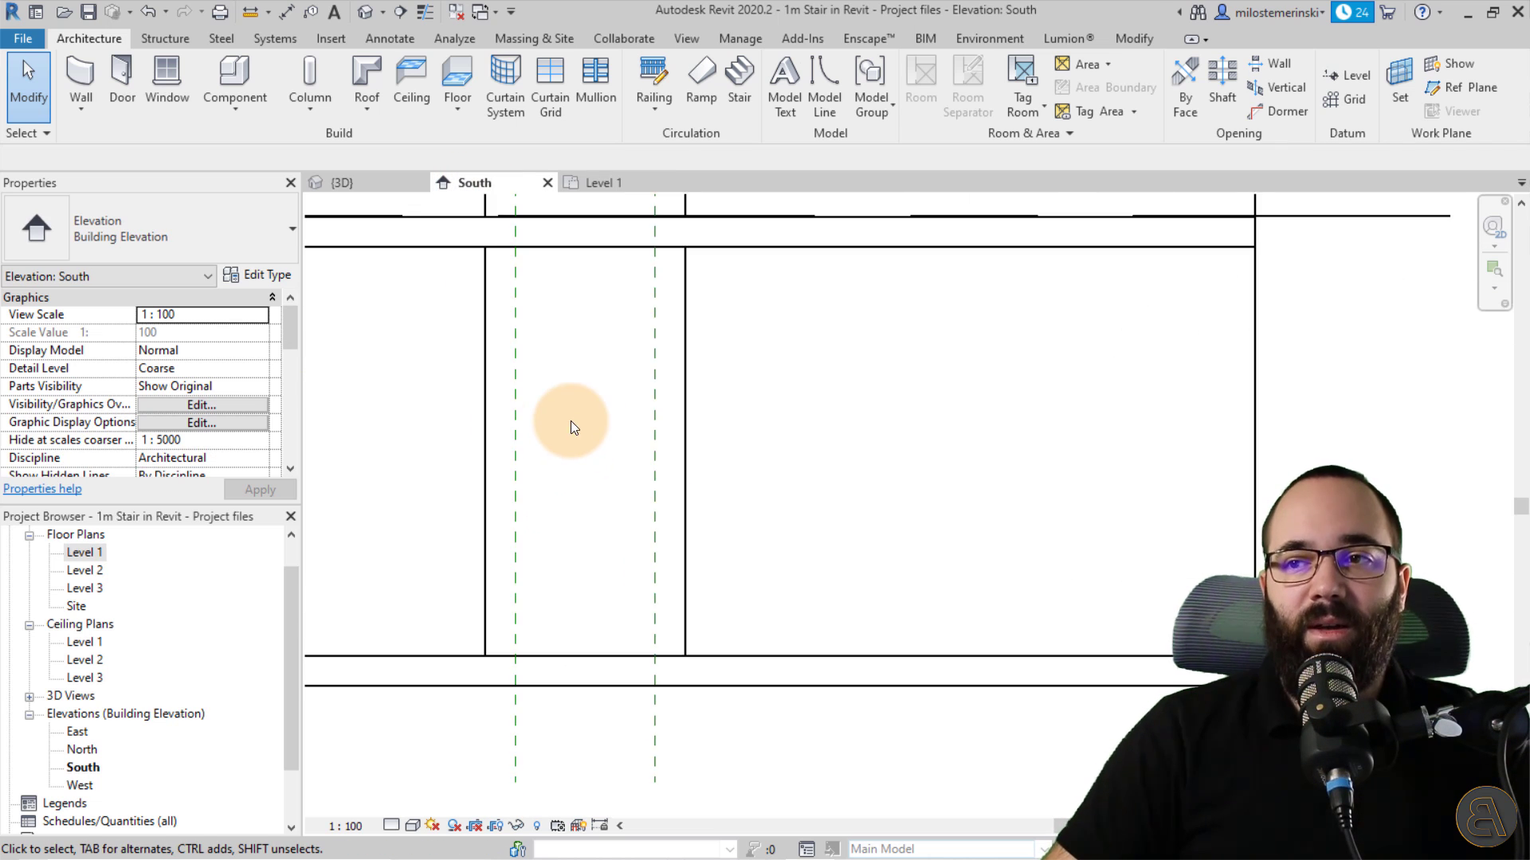
middle_click_drag(579, 433, 572, 509)
scroll(559, 500, "up", 1)
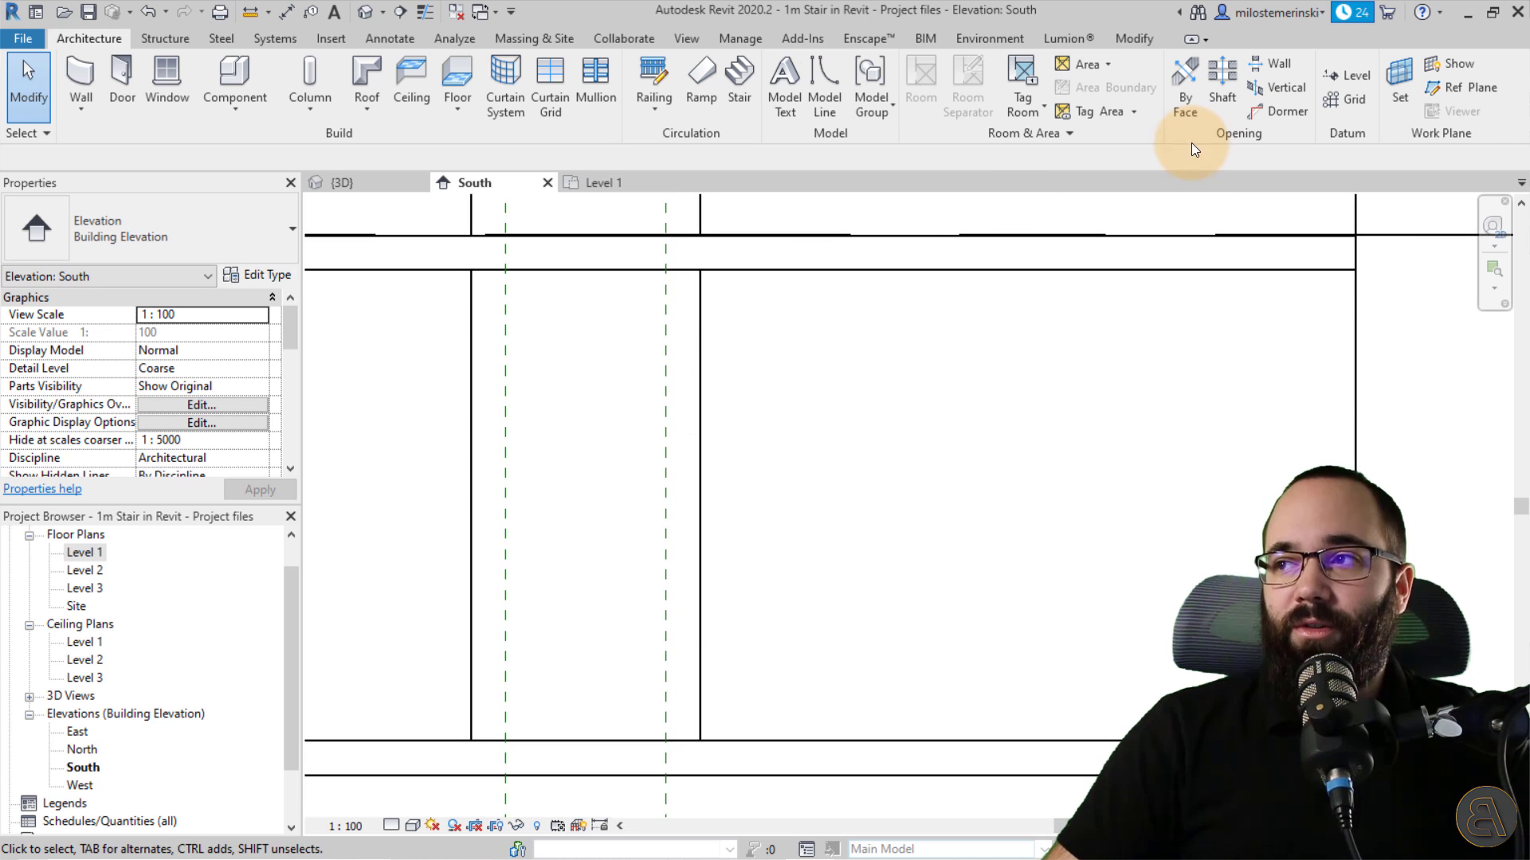
left_click(1406, 104)
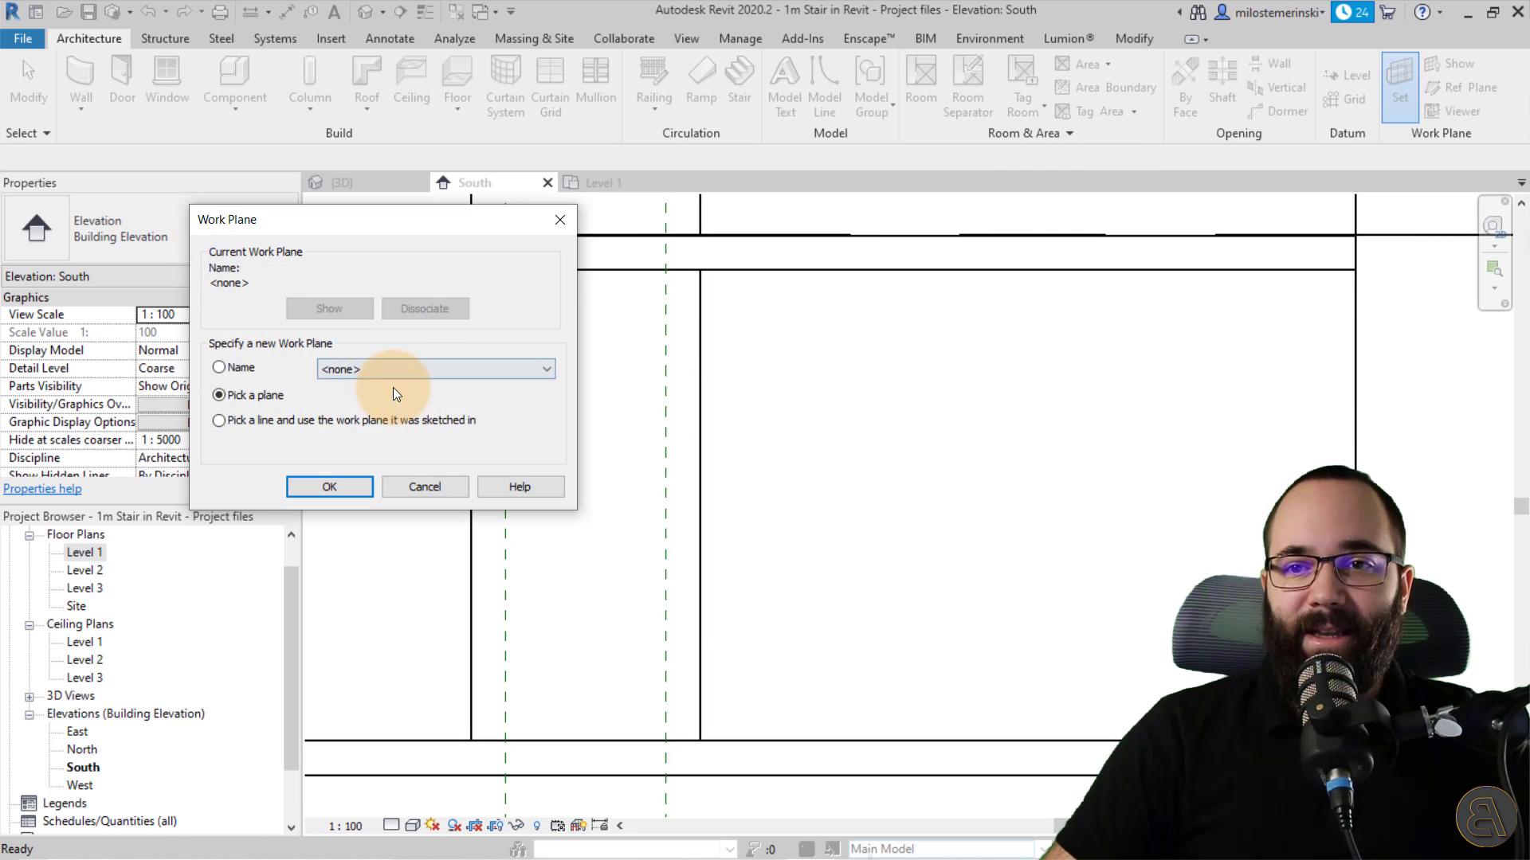
left_click(375, 369)
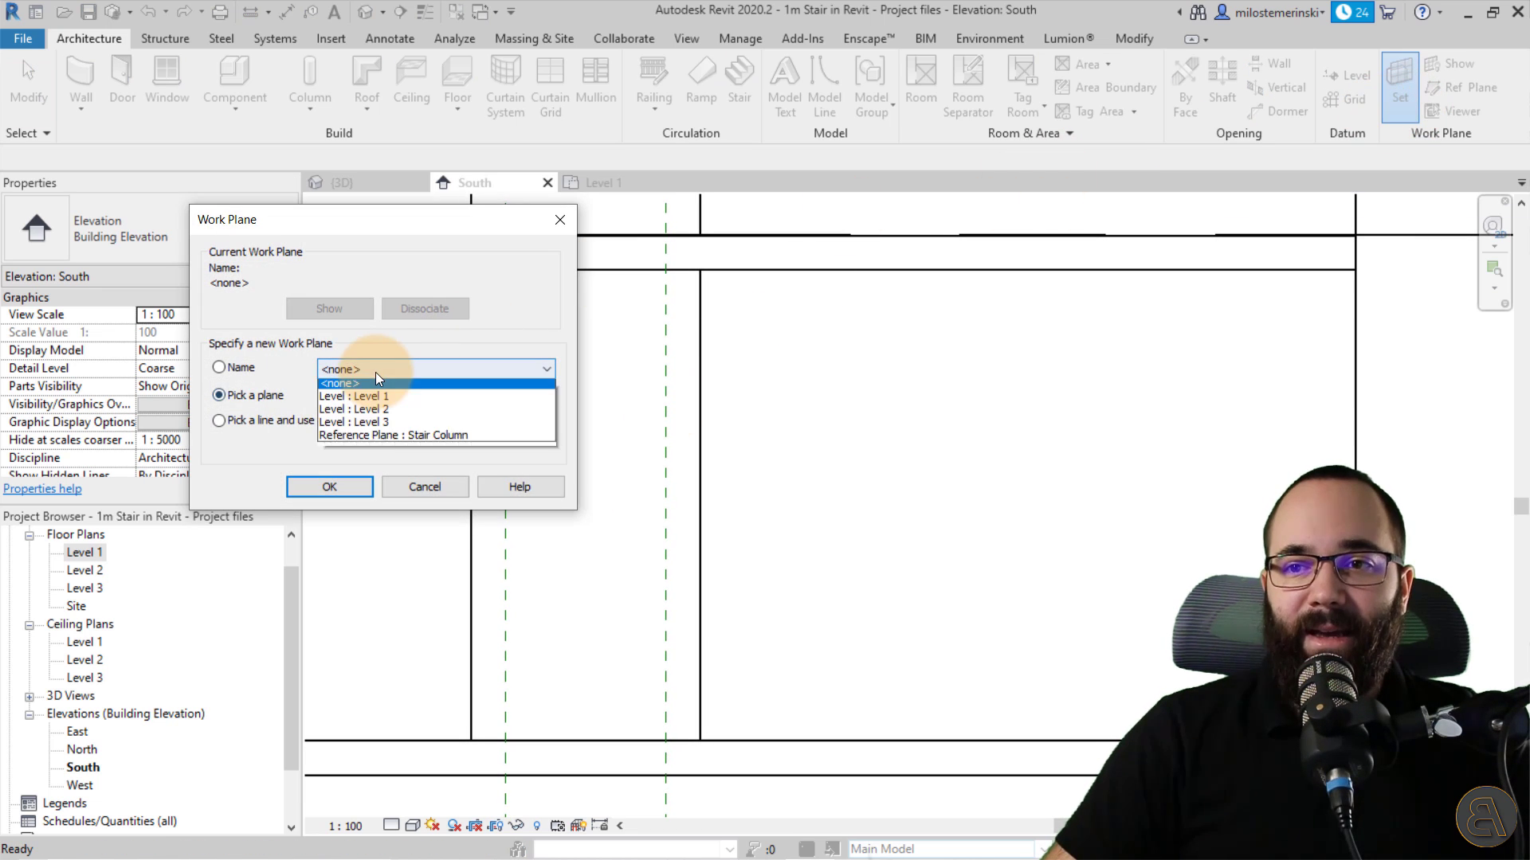
left_click(362, 438)
left_click(344, 483)
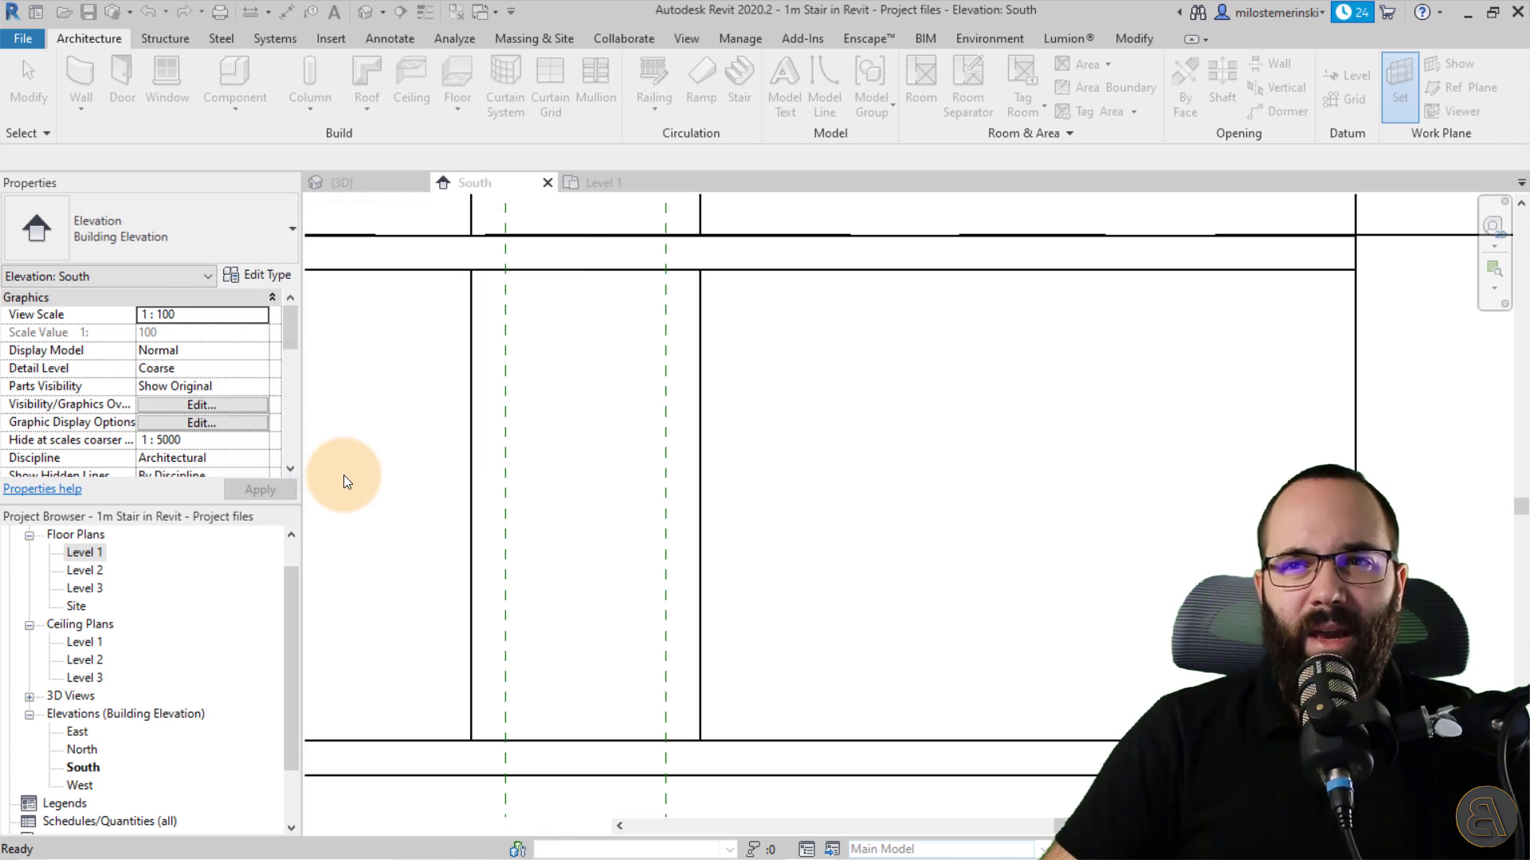
- Start placing a slanted structural column, check the available column types, and open the family loading dialog
left_click(178, 41)
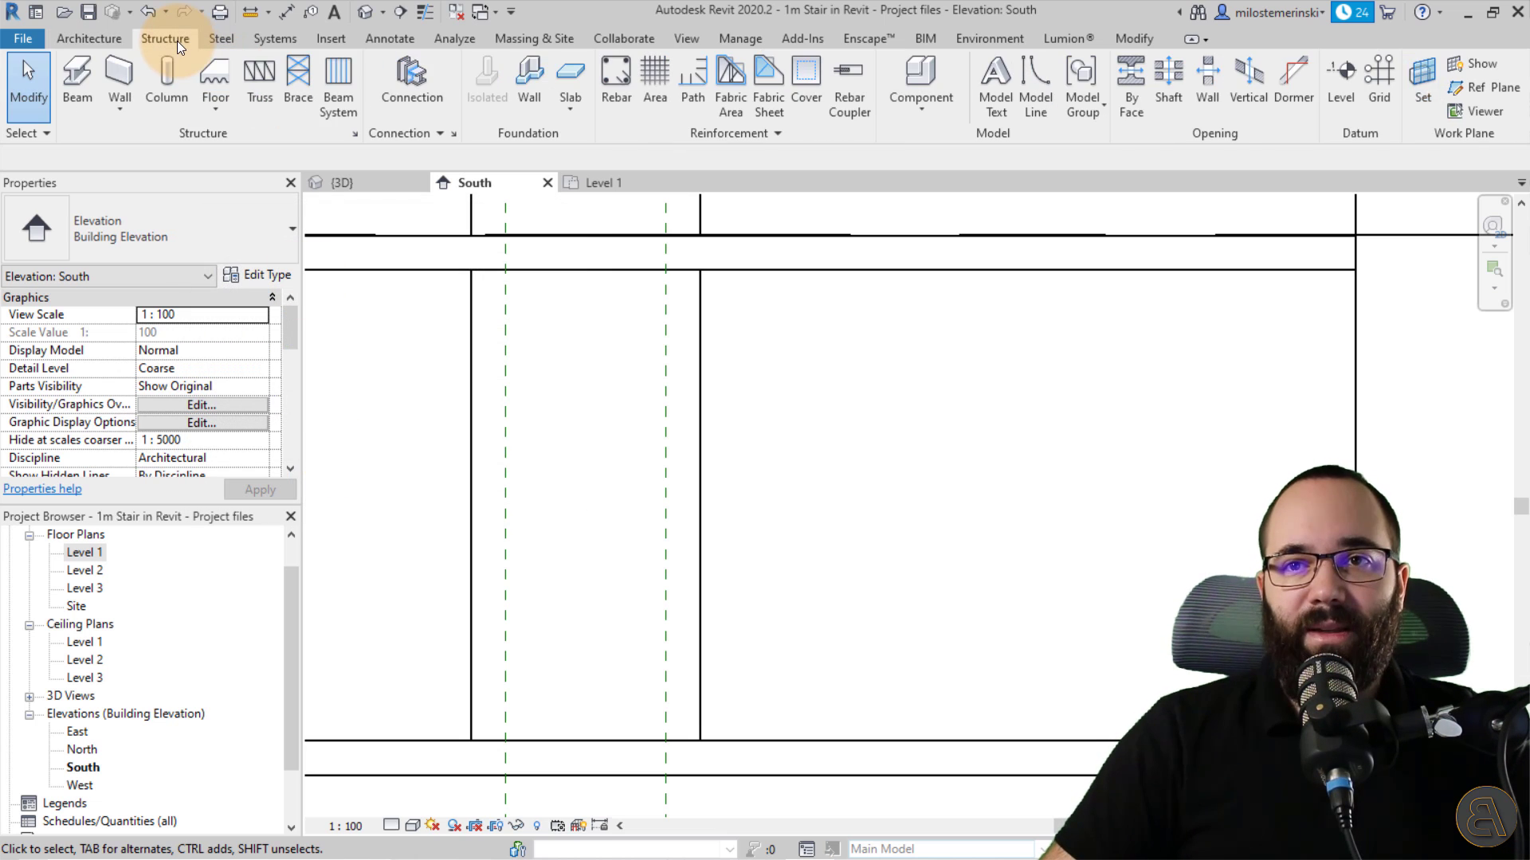
left_click(161, 96)
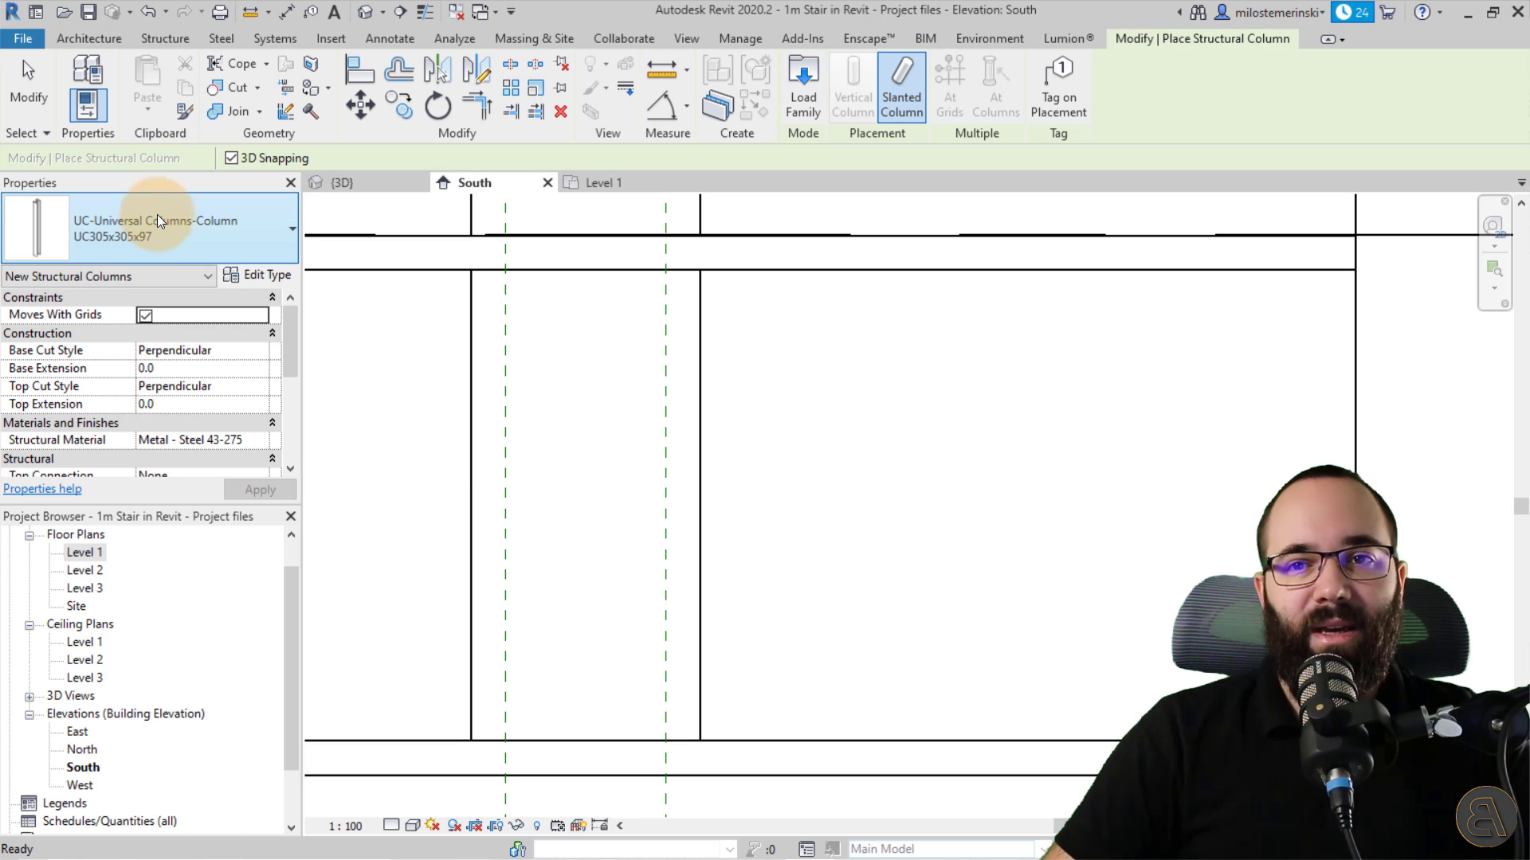
left_click(150, 236)
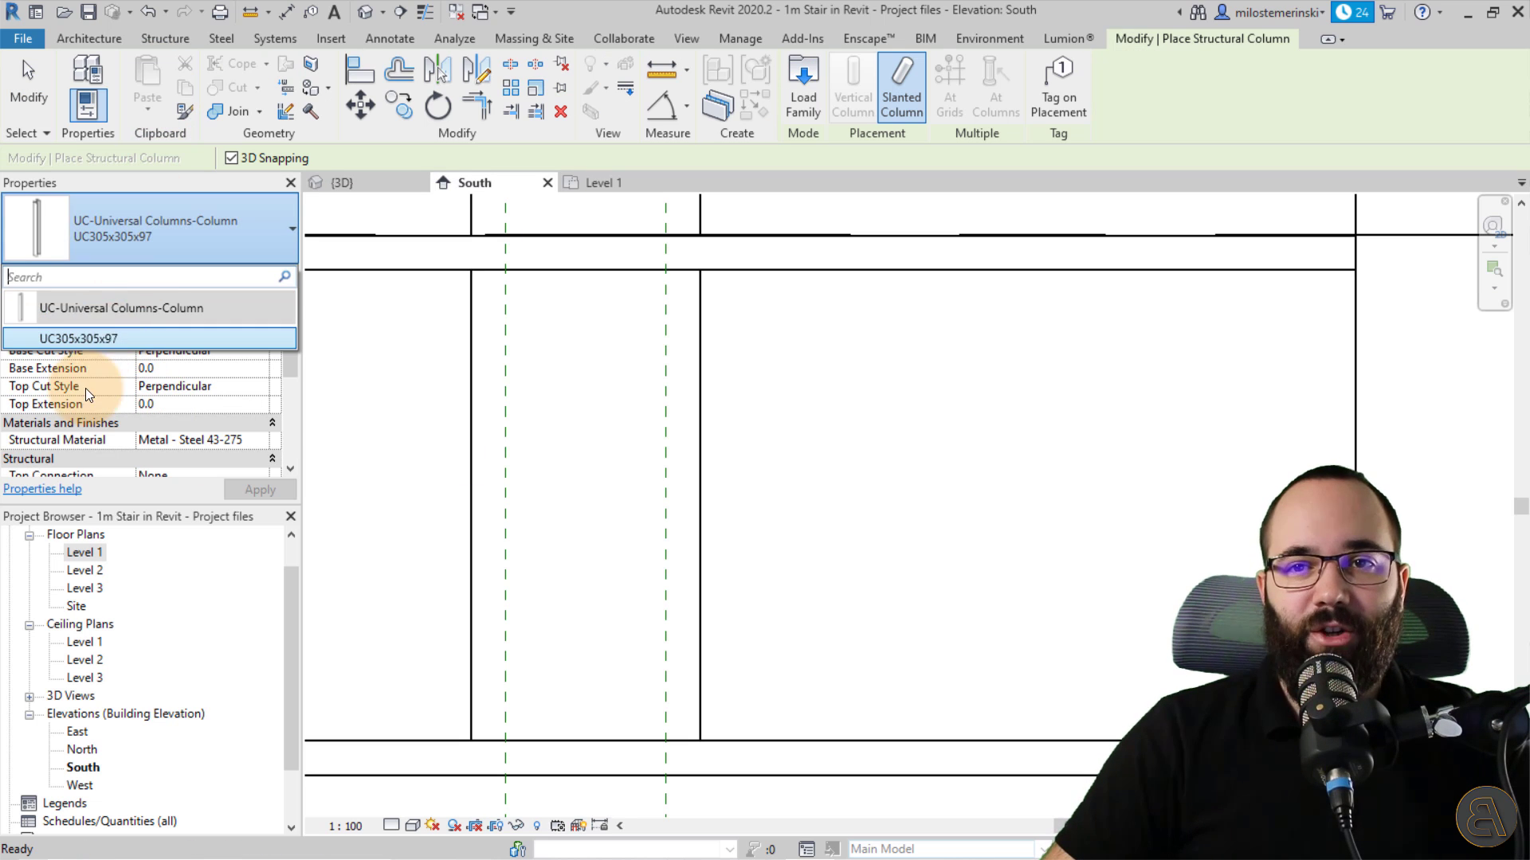
left_click(112, 247)
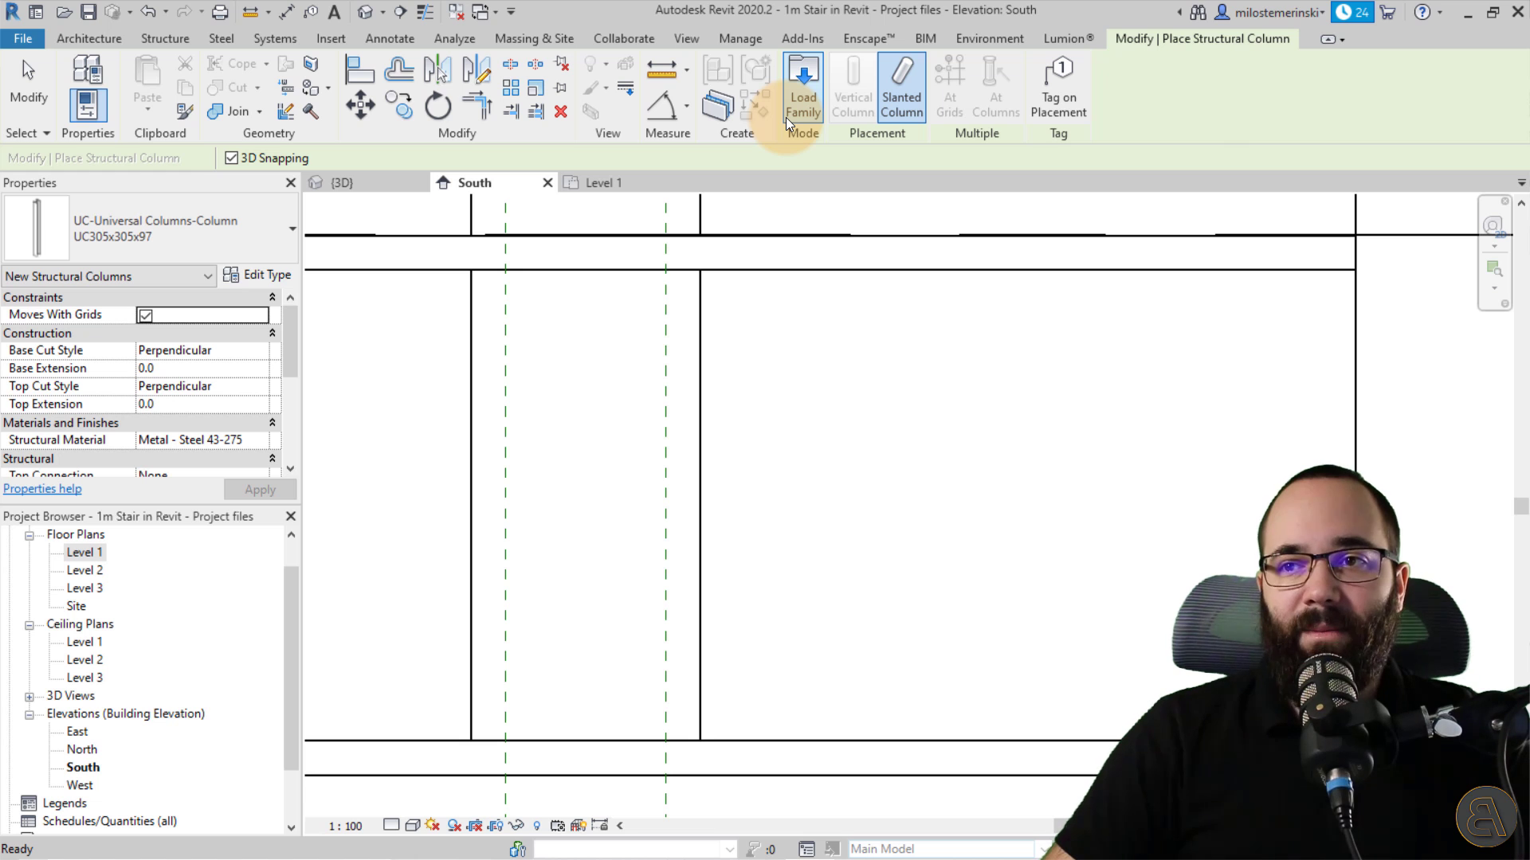
left_click(802, 96)
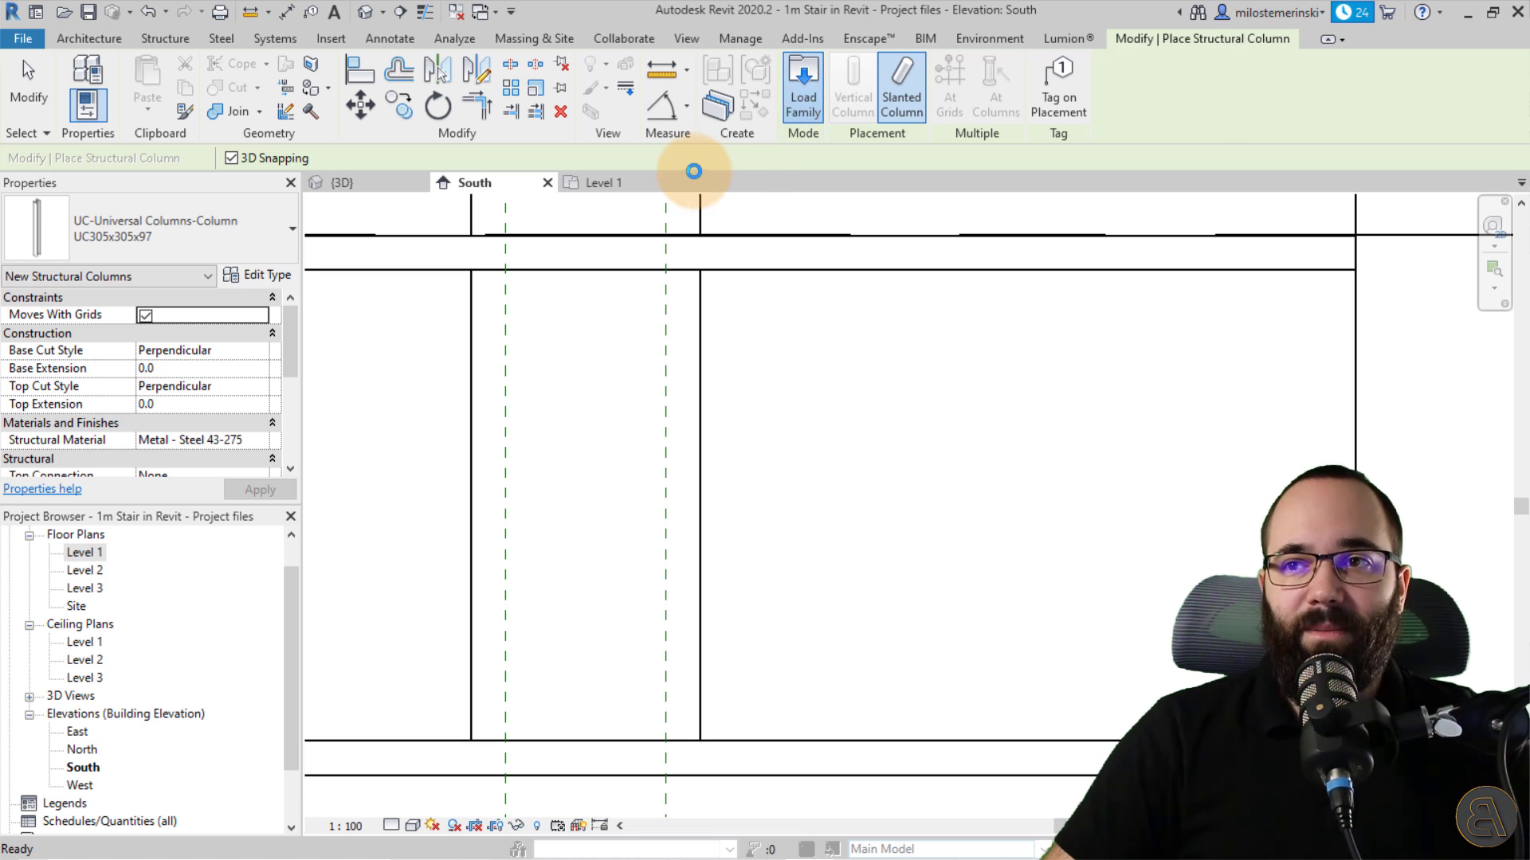
left_click_drag(362, 147, 418, 168)
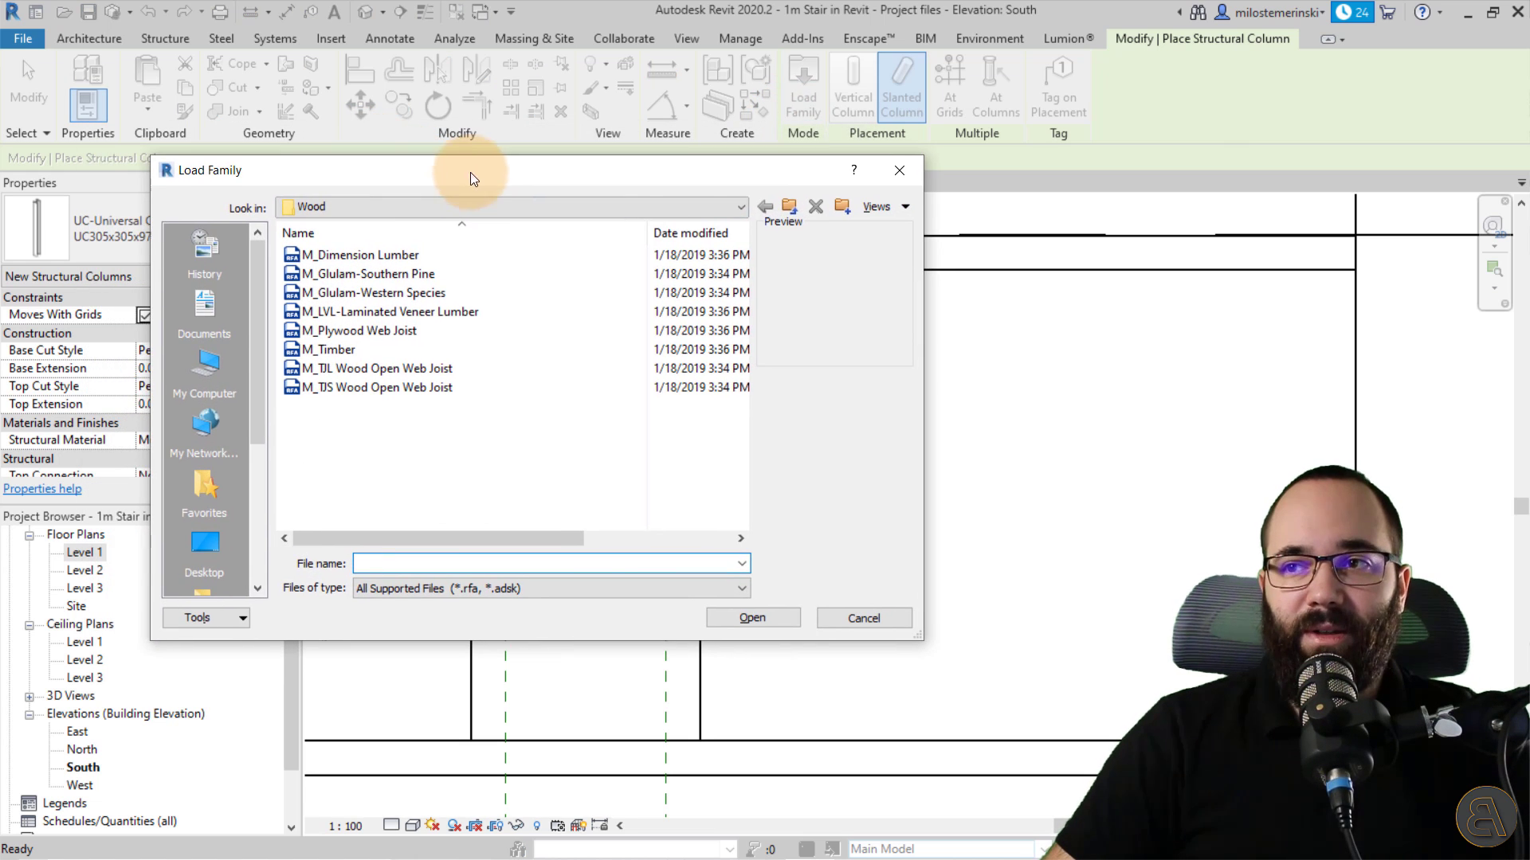
- Browse the US Metric family library to the Steel folder within Structural Columns
left_click(788, 207)
left_click(787, 208)
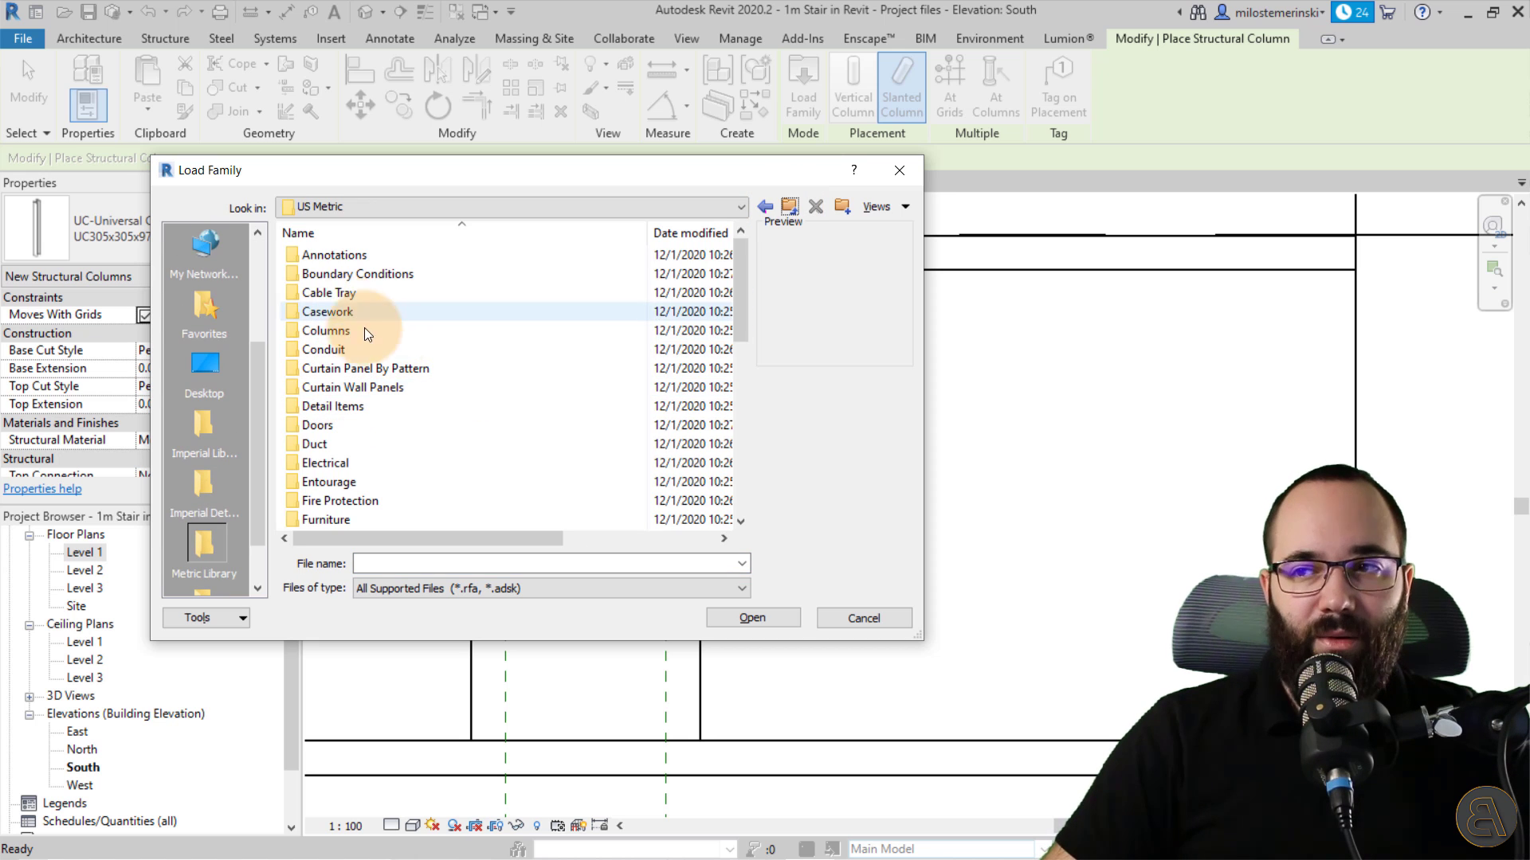
scroll(424, 380, "down", 6)
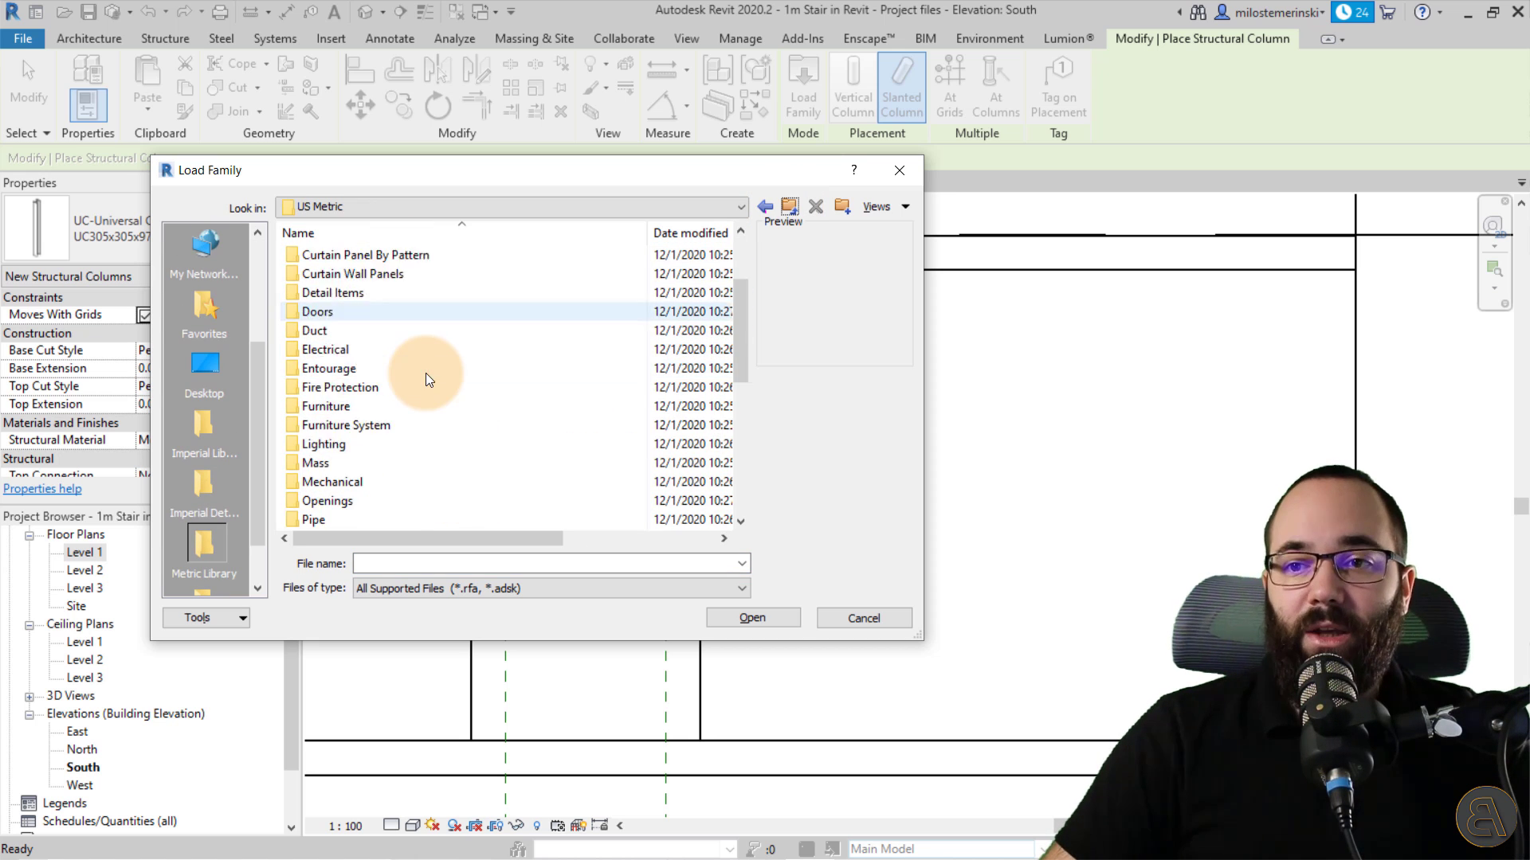
scroll(371, 327, "down", 2)
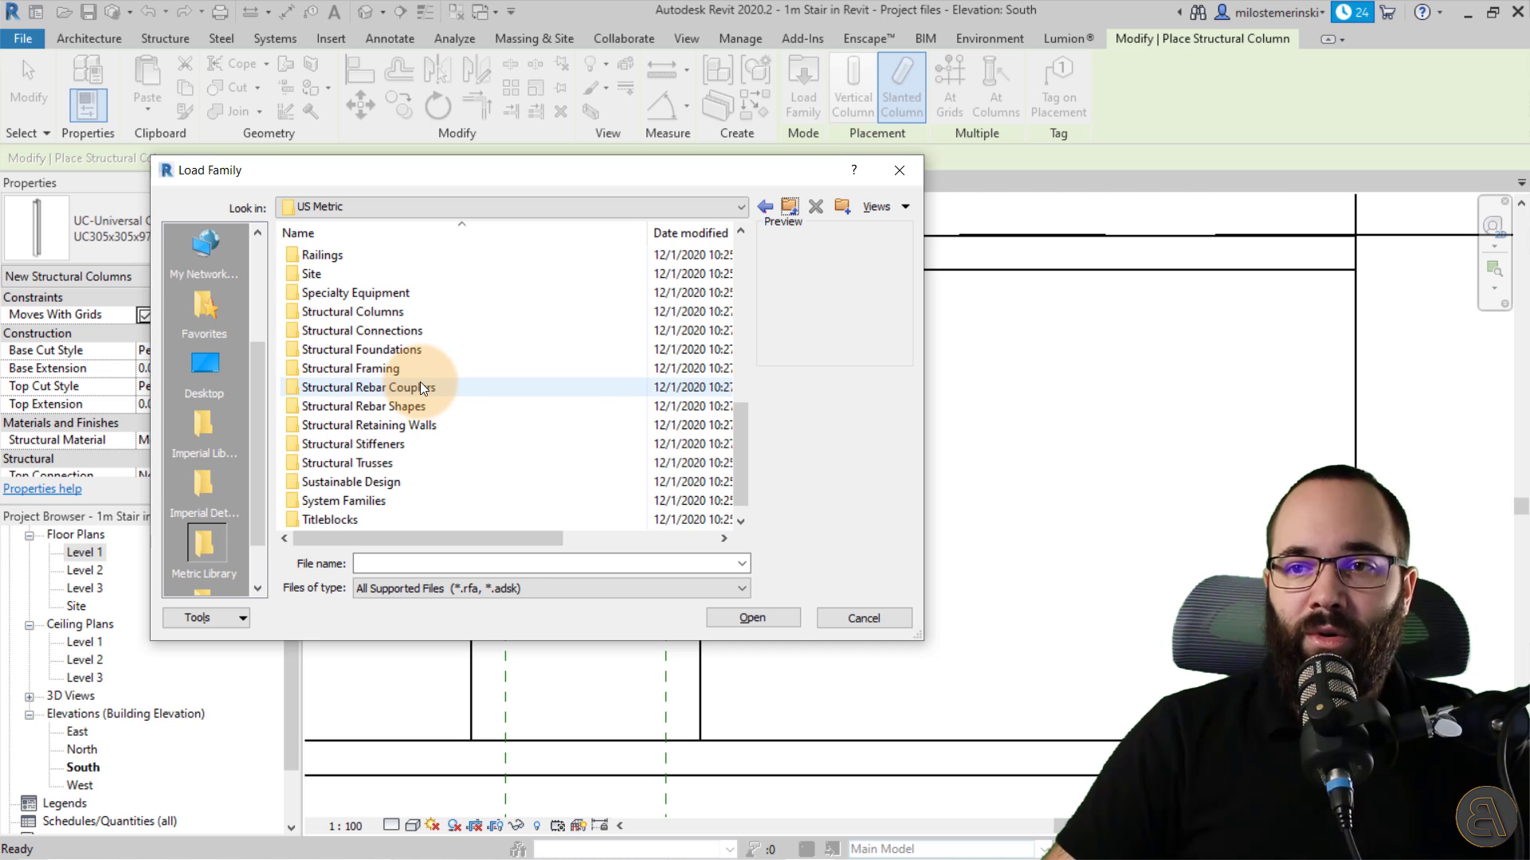
left_click(384, 314)
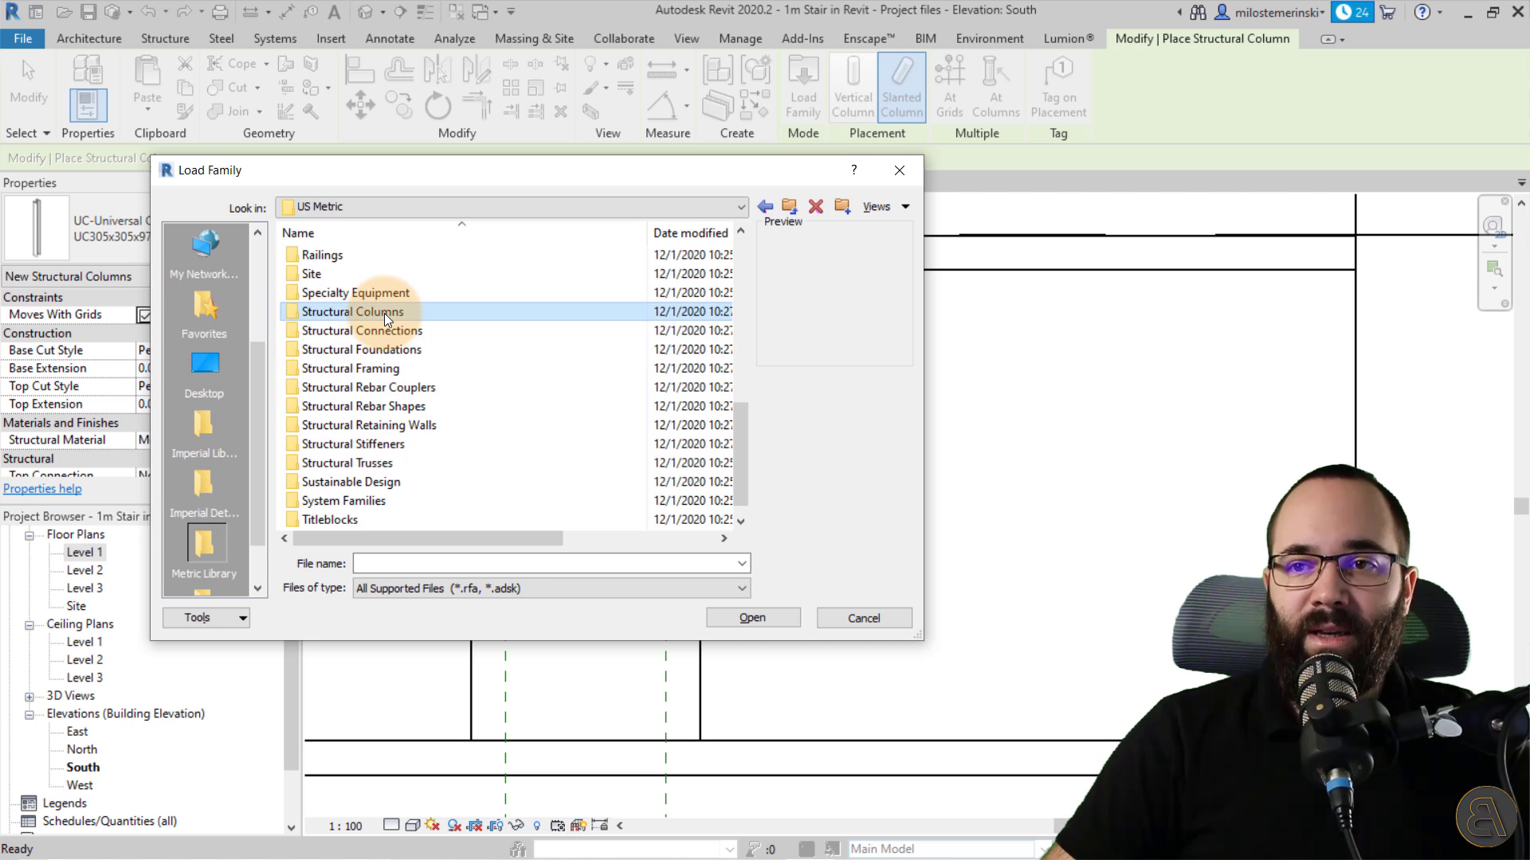
double_click(348, 313)
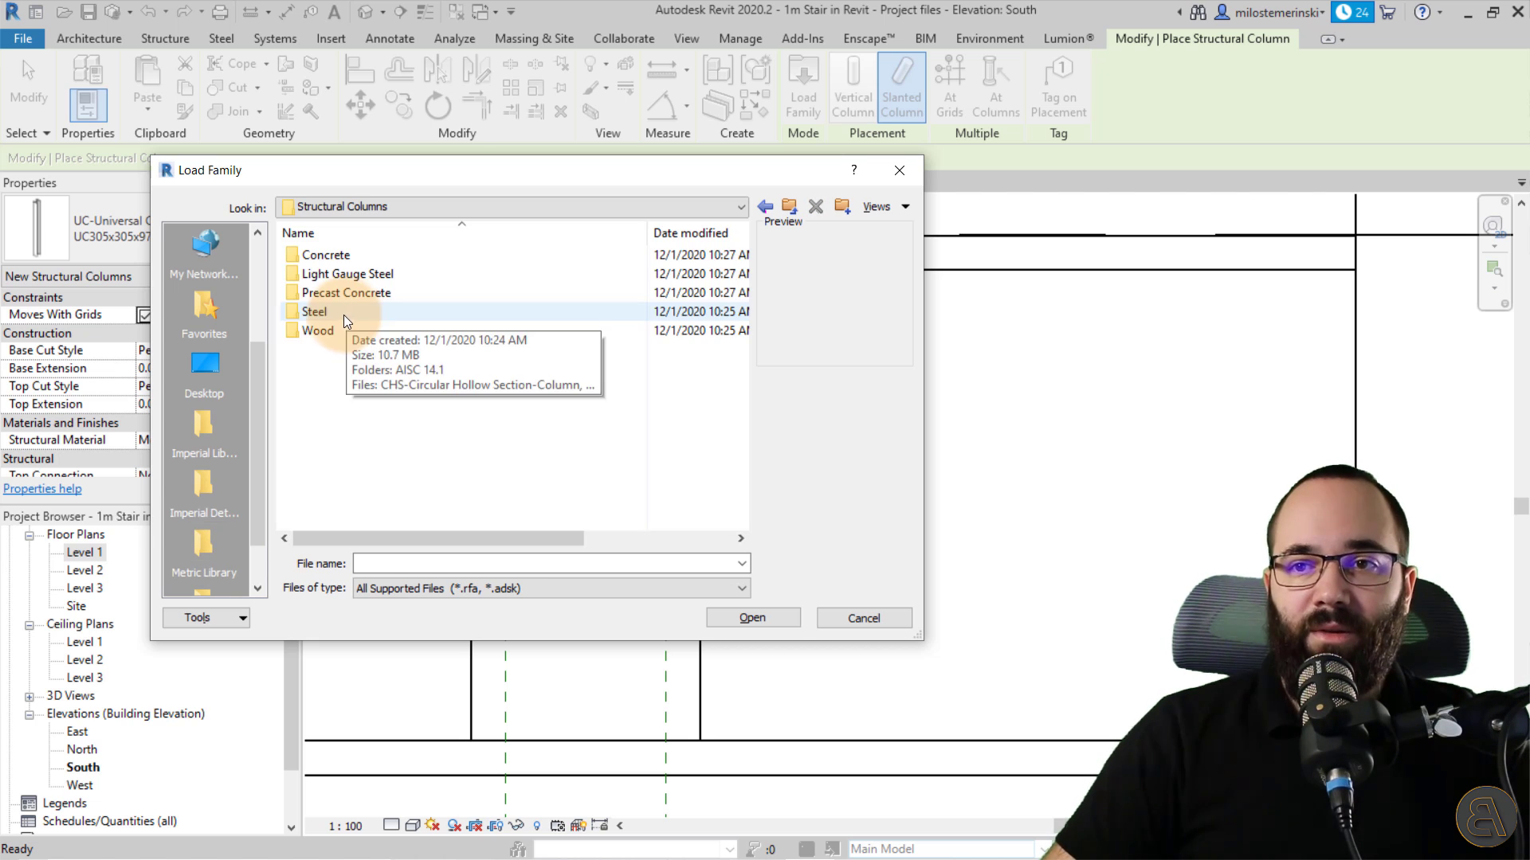
double_click(347, 314)
- Load the CHS-Circular Hollow Section-Column family with the type 76.1x6.3CHS
left_click(350, 274)
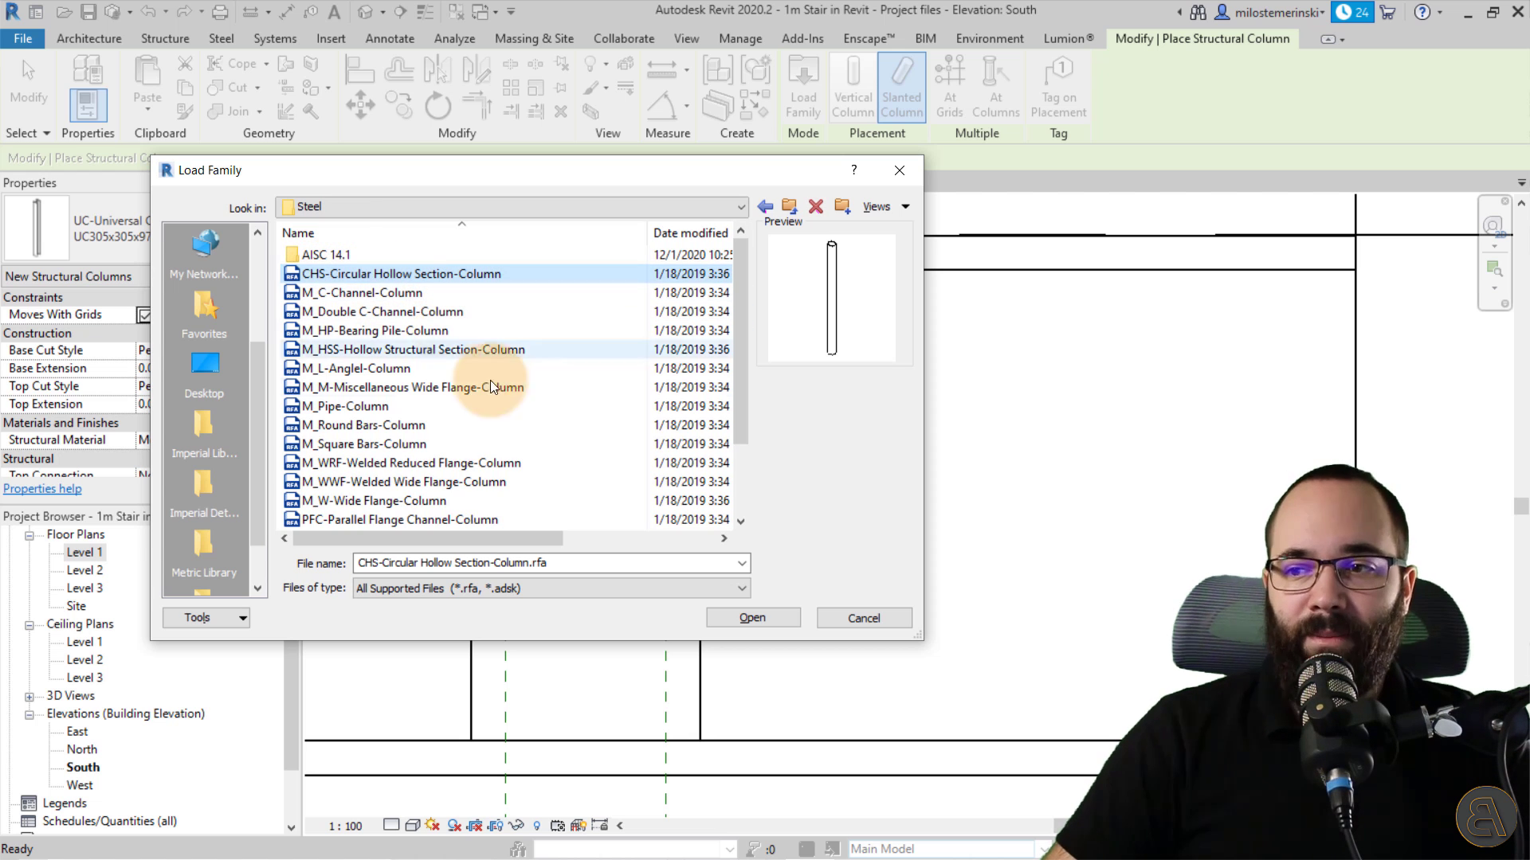
left_click(745, 618)
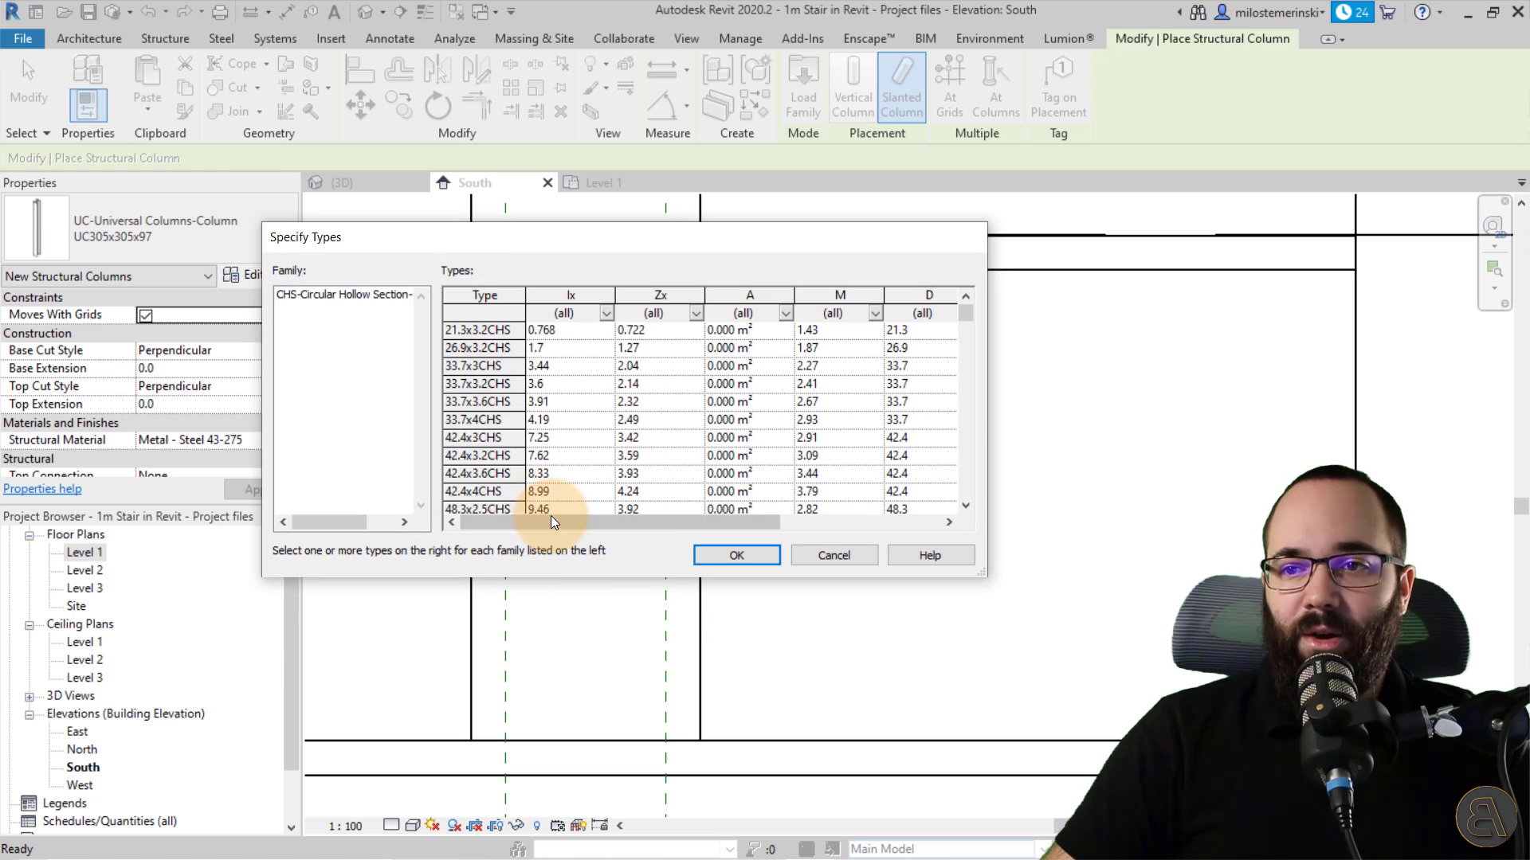
scroll(486, 428, "down", 5)
scroll(486, 428, "down", 3)
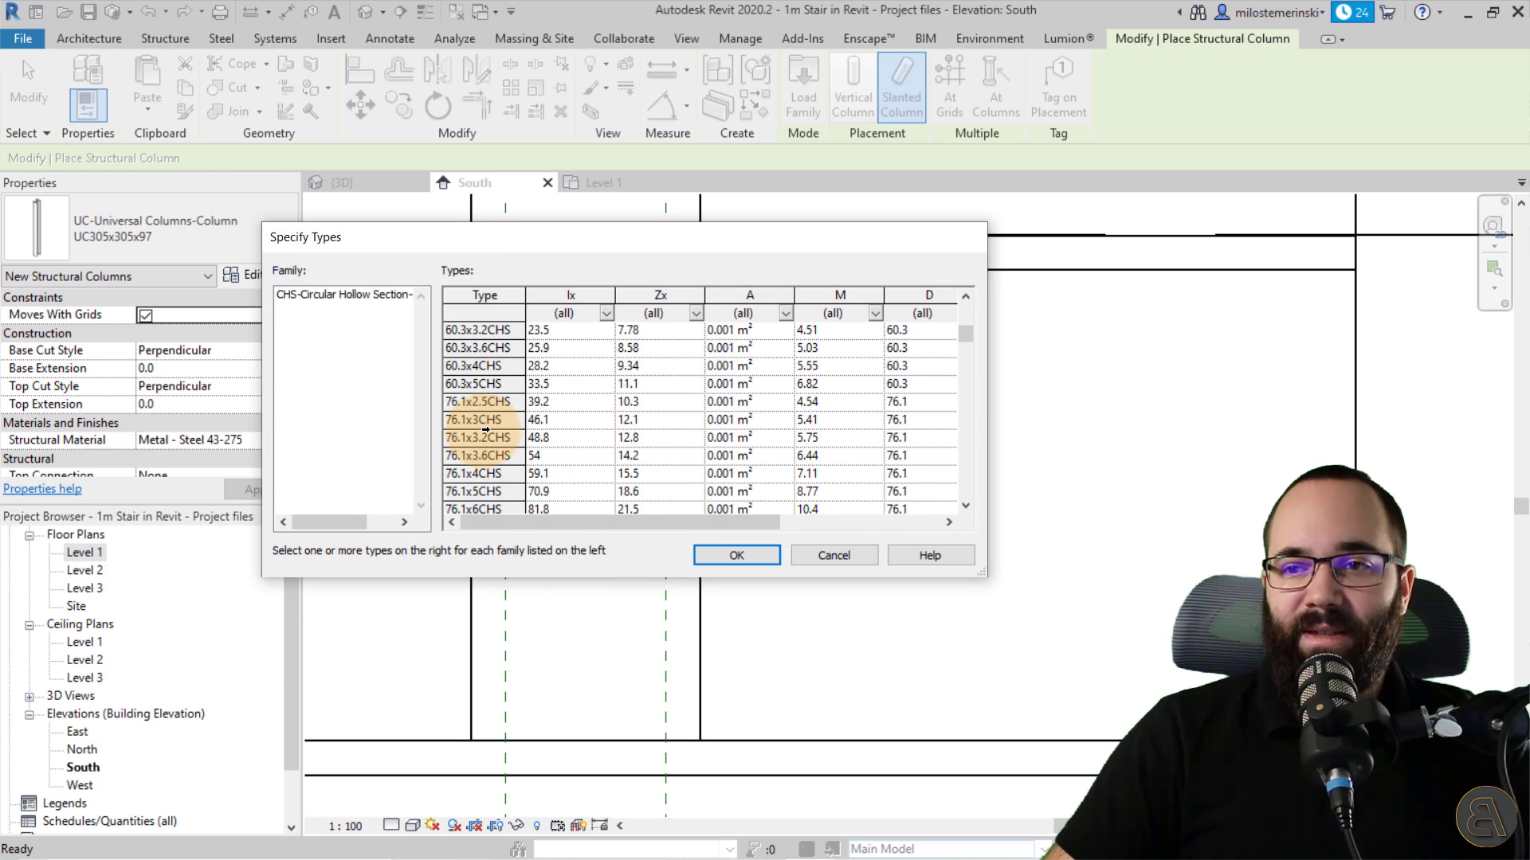
left_click(478, 419)
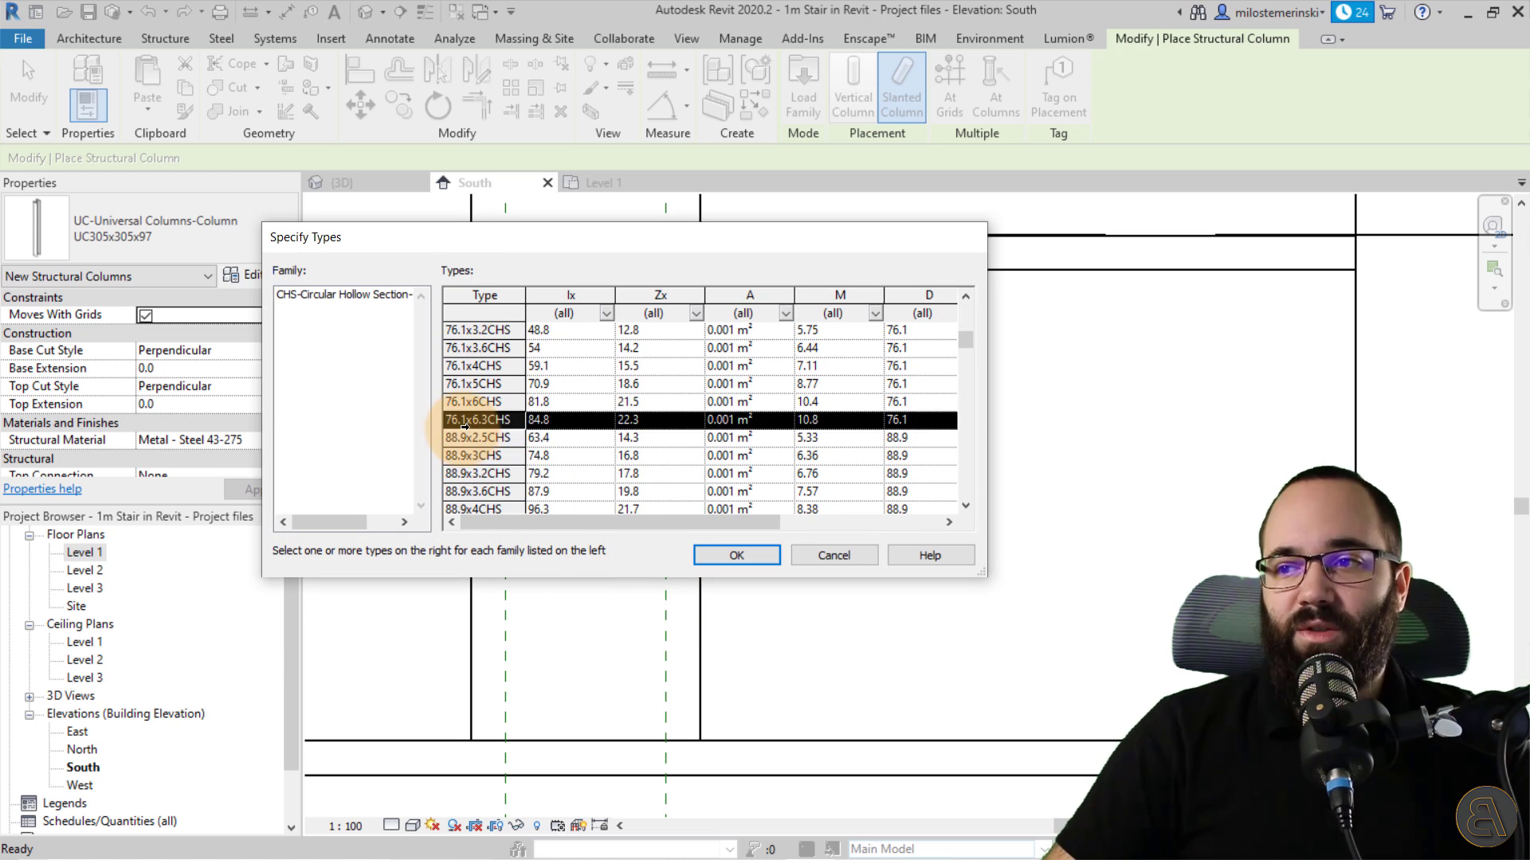
left_click(716, 555)
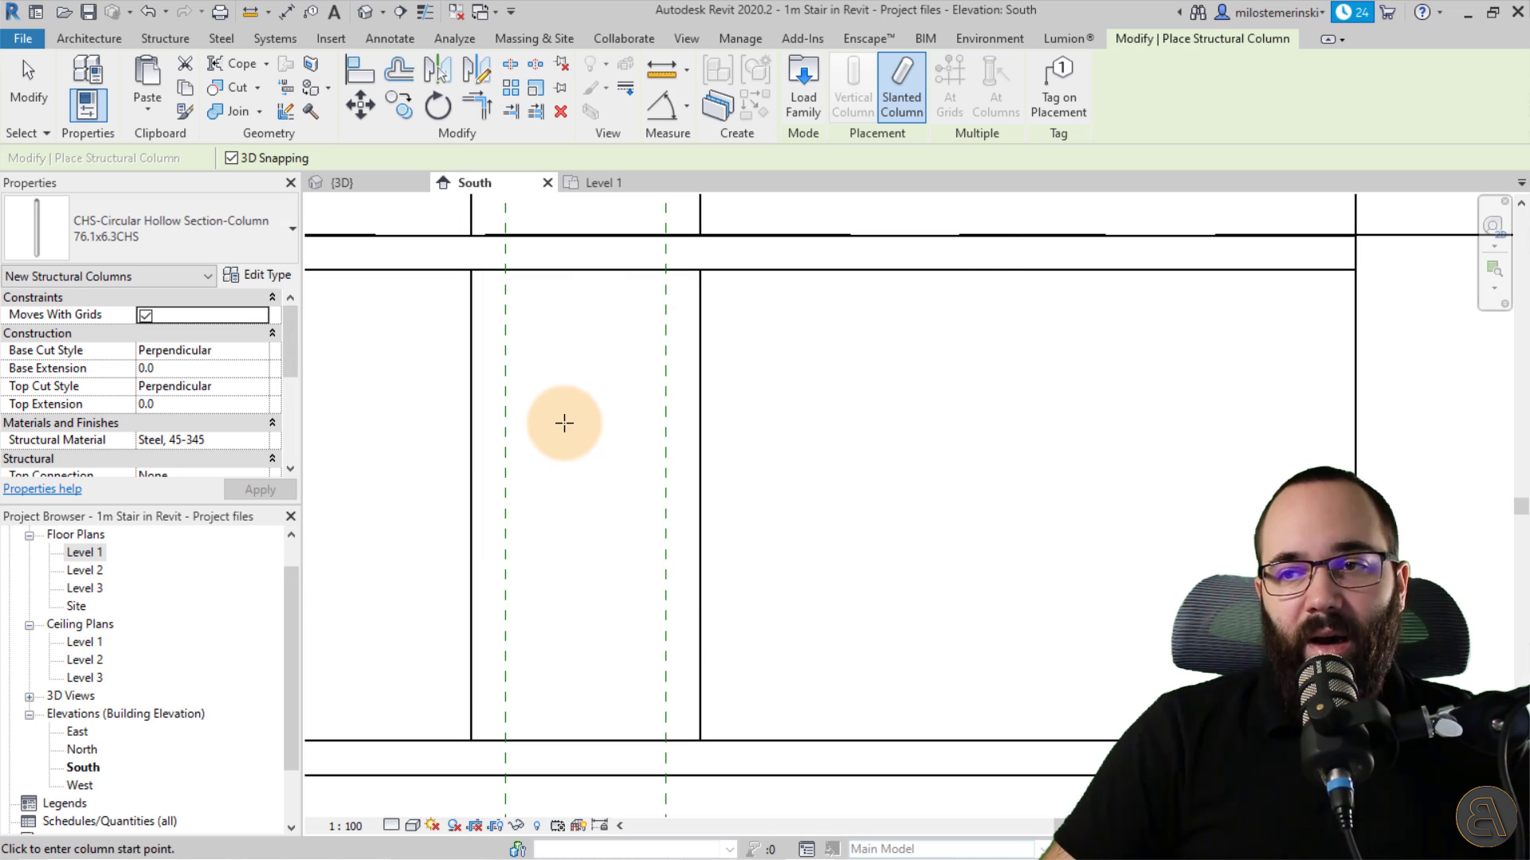
- Set the detail level to Fine and place a slanted column from the right reference plane at Level 1 to the left one at Level 2
left_click(392, 827)
left_click(410, 805)
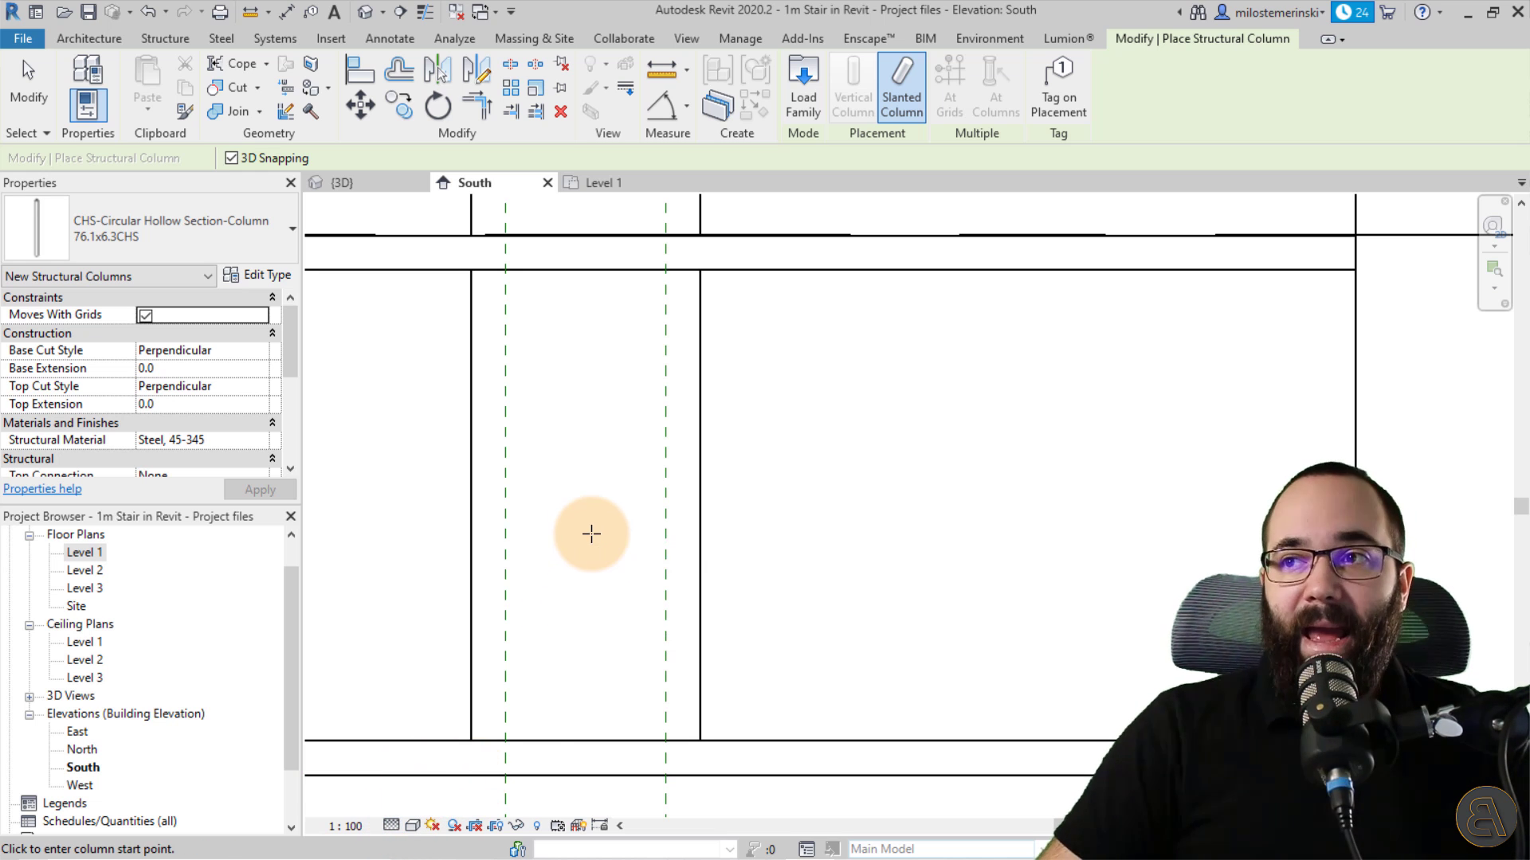
left_click(900, 117)
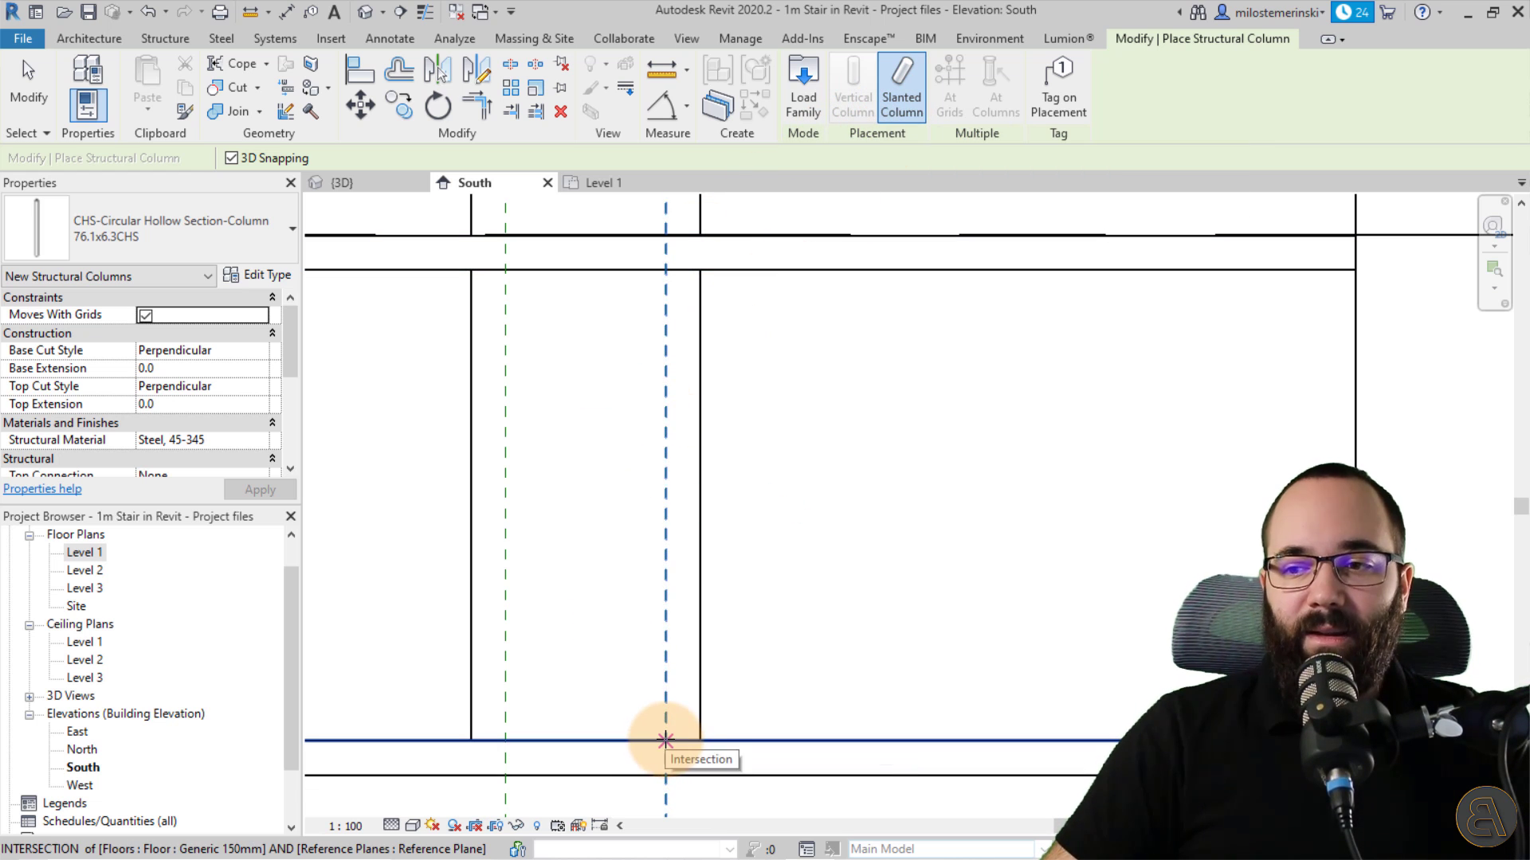
left_click(665, 741)
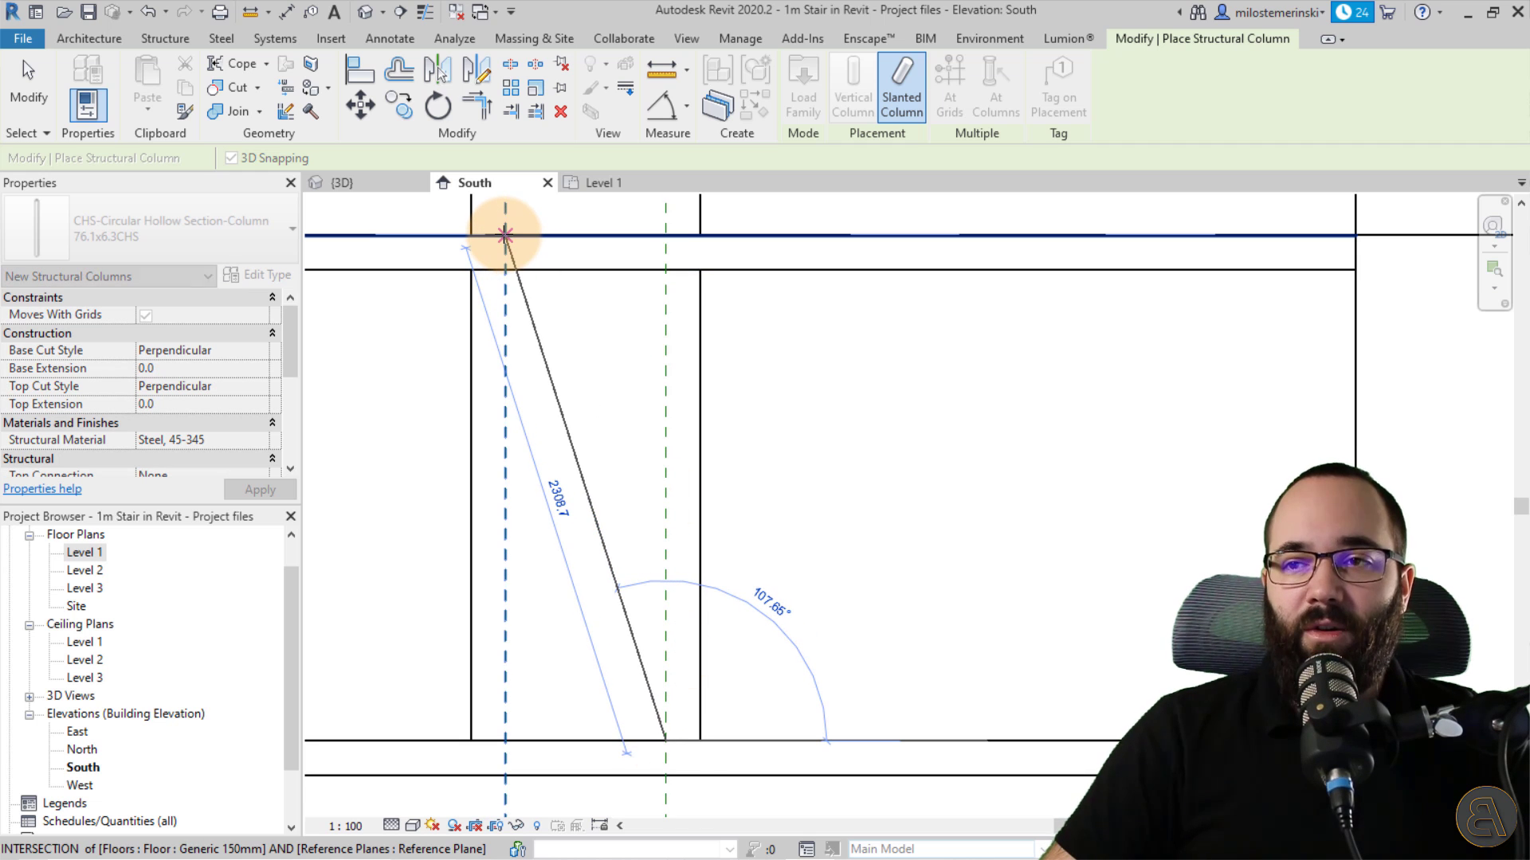
left_click(504, 234)
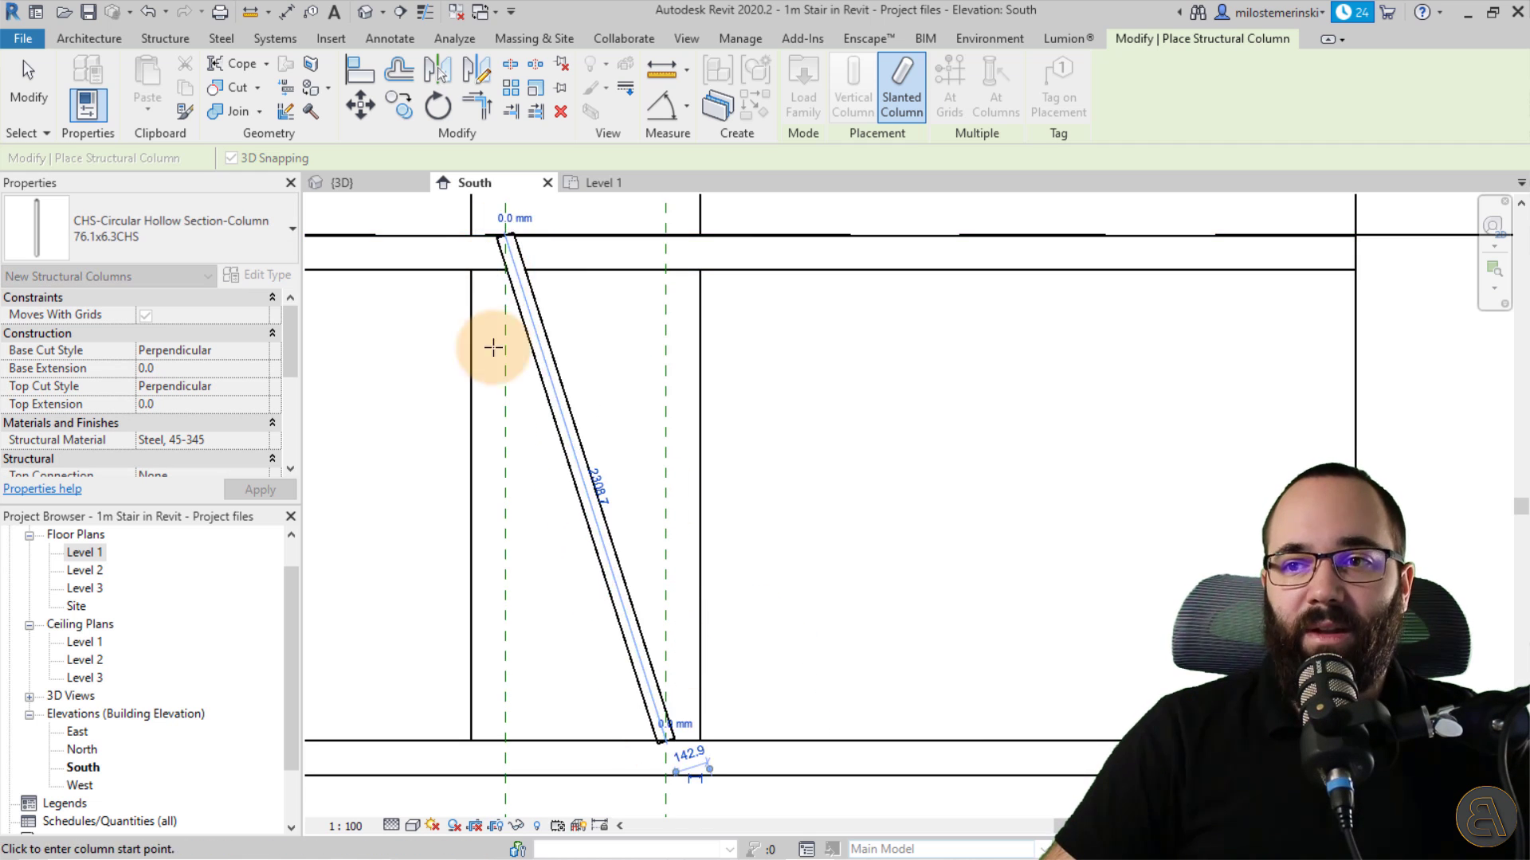
scroll(485, 410, "down", 3)
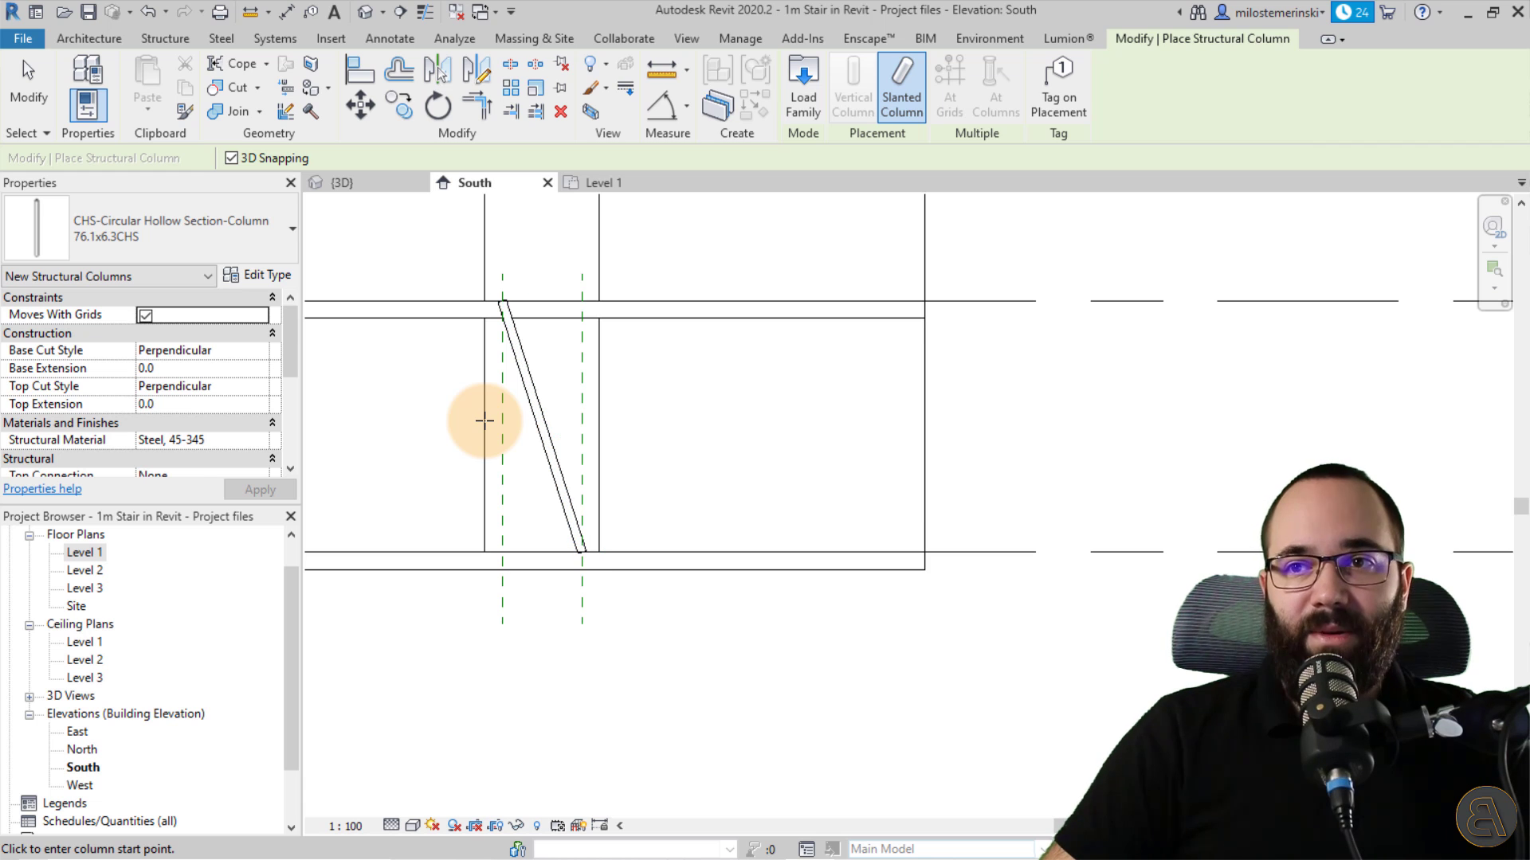
key("Escape")
- Check the slanted column in 3D, then move it in the Level 1 plan from the floor's front edge onto the Stair Column reference plane
left_click(360, 183)
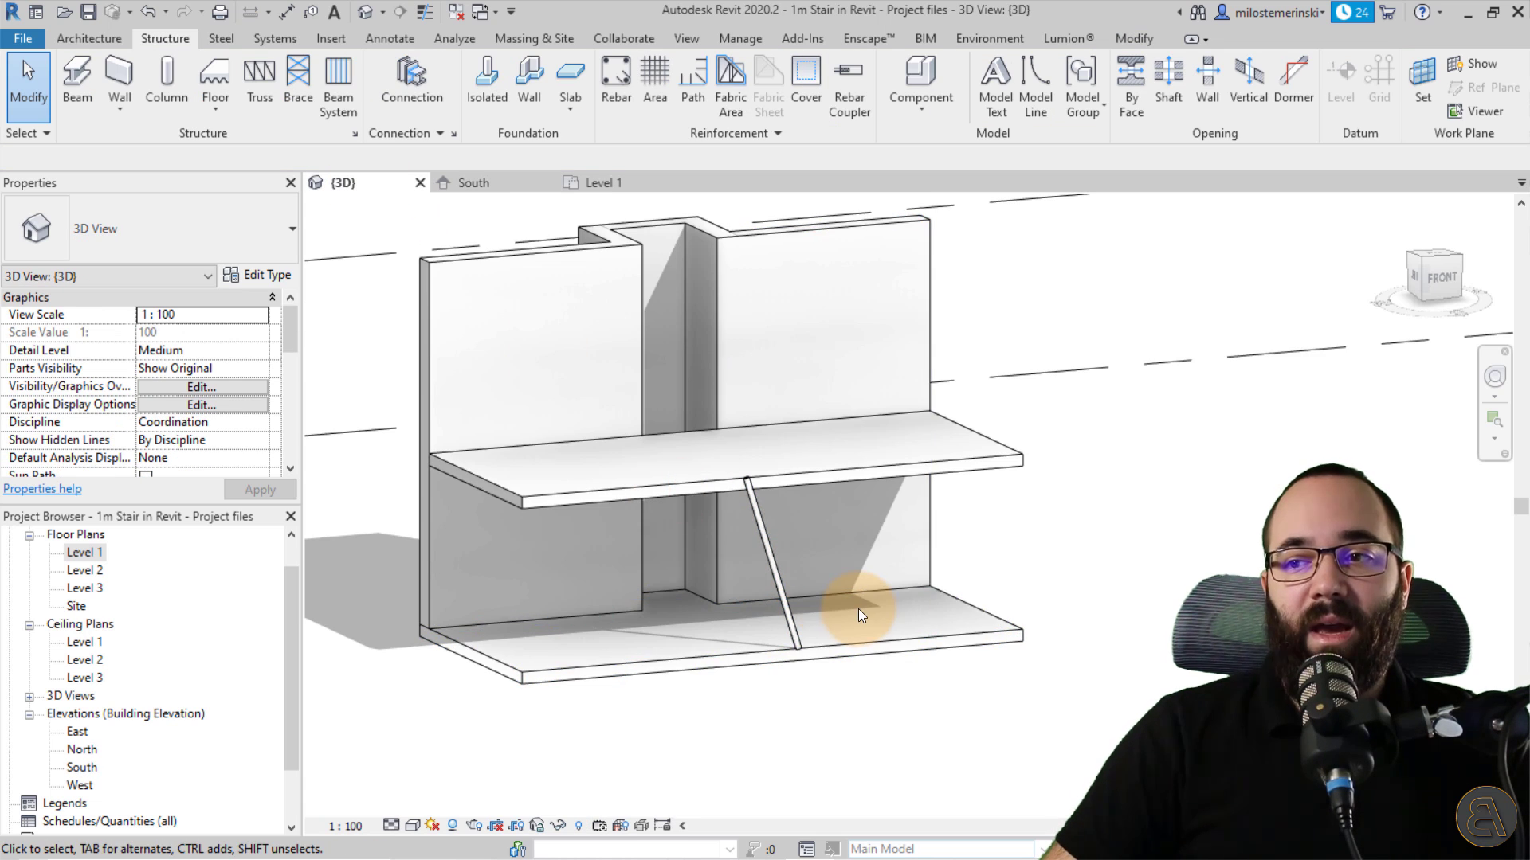
middle_click_drag(858, 609, 671, 640, "shift")
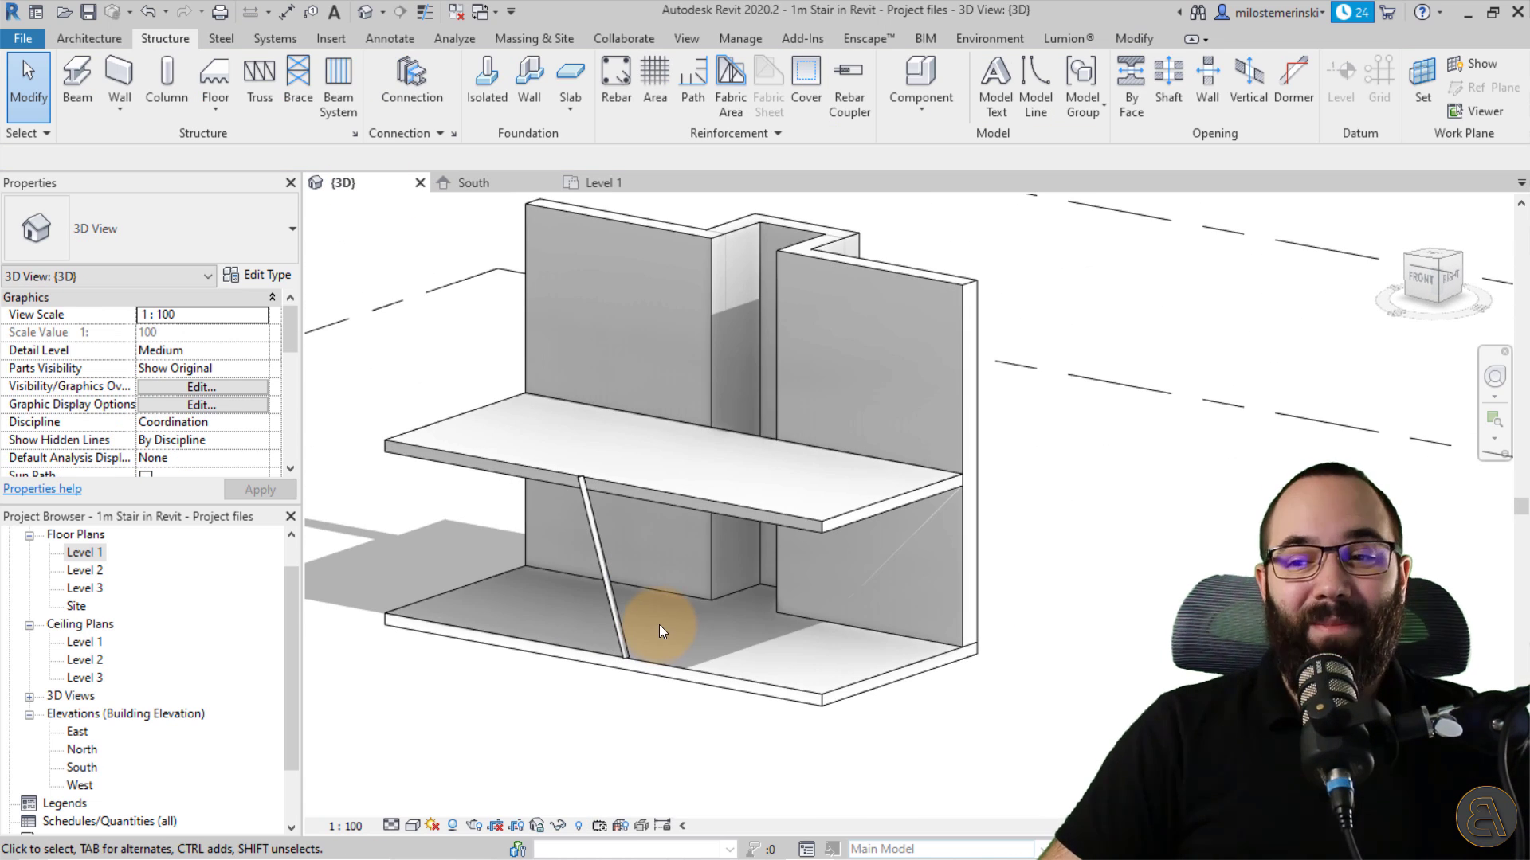
left_click(615, 594)
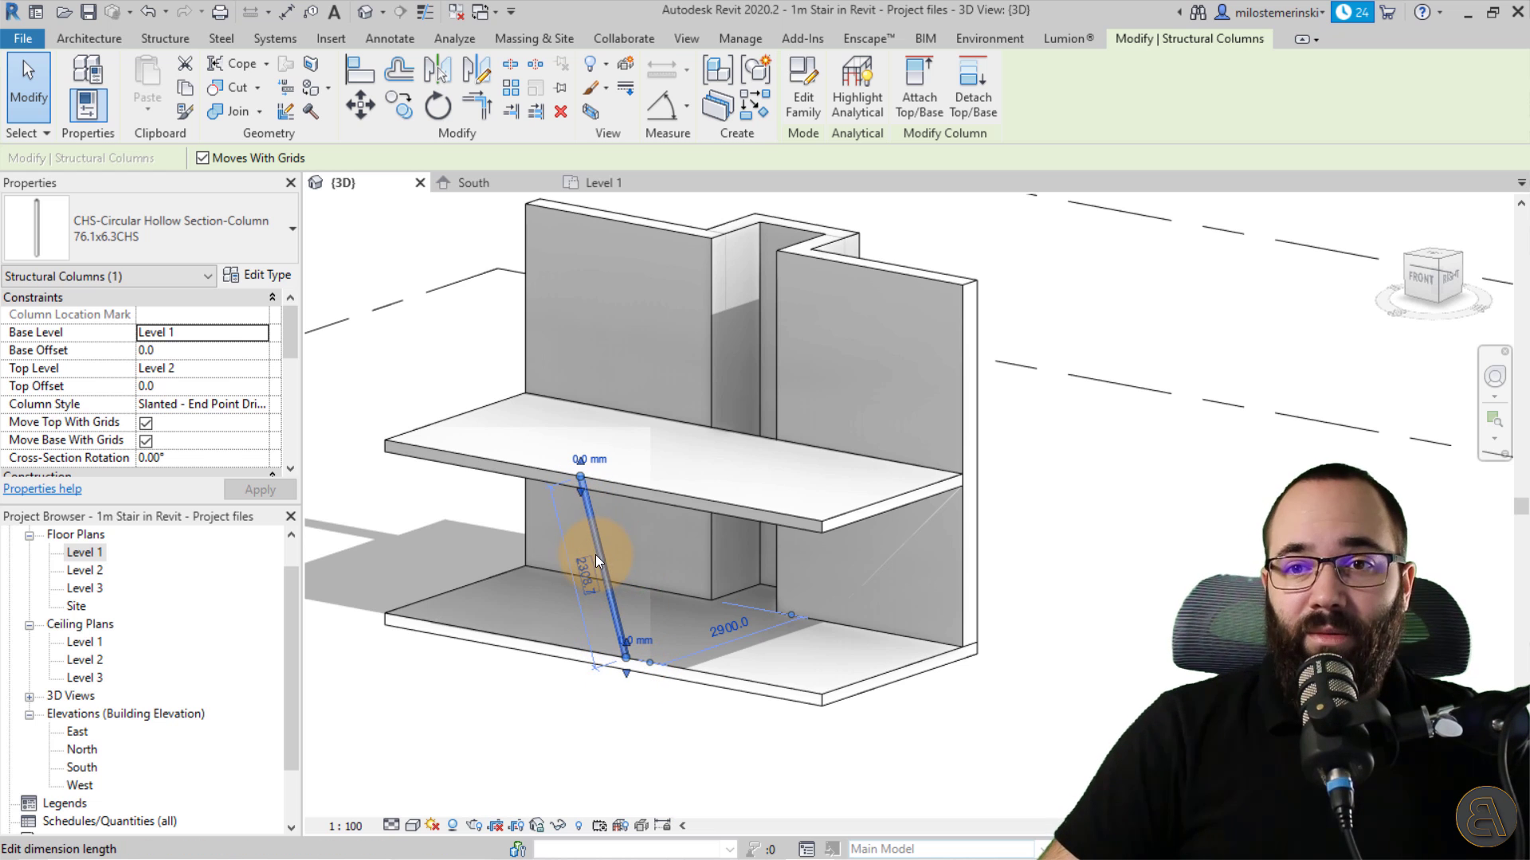
left_click(599, 184)
scroll(543, 625, "up", 2)
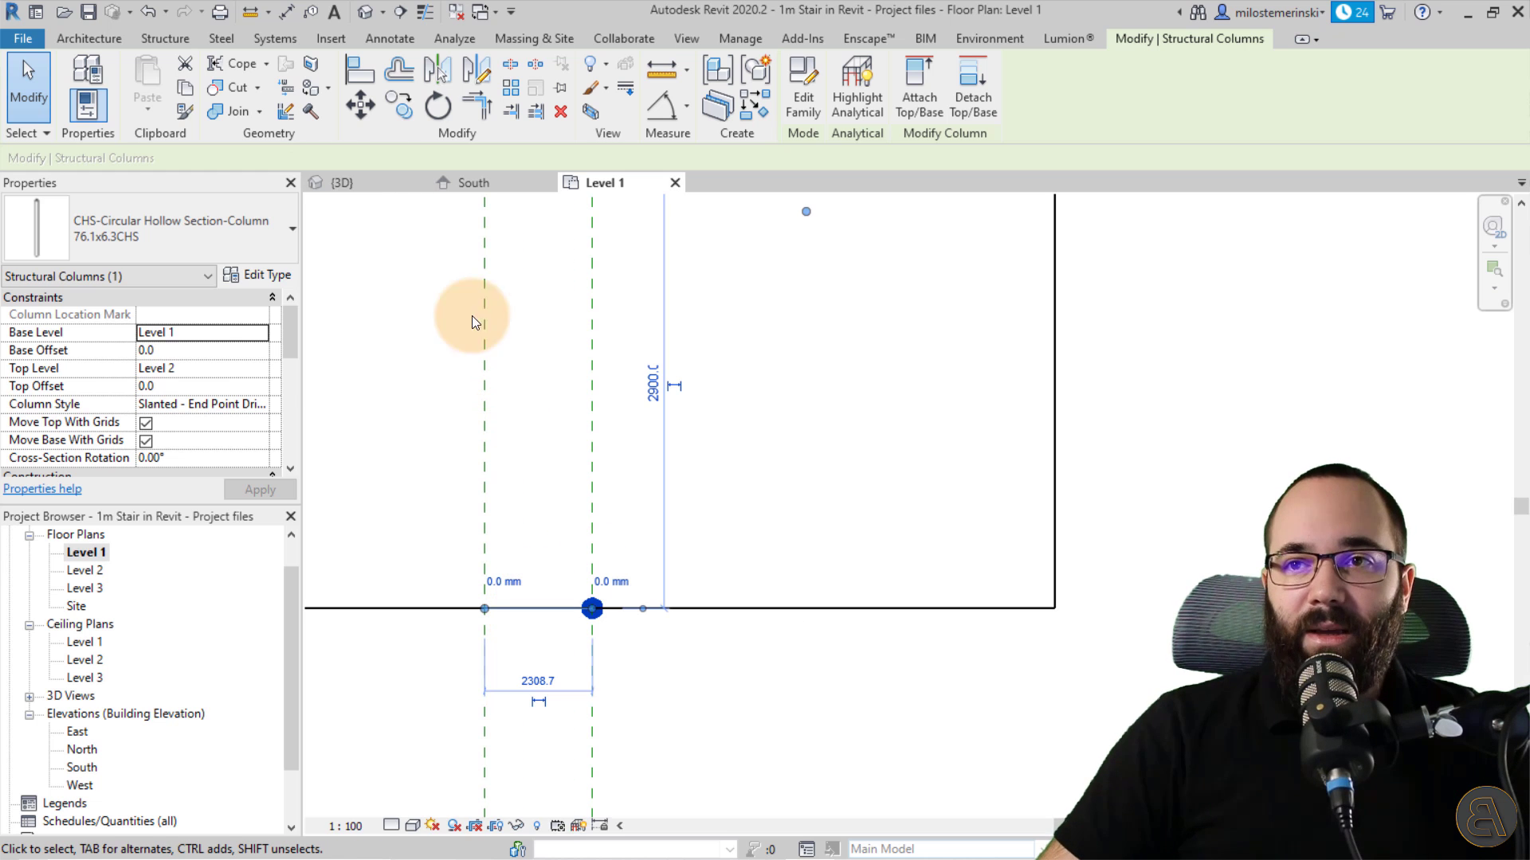
left_click(360, 105)
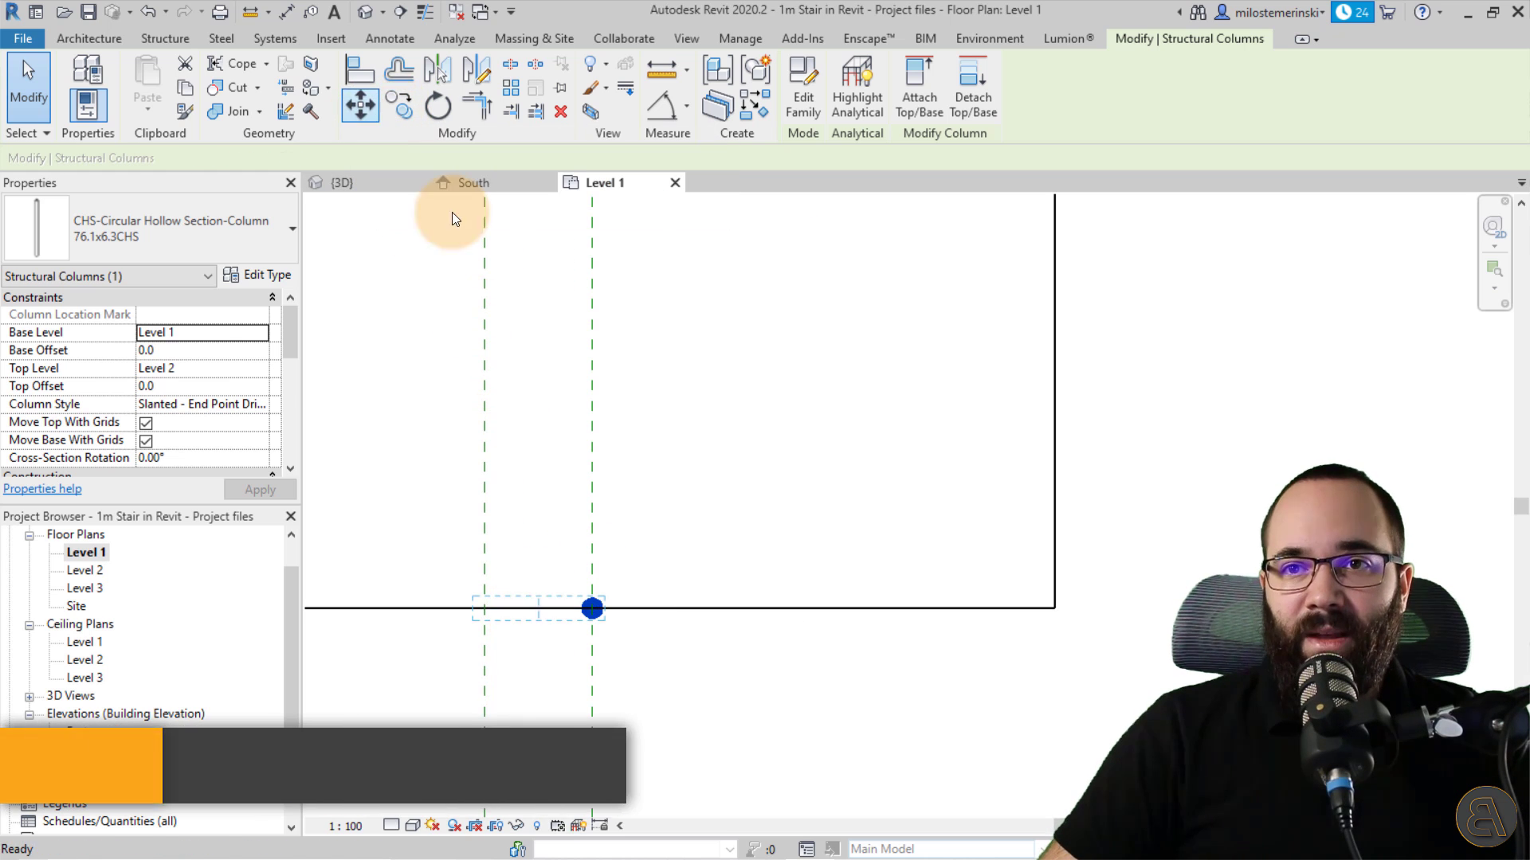
left_click(539, 608)
middle_click_drag(548, 412, 547, 710)
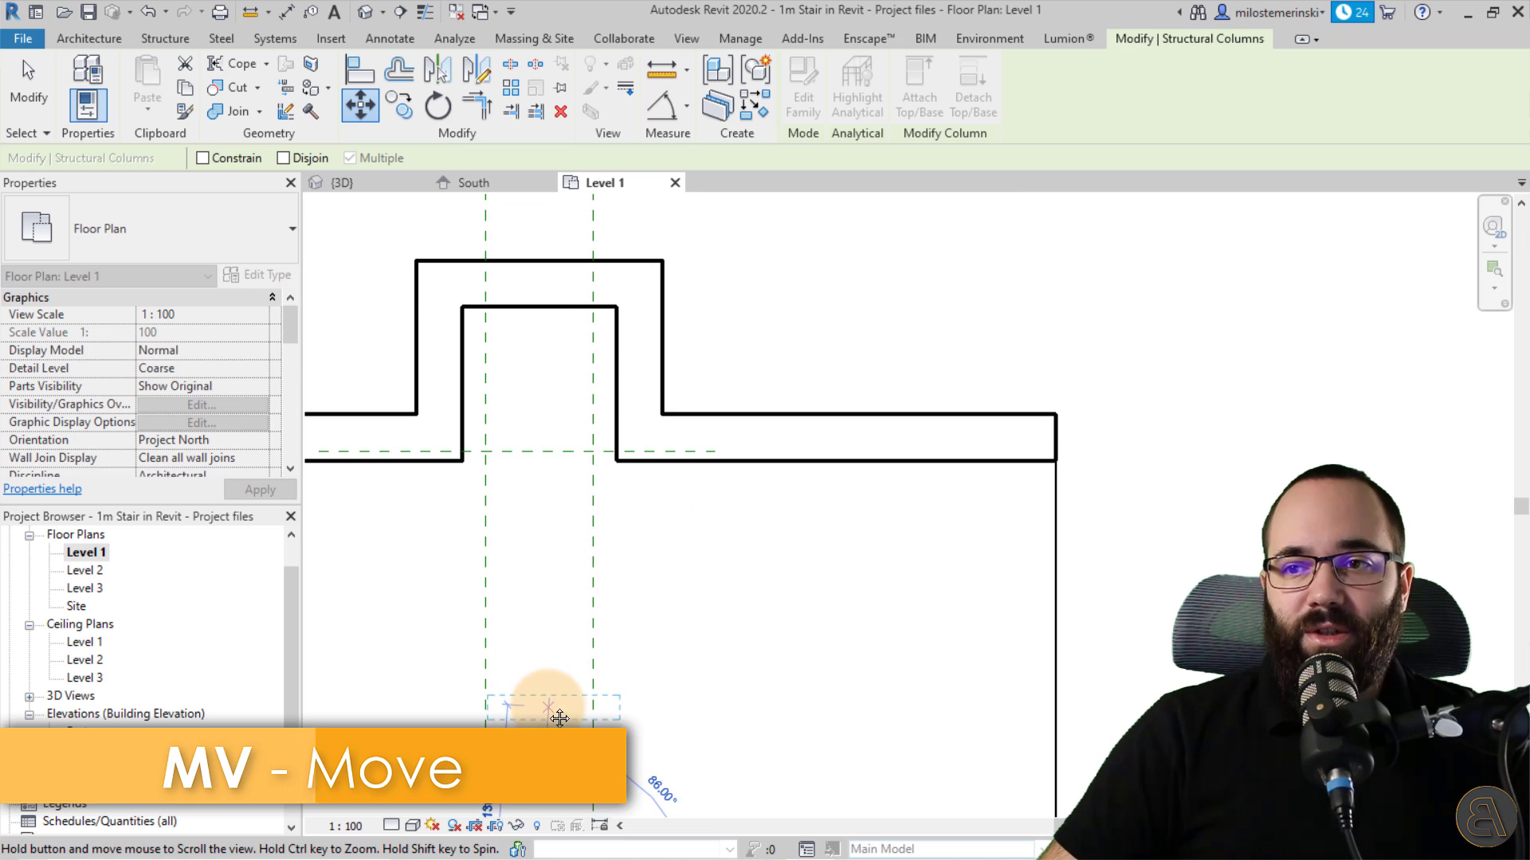
left_click(542, 456)
key("Escape")
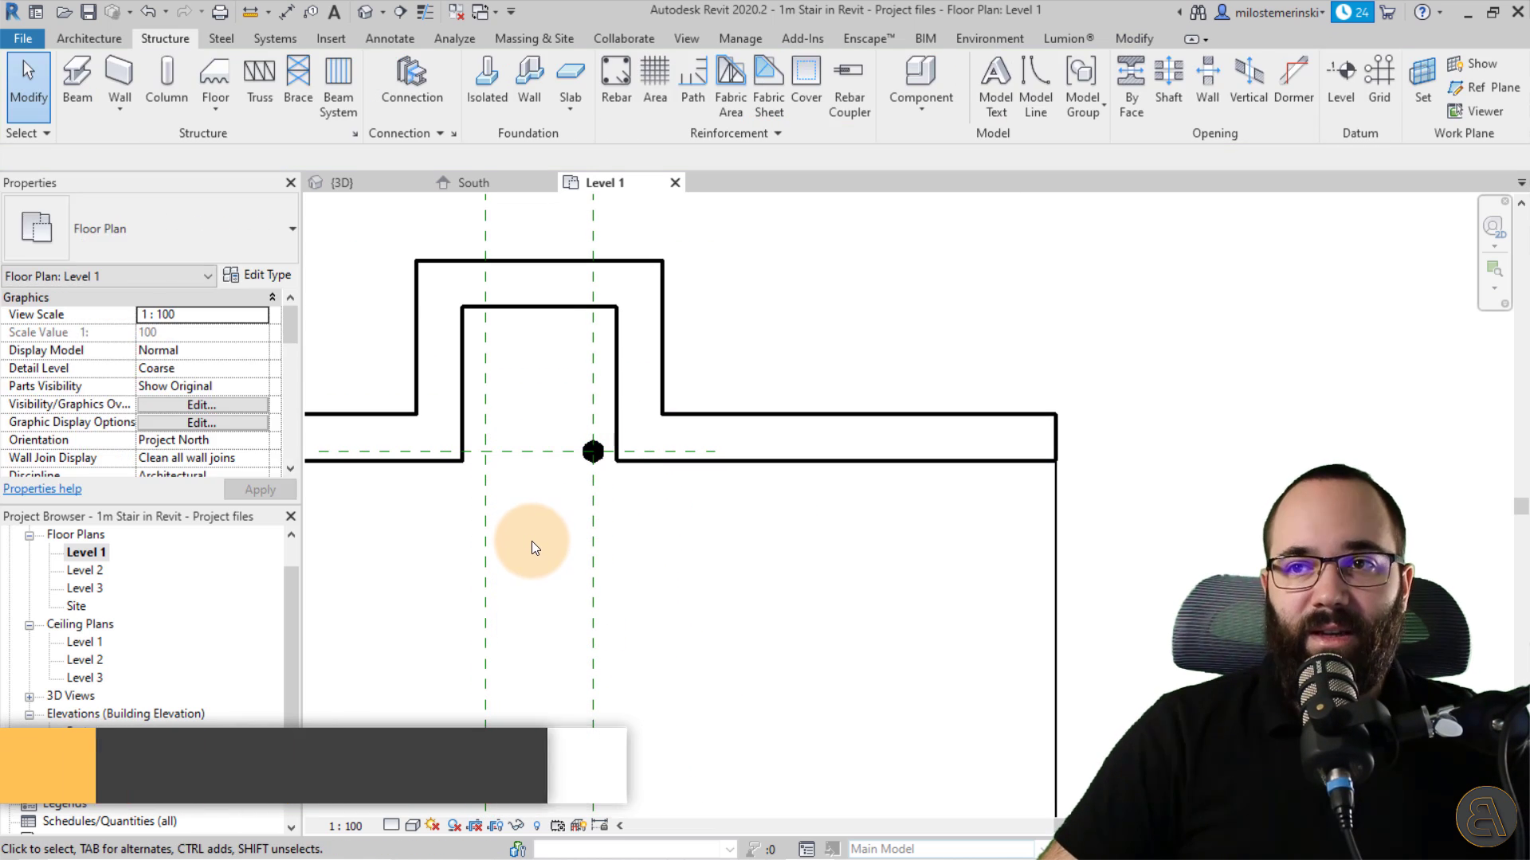
- Inspect the slanted column's position in the wall recess in the South elevation and in 3D
left_click(510, 182)
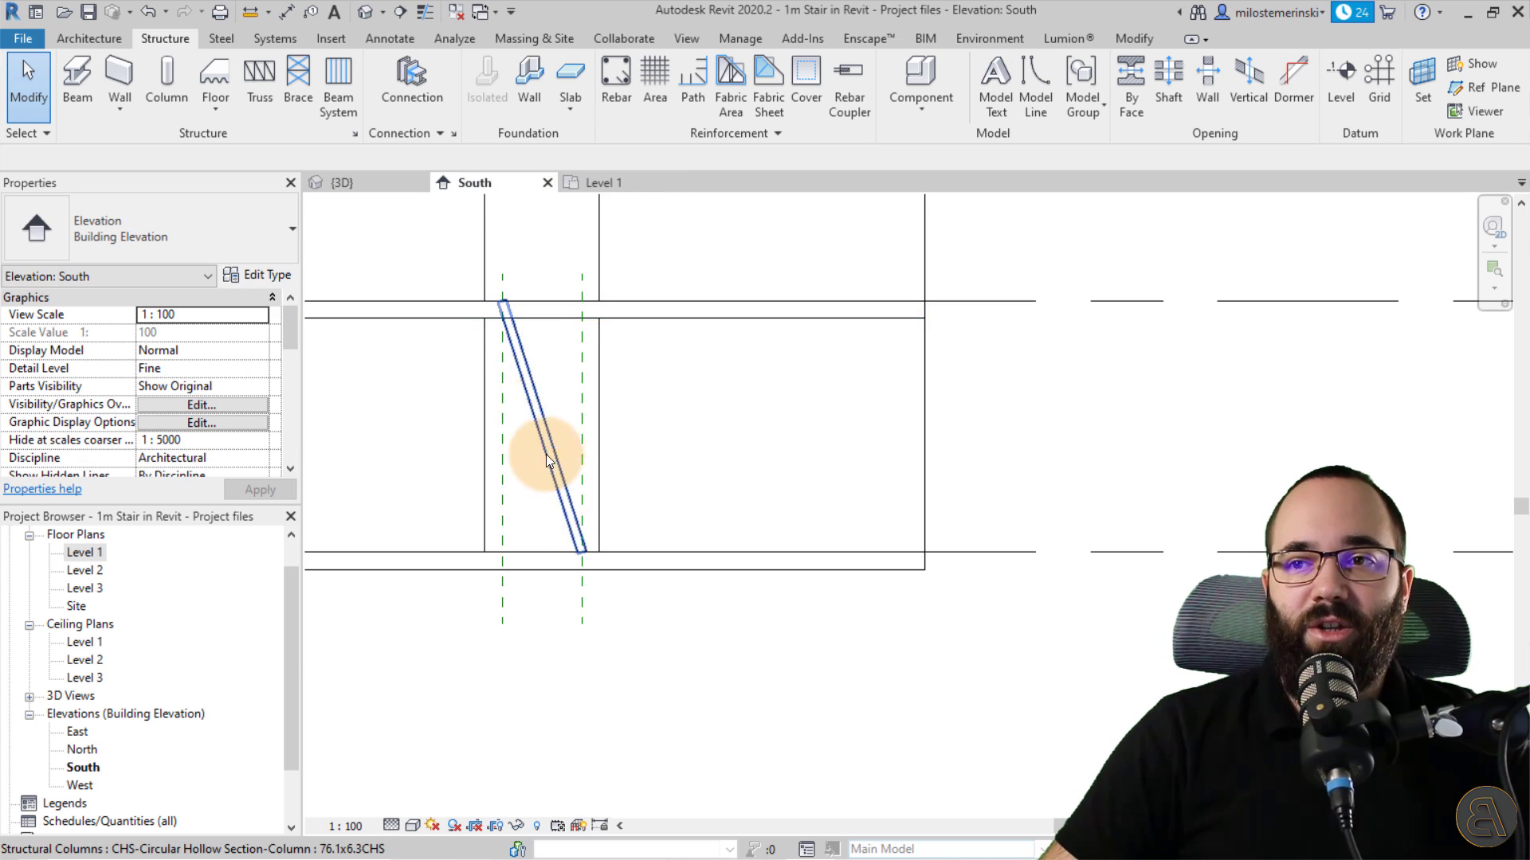
left_click(373, 183)
middle_click_drag(609, 590, 690, 592, "shift")
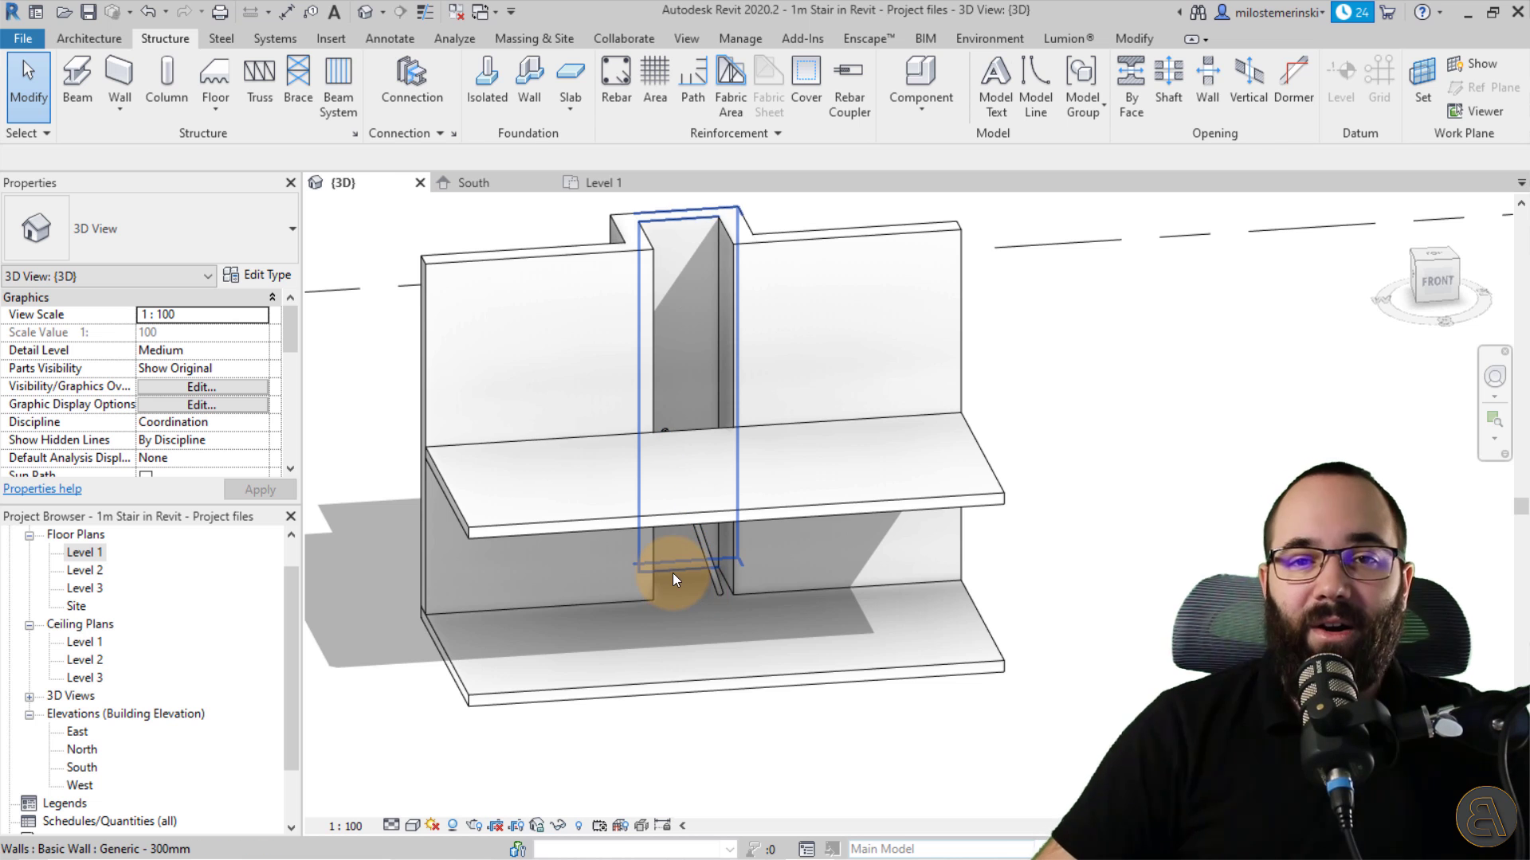
scroll(699, 580, "up", 3)
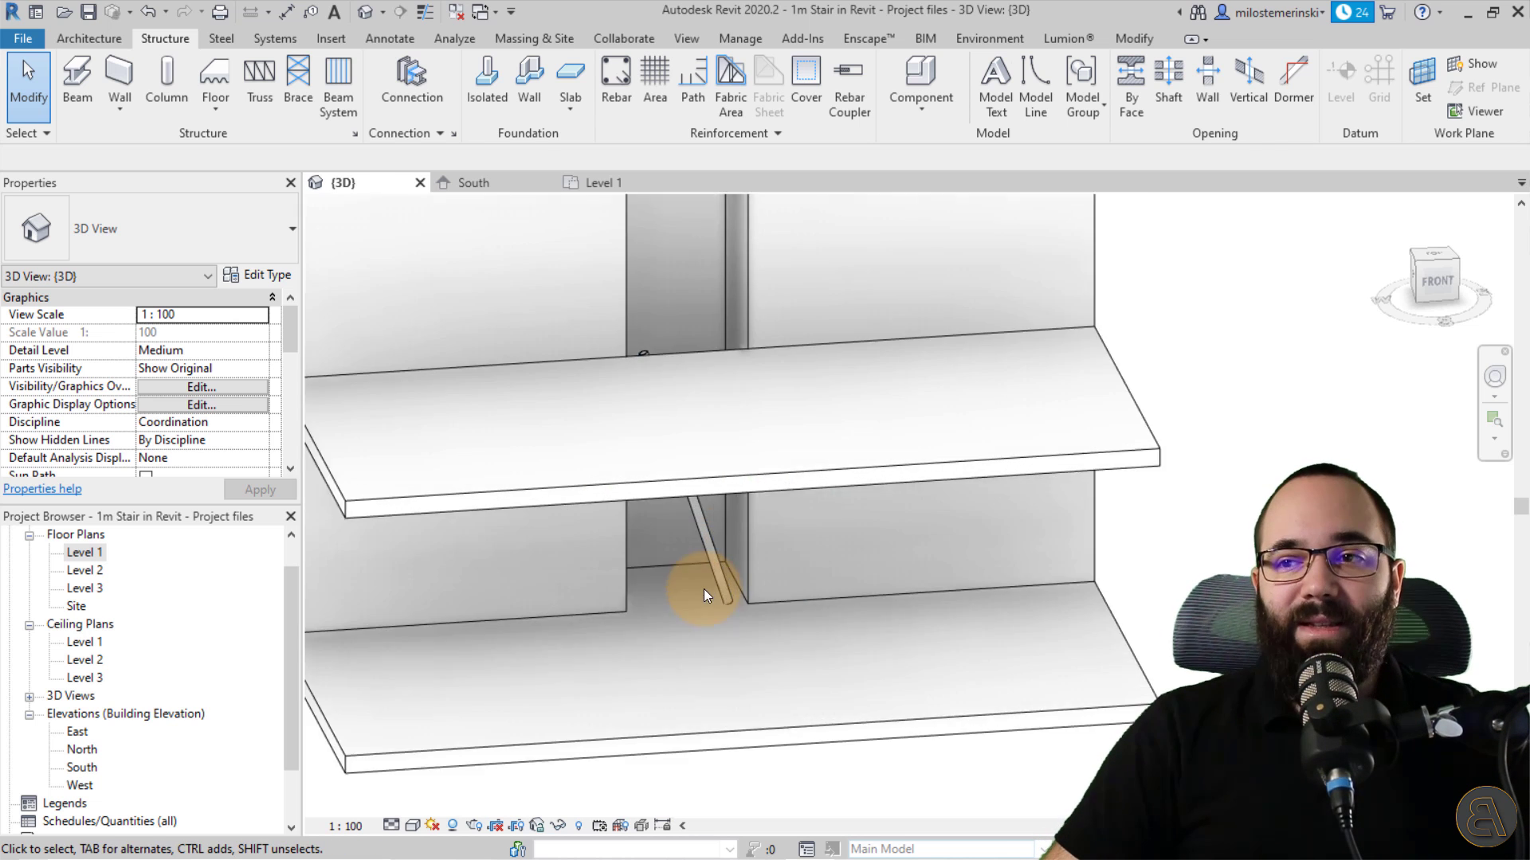
mouse_move(681, 633)
middle_mouse_down("shift")
mouse_move(672, 587)
mouse_move(678, 626)
middle_mouse_up("shift")
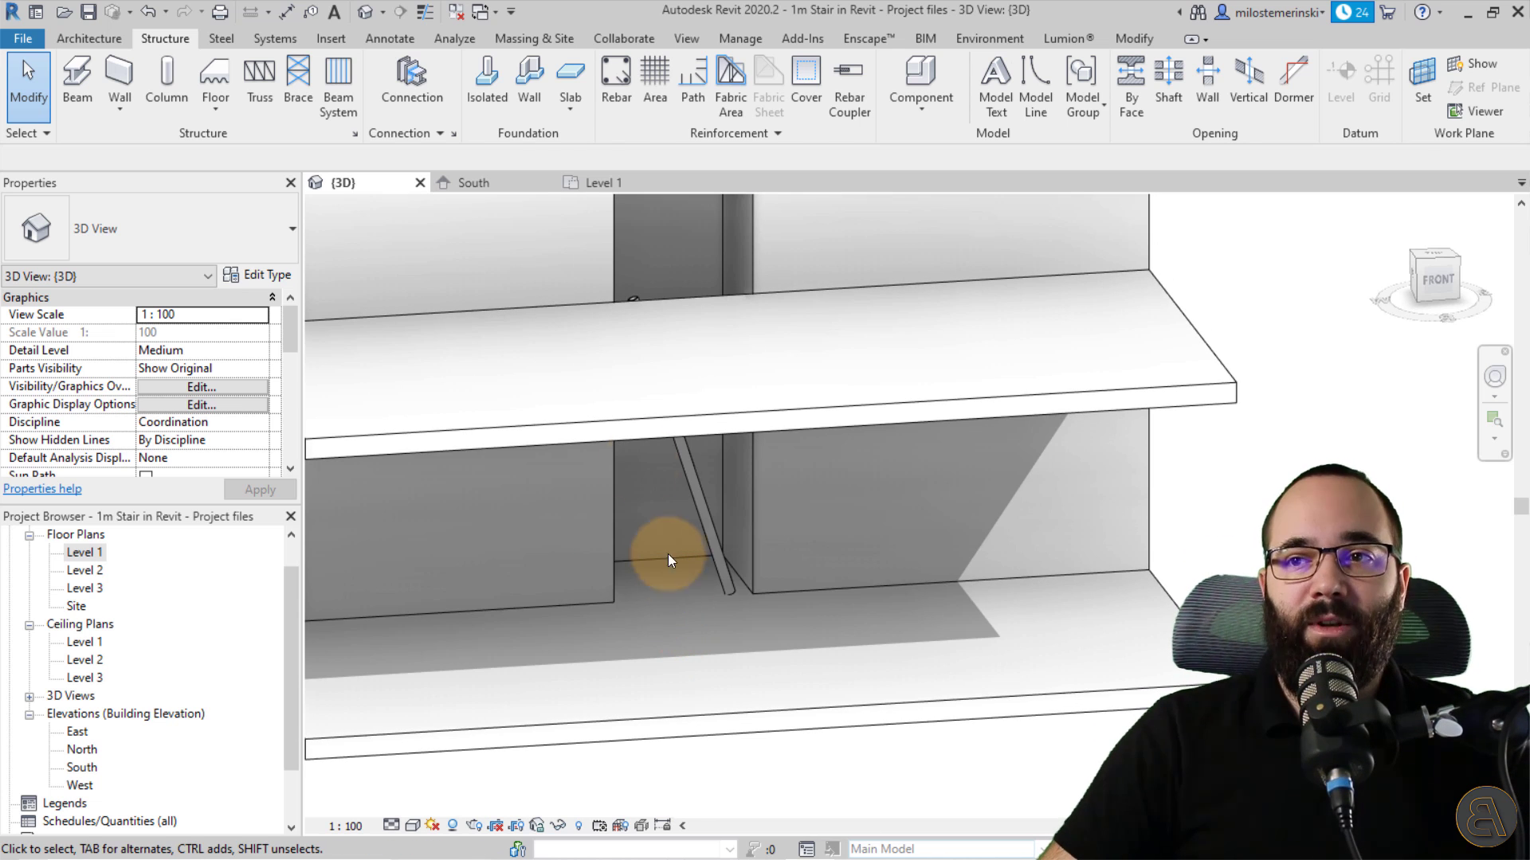
- Place the stair reference drawing image in the South elevation, shrink it to about 8436 mm wide and set it beside the building
left_click(502, 183)
scroll(542, 435, "down", 3)
middle_click_drag(580, 435, 596, 446)
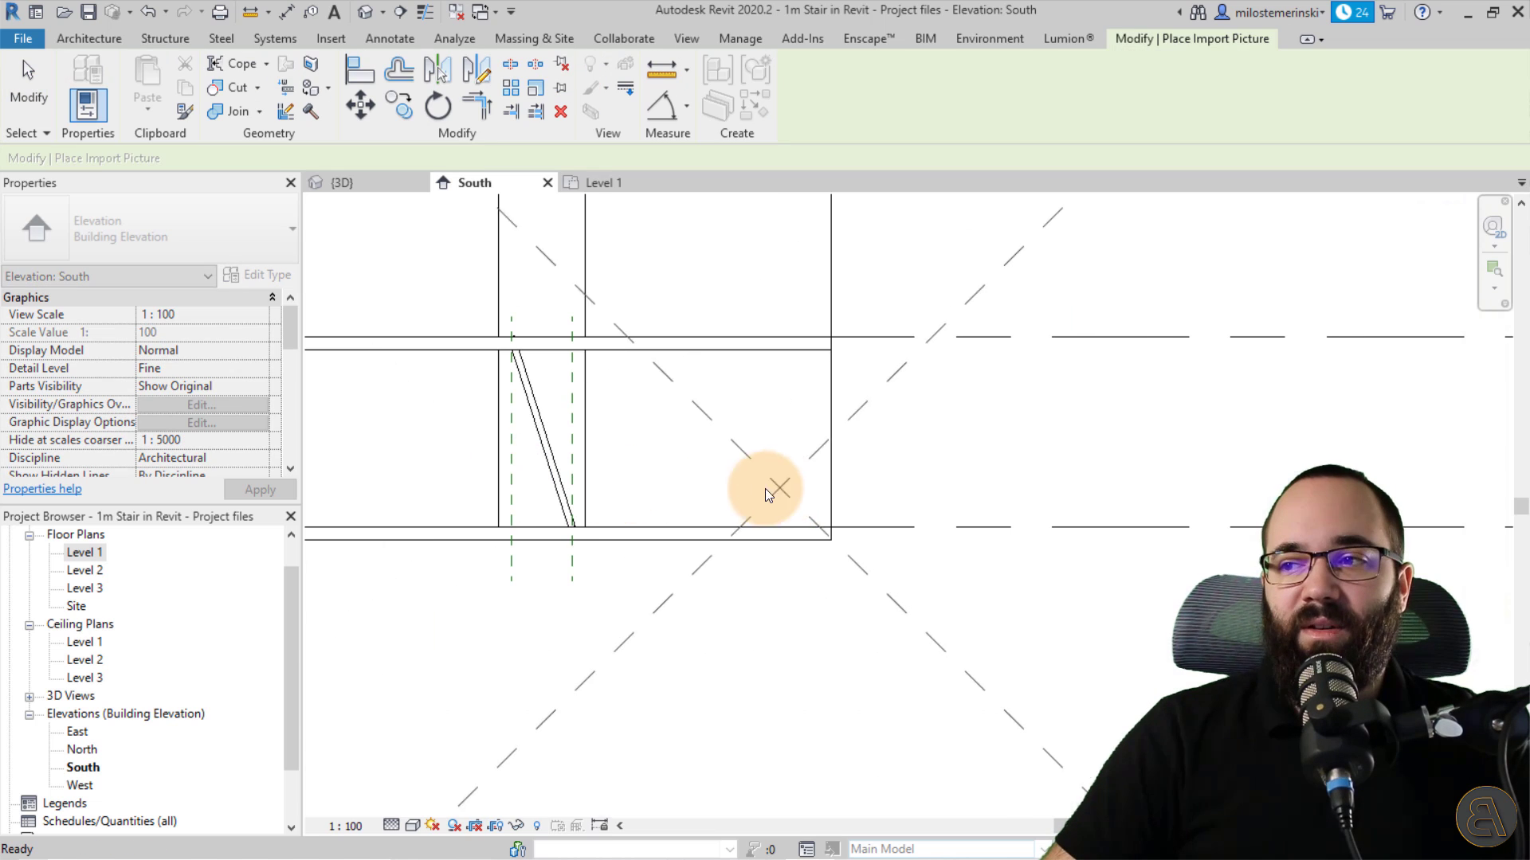
left_click(765, 490)
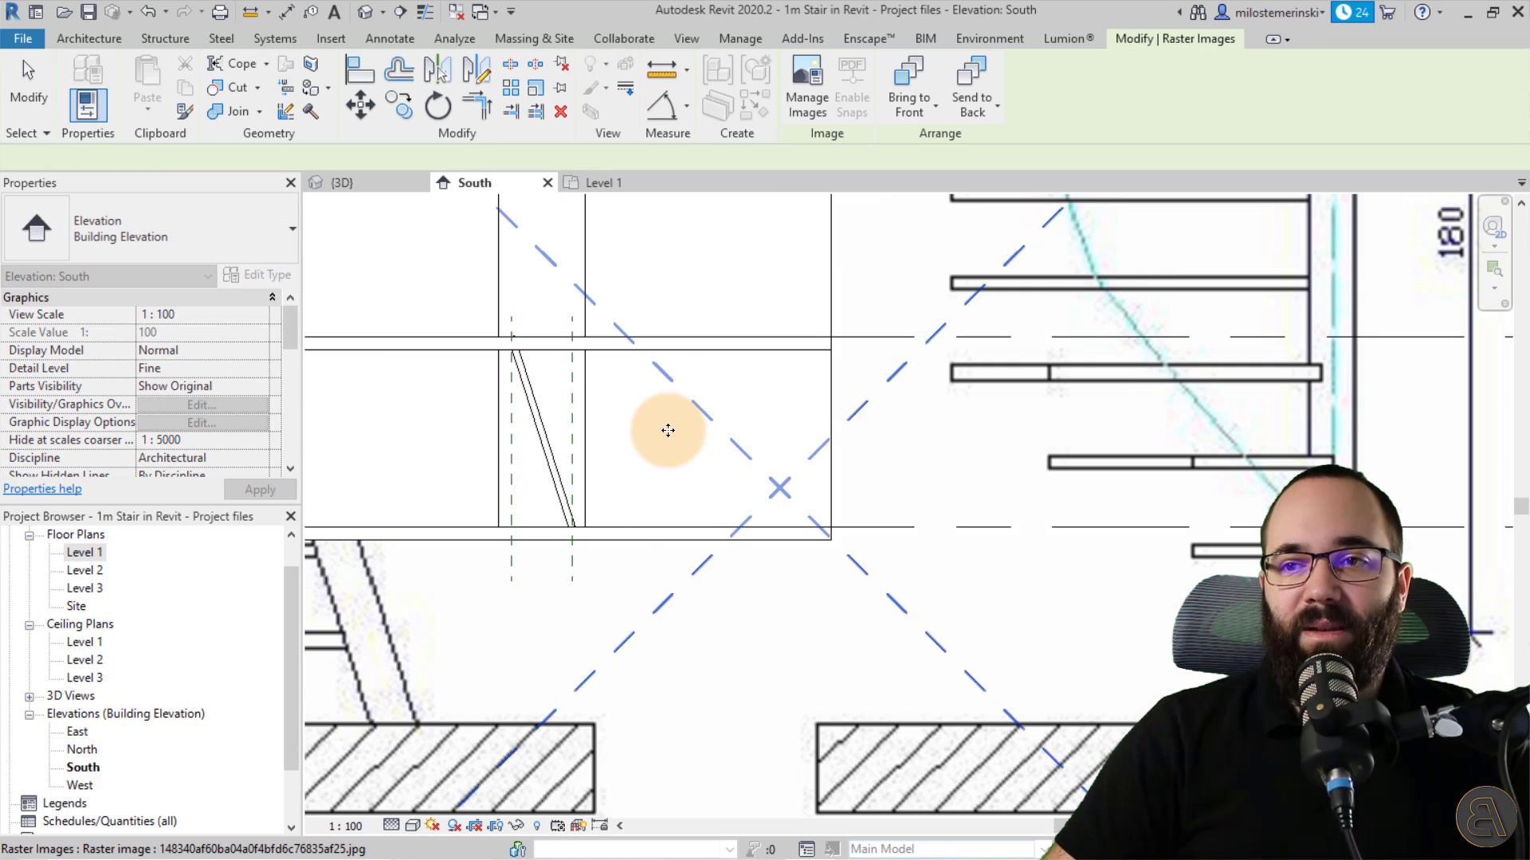
scroll(727, 461, "down", 4)
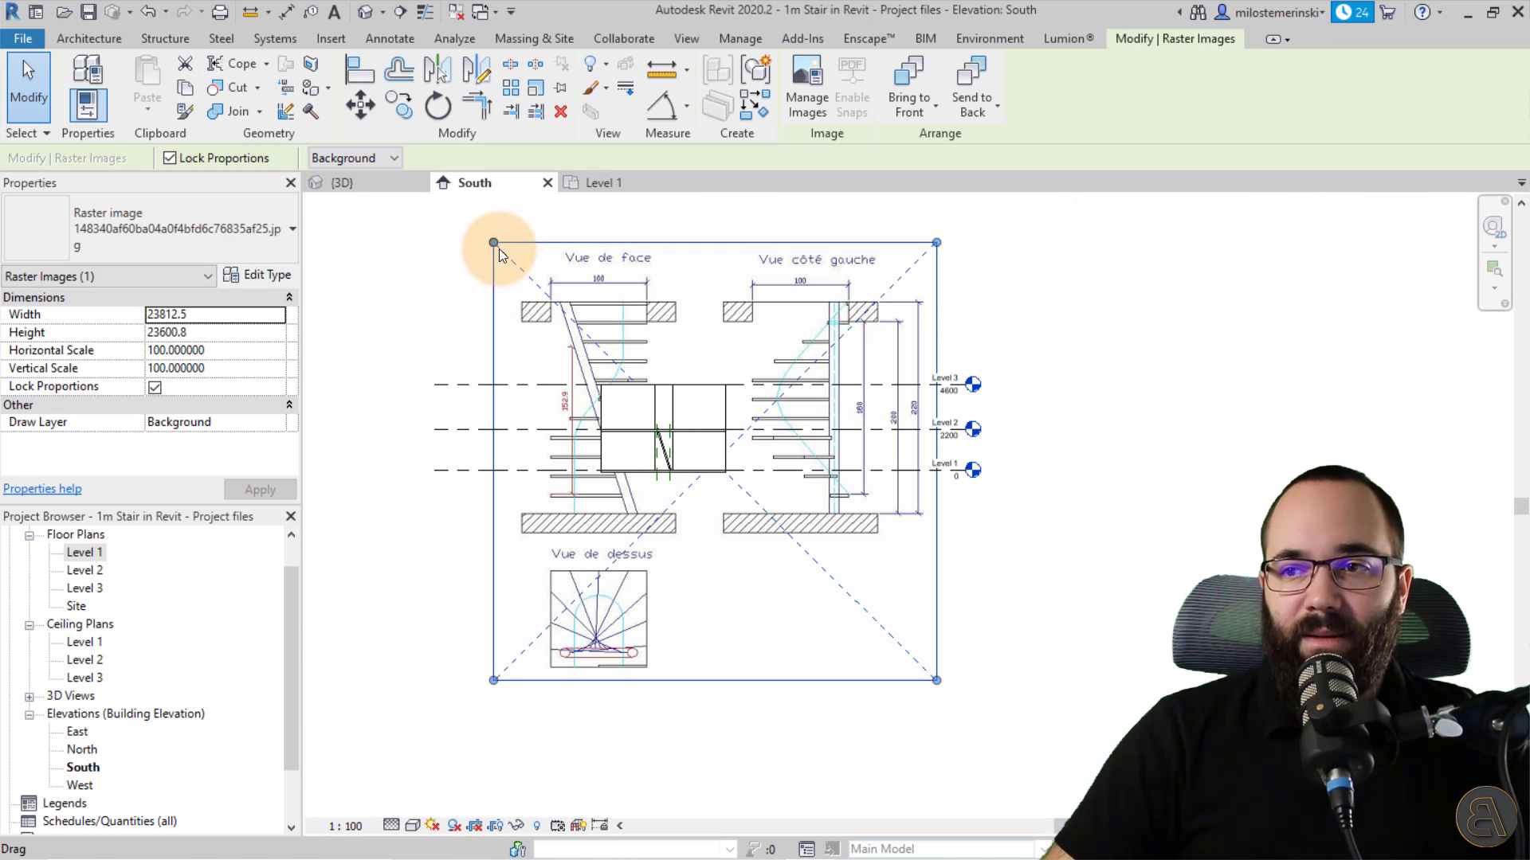
left_click_drag(494, 243, 780, 526)
left_click_drag(838, 584, 794, 464)
scroll(798, 466, "up", 3)
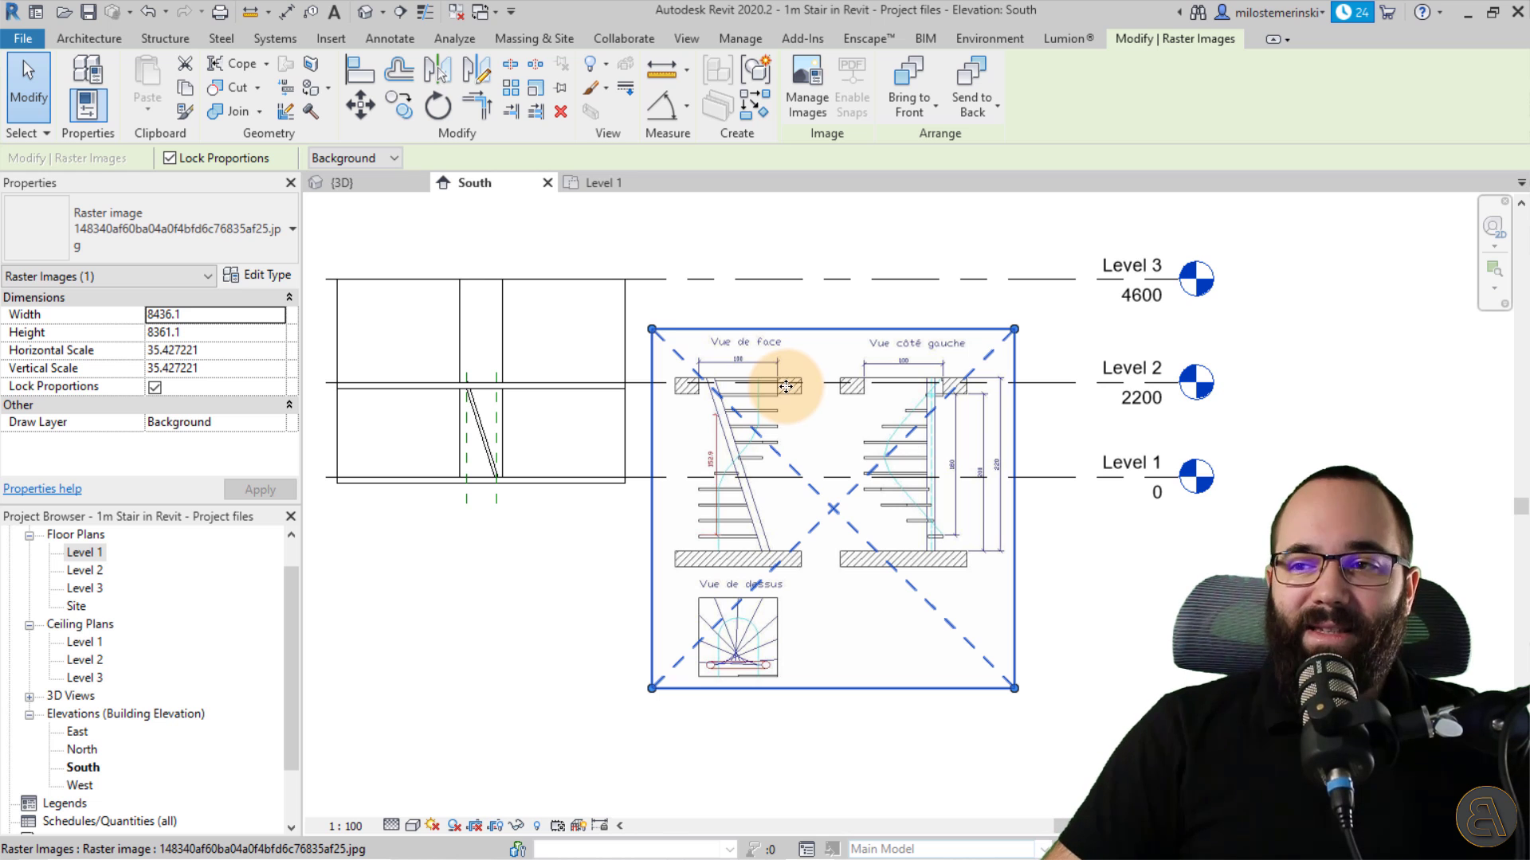
- Shrink the reference image further to about 3964 mm wide and move it toward the span between Level 1 and Level 2
scroll(719, 421, "up", 3)
left_click_drag(731, 426, 692, 441)
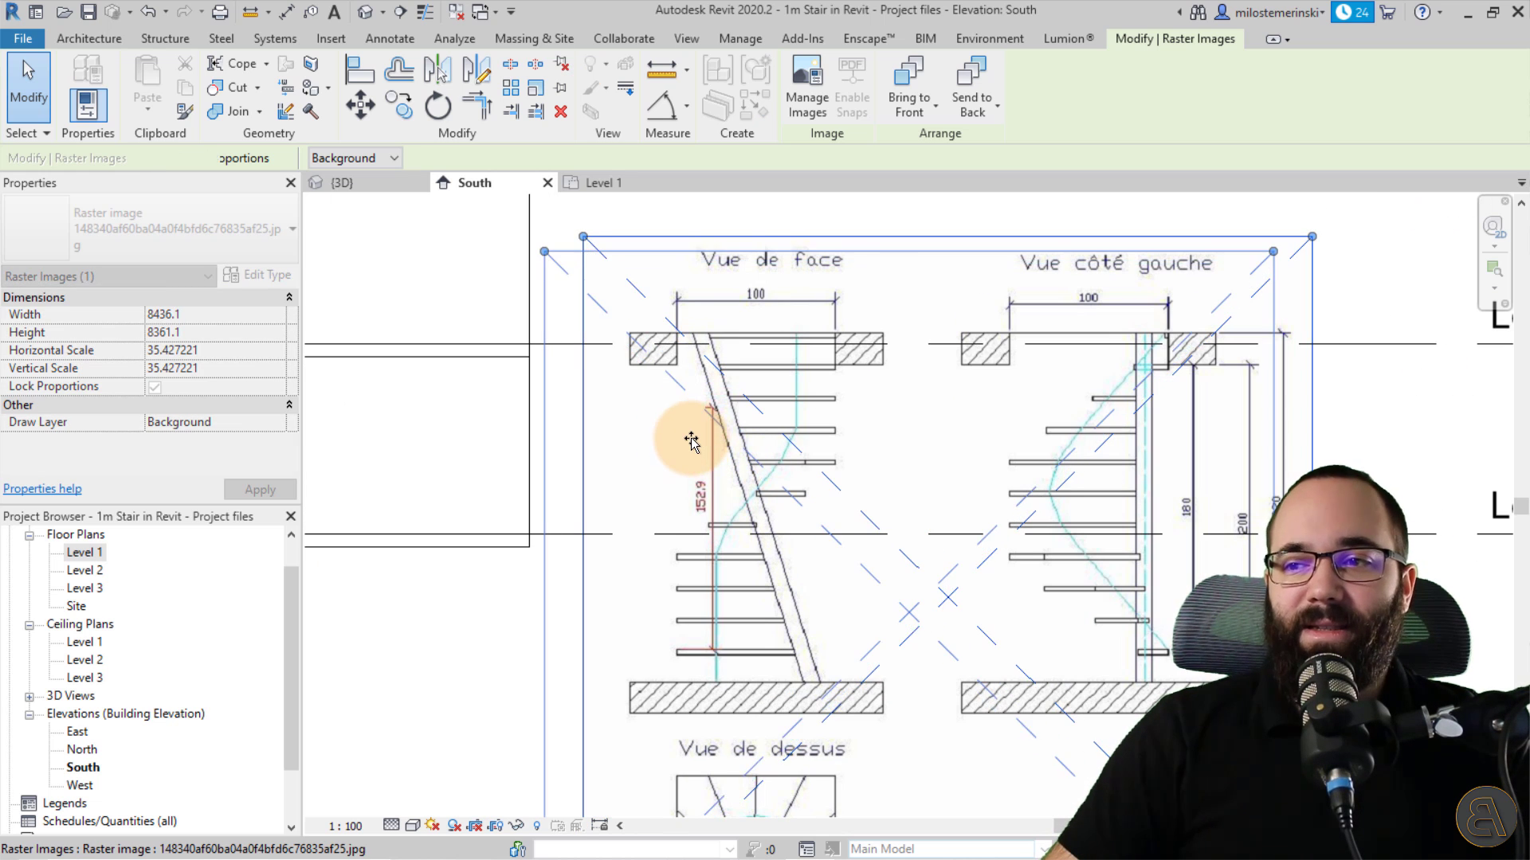
scroll(692, 441, "down", 4)
left_click_drag(1011, 717, 799, 493)
scroll(638, 414, "up", 2)
left_click_drag(639, 419, 658, 481)
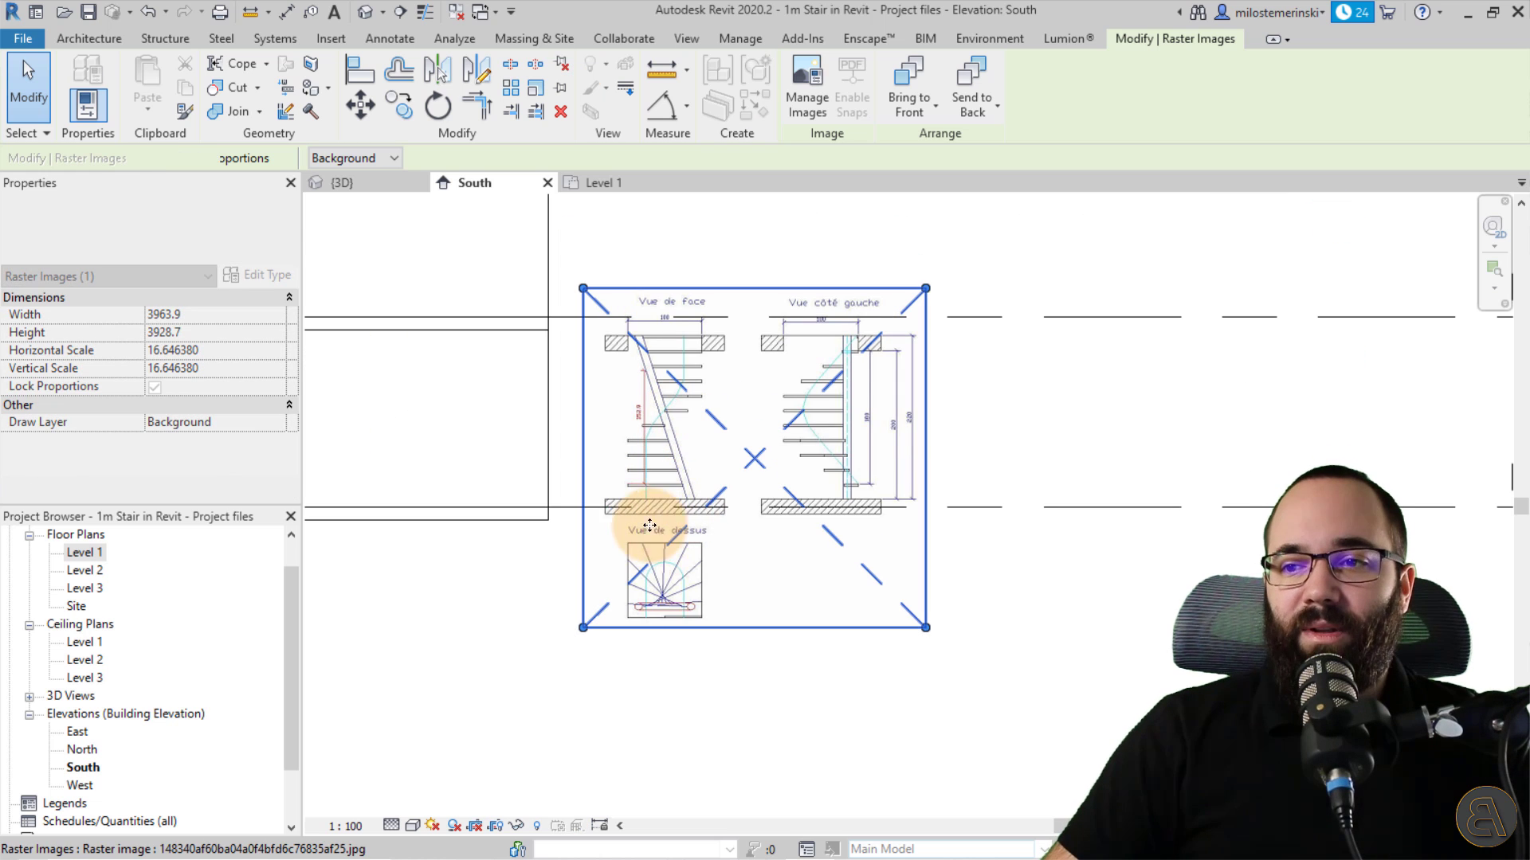
- Move and nudge the image until the top of the drawing's lower slab lies on the Level 1 line
scroll(635, 519, "up", 2)
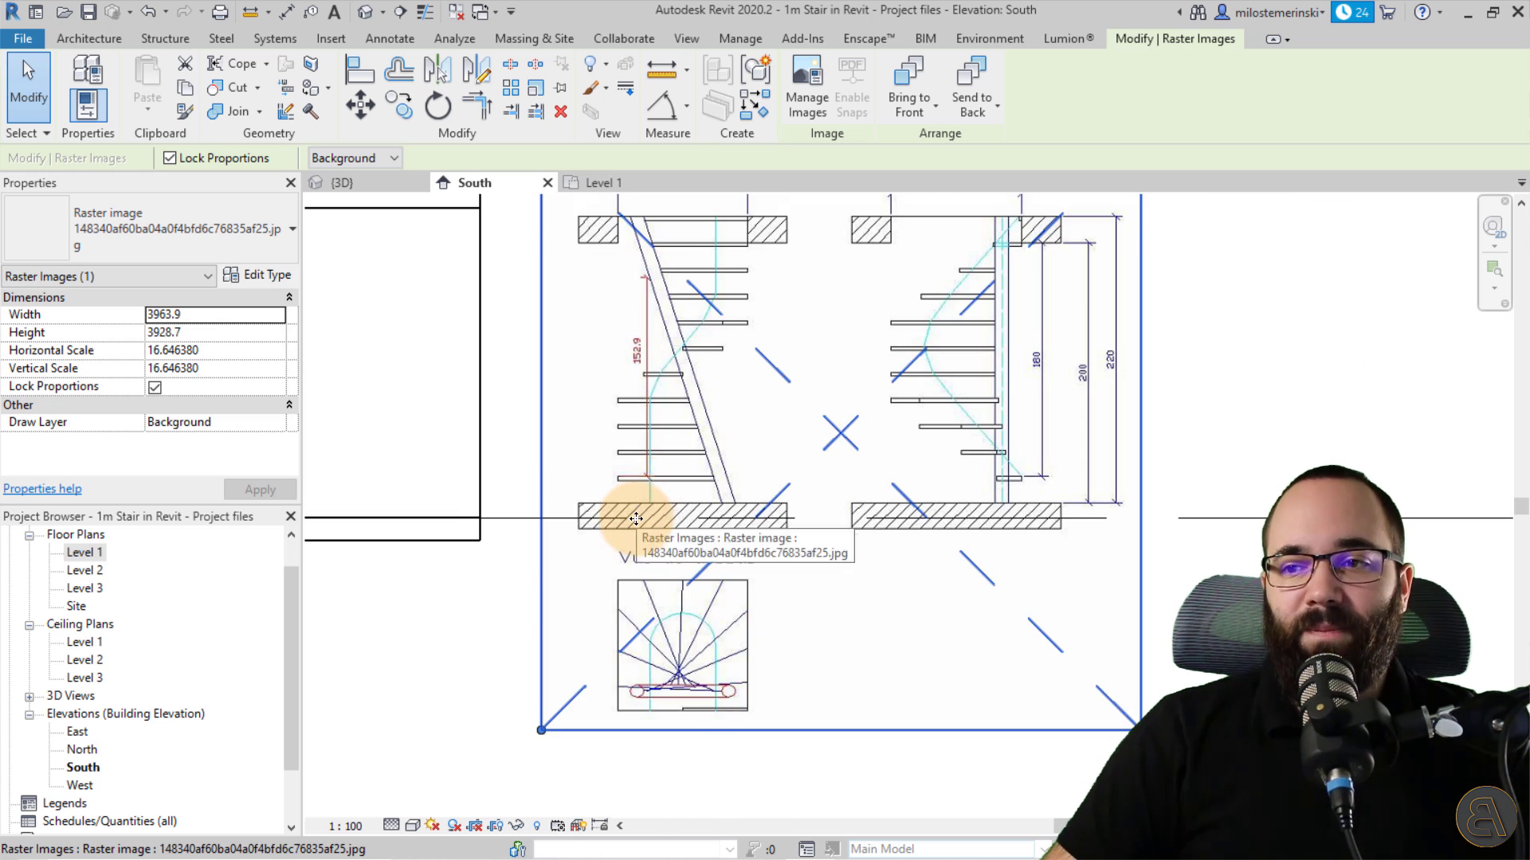
scroll(636, 518, "up", 4)
left_click_drag(639, 494, 672, 495)
scroll(579, 529, "up", 3)
scroll(579, 537, "up", 2)
key("Up")
key("Up")
key("Up")
key("Up")
key("Up")
key("Up")
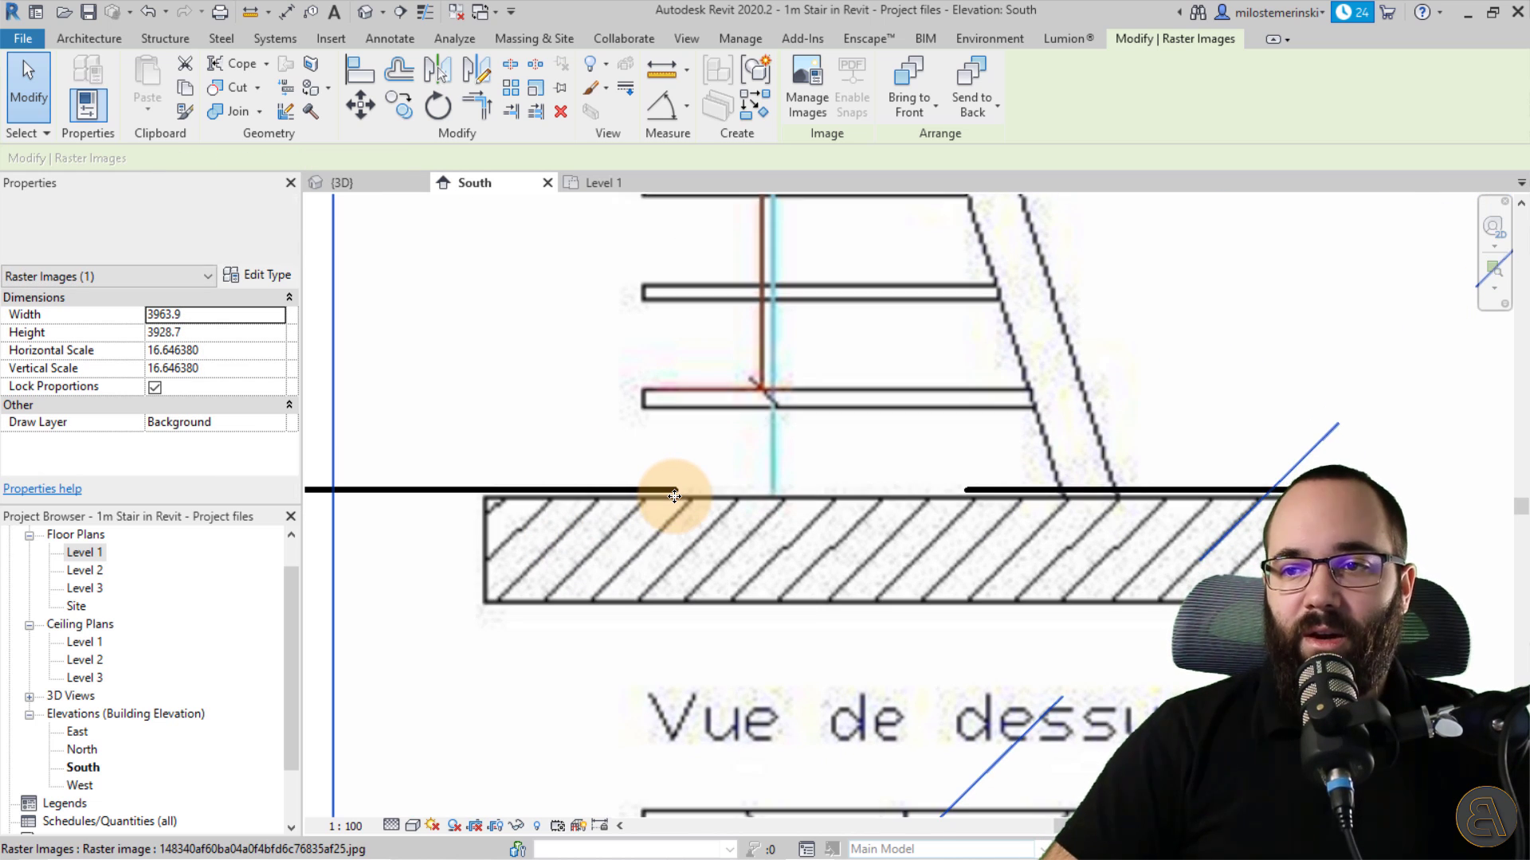
key("Right")
key("Right")
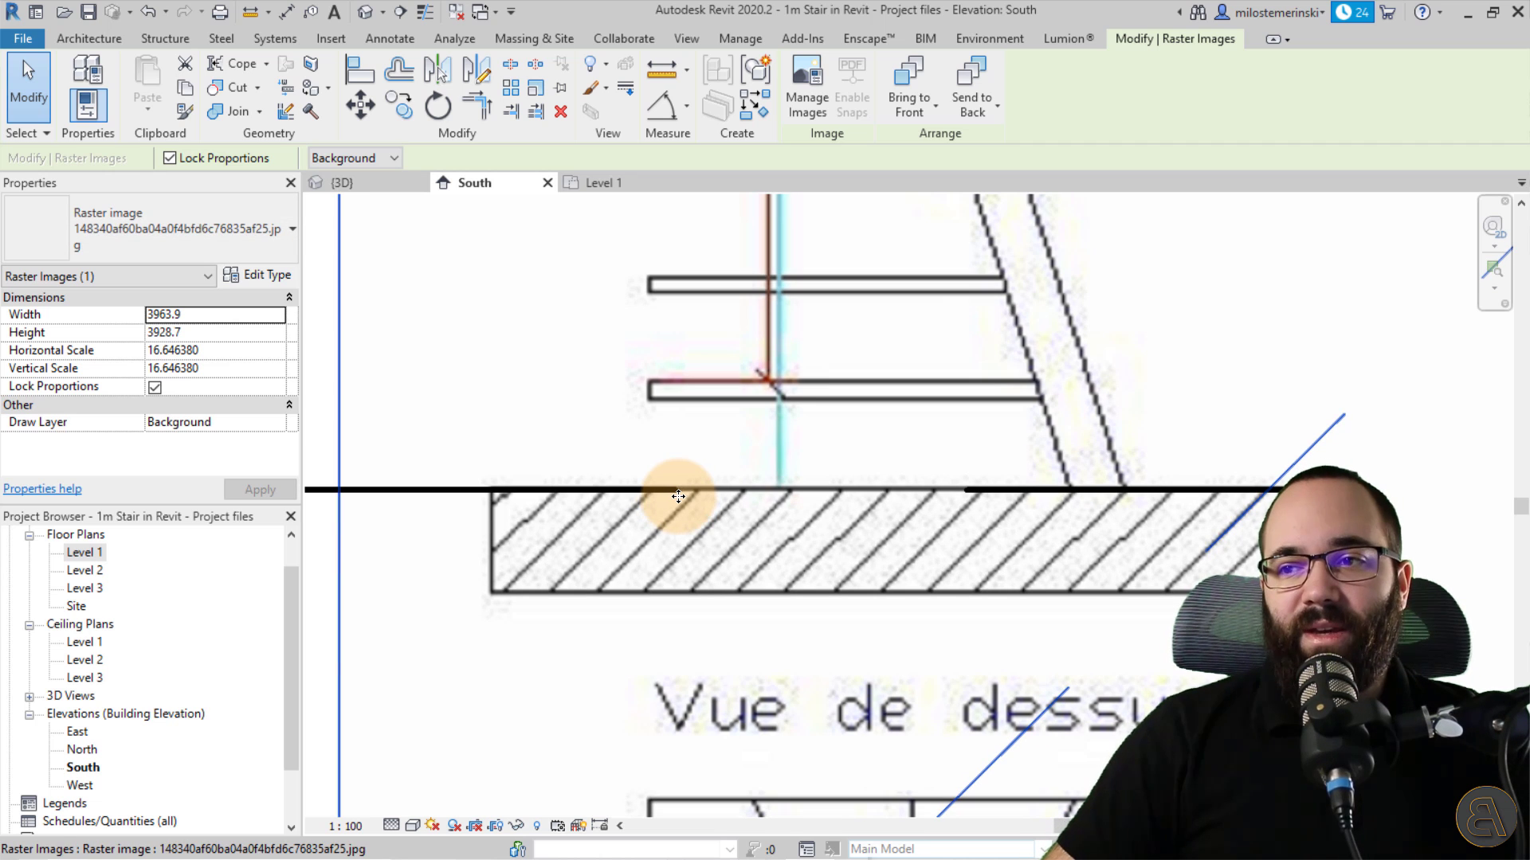
- Scale the image graphically from the Level 1 line so the top of its upper slab meets Level 2
scroll(678, 496, "down", 5)
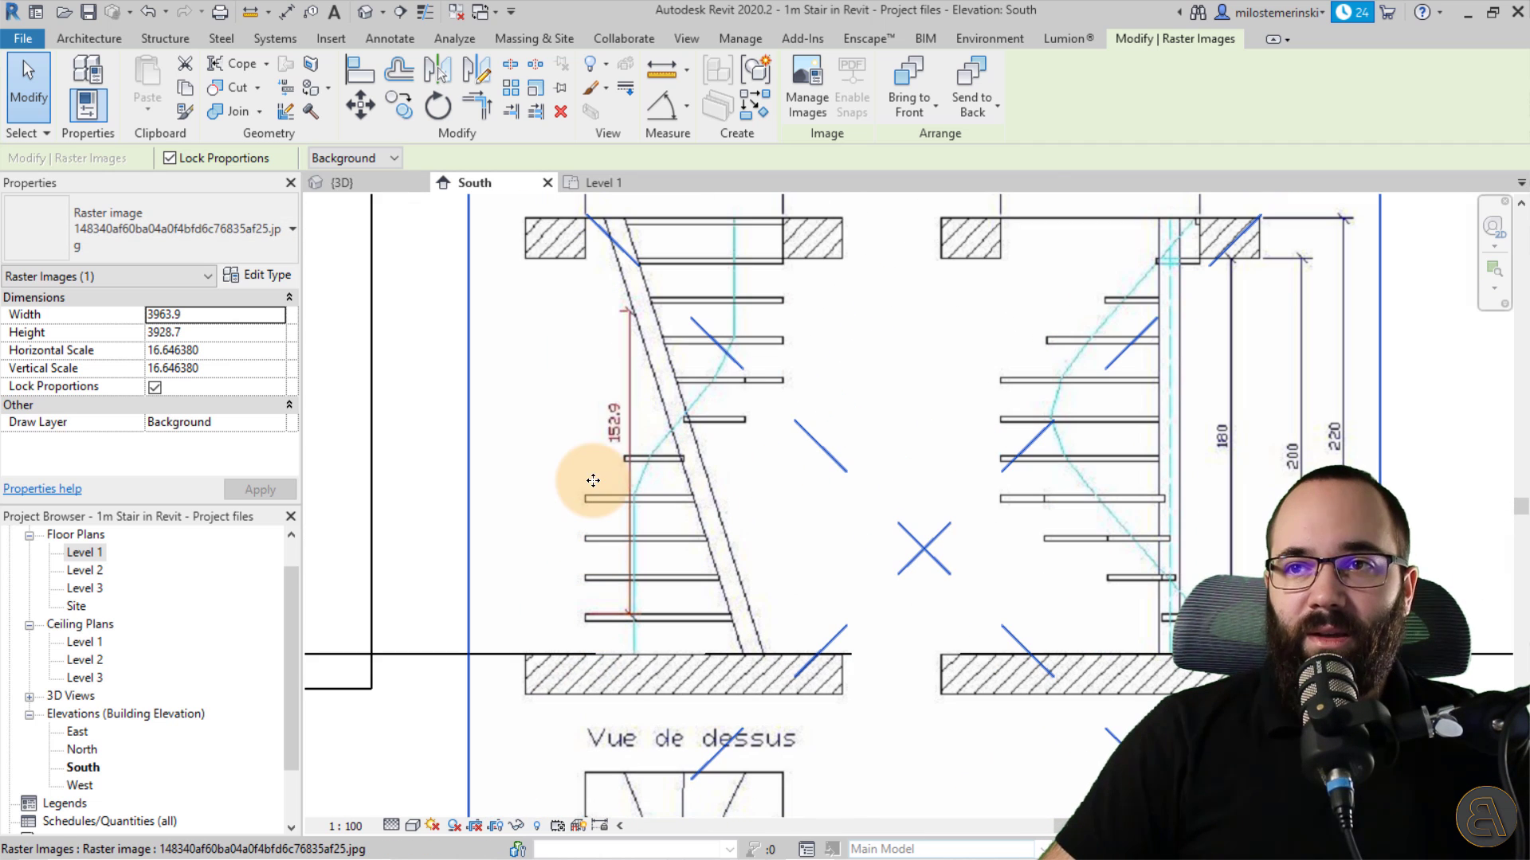
left_click(529, 94)
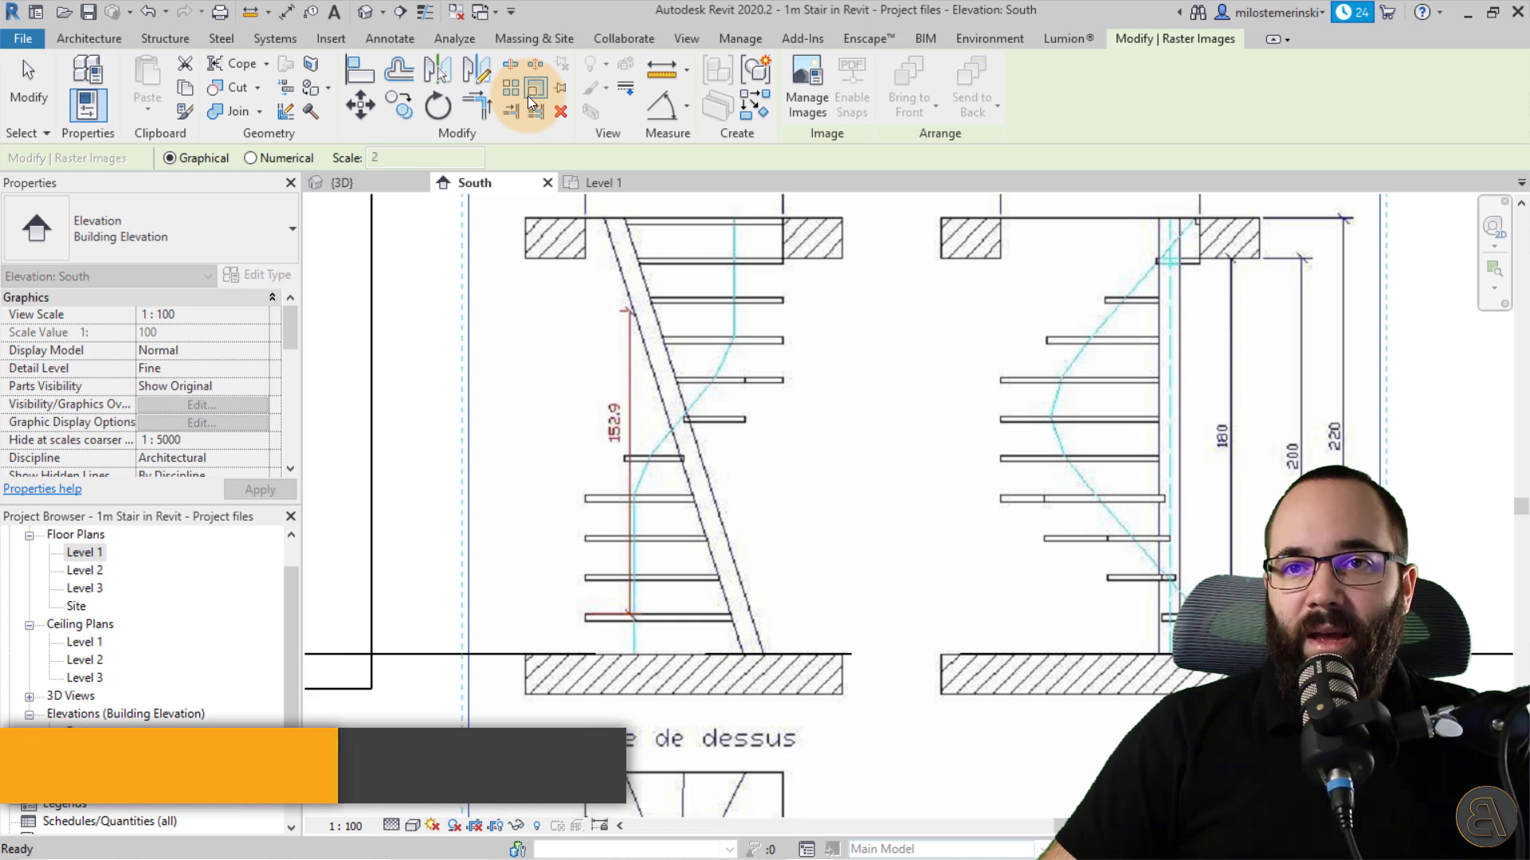
left_click(725, 653)
middle_click_drag(728, 425, 706, 572)
scroll(712, 368, "up", 2)
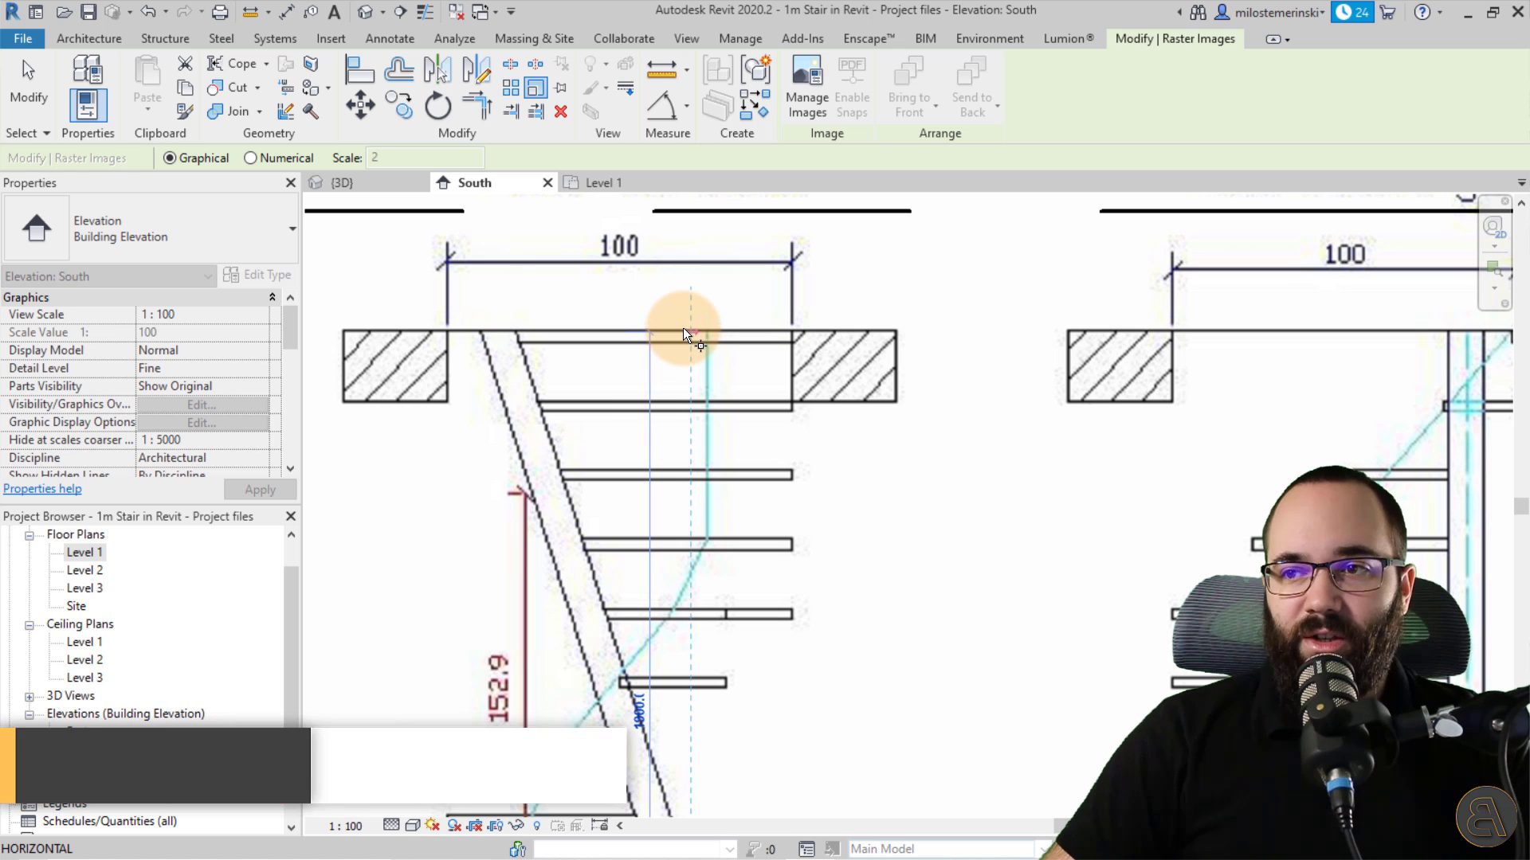
scroll(690, 333, "up", 3)
scroll(695, 333, "up", 2)
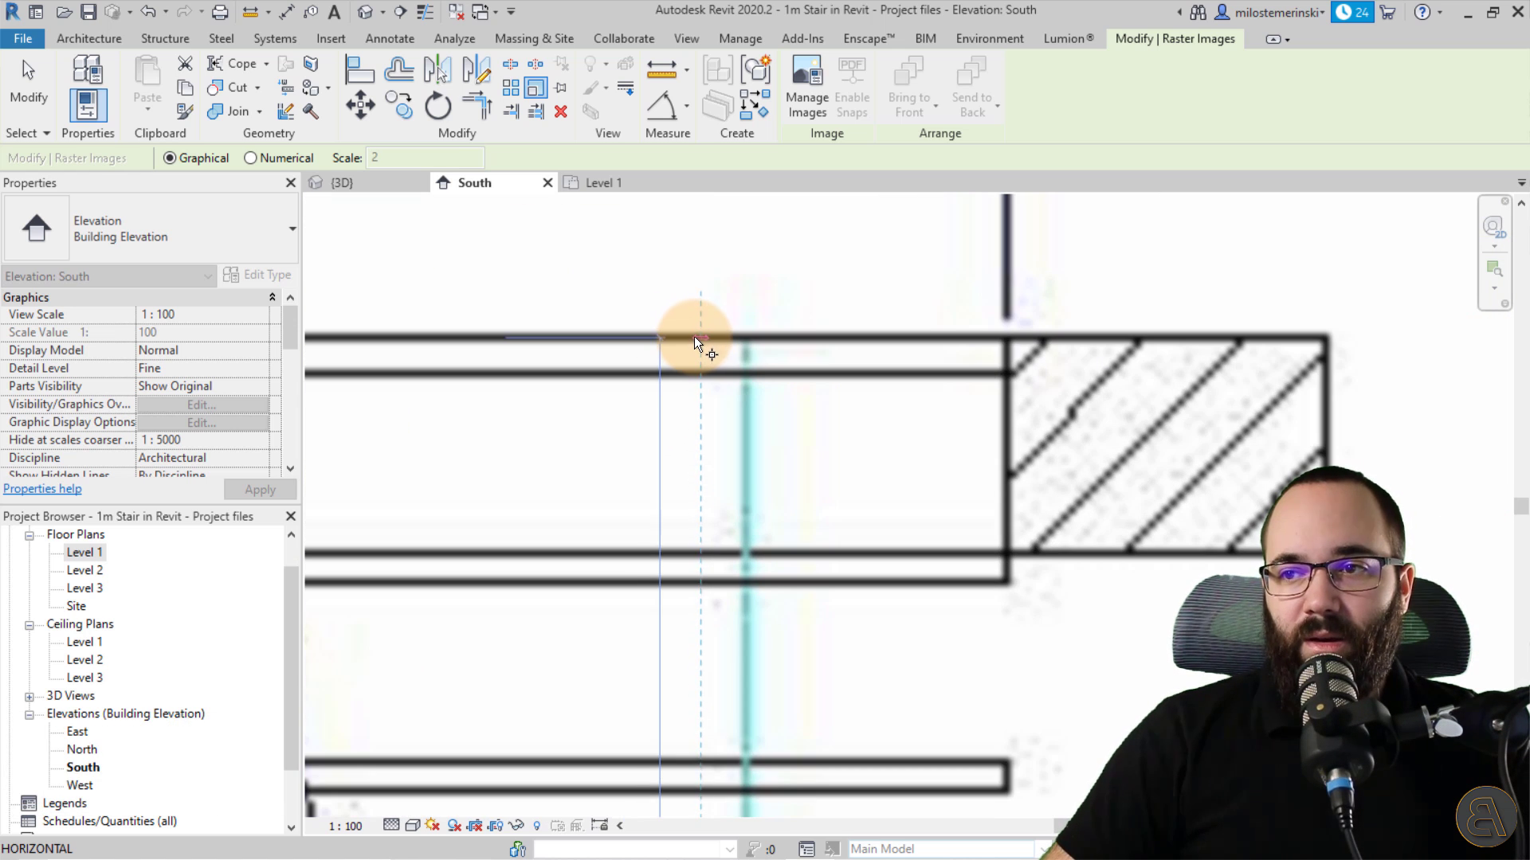
left_click(694, 336)
scroll(701, 307, "down", 3)
middle_click_drag(701, 319, 671, 538)
scroll(685, 397, "down", 2)
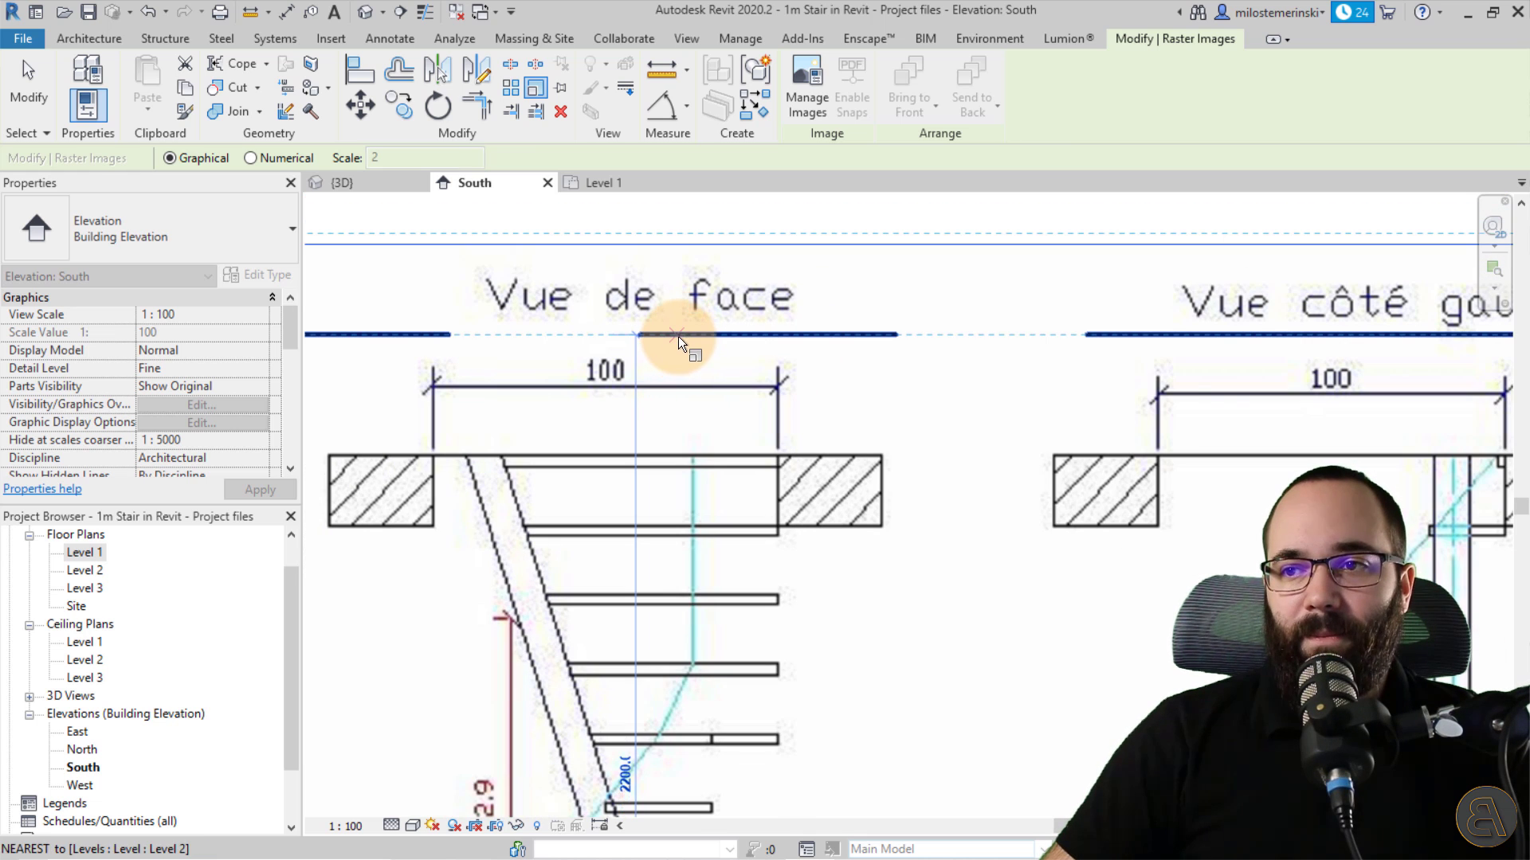
left_click(678, 336)
scroll(658, 358, "down", 3)
left_click(704, 490)
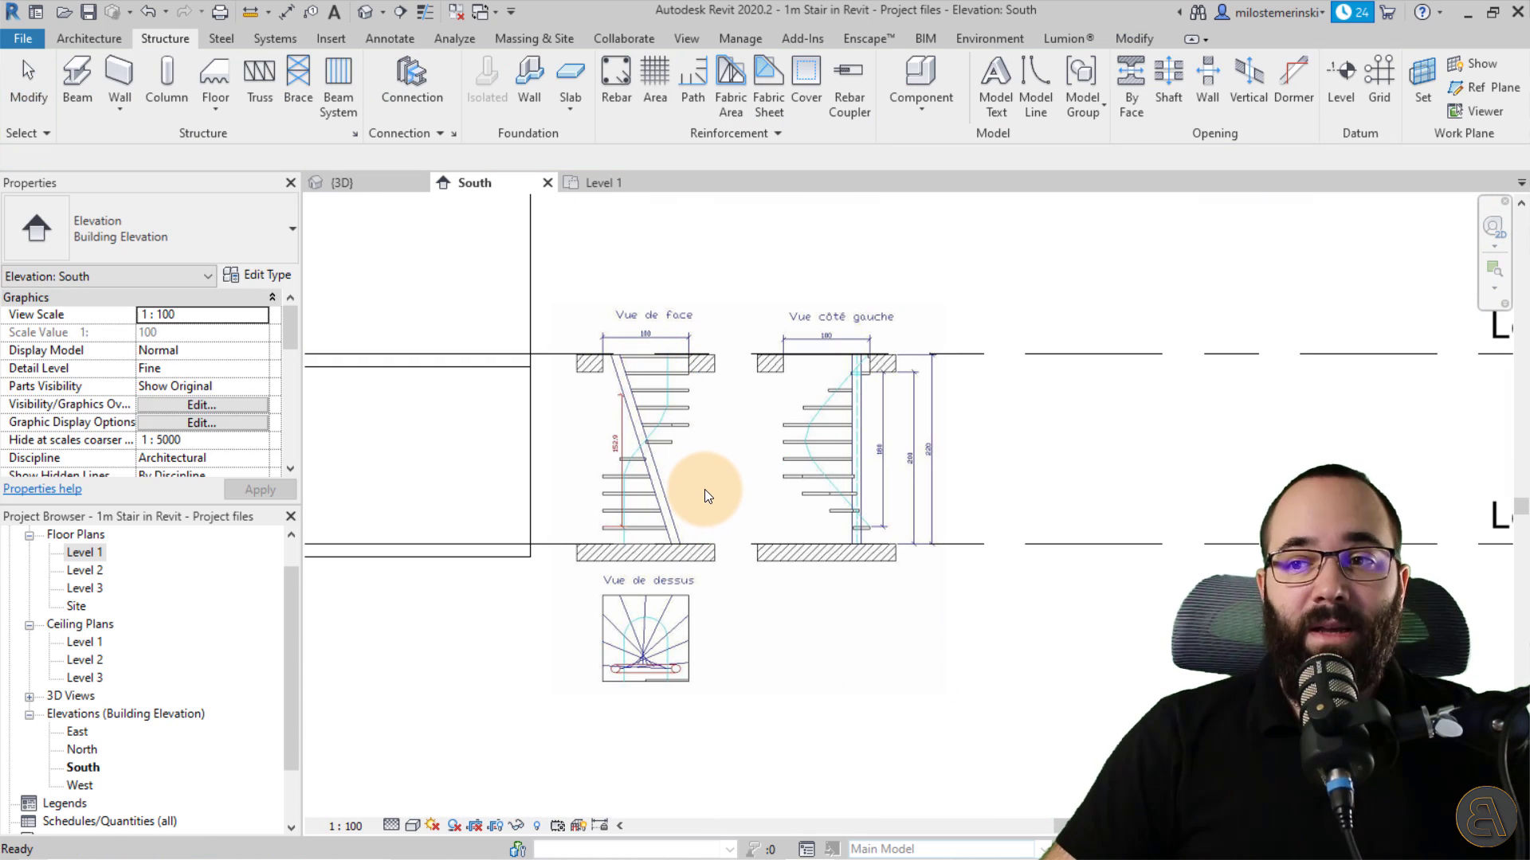
- Draw a horizontal reference plane from the drawing's lowest tread top across the recess, about 205 mm above Level 1
middle_click_drag(639, 514, 725, 519)
middle_click_drag(510, 557, 676, 595)
middle_click_drag(598, 506, 587, 489)
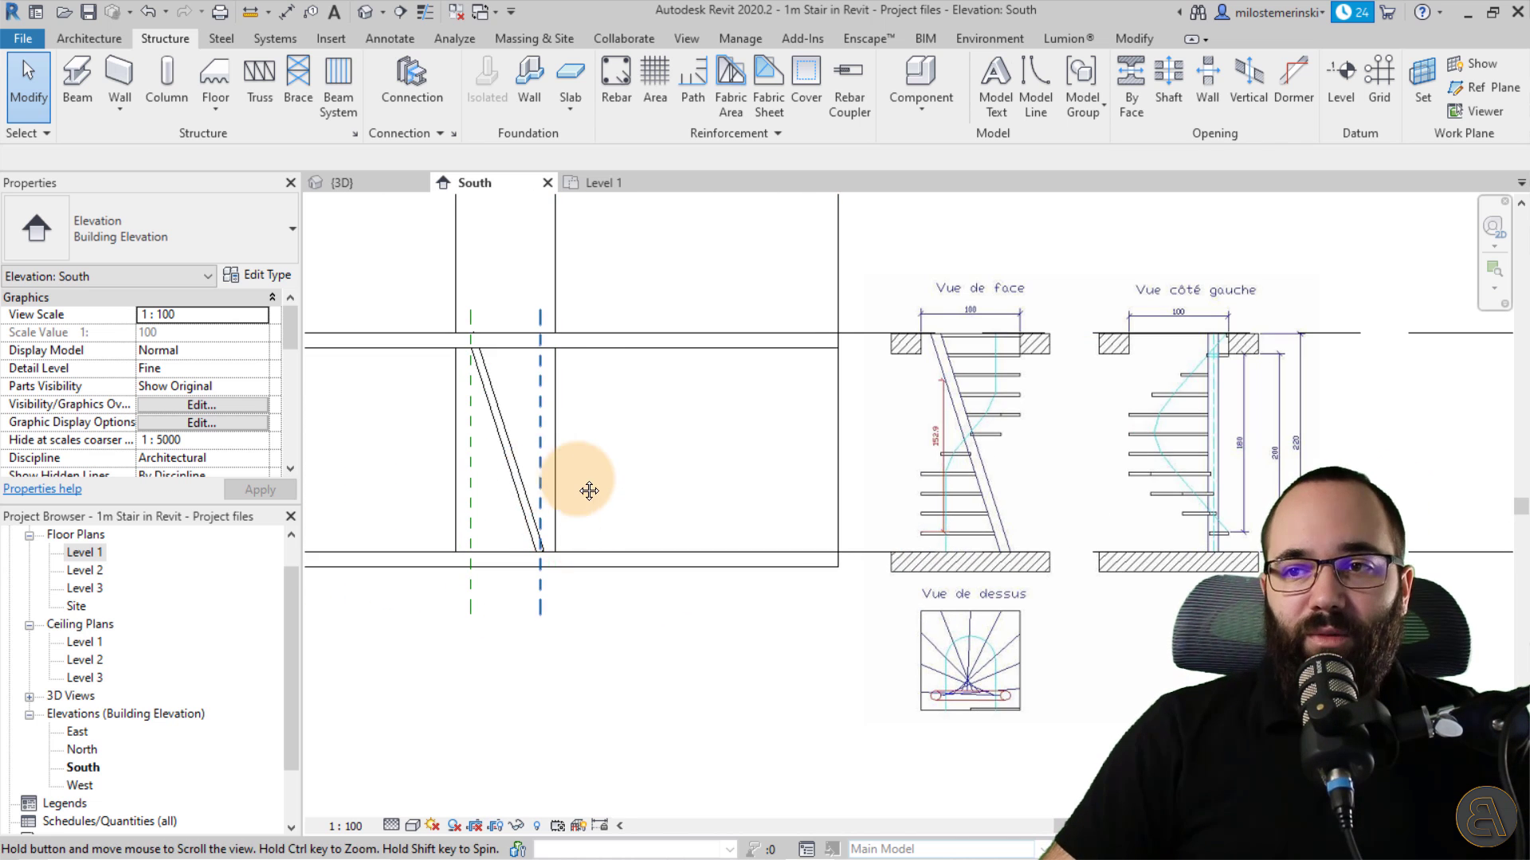
scroll(485, 475, "up", 3)
scroll(481, 548, "down", 1)
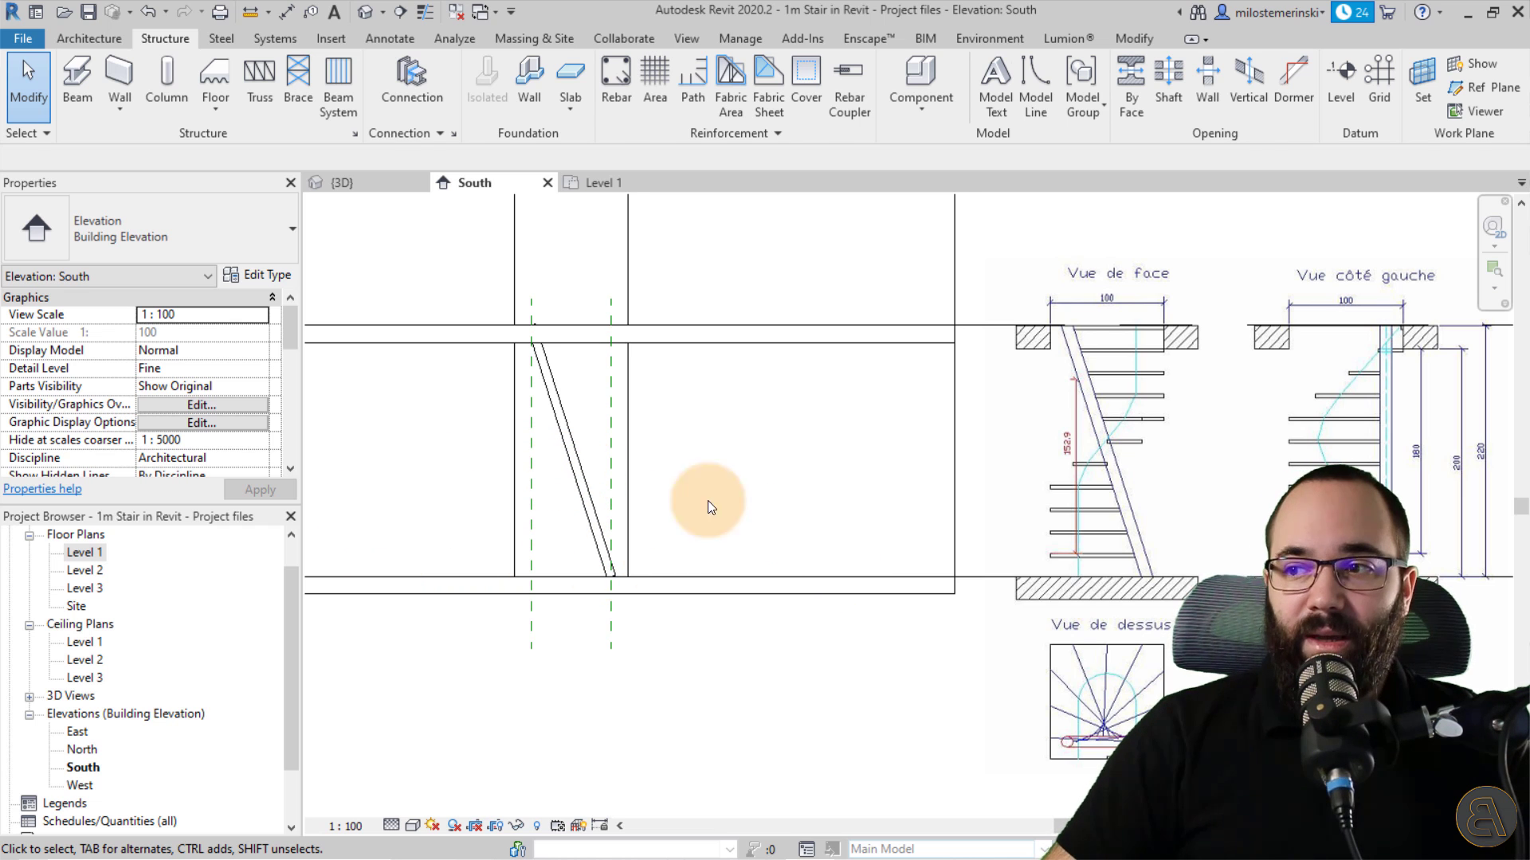
middle_click_drag(745, 488, 759, 489)
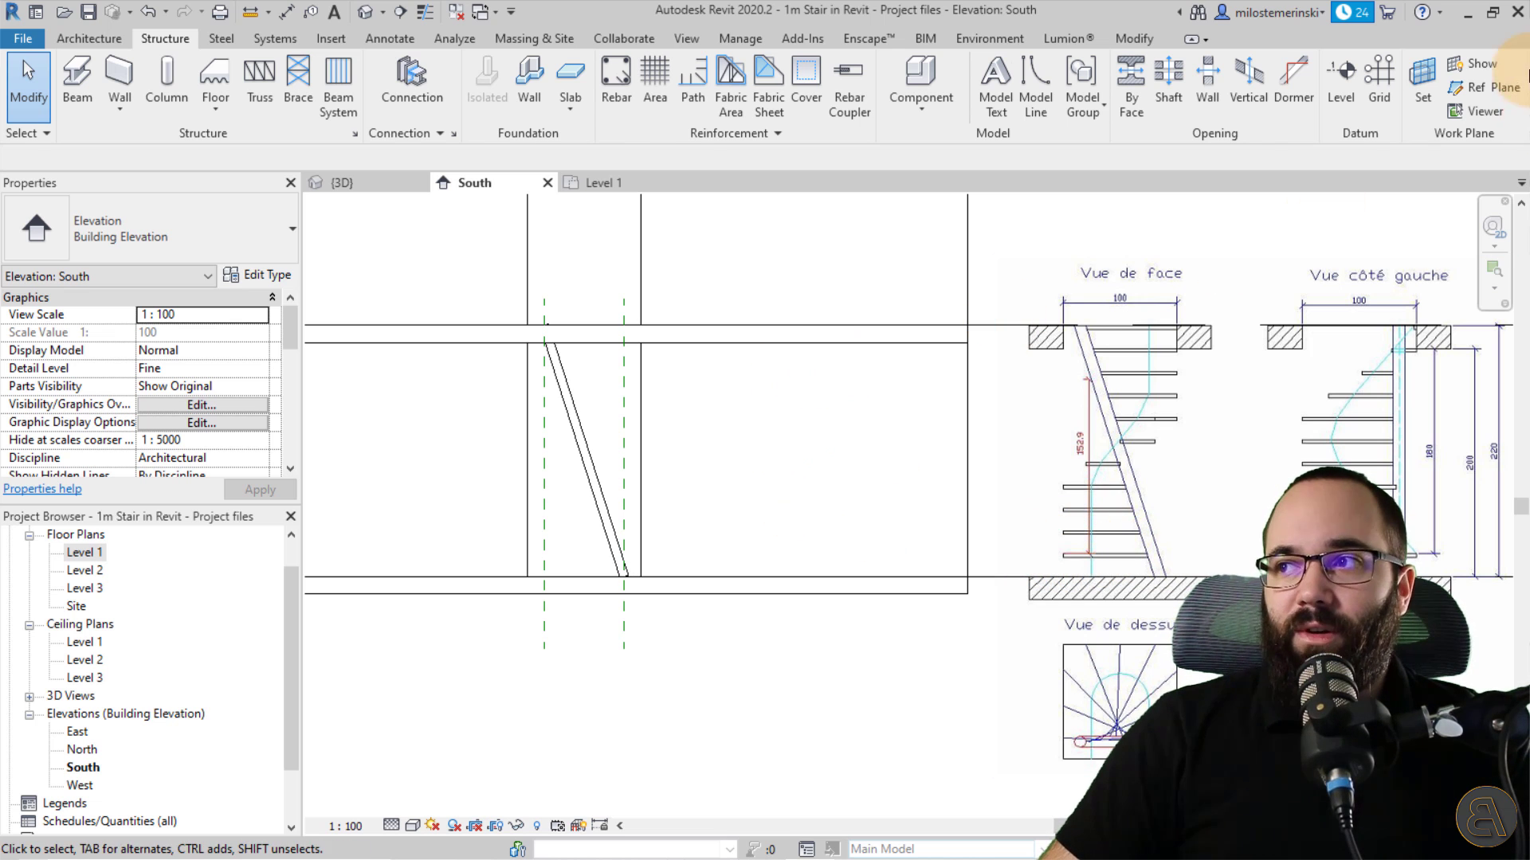
left_click(1487, 90)
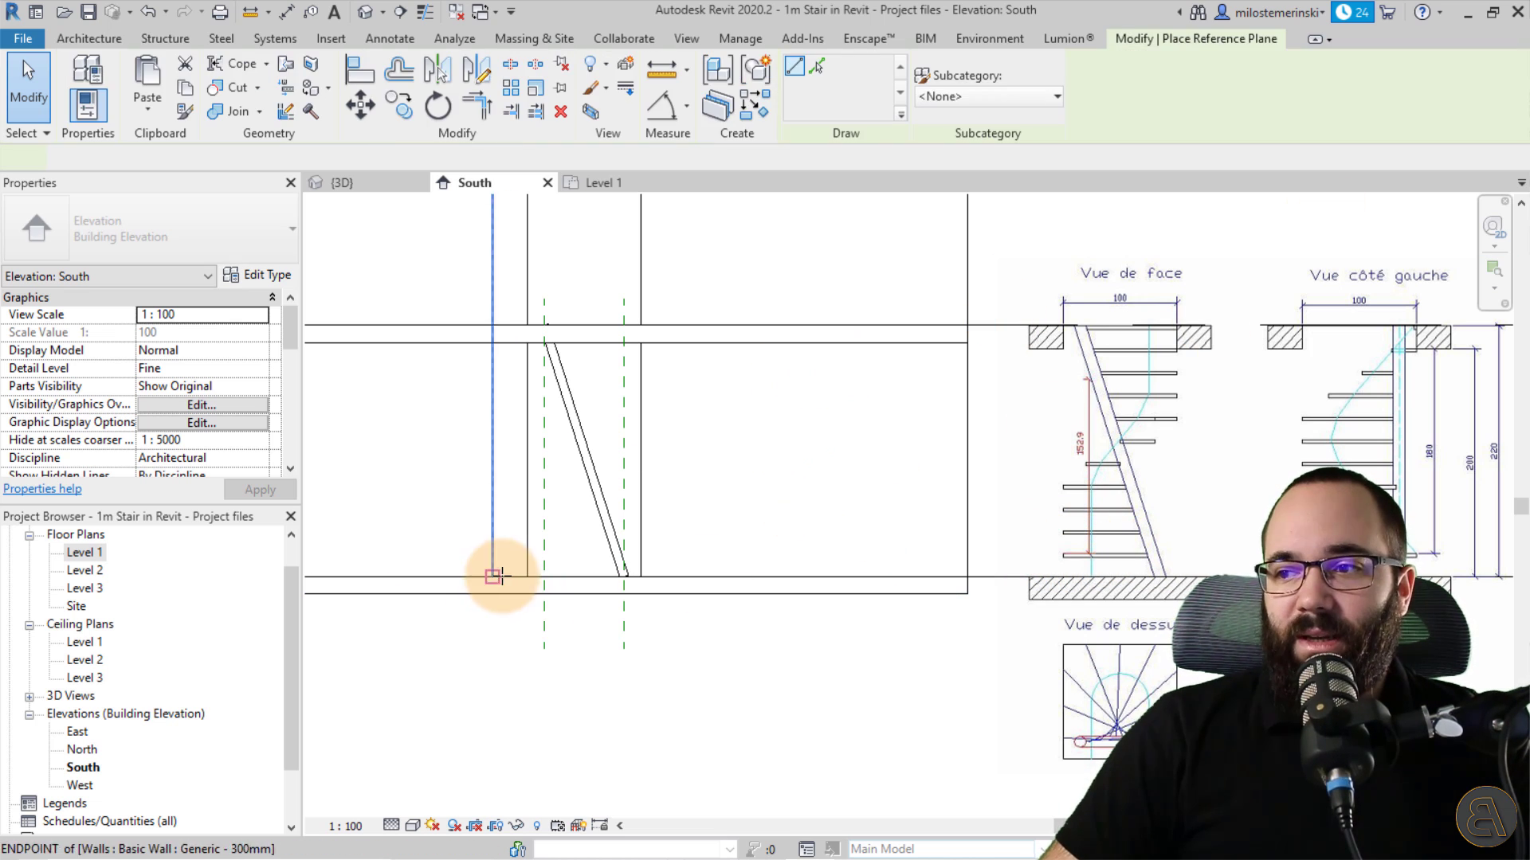
left_click(1157, 553)
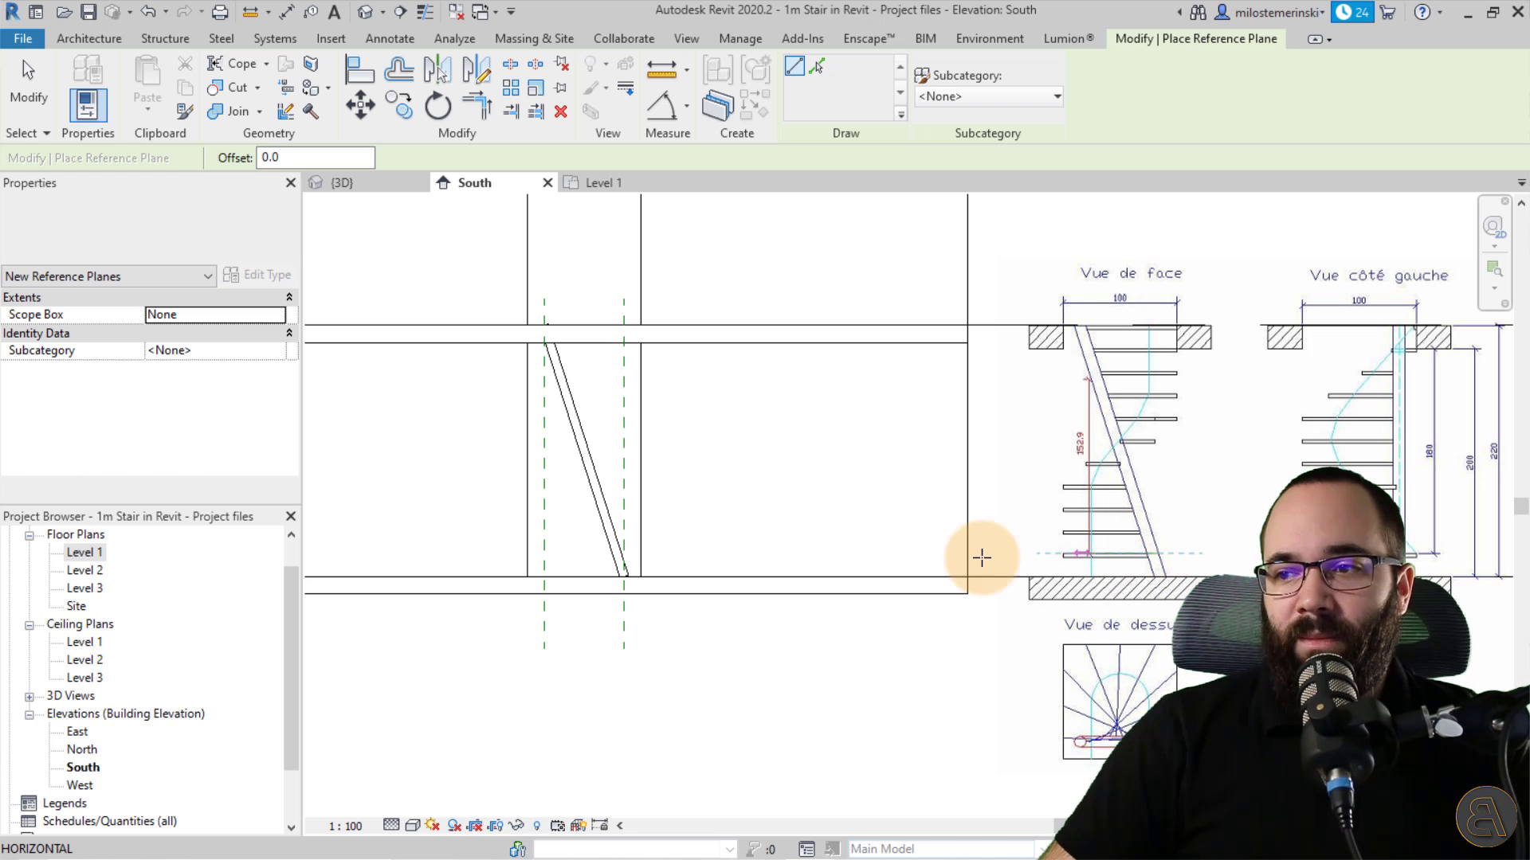
left_click(438, 553)
key("Escape")
- Copy the horizontal reference plane upward with the Multiple option, placing copies 200 mm apart for the lower treads
left_click(945, 555)
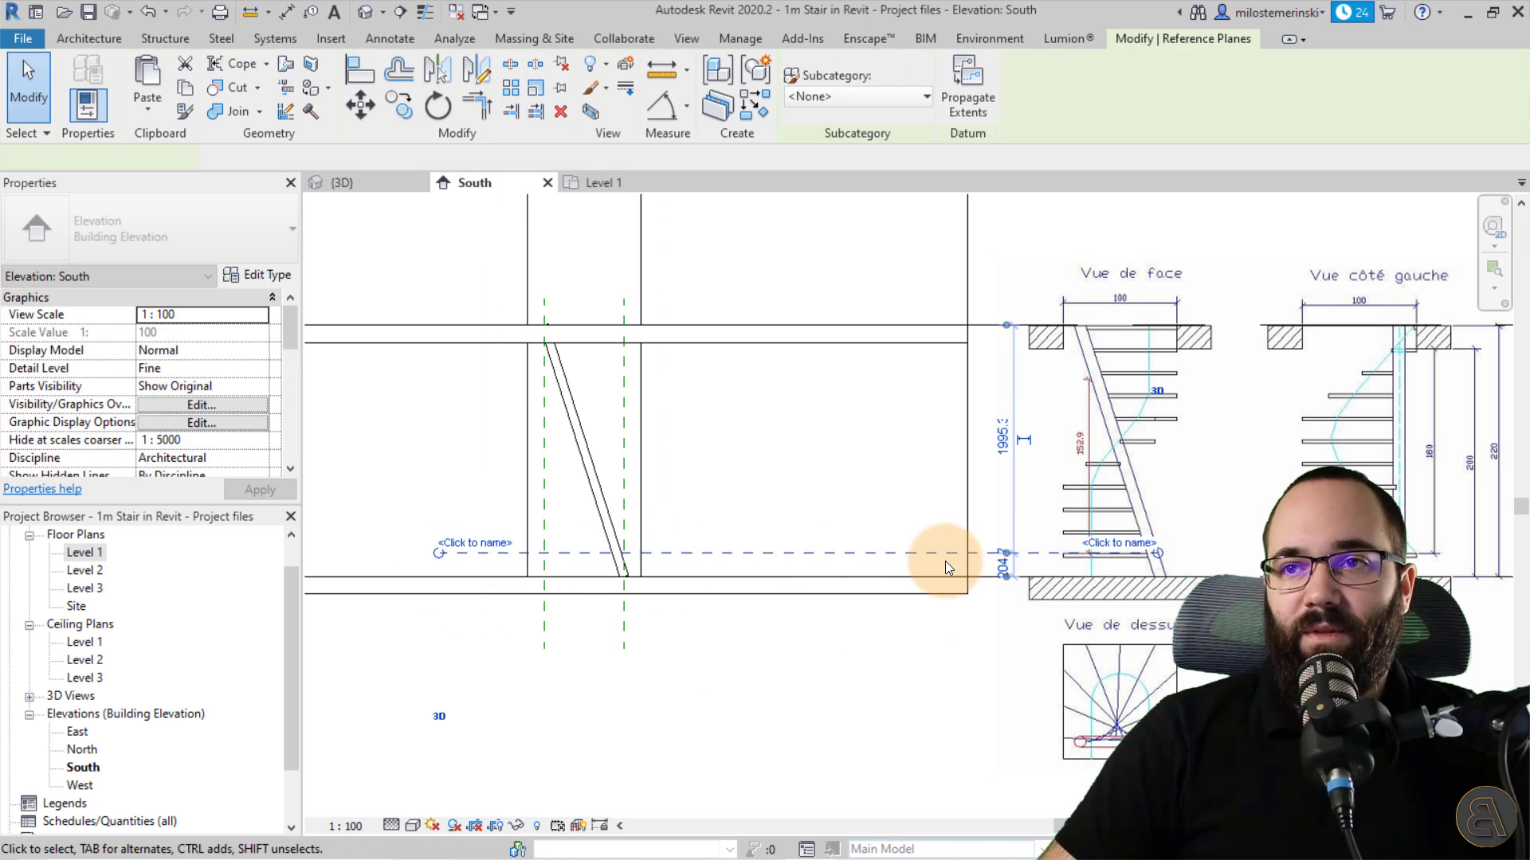
left_click(372, 116)
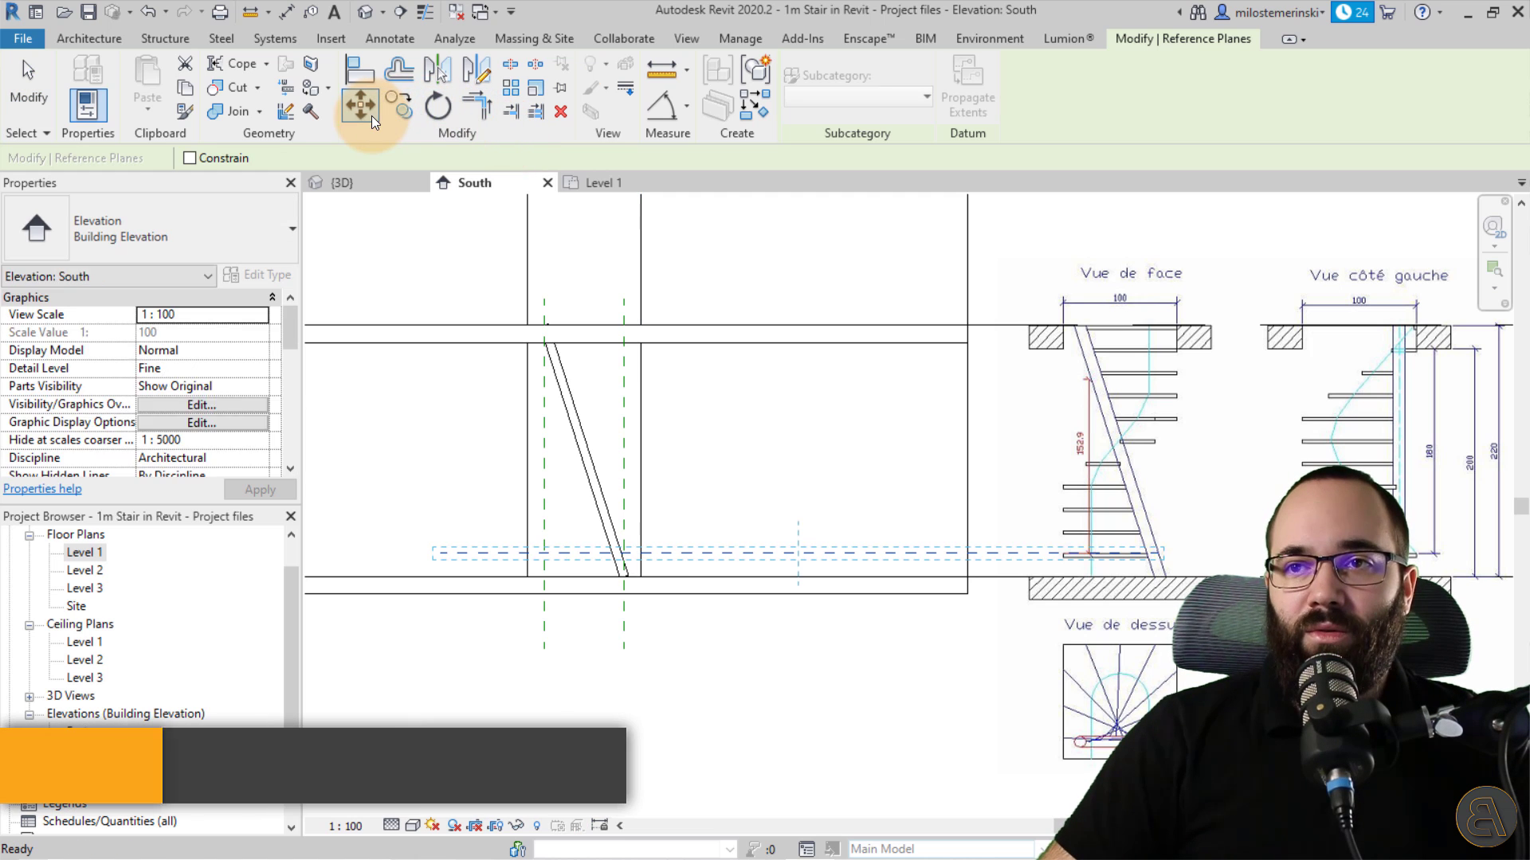
left_click(406, 113)
left_click(337, 157)
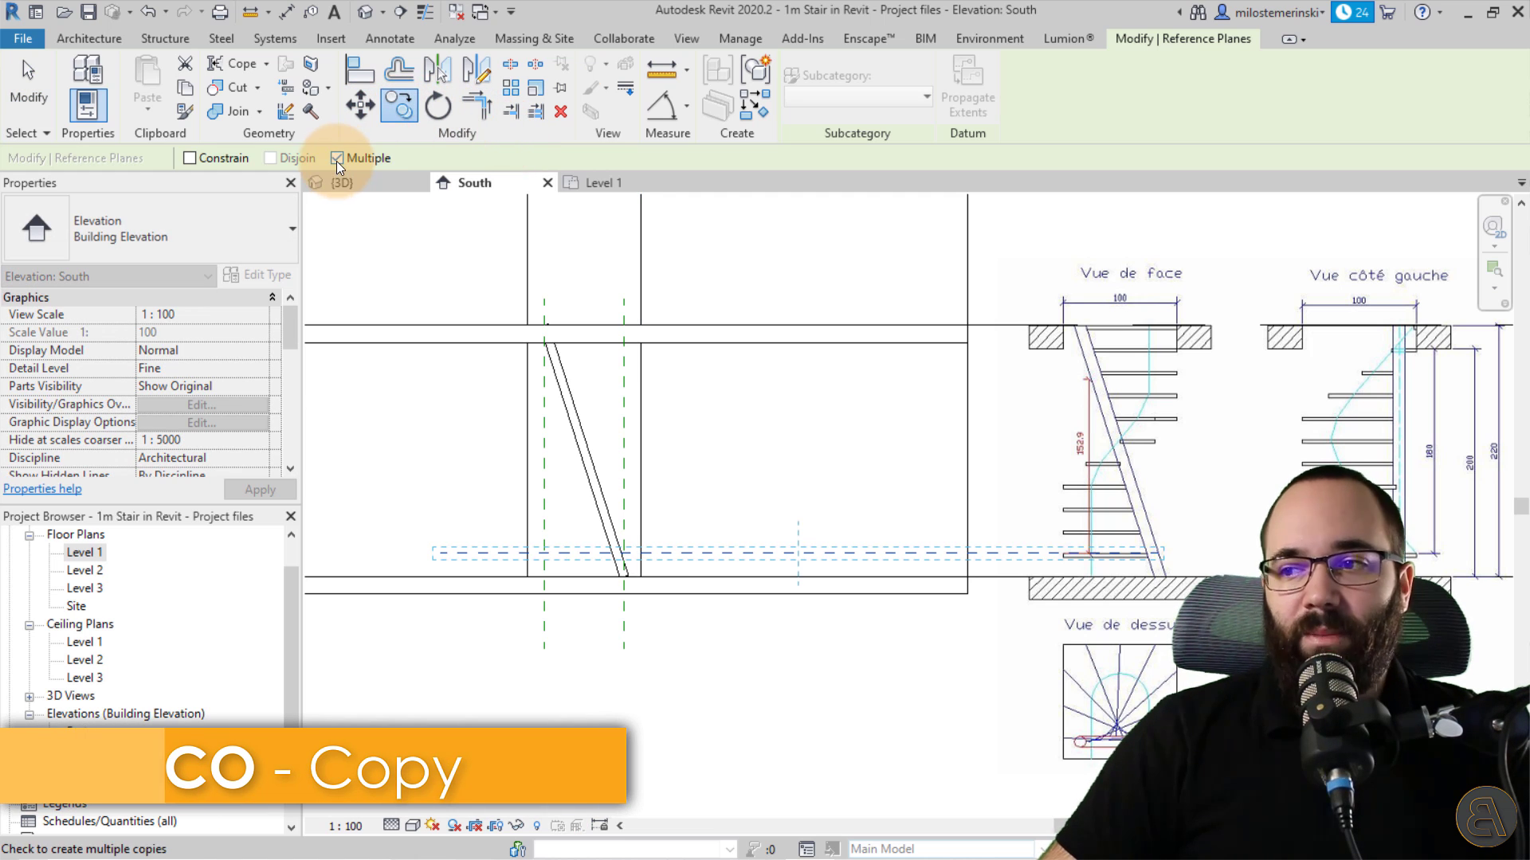
scroll(1046, 533, "up", 5)
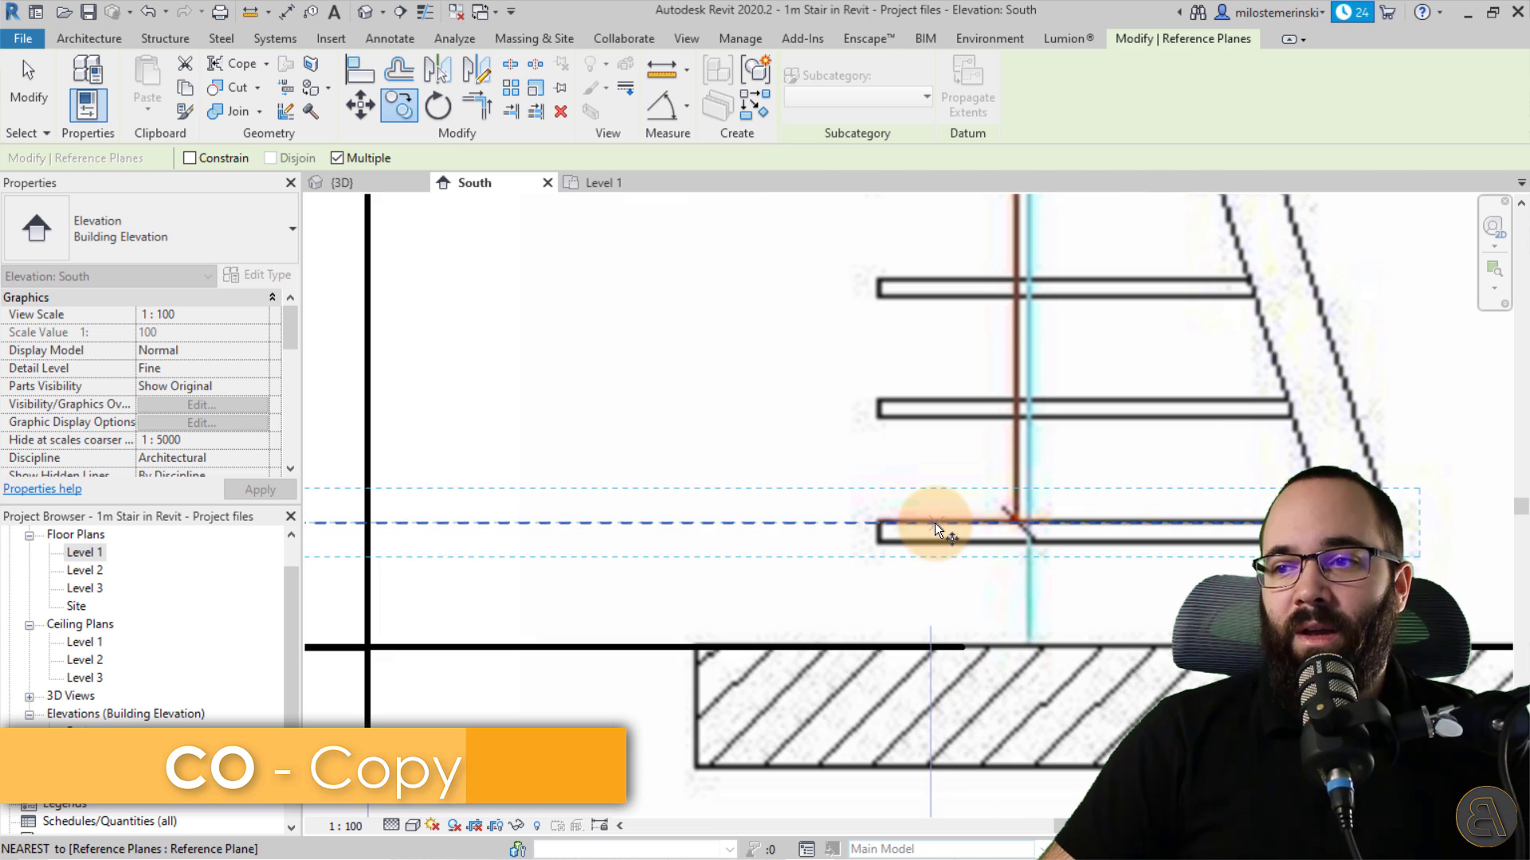
left_click(902, 524)
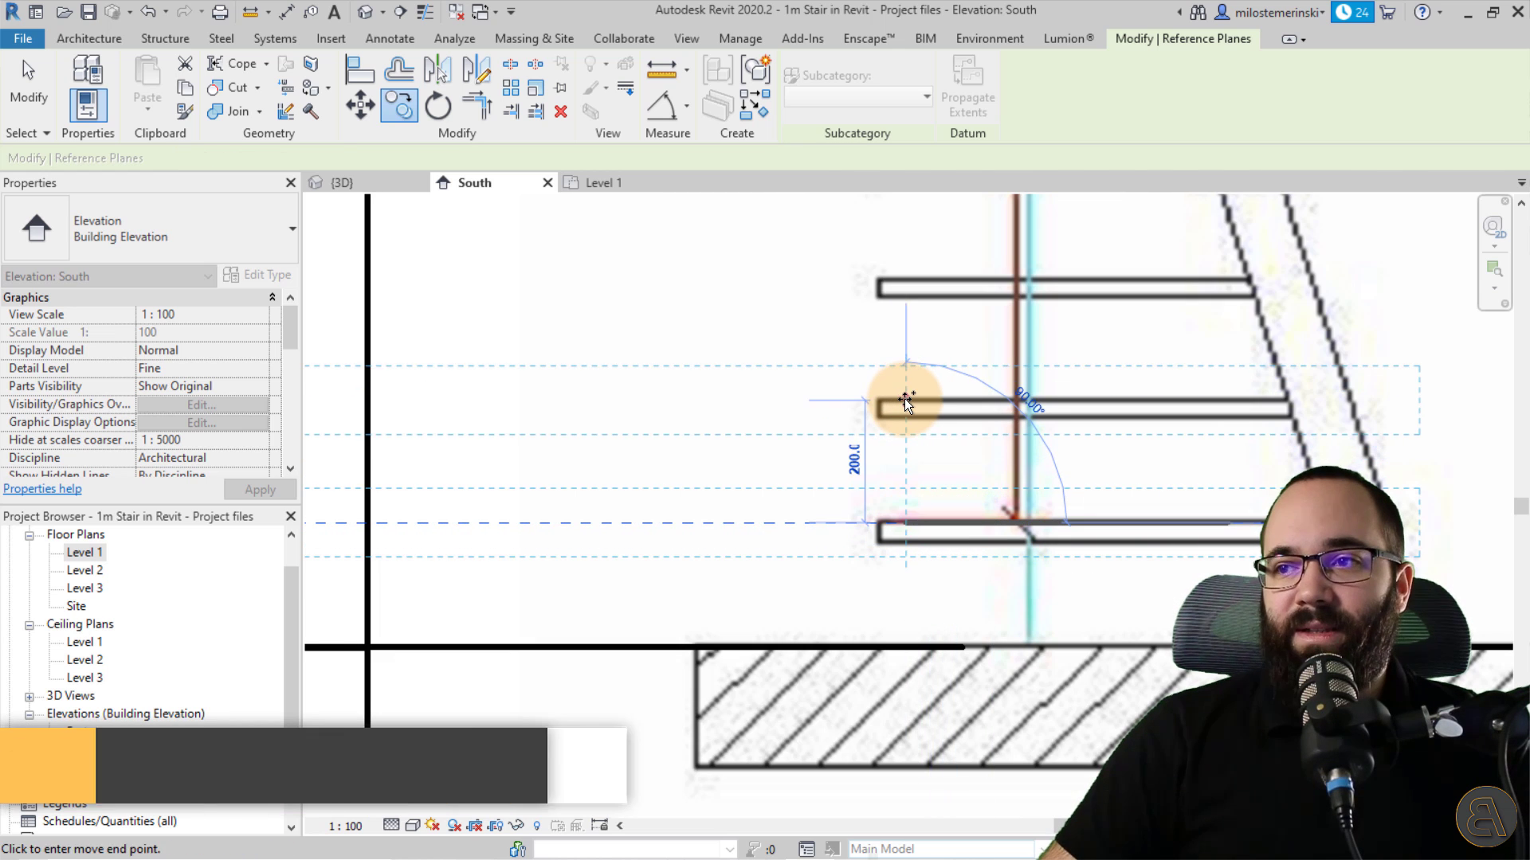
left_click(905, 398)
middle_click_drag(902, 234, 886, 429)
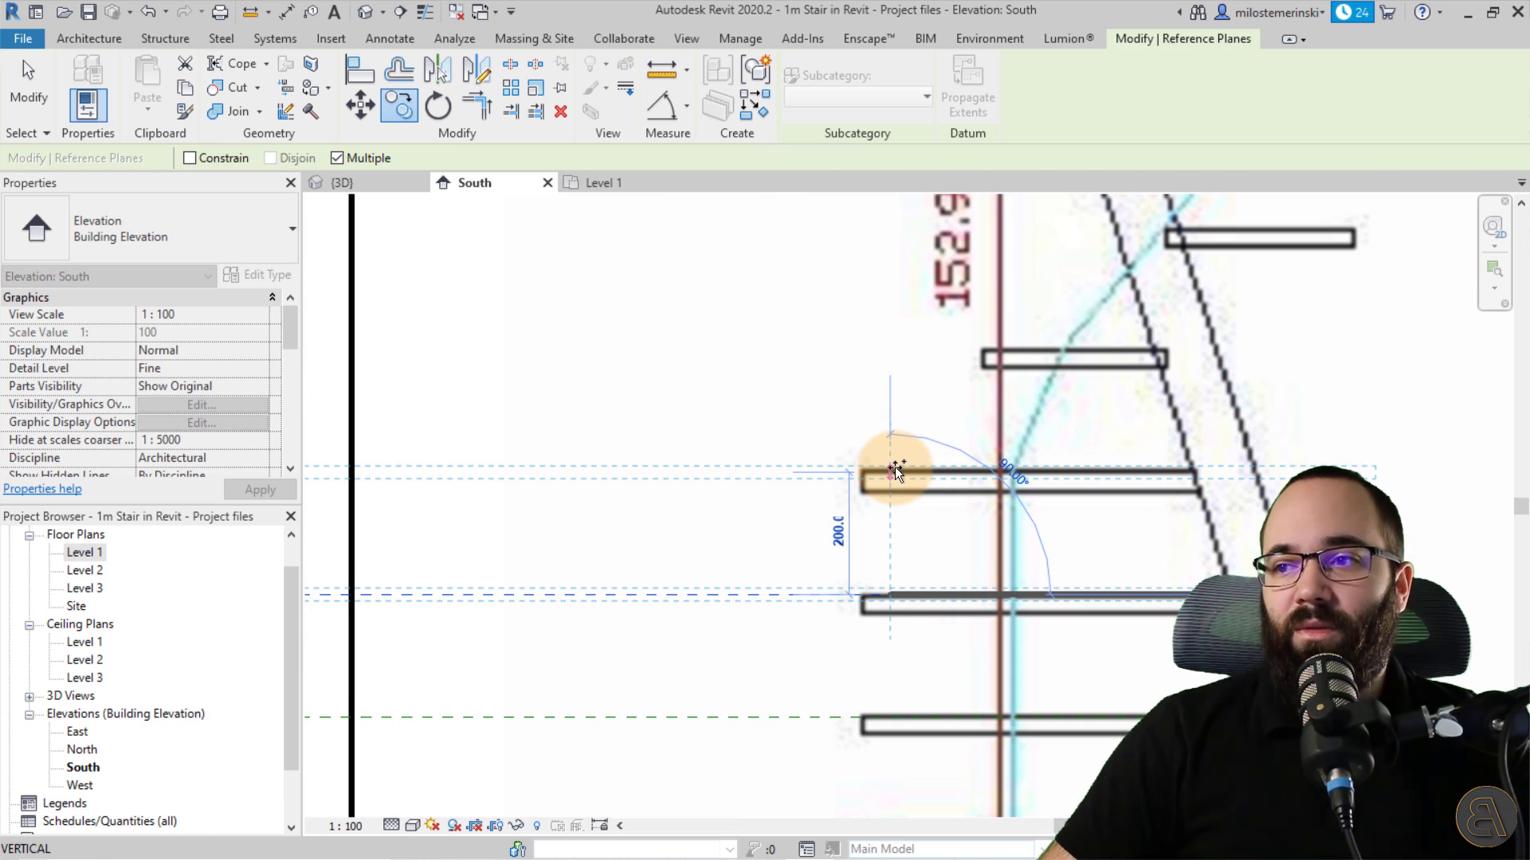
middle_click_drag(892, 346, 885, 447)
left_click(881, 432)
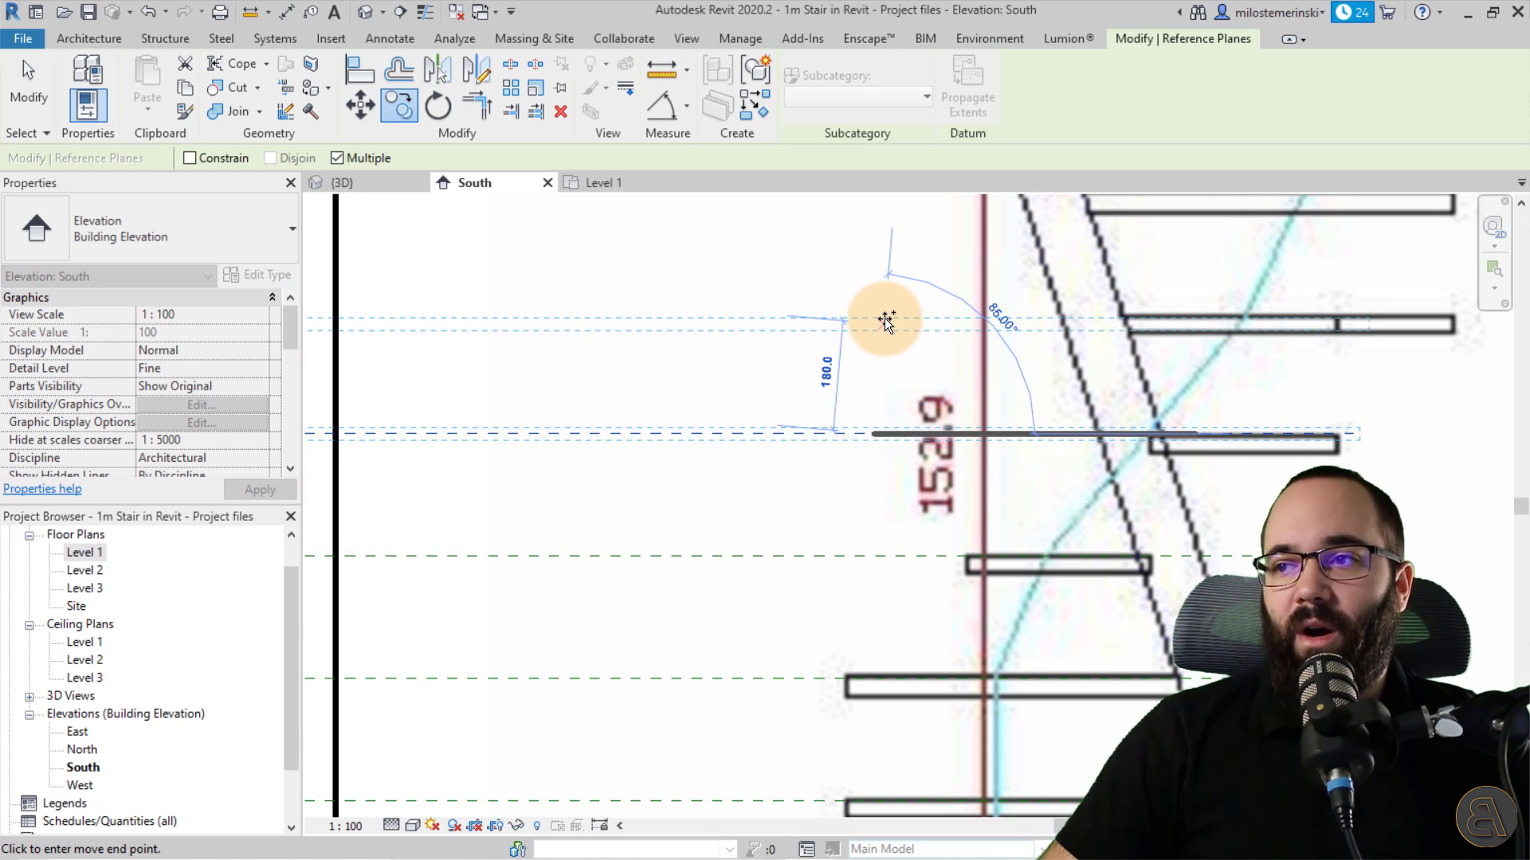
- Continue the copies up to the highest tread at successive spacings of 200, 220 and 160 mm, ending the copying there
middle_click_drag(878, 318, 859, 526)
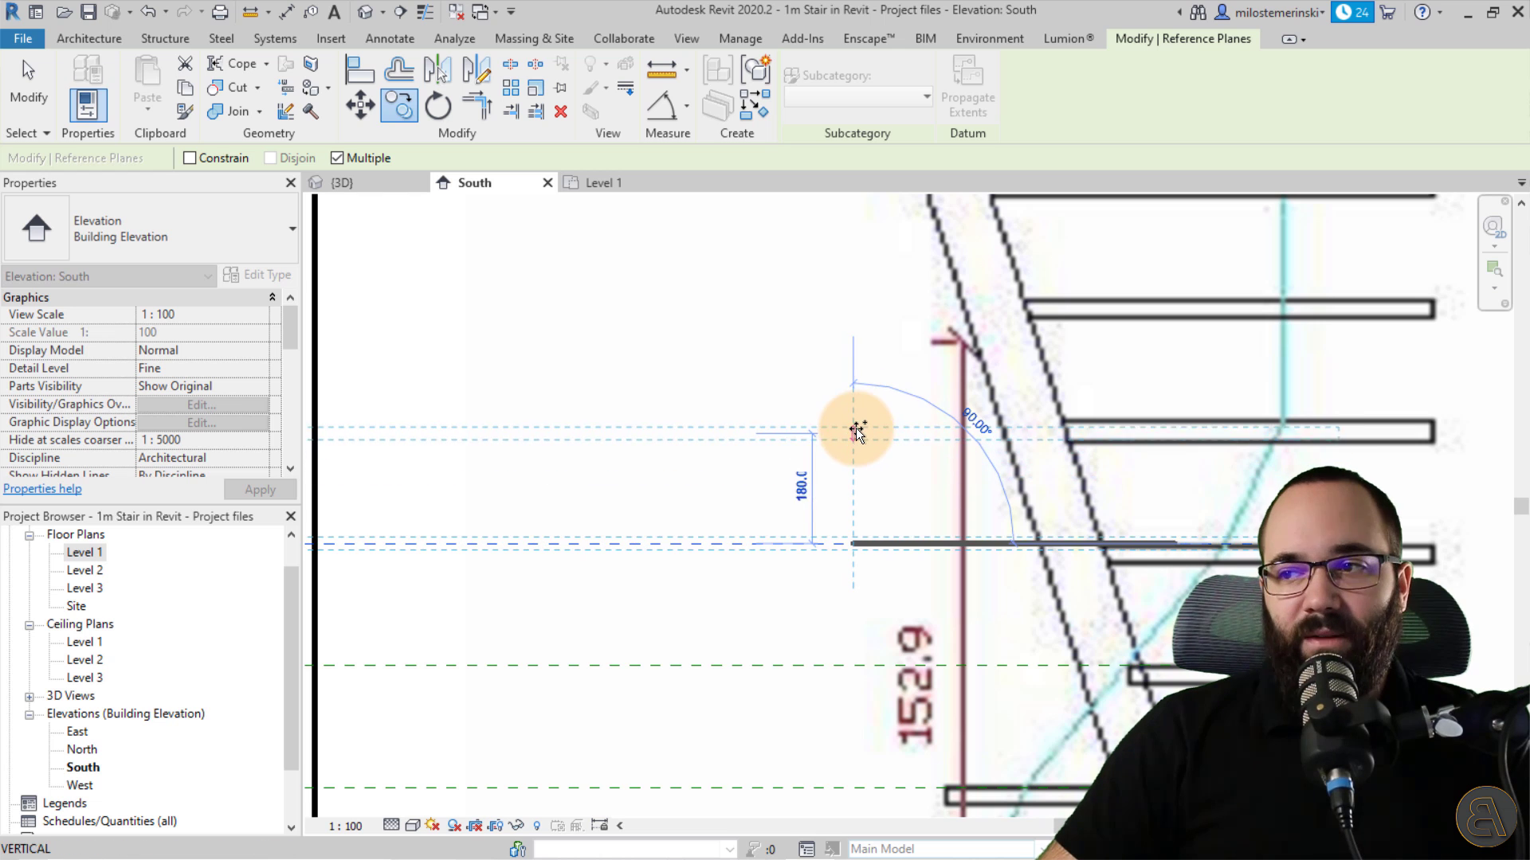
left_click(851, 423)
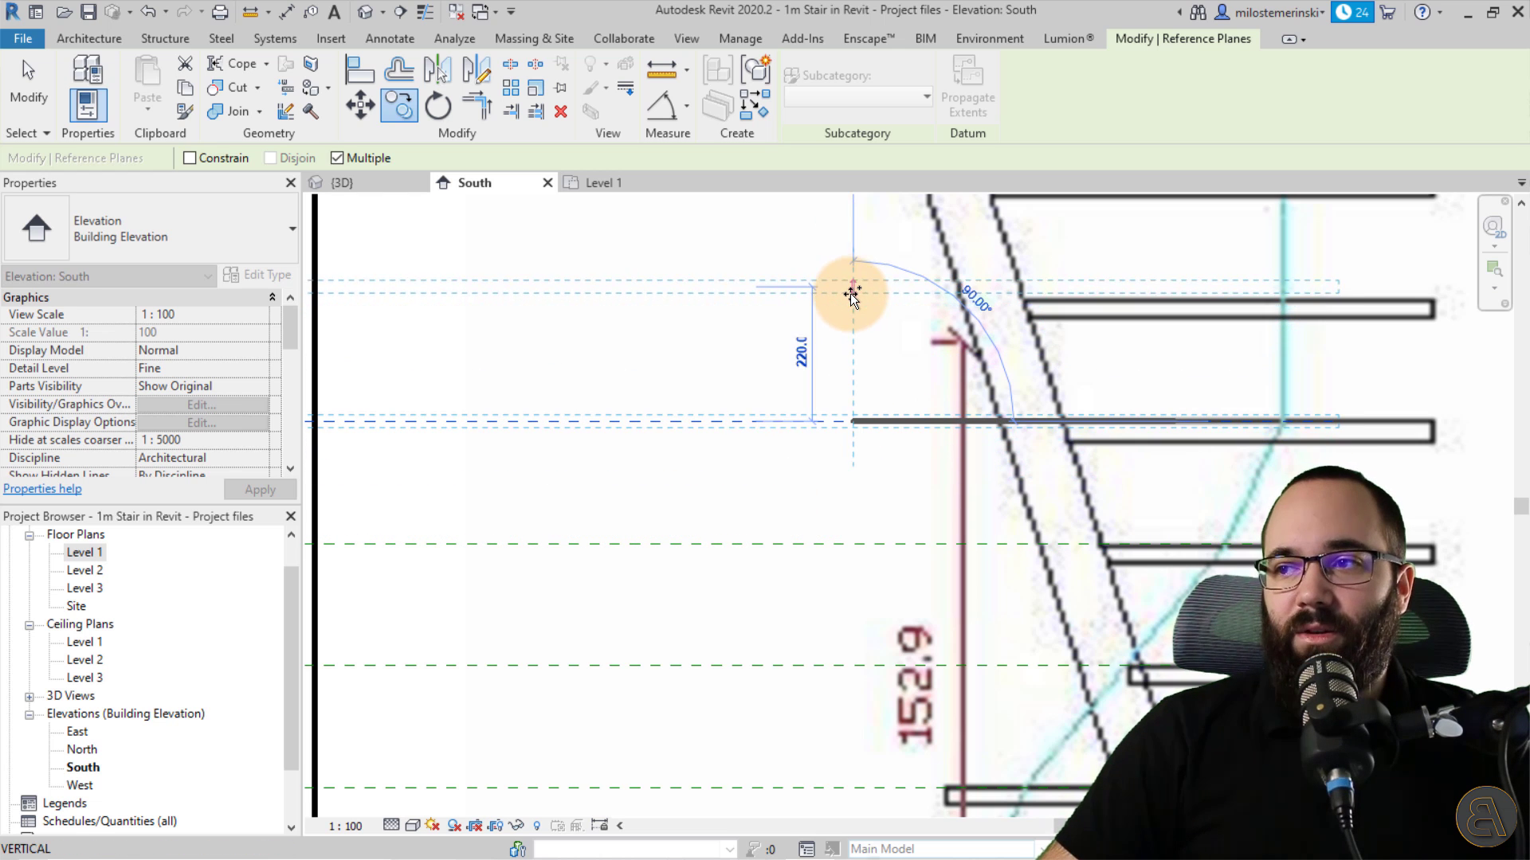
left_click(851, 288)
mouse_move(820, 254)
middle_mouse_down()
mouse_move(833, 270)
mouse_move(805, 499)
middle_mouse_up()
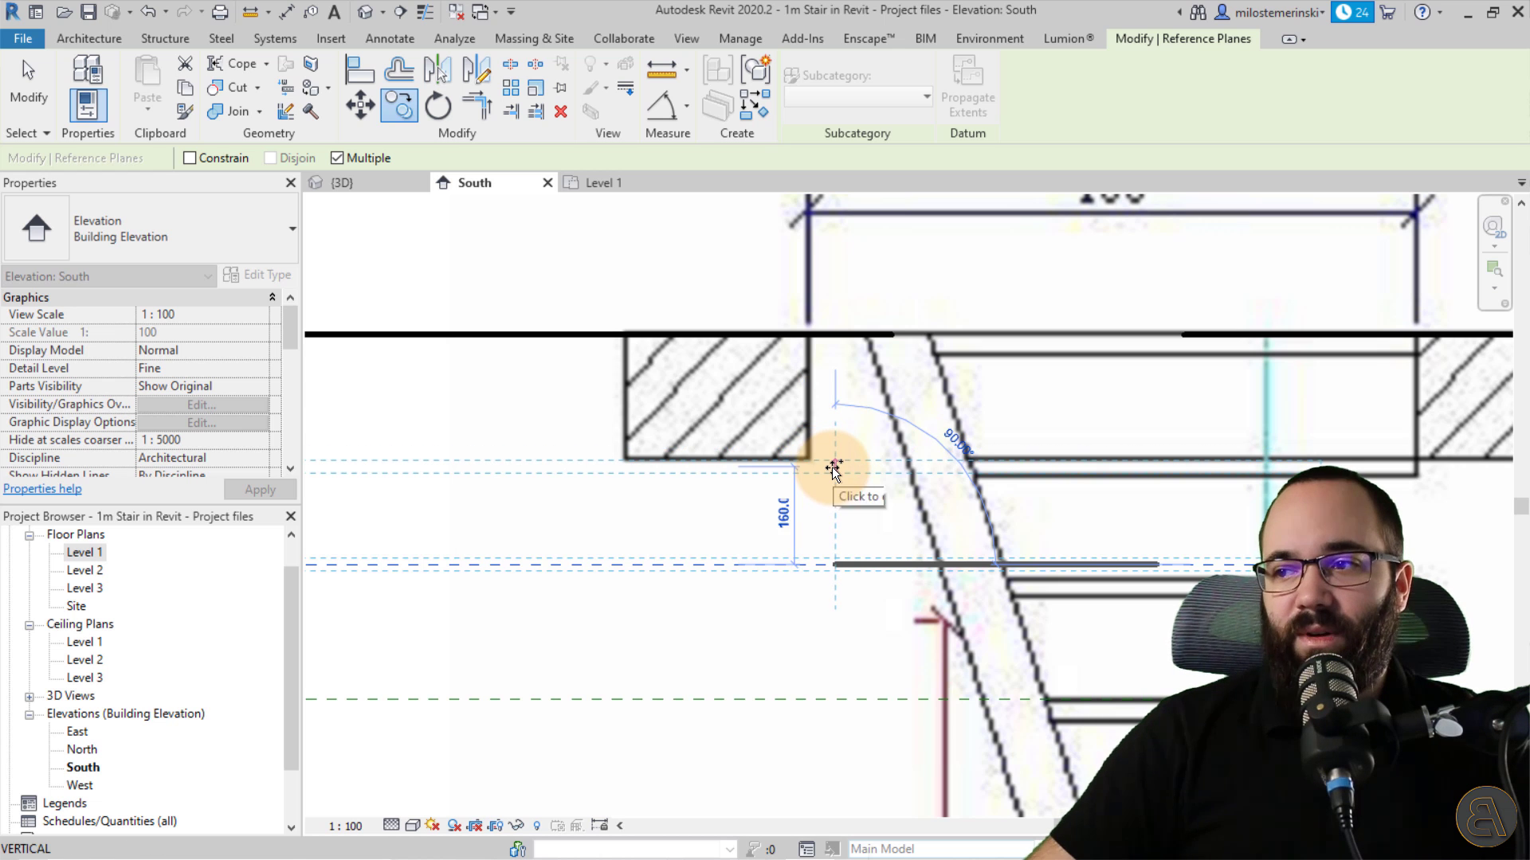
left_click(832, 467)
key("Escape")
key("Escape")
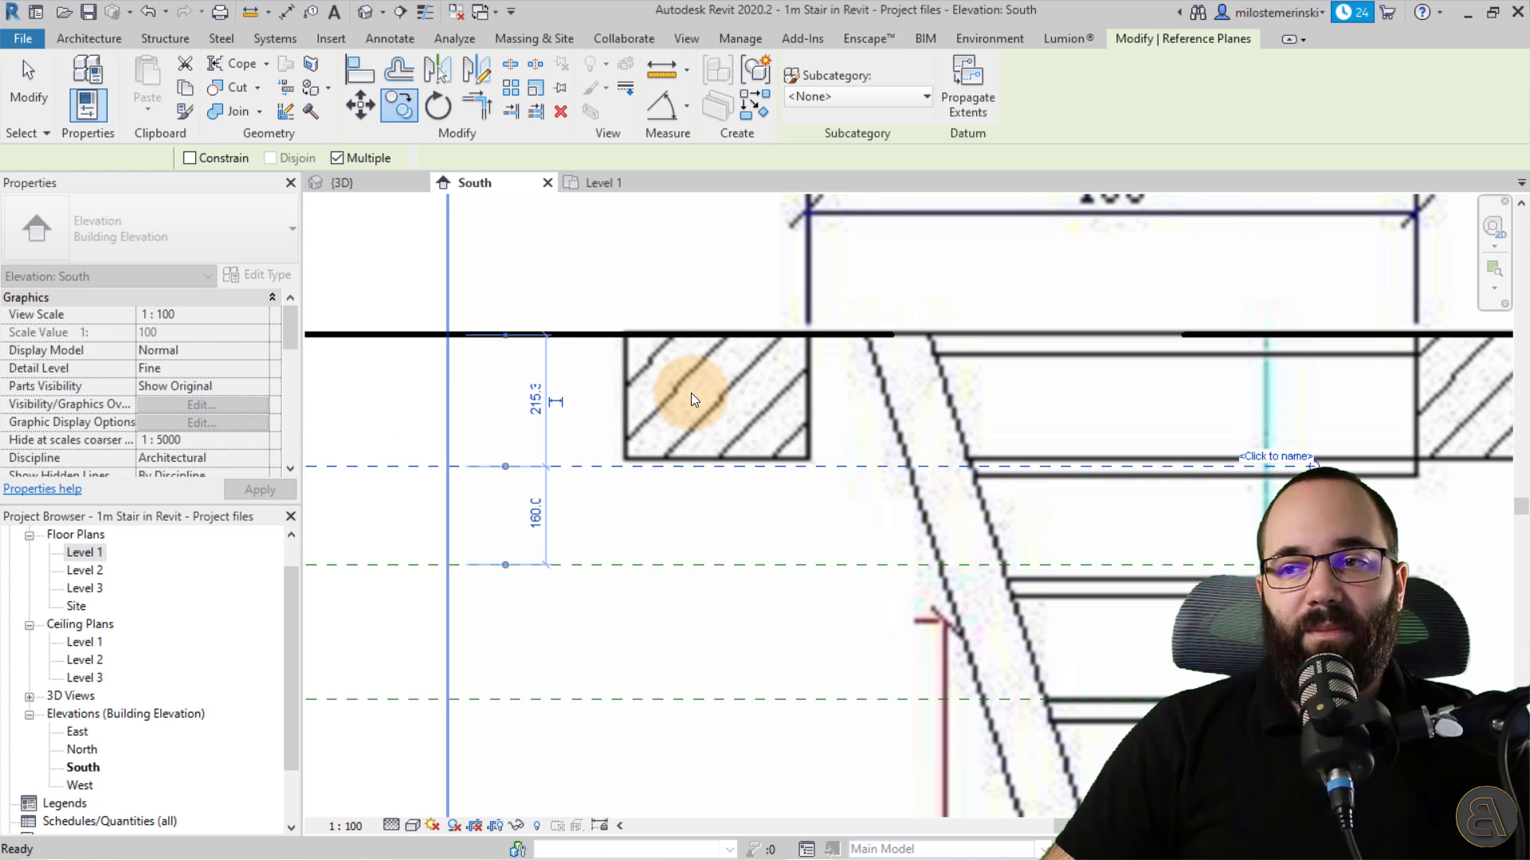
- Place a continuous aligned dimension string from the Level 2 line through the horizontal tread reference planes down to Level 1, beside the building
scroll(721, 374, "down", 6)
middle_click_drag(706, 514, 1081, 529)
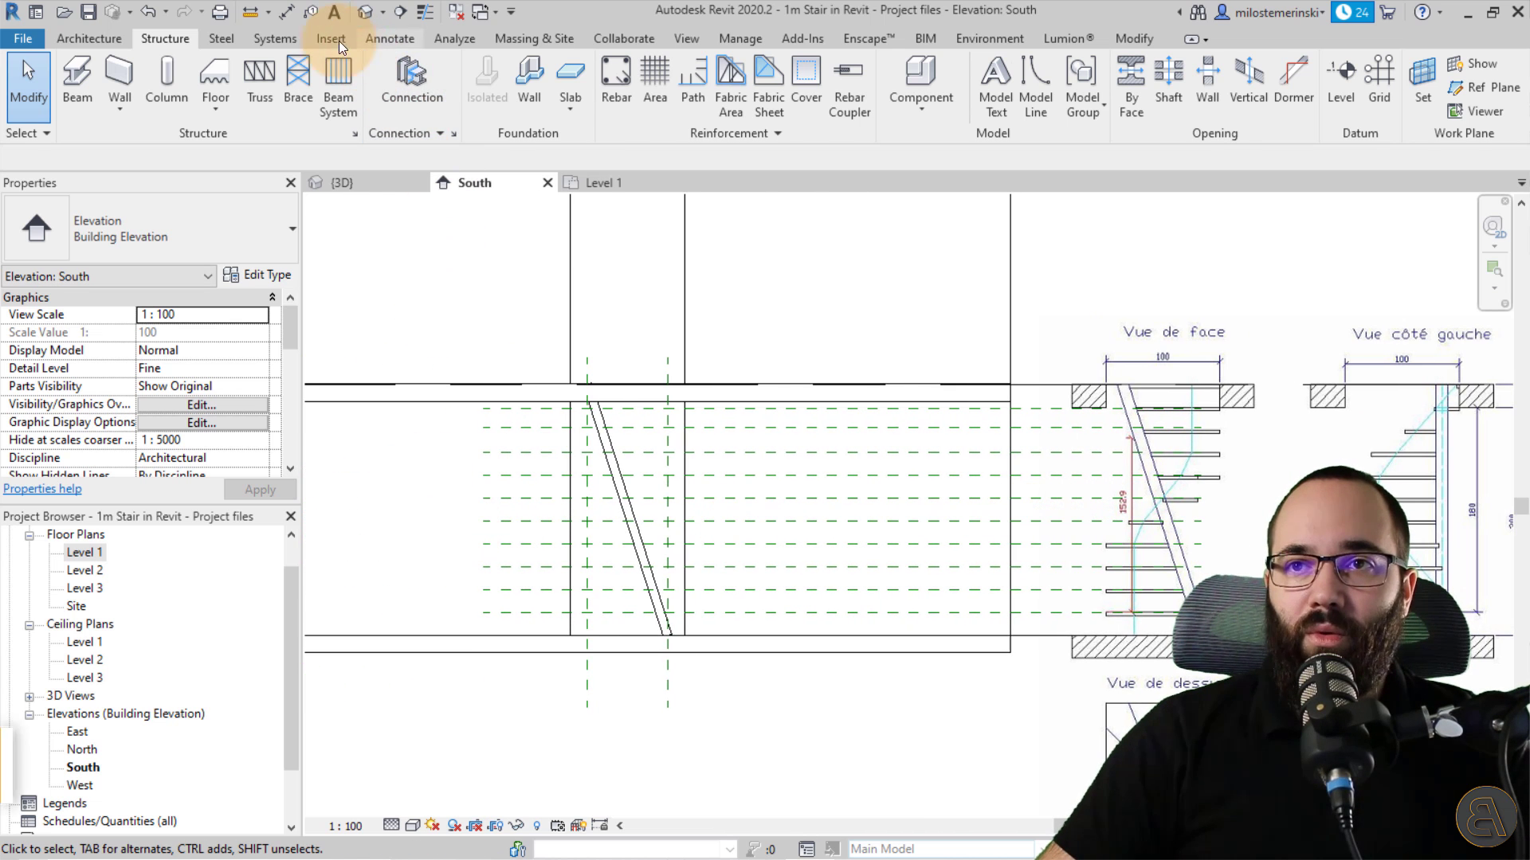
left_click(285, 12)
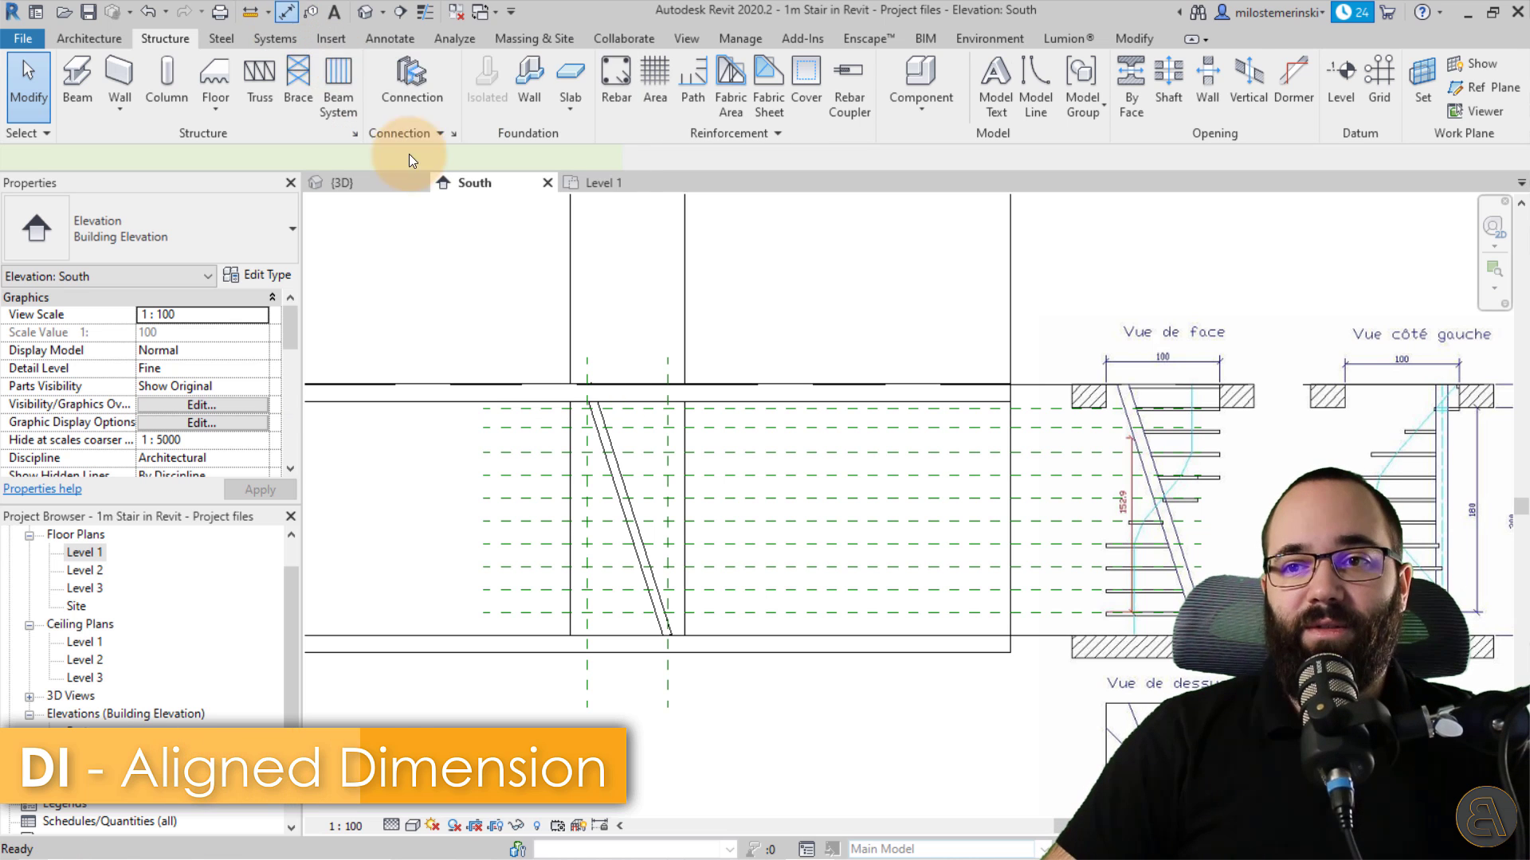
middle_click_drag(417, 331, 888, 345)
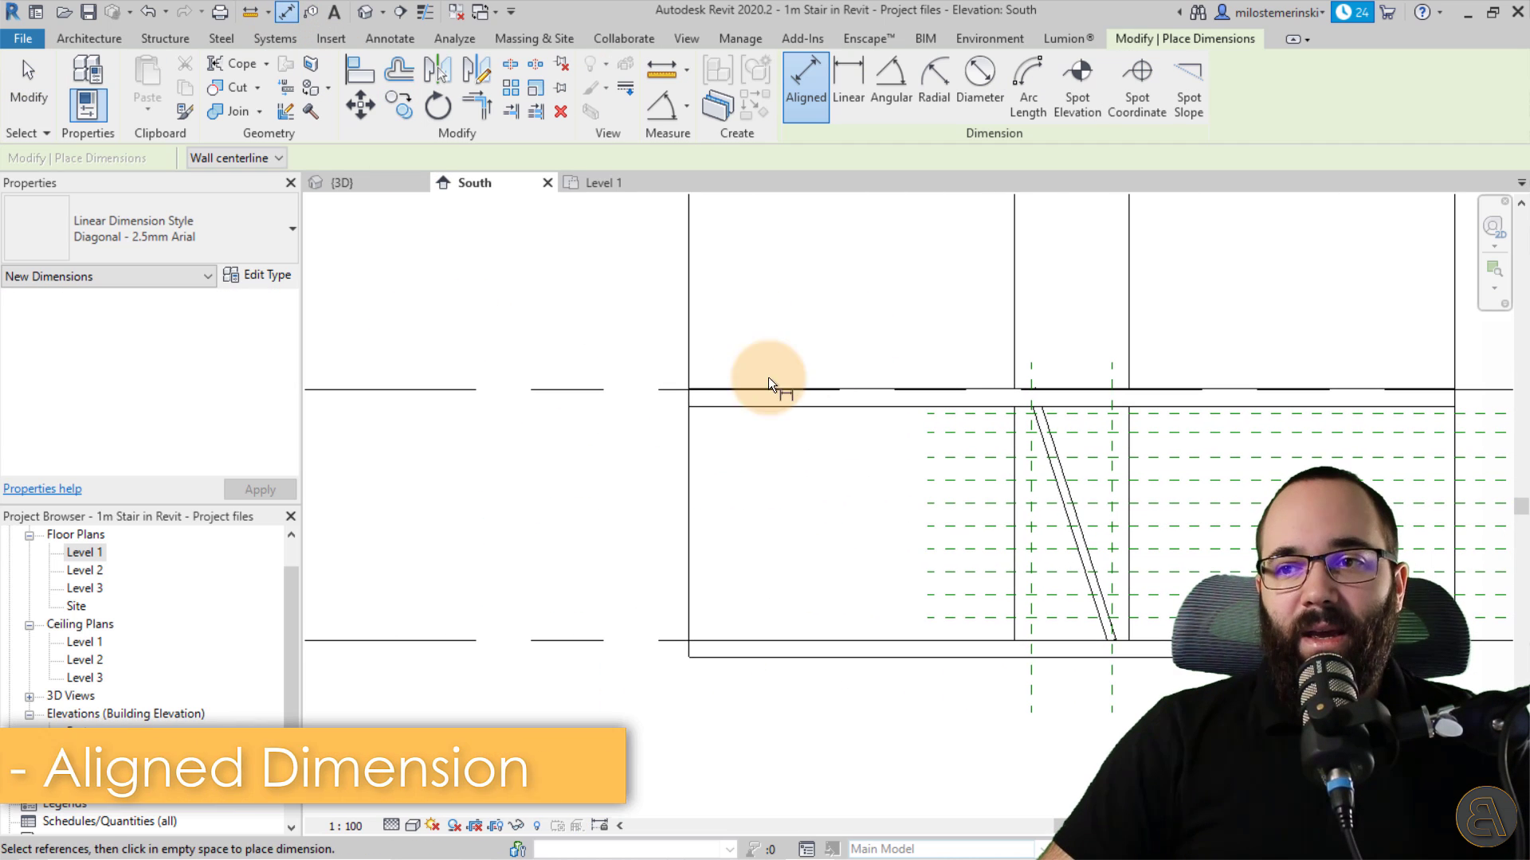
left_click(600, 389)
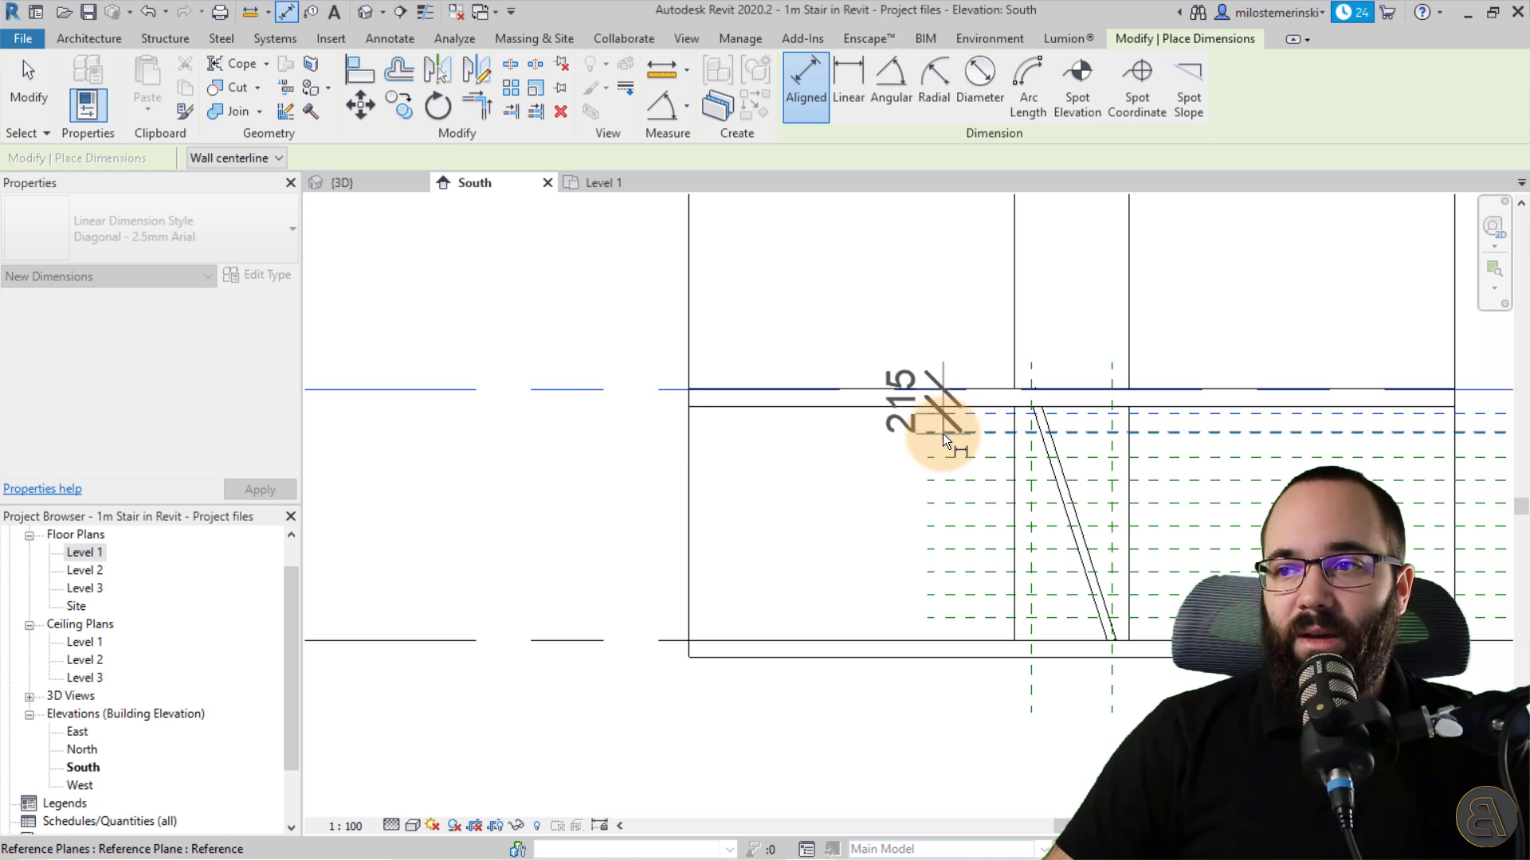
left_click(943, 433)
left_click(943, 455)
left_click(943, 479)
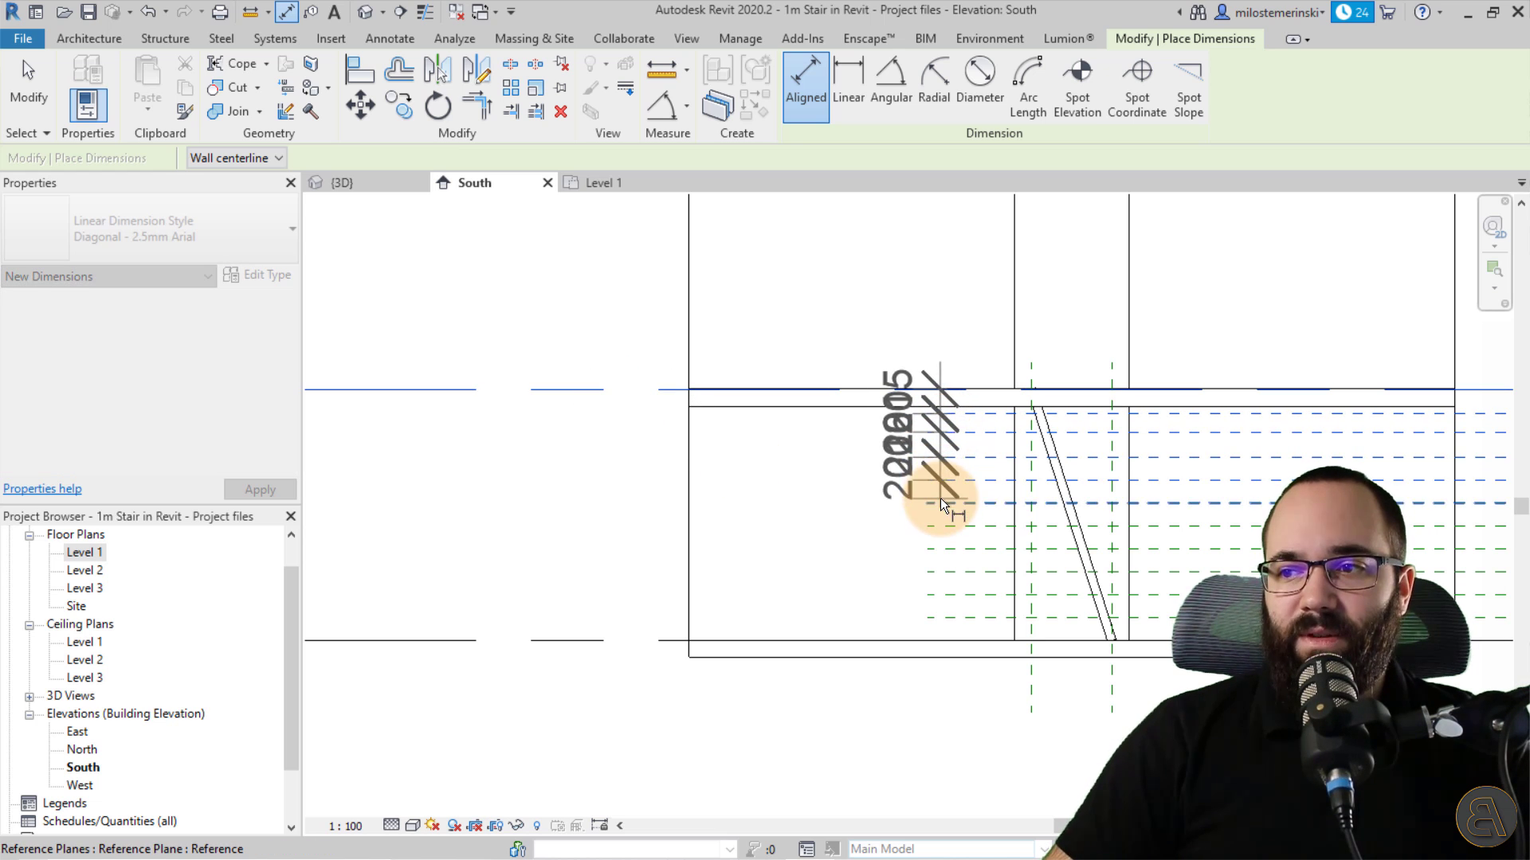
left_click(940, 502)
left_click(939, 526)
left_click(937, 548)
left_click(937, 571)
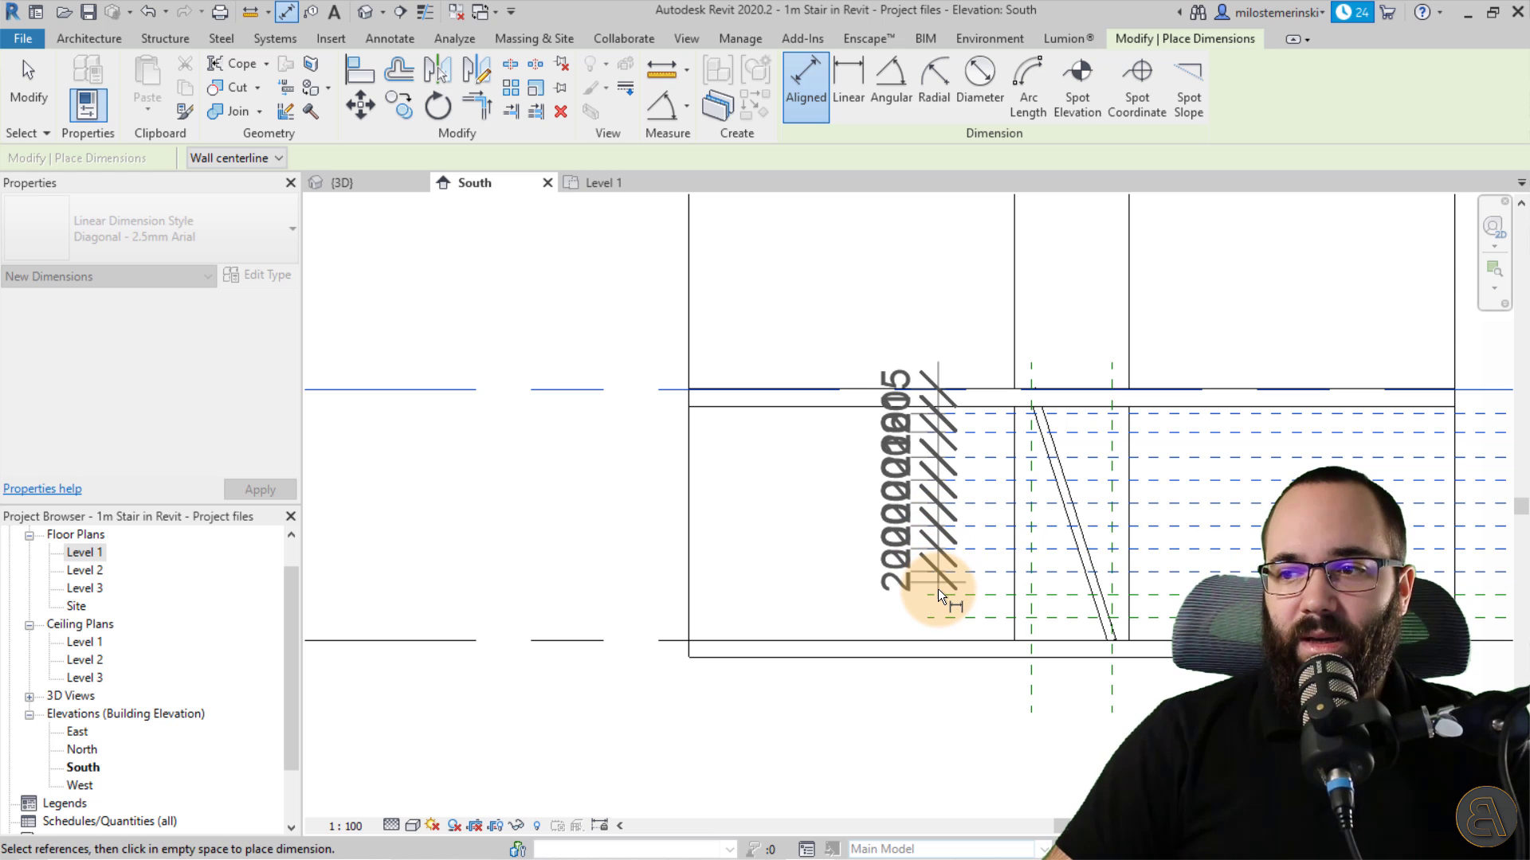
left_click(939, 593)
left_click(938, 617)
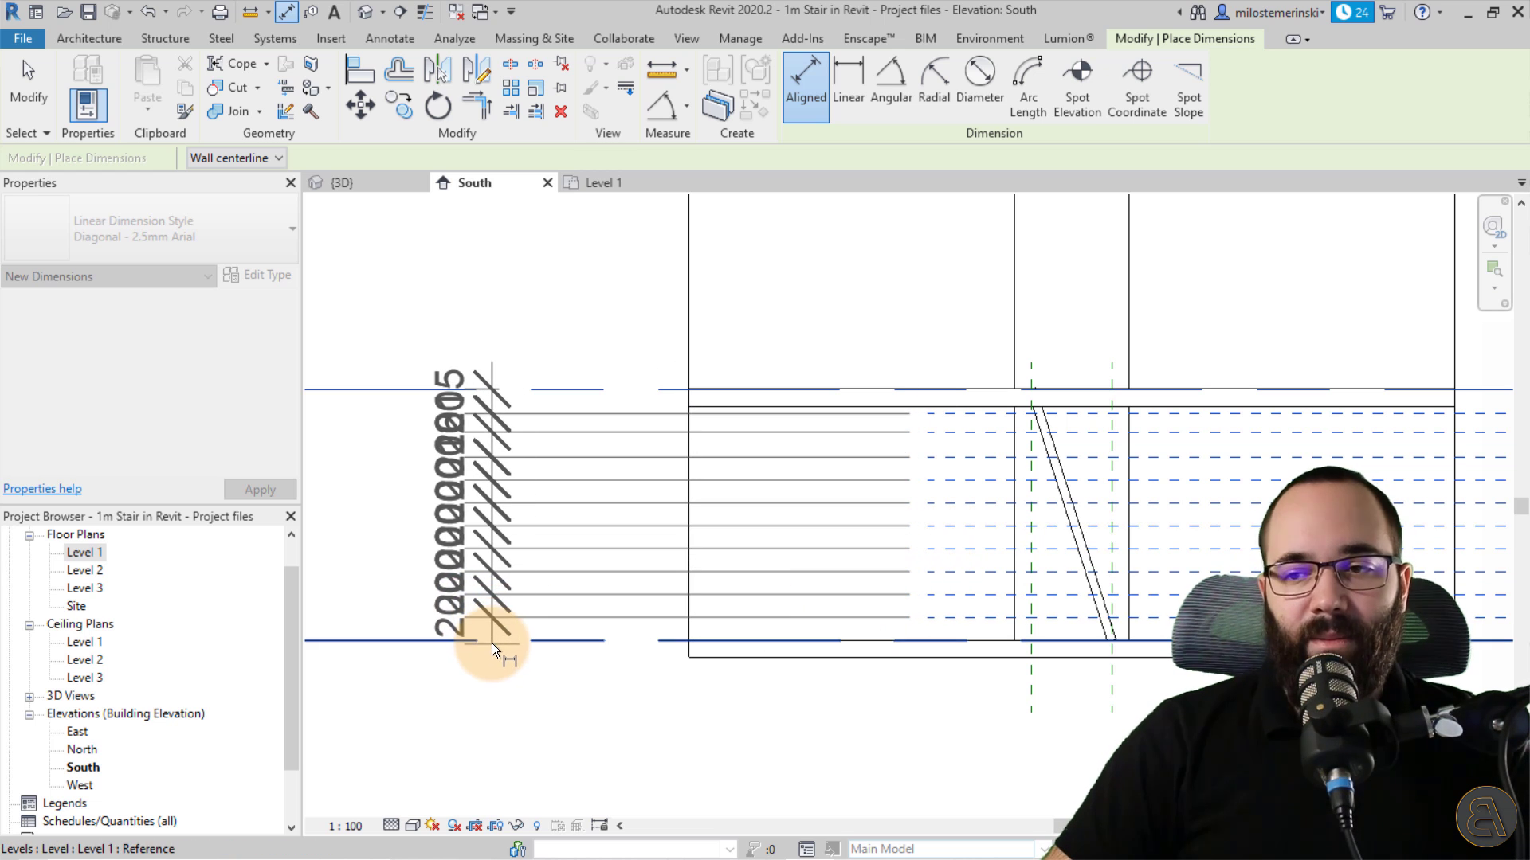
left_click(491, 643)
left_click(379, 738)
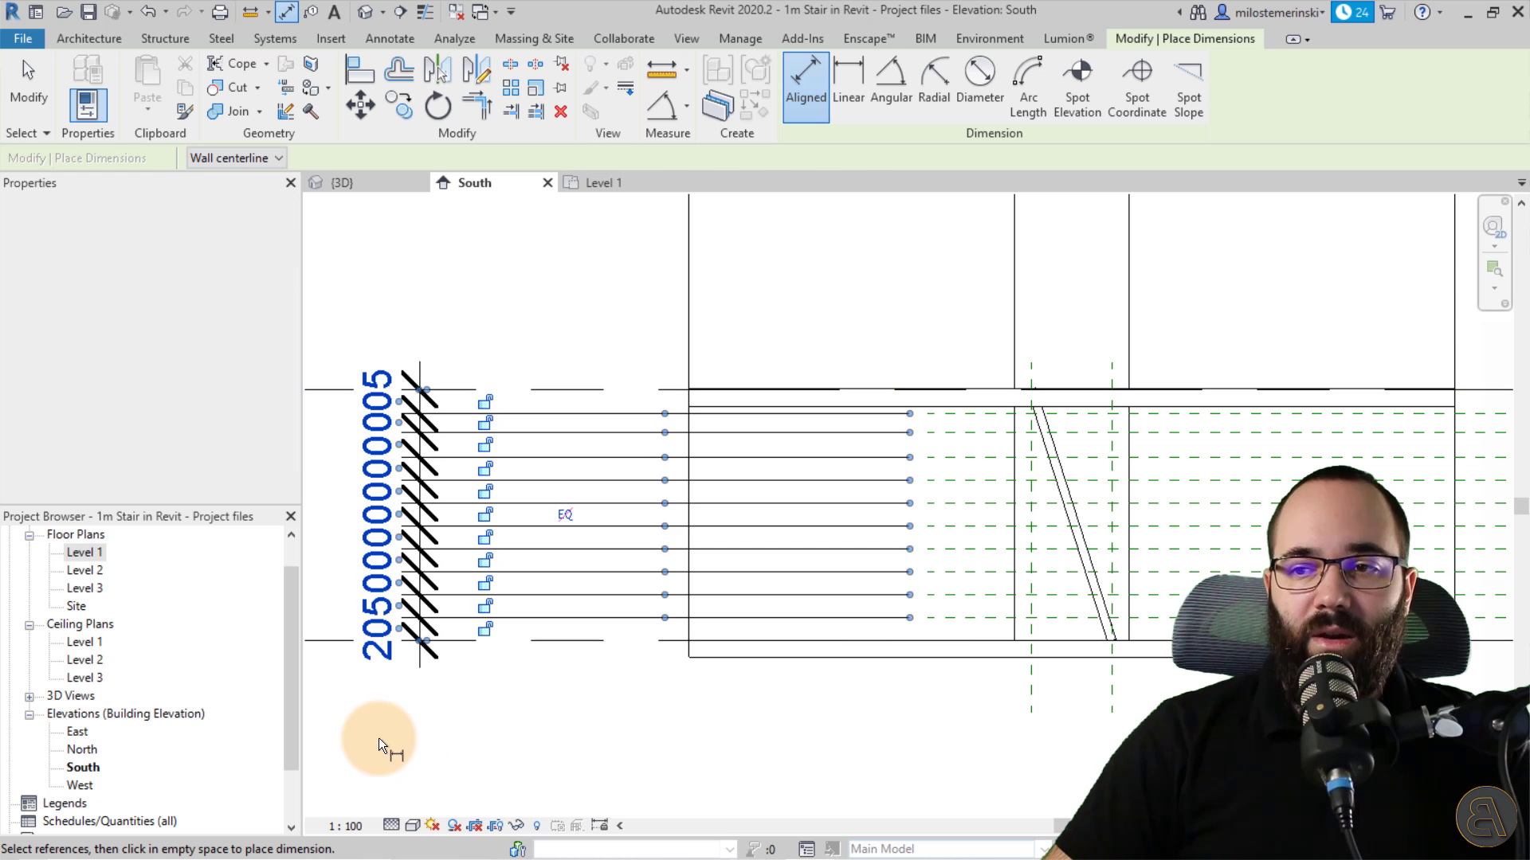
- Apply the EQ constraint to the dimension string so the tread reference planes are equally spaced between the two levels
left_click(565, 515)
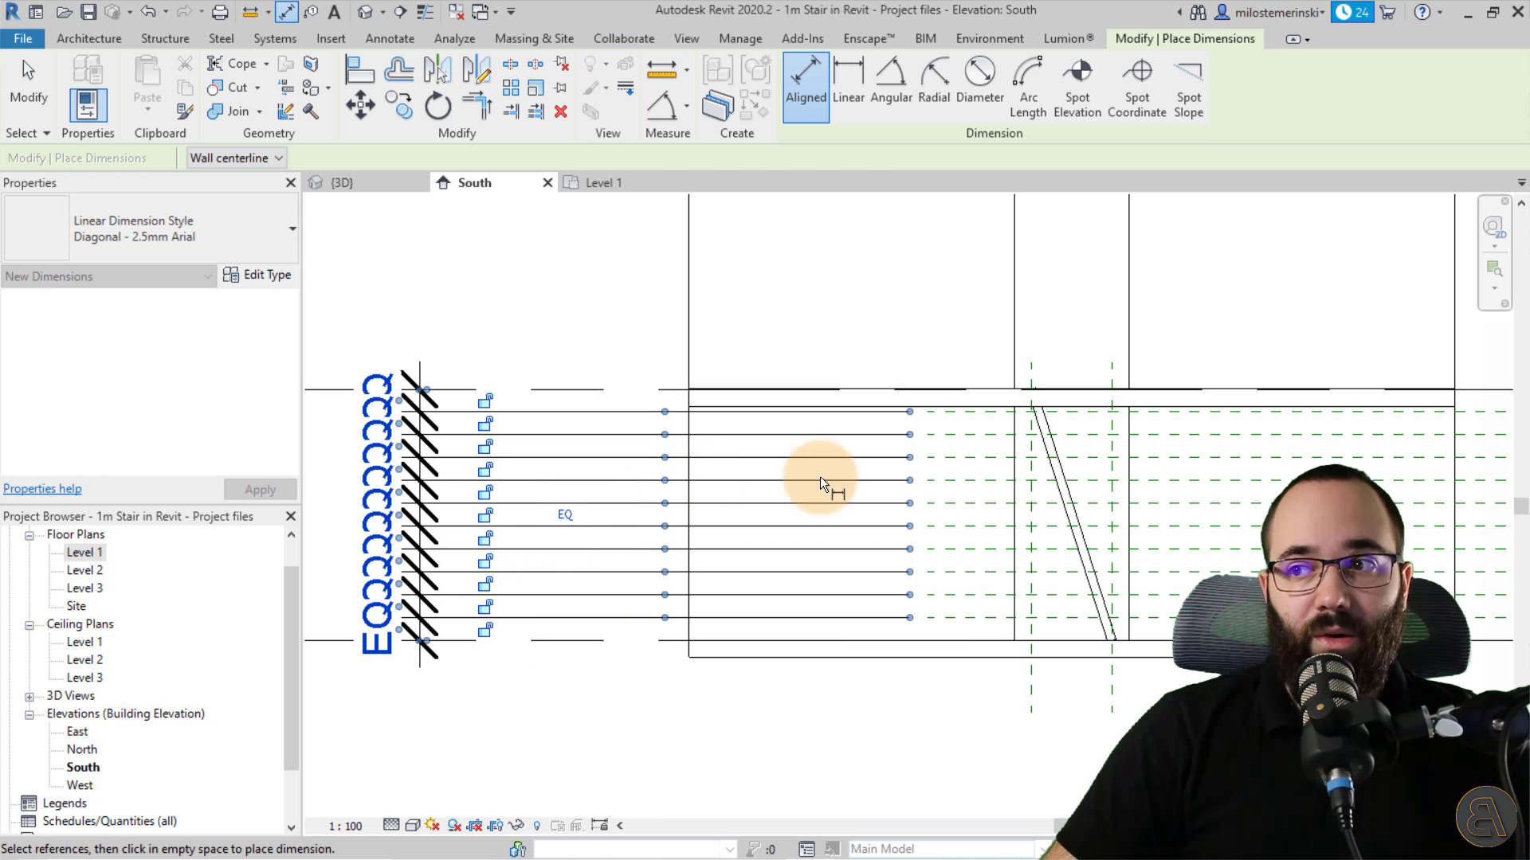
key("Escape")
key("Escape")
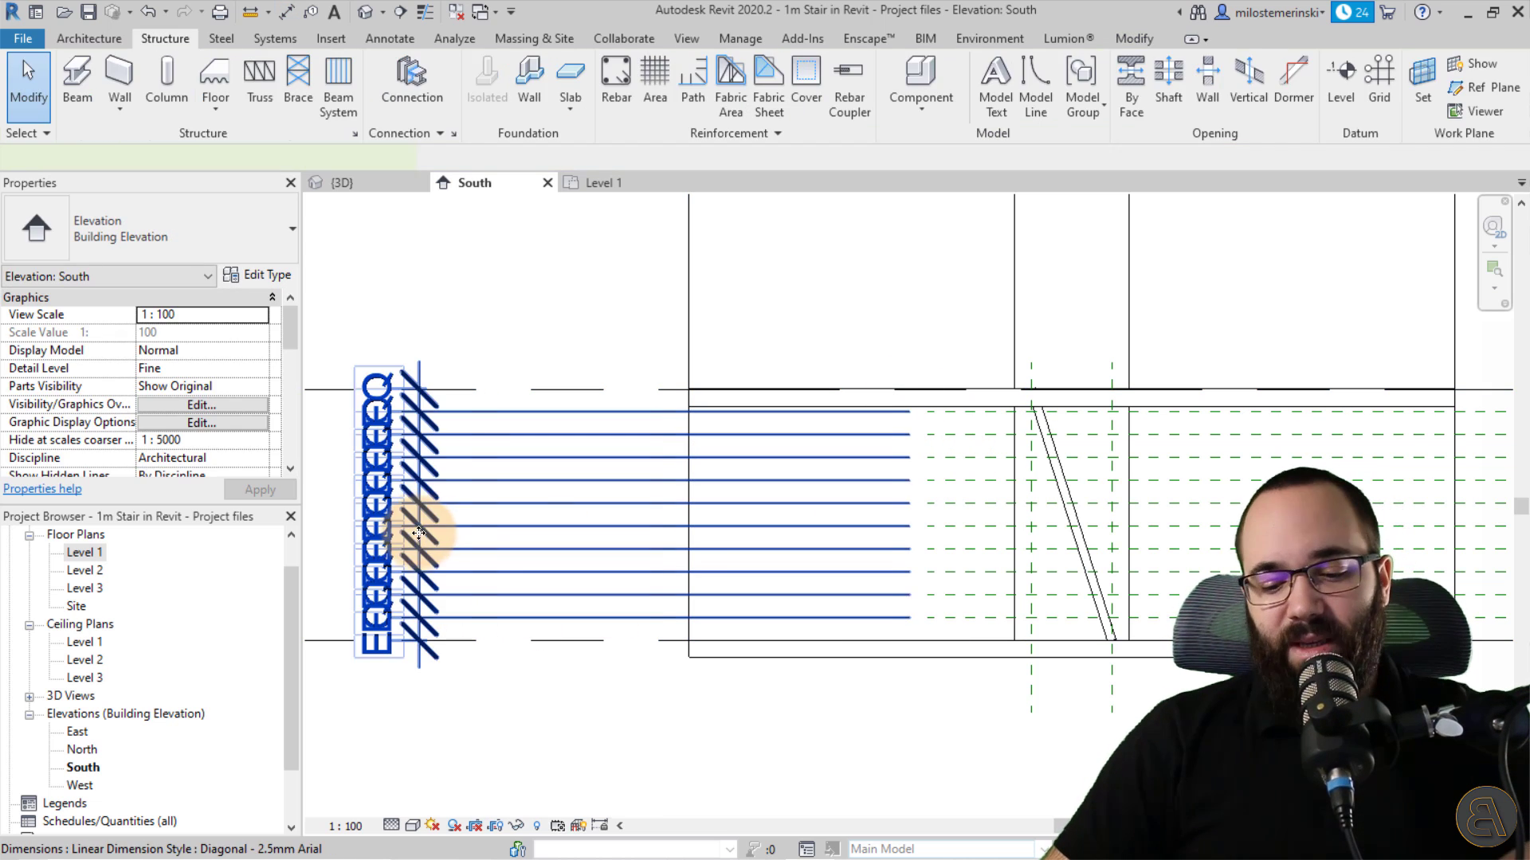
- Delete the equalized dimension string while leaving the reference planes constrained
left_click(418, 532)
key("Delete")
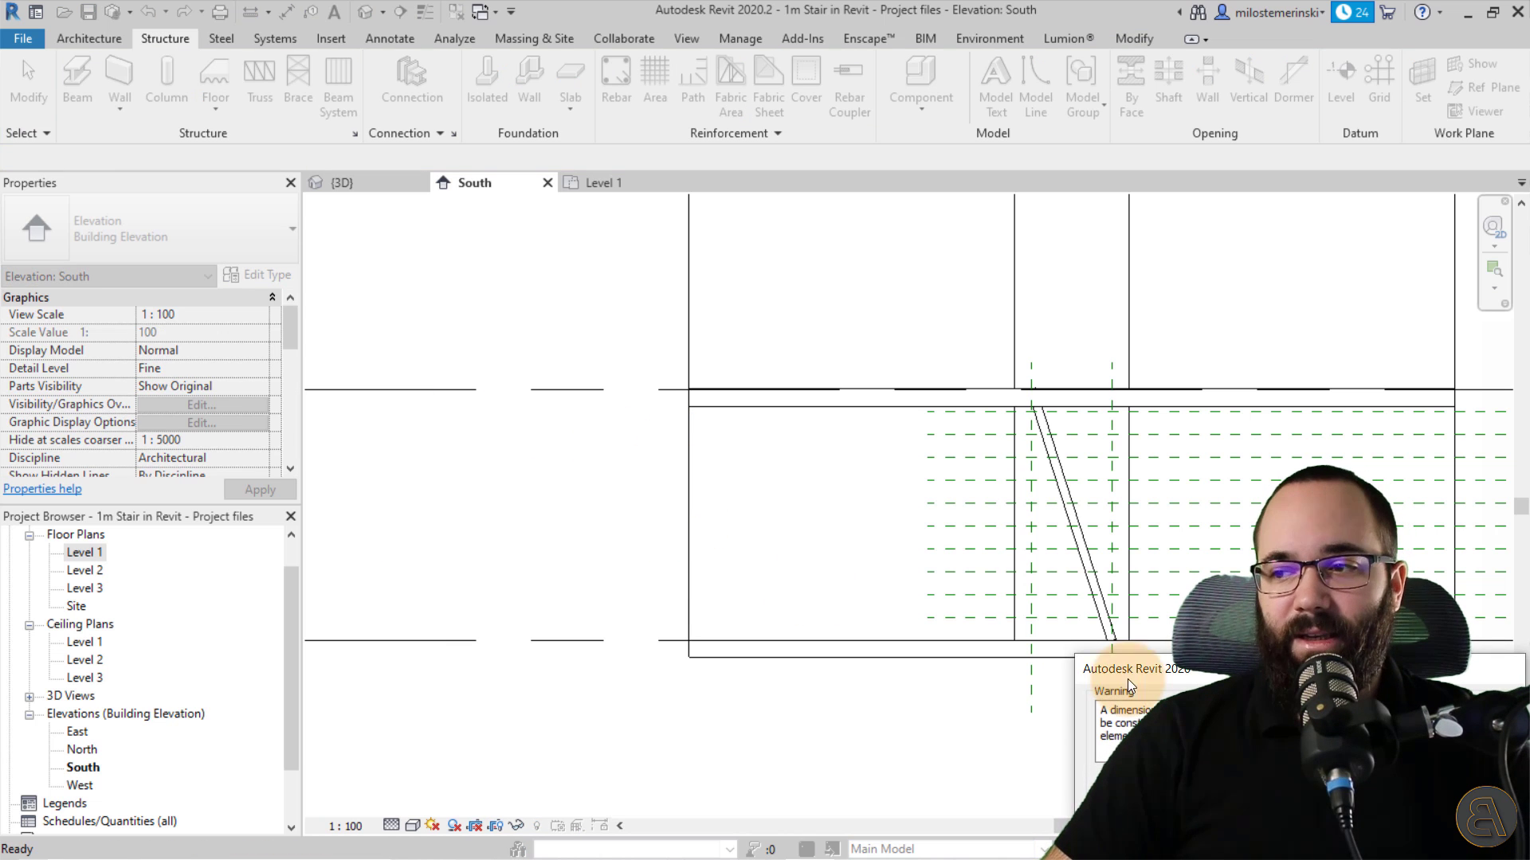
left_click_drag(1190, 683, 628, 354)
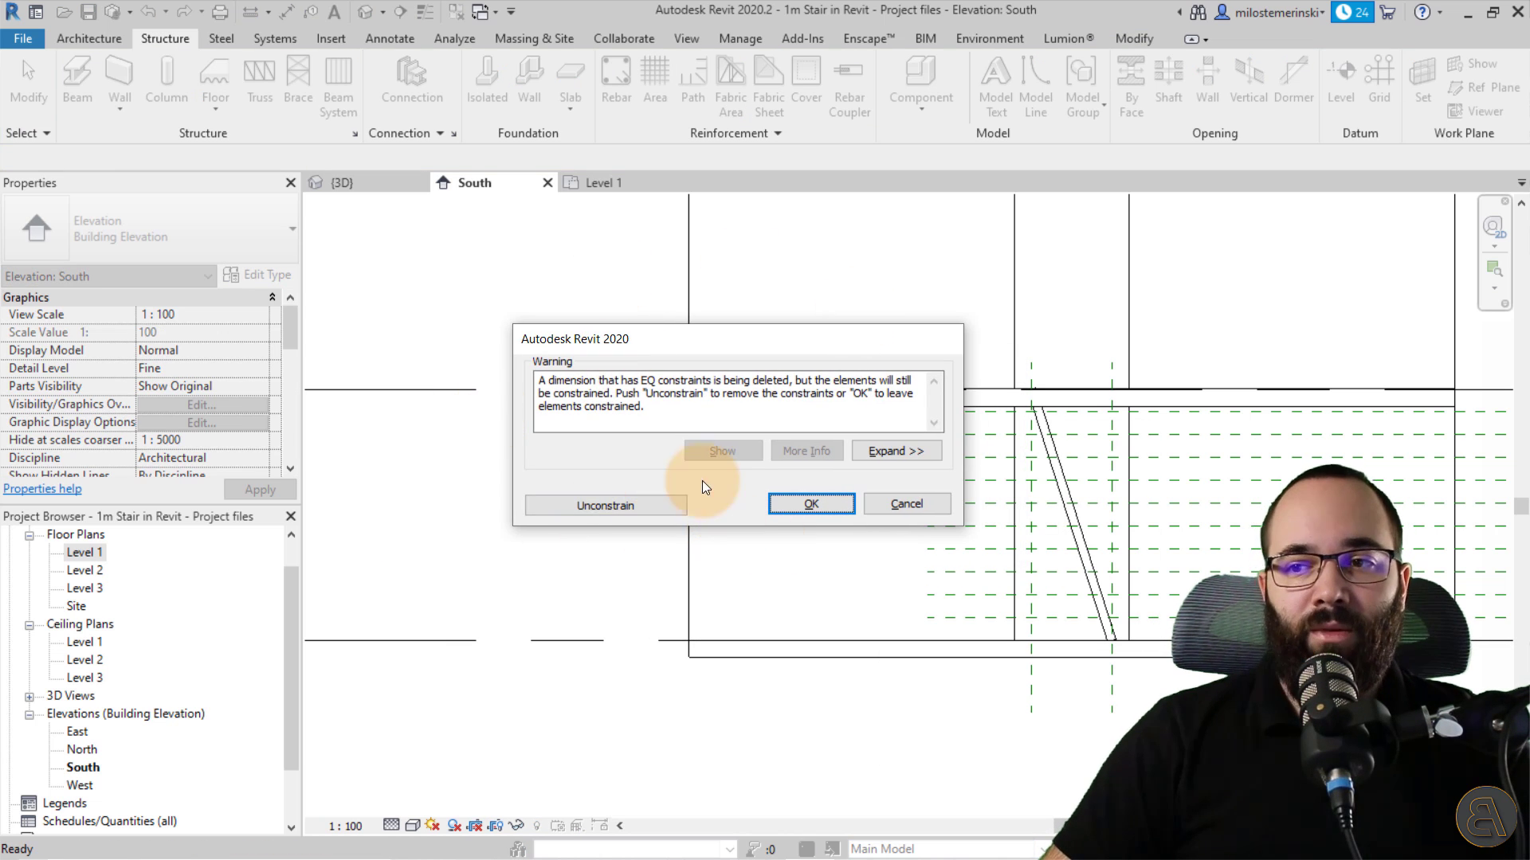
left_click(811, 504)
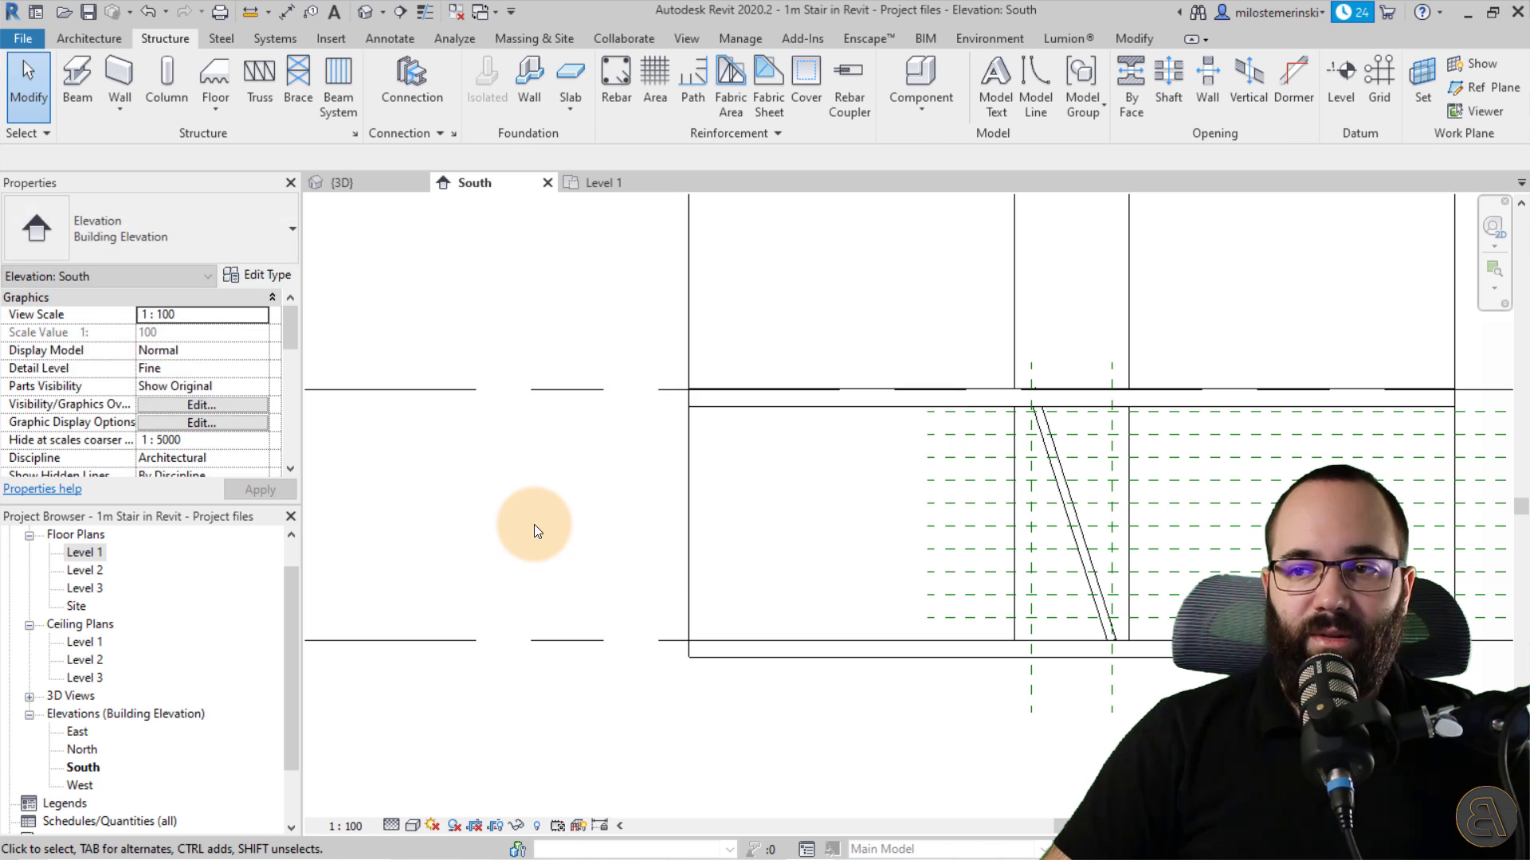
scroll(913, 519, "down", 1)
scroll(913, 519, "up", 1)
middle_click_drag(913, 519, 506, 488)
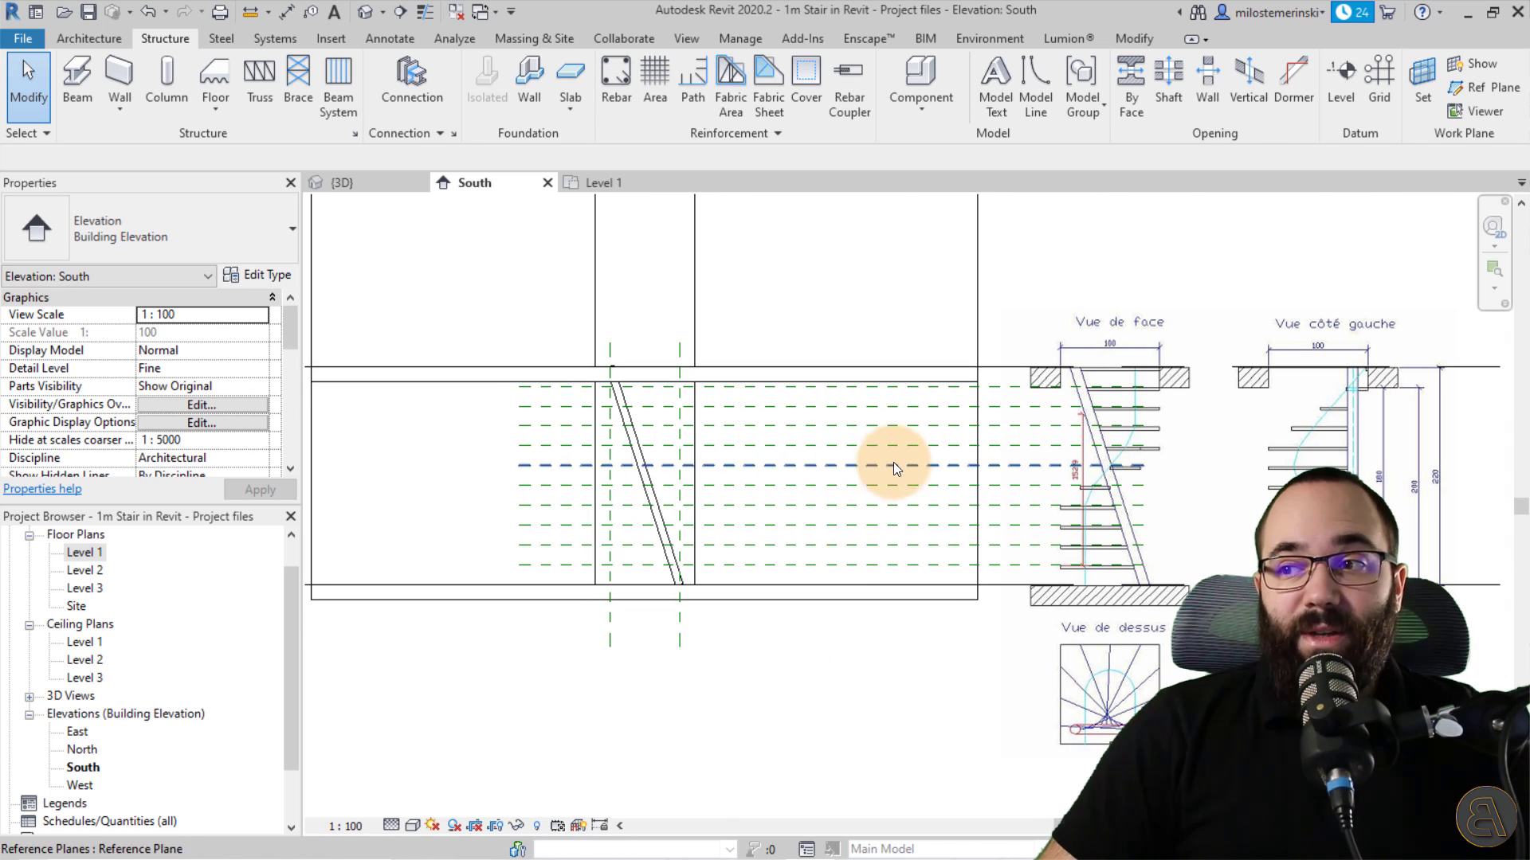
scroll(676, 515, "up", 1)
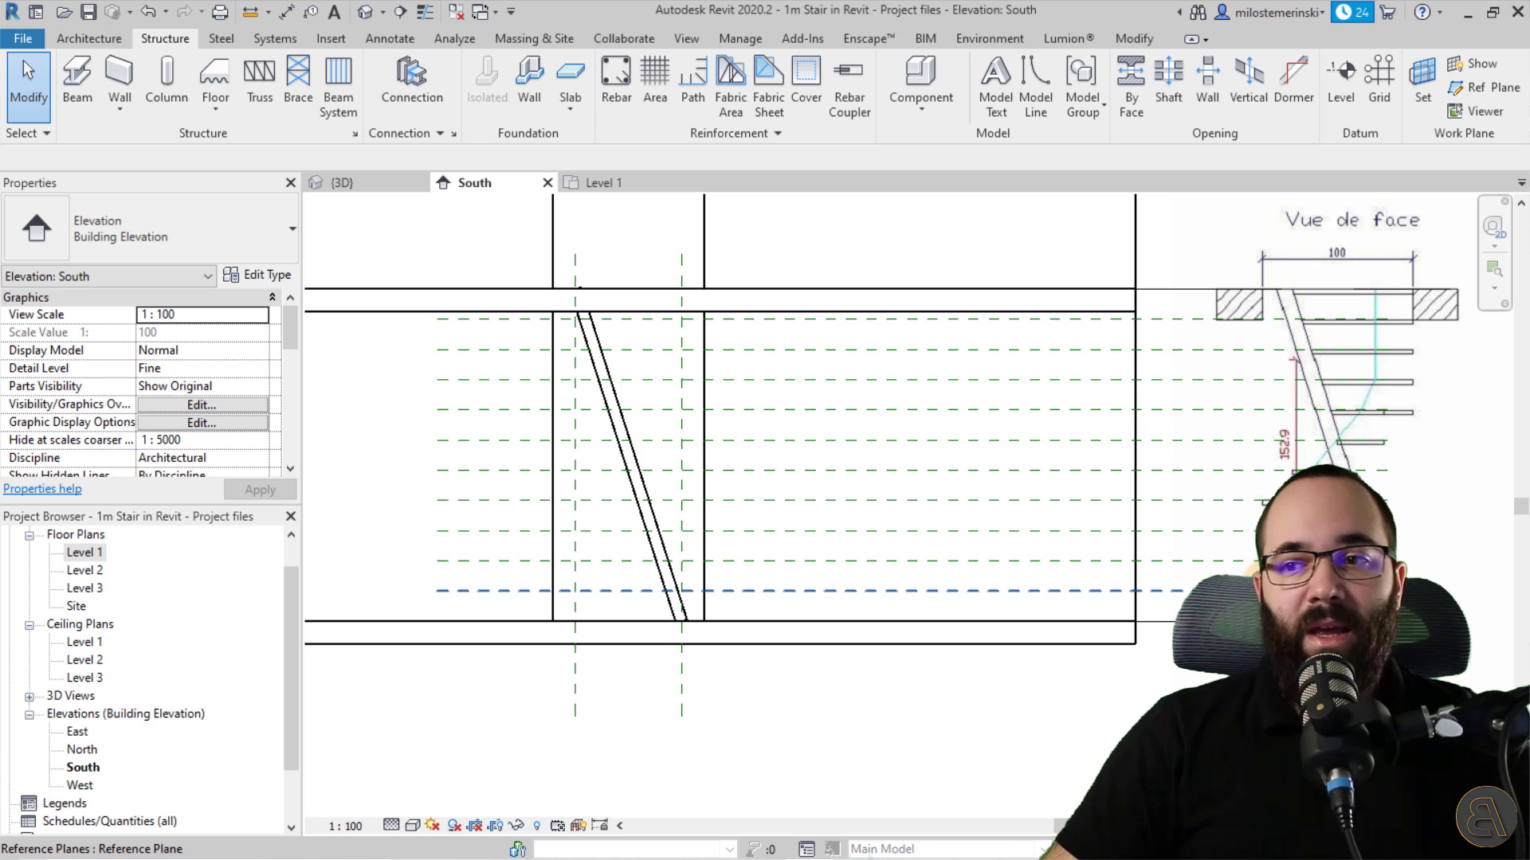
middle_click_drag(598, 639, 591, 579)
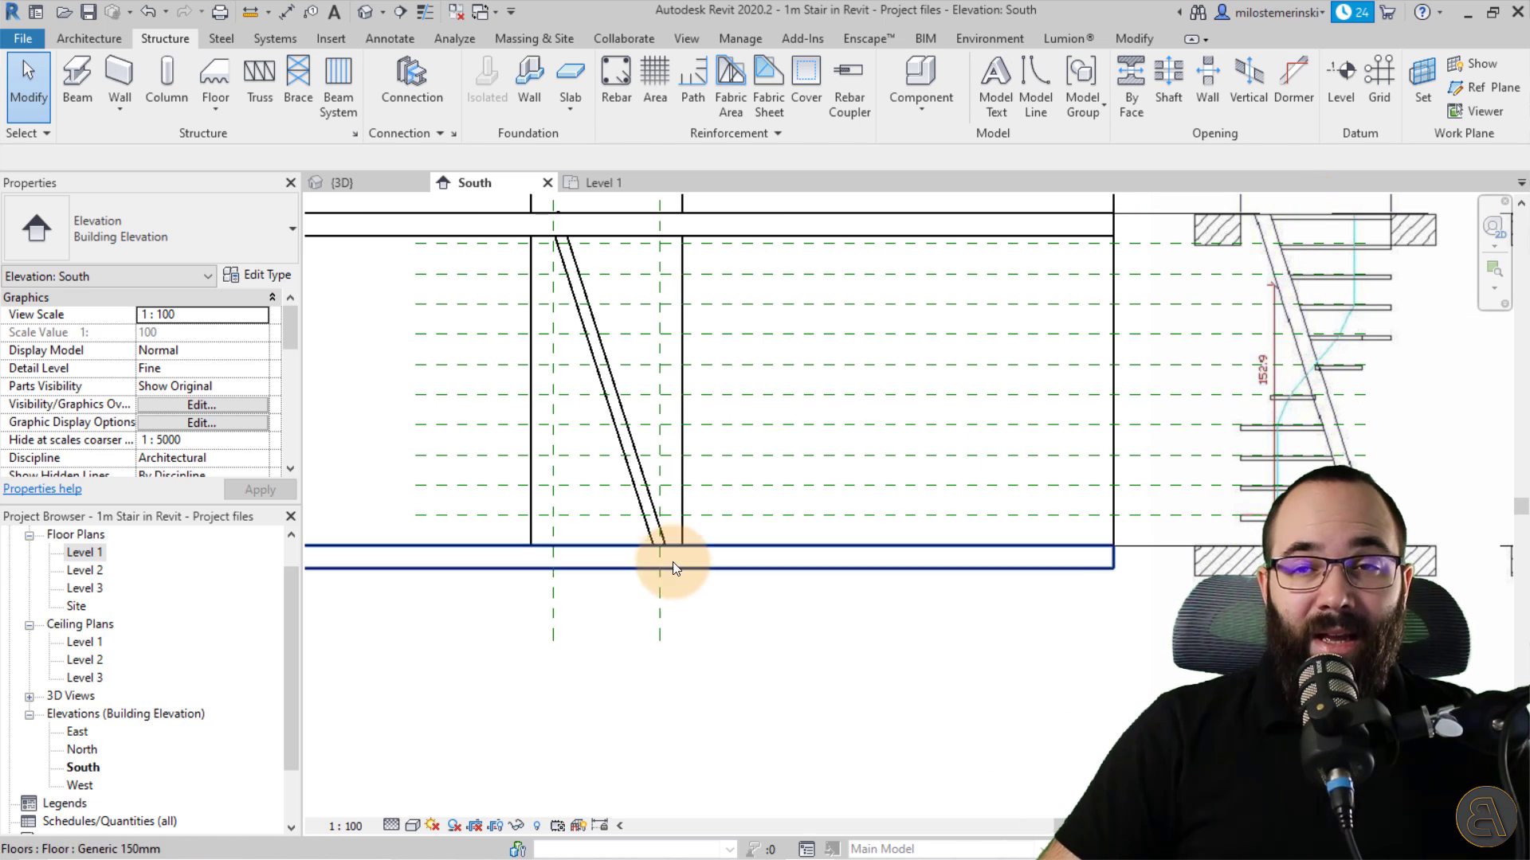
left_click(101, 39)
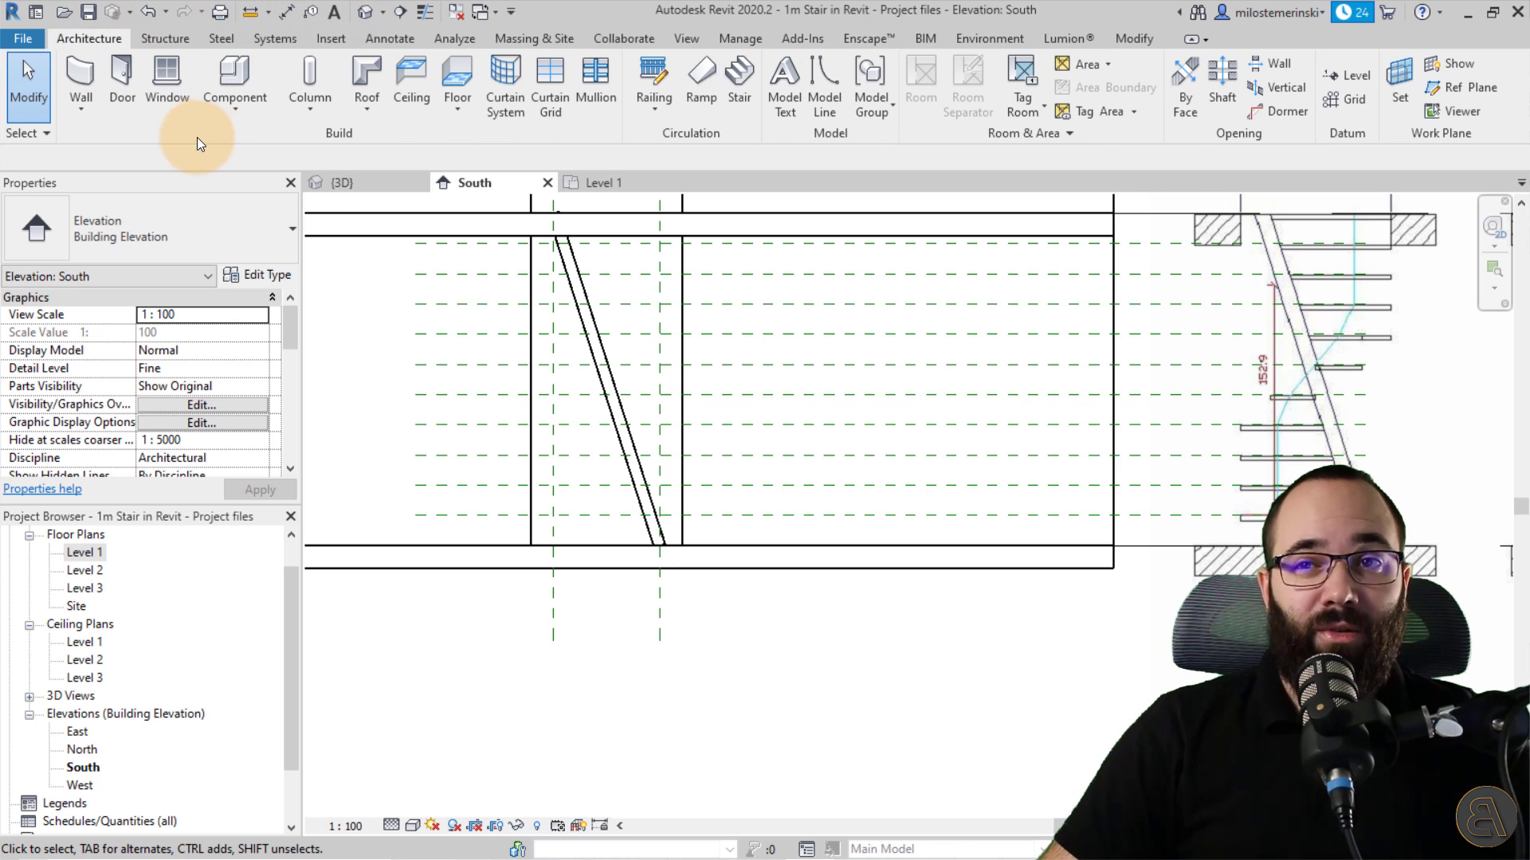
left_click(224, 111)
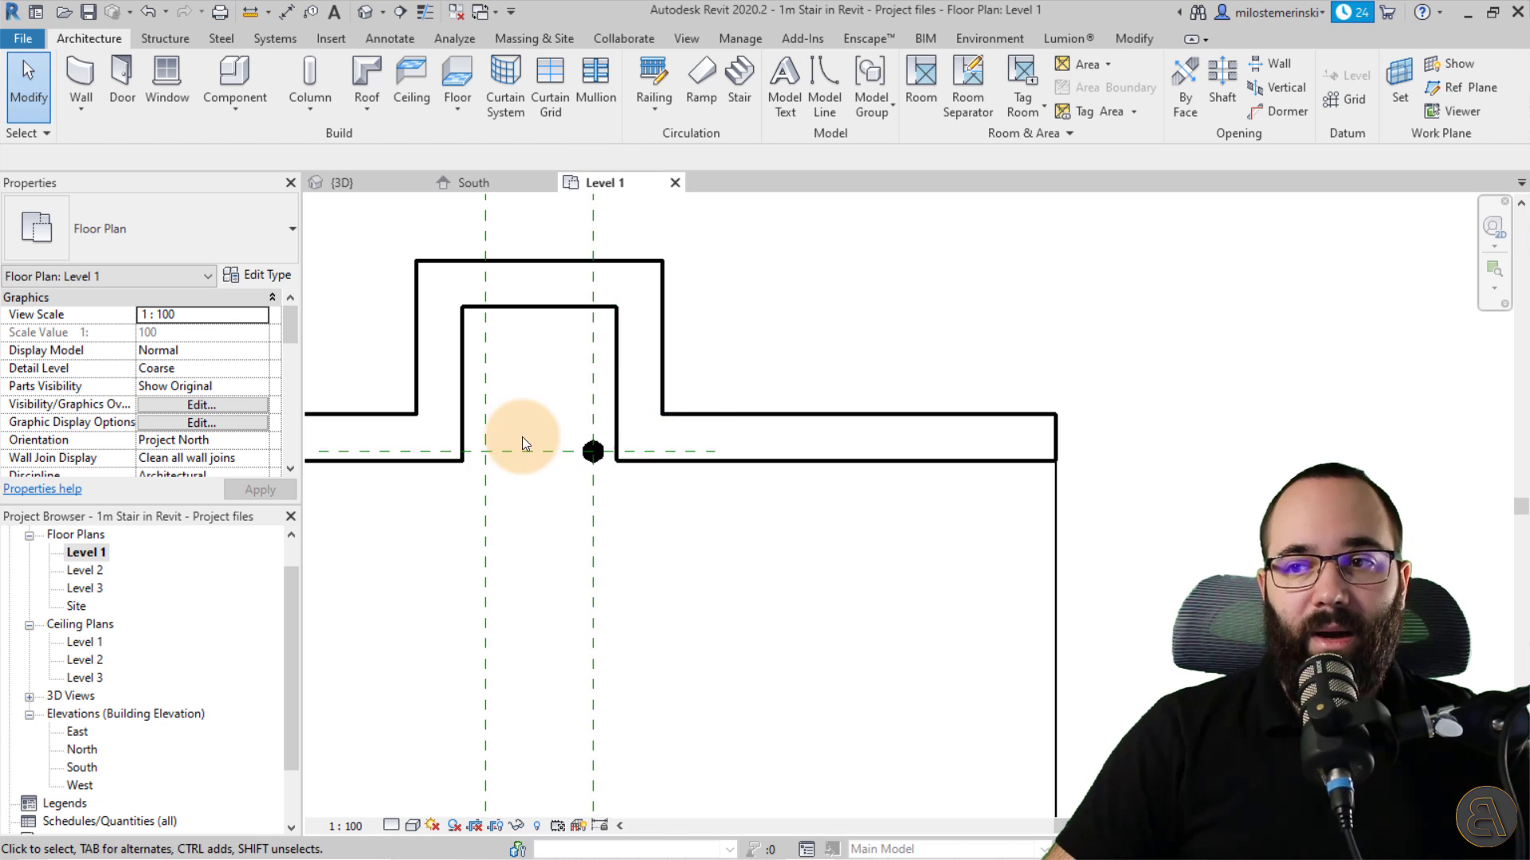
- Show the Level 1 floor plan around the recess with thin lines and the Fine detail level
scroll(522, 437, "up", 2)
left_click(422, 12)
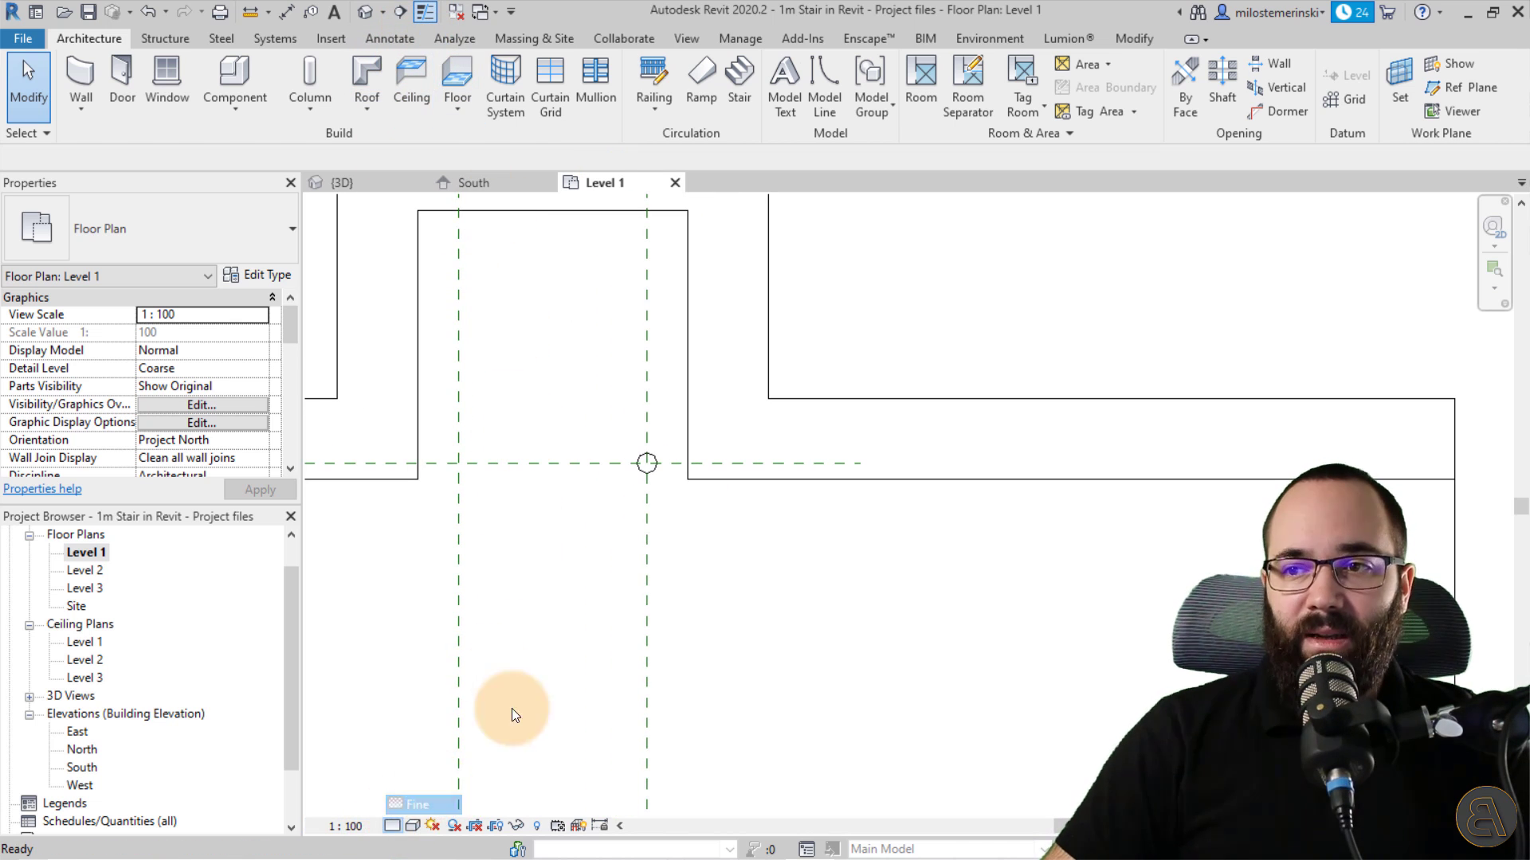
scroll(581, 466, "up", 1)
middle_click_drag(537, 423, 556, 487)
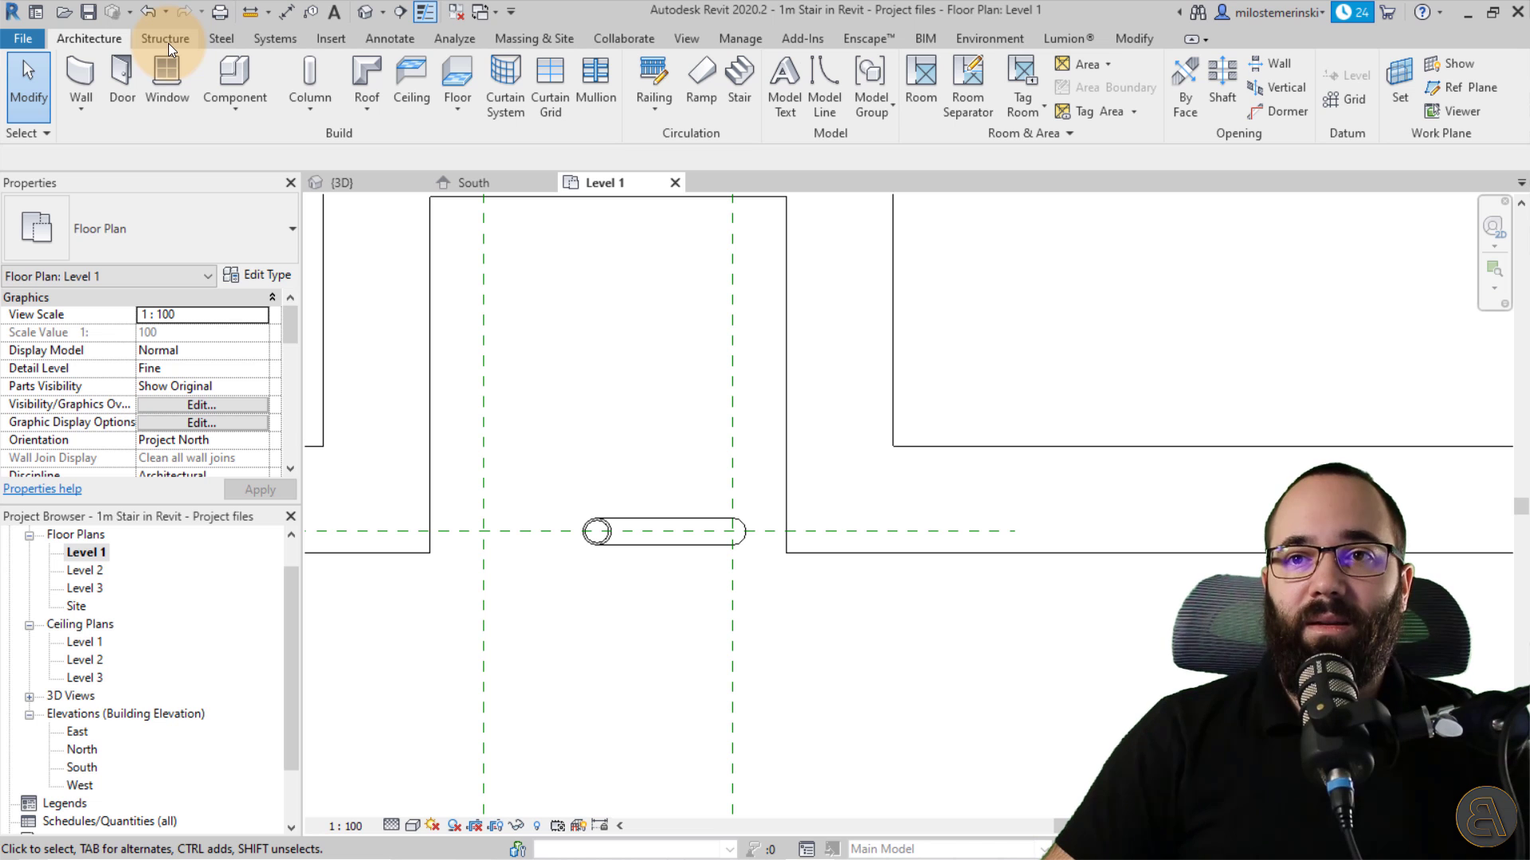
- Create an in-place model in the Stairs family category and accept its name
left_click(234, 108)
left_click(254, 189)
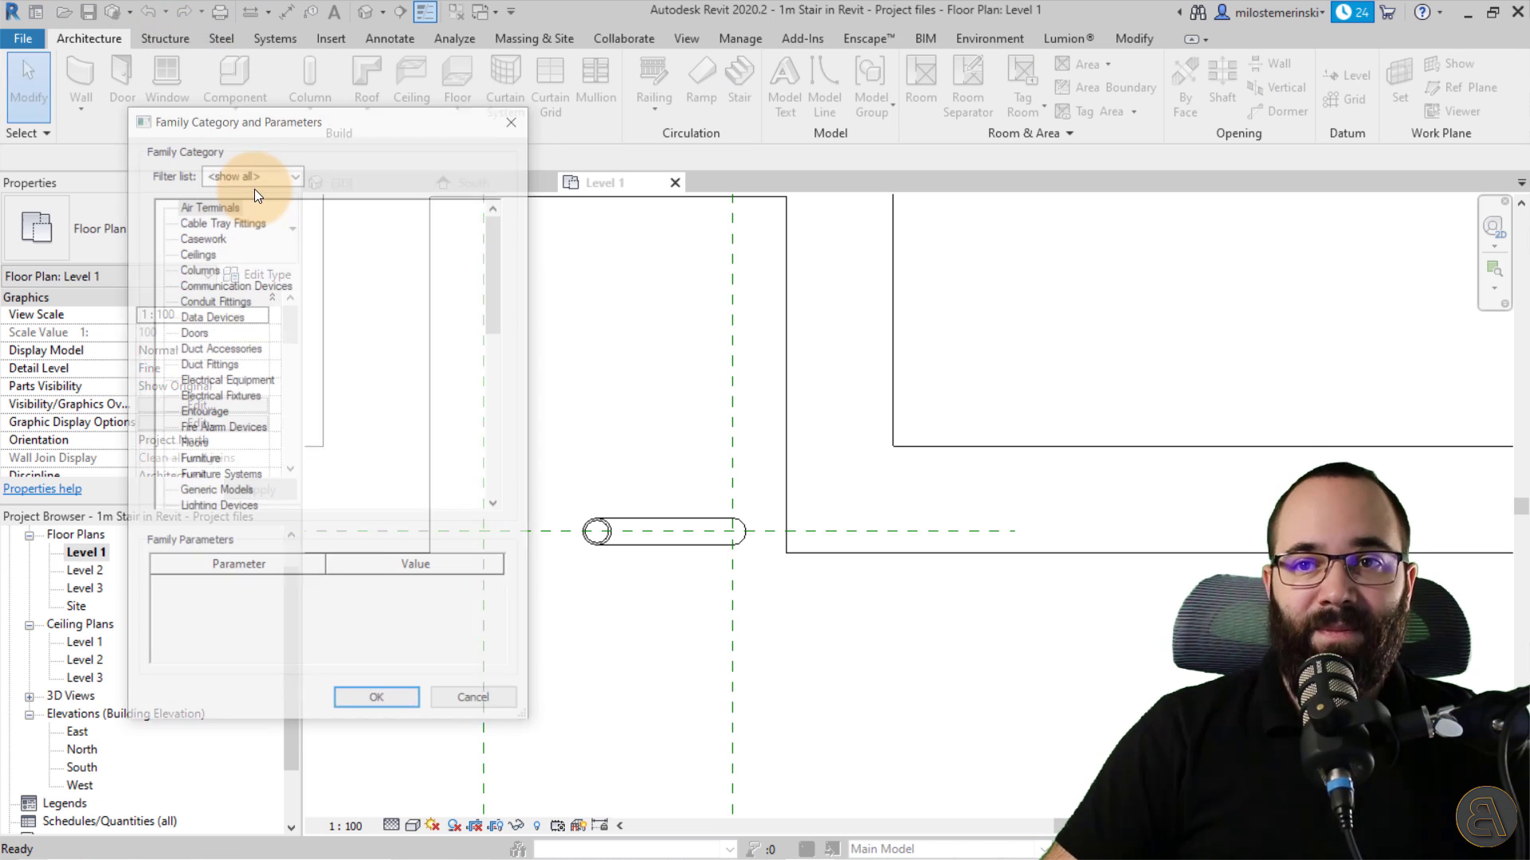
scroll(262, 319, "down", 7)
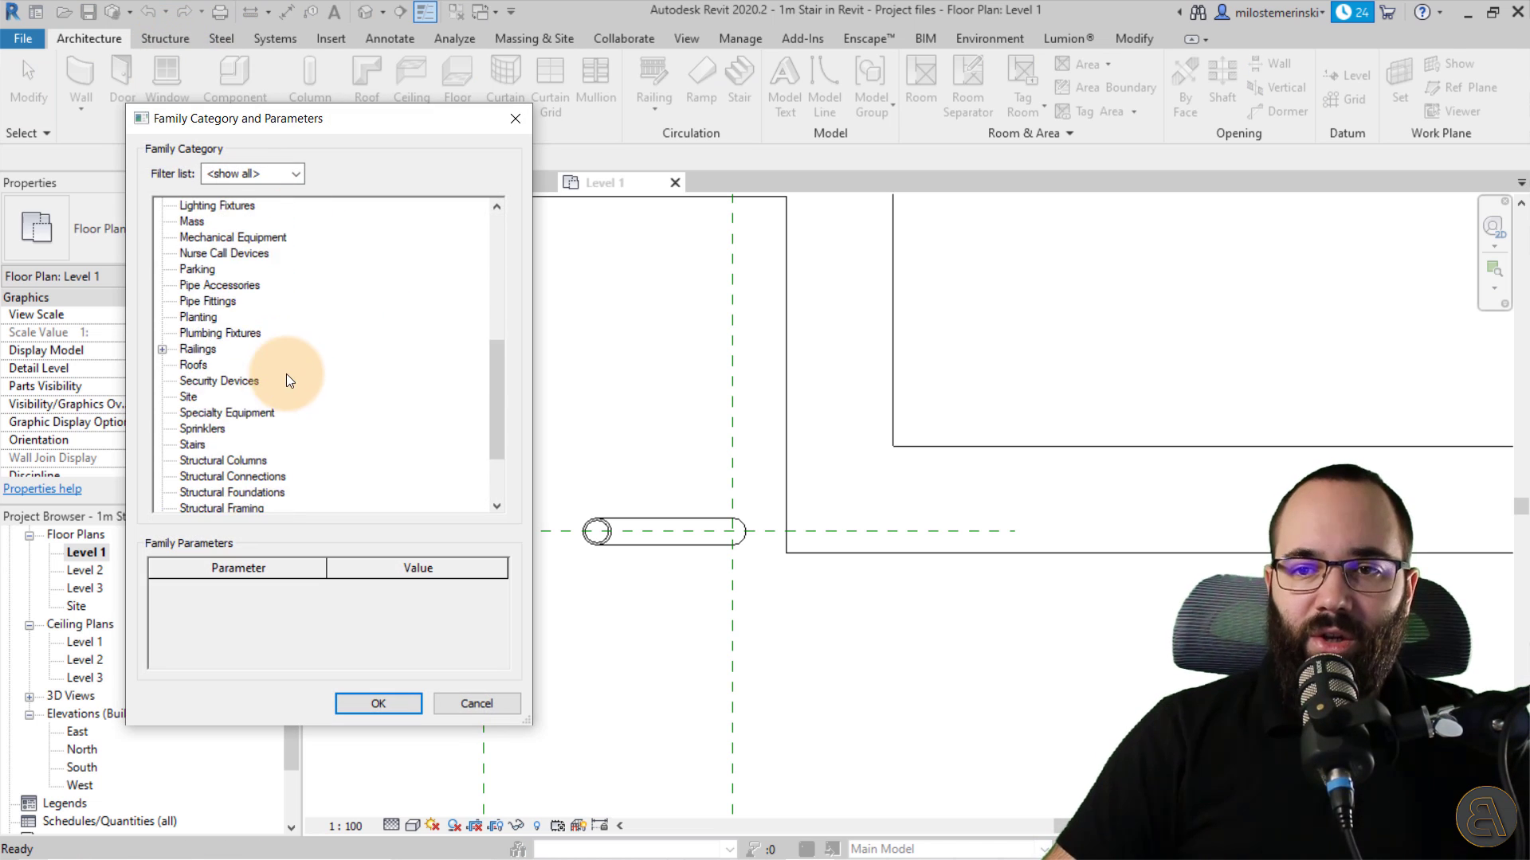
scroll(288, 394, "down", 2)
double_click(199, 381)
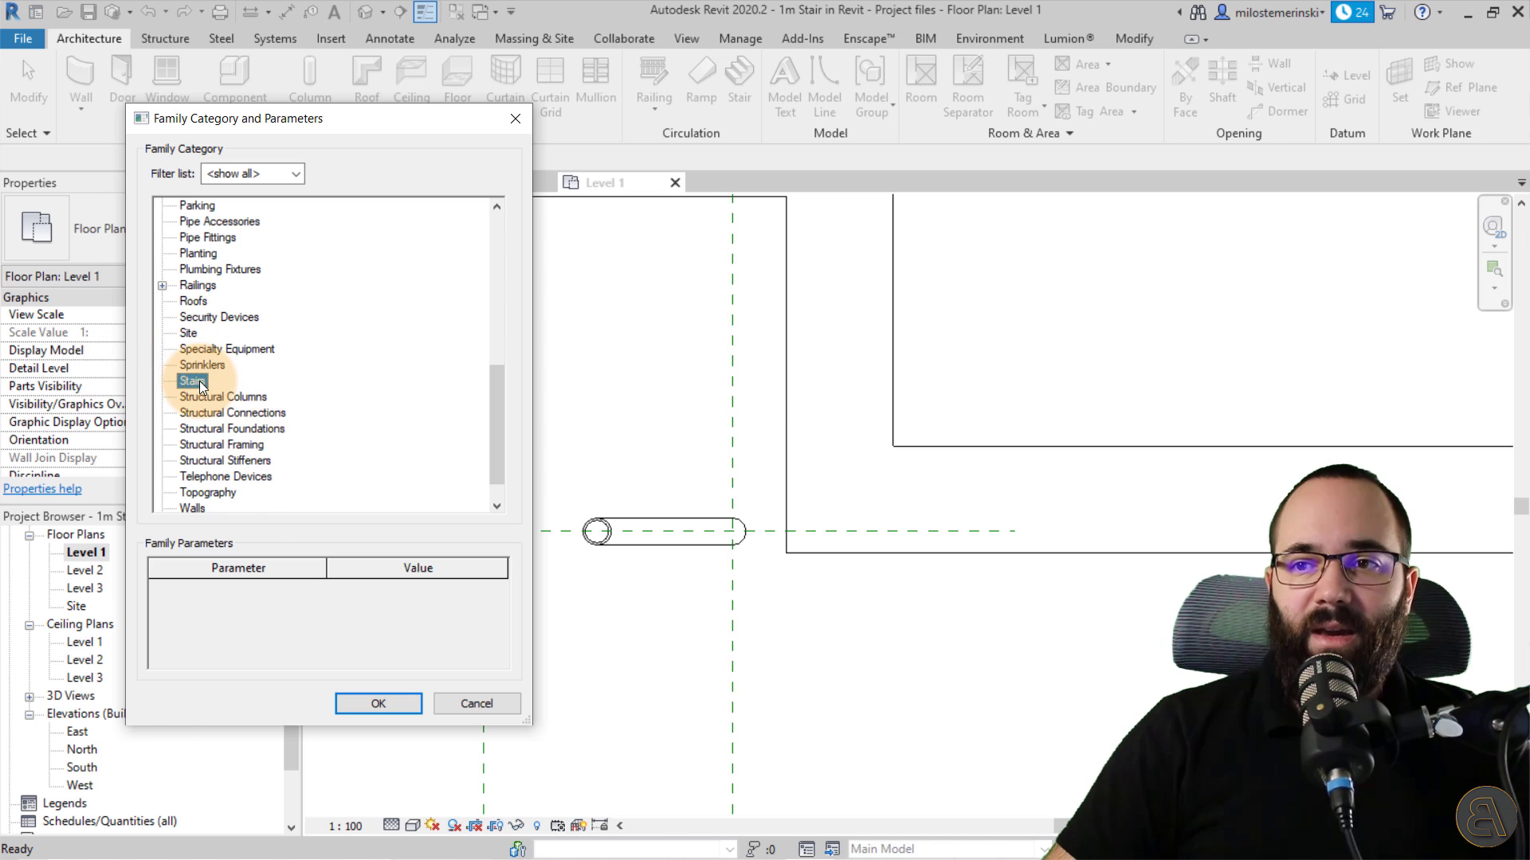
left_click(694, 387)
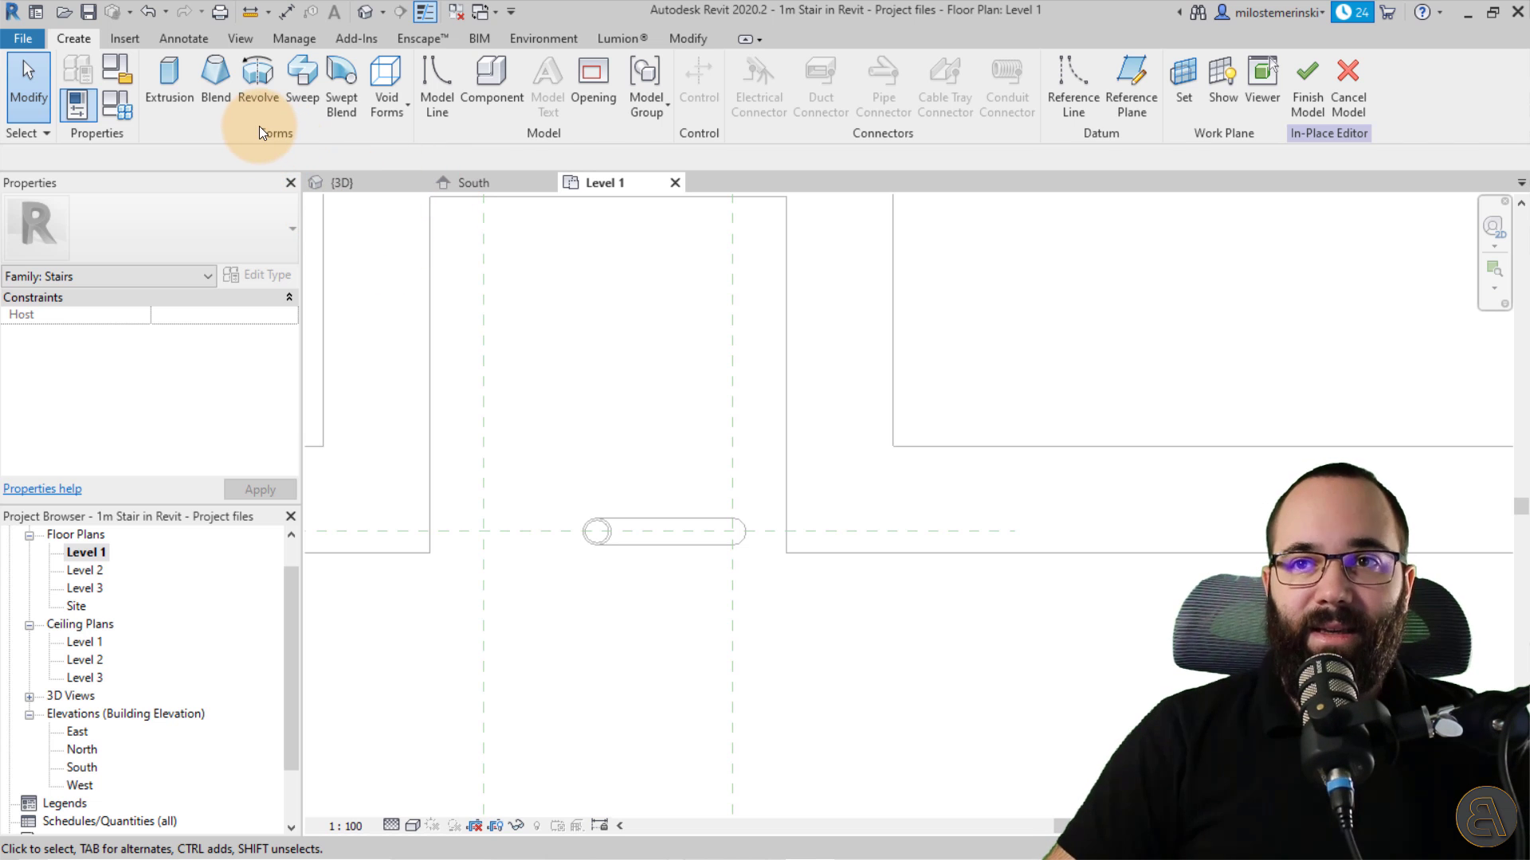
- Start an extrusion and sketch a circle of about 38 mm radius over the slanted column's base outline, centred on the reference plane intersection
left_click(175, 98)
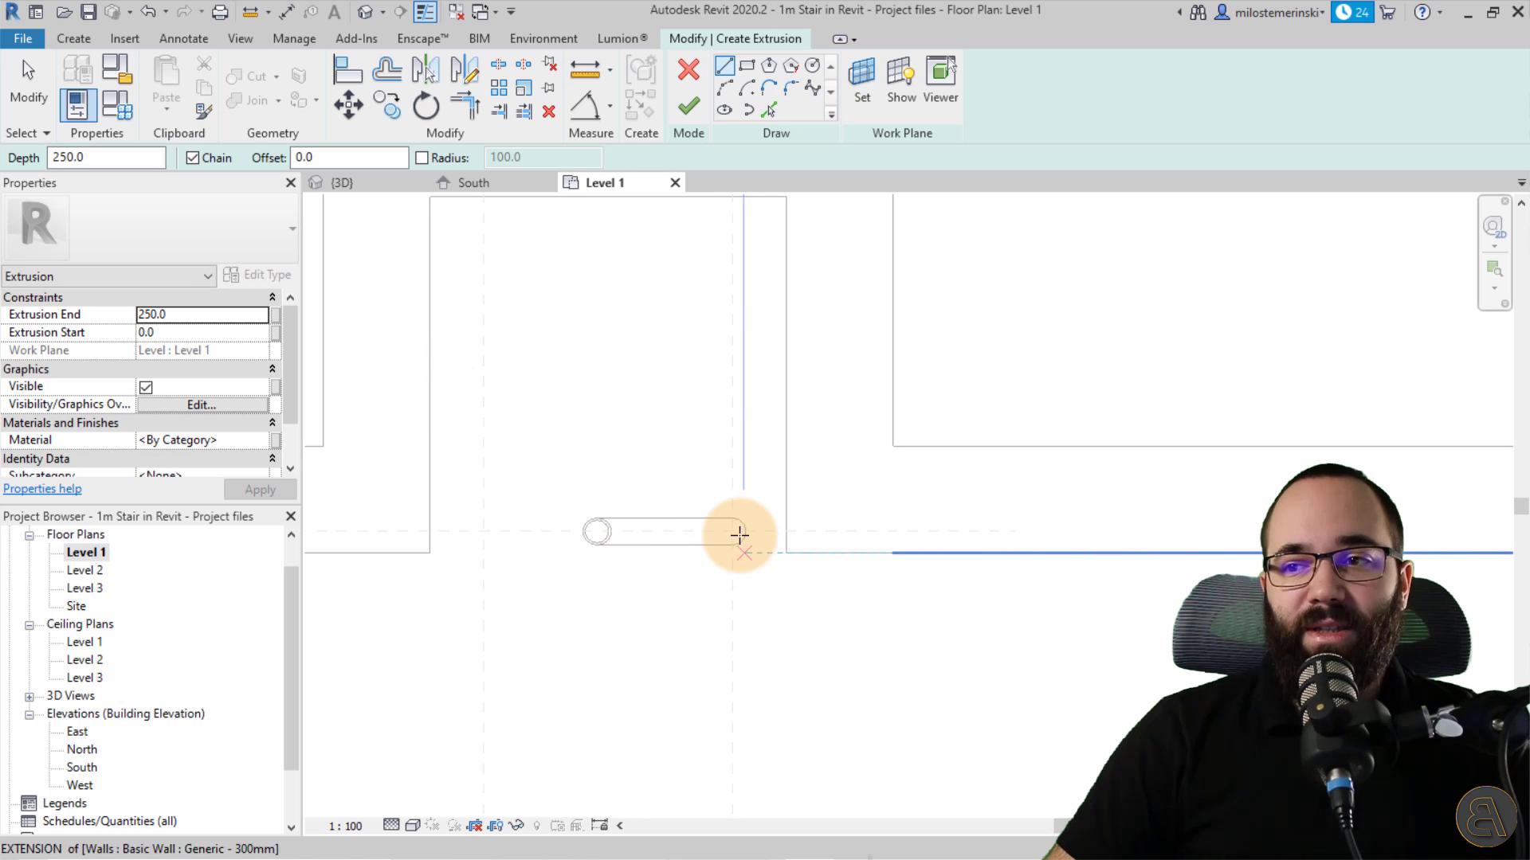
scroll(738, 532, "up", 3)
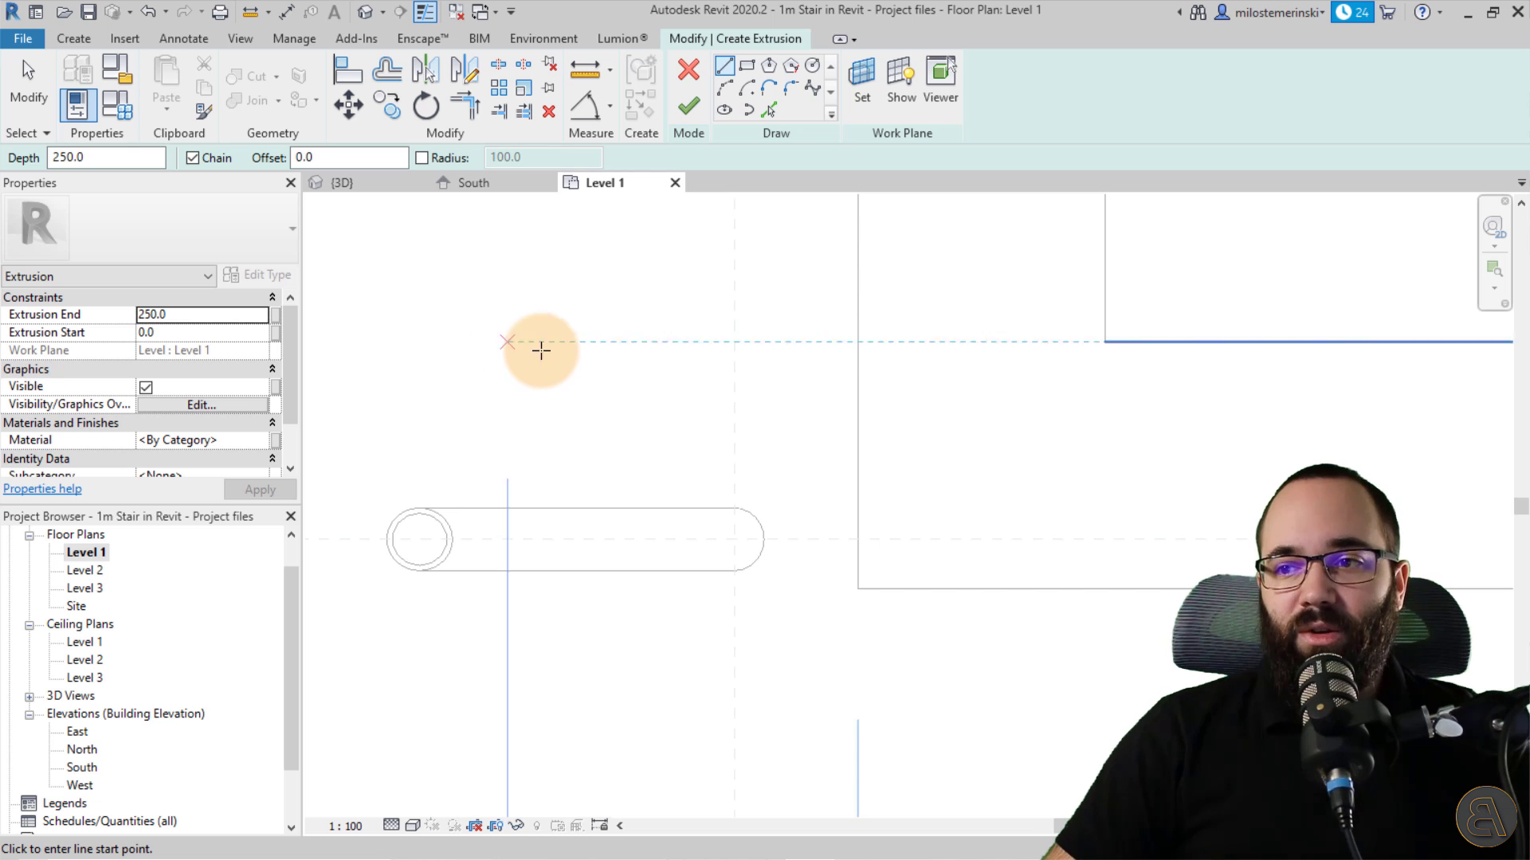
scroll(741, 563, "up", 5)
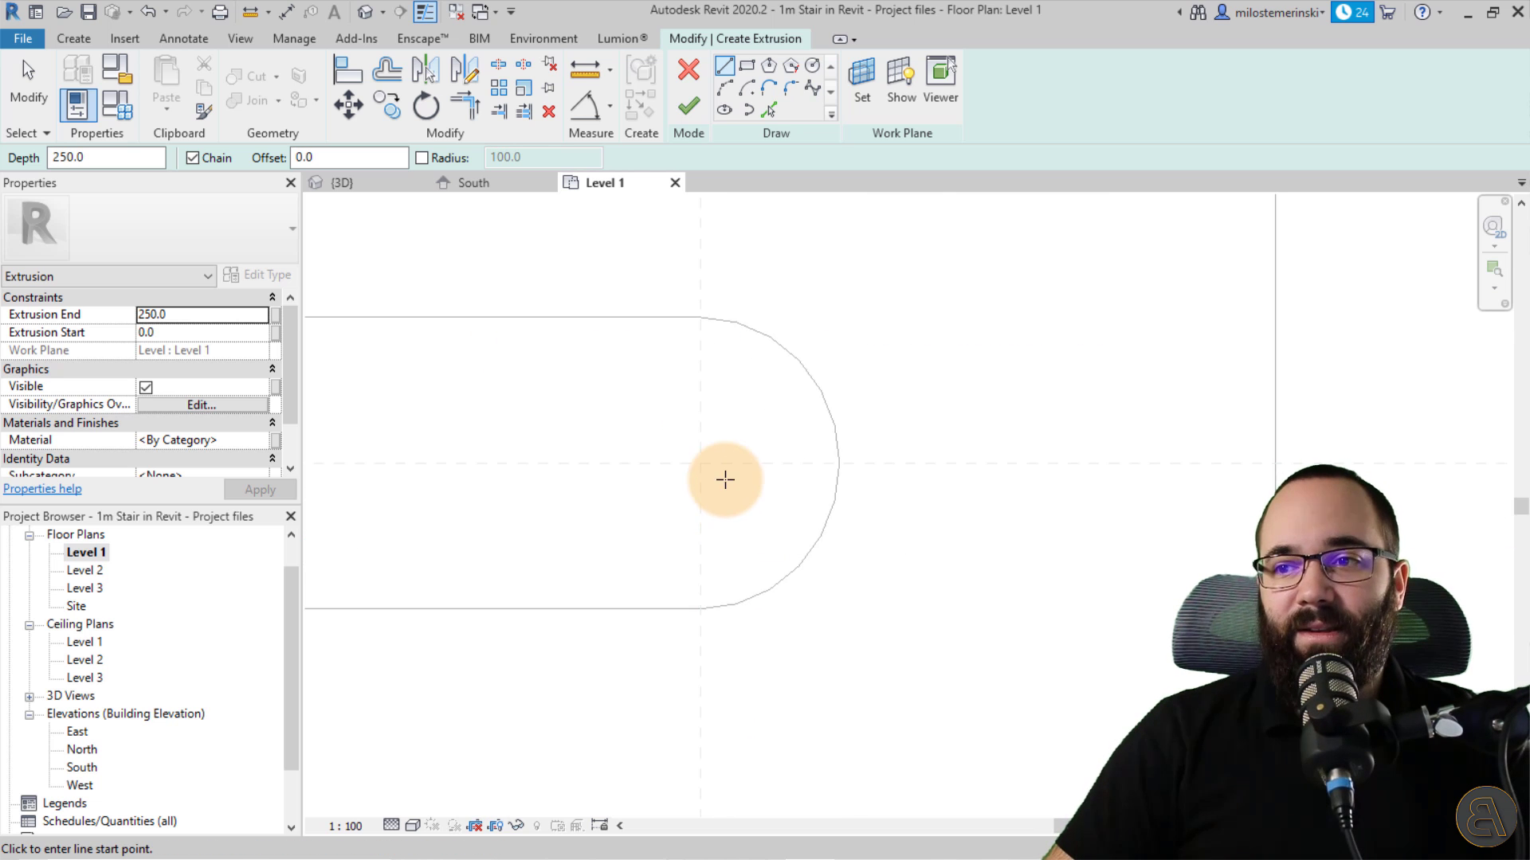
left_click(812, 65)
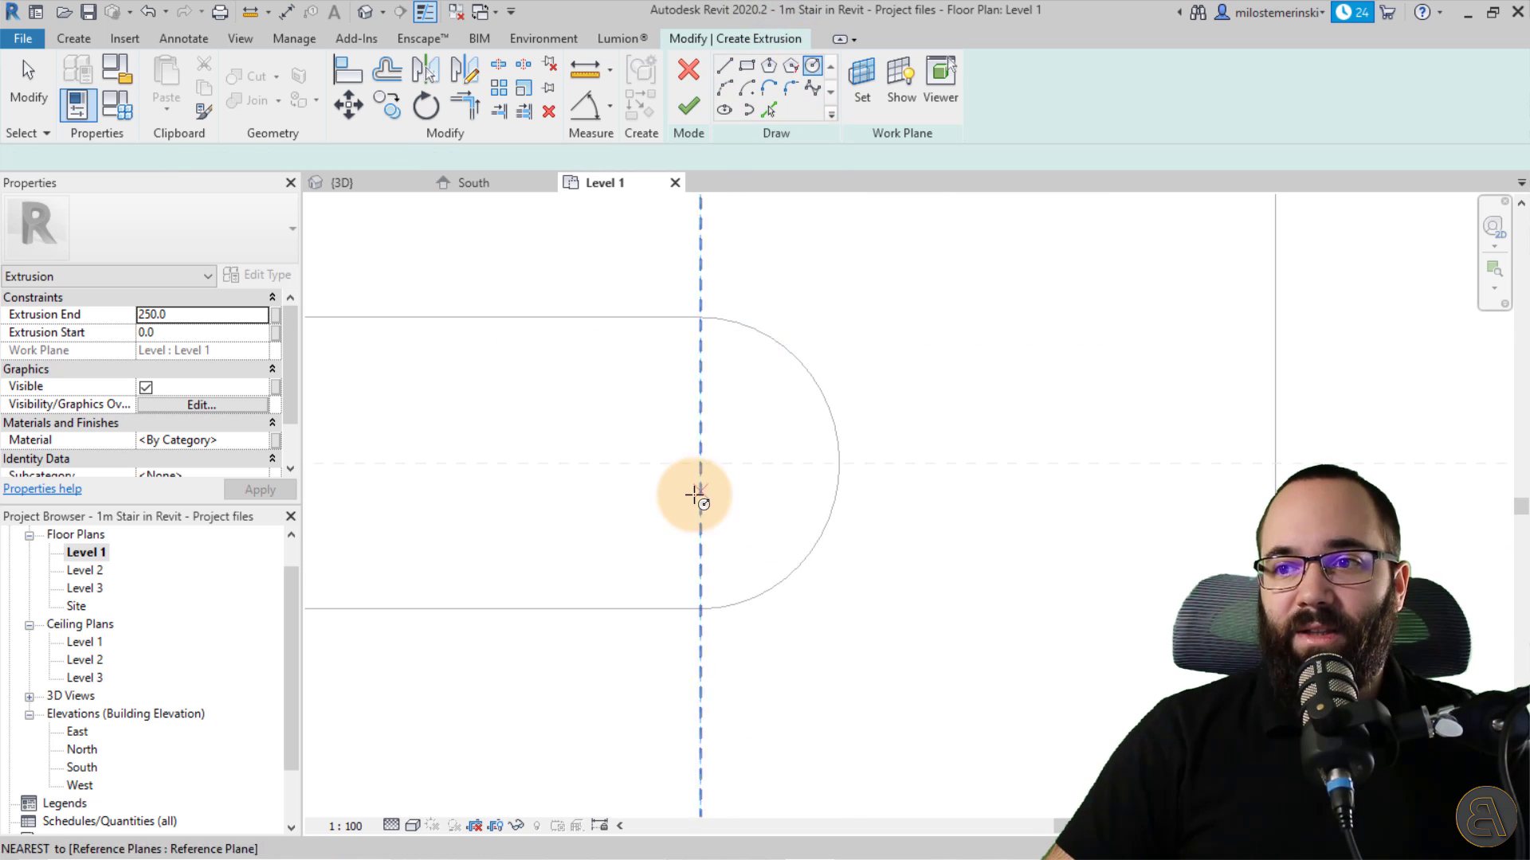
left_click(700, 463)
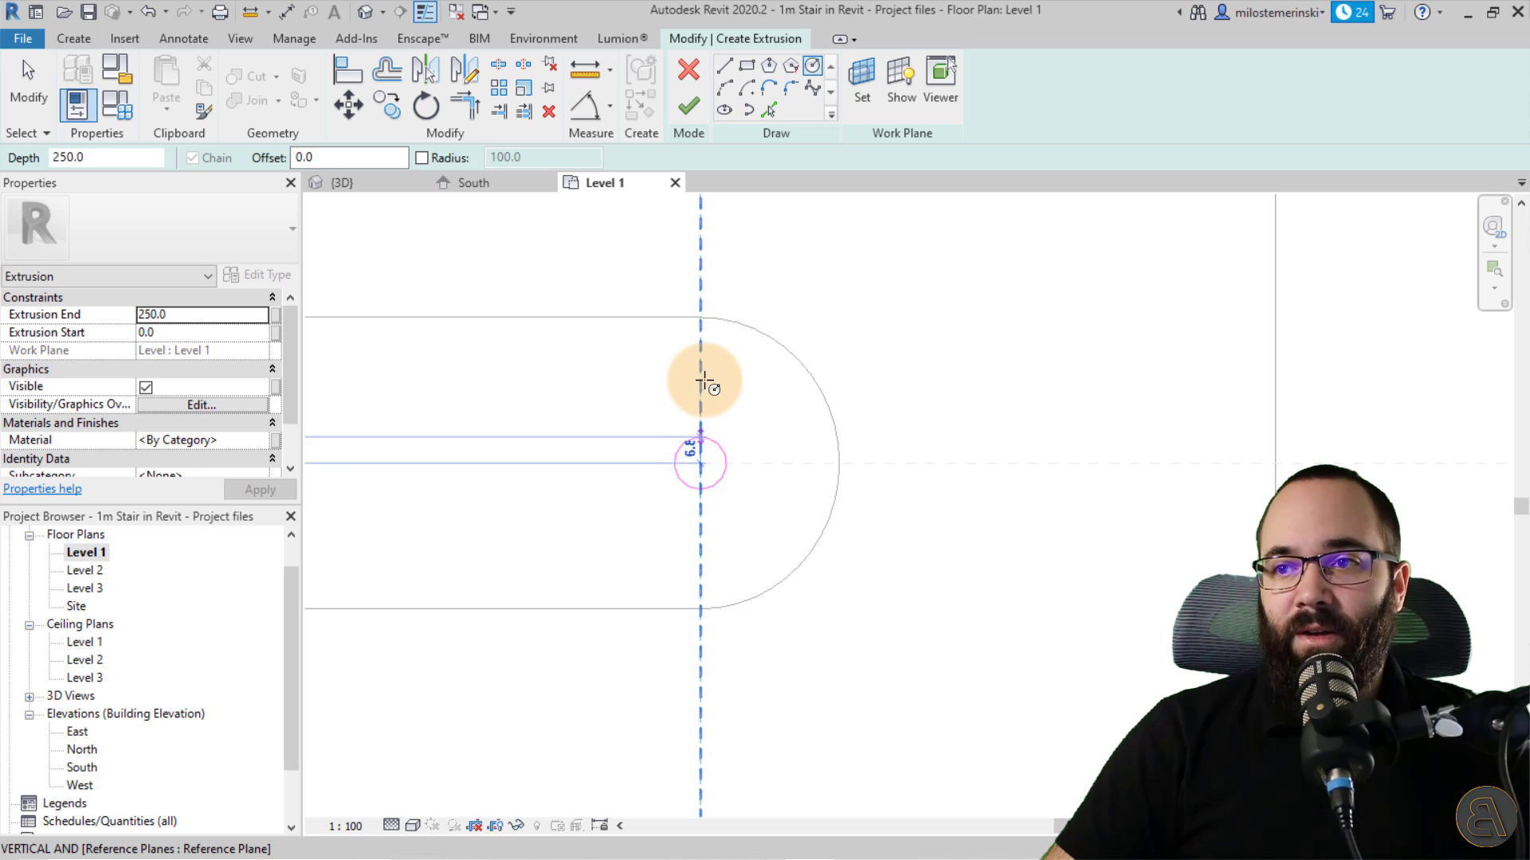
left_click(701, 316)
scroll(820, 489, "down", 6)
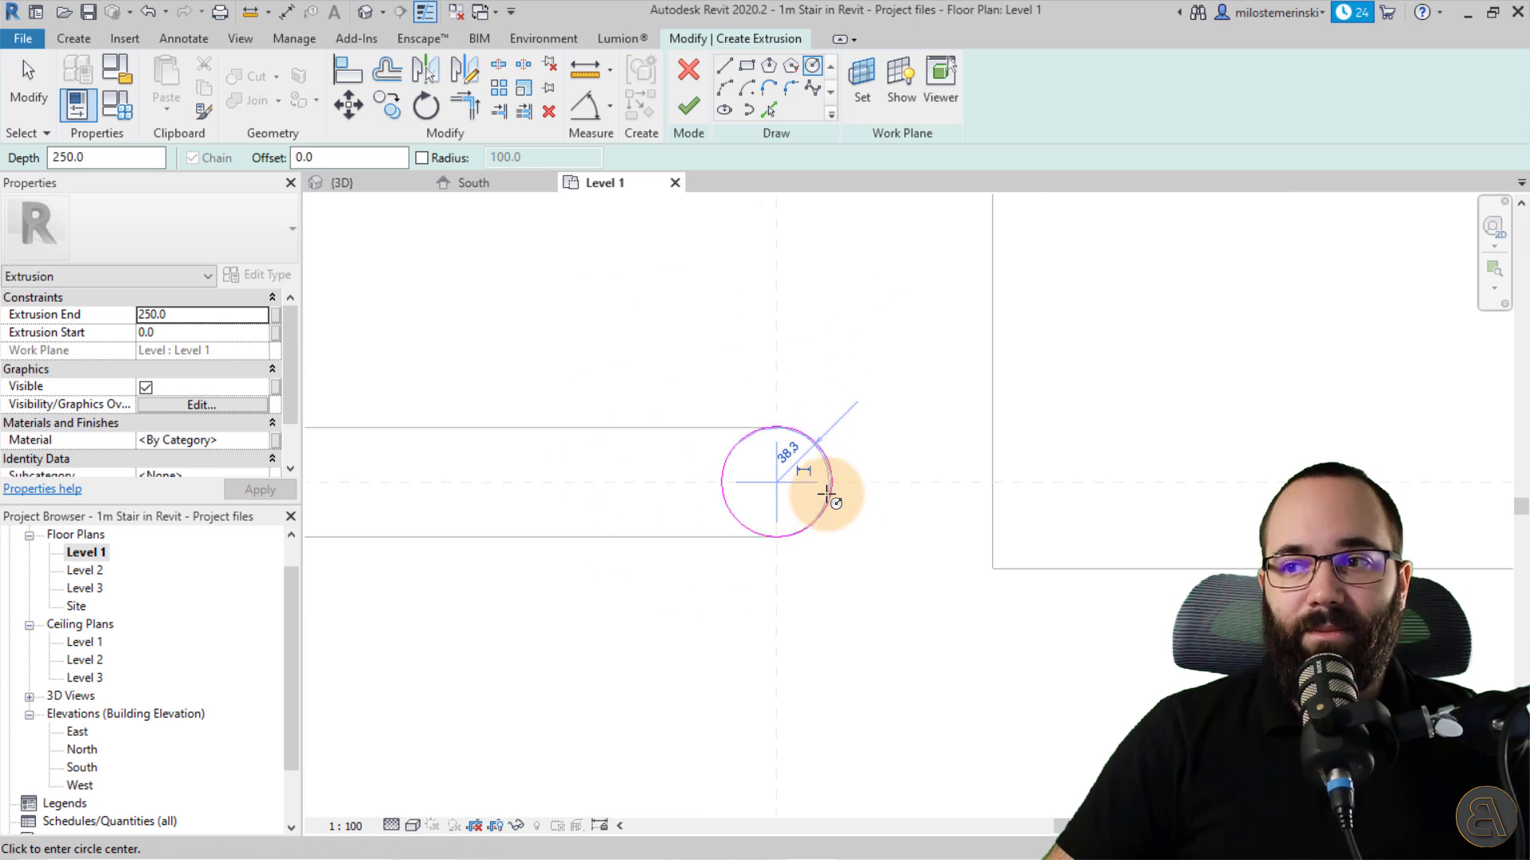
middle_click_drag(730, 512, 706, 532)
- Sketch a horizontal line from the circle's lowest point across the recess opening, ending beyond the opposite recess wall
left_click(725, 67)
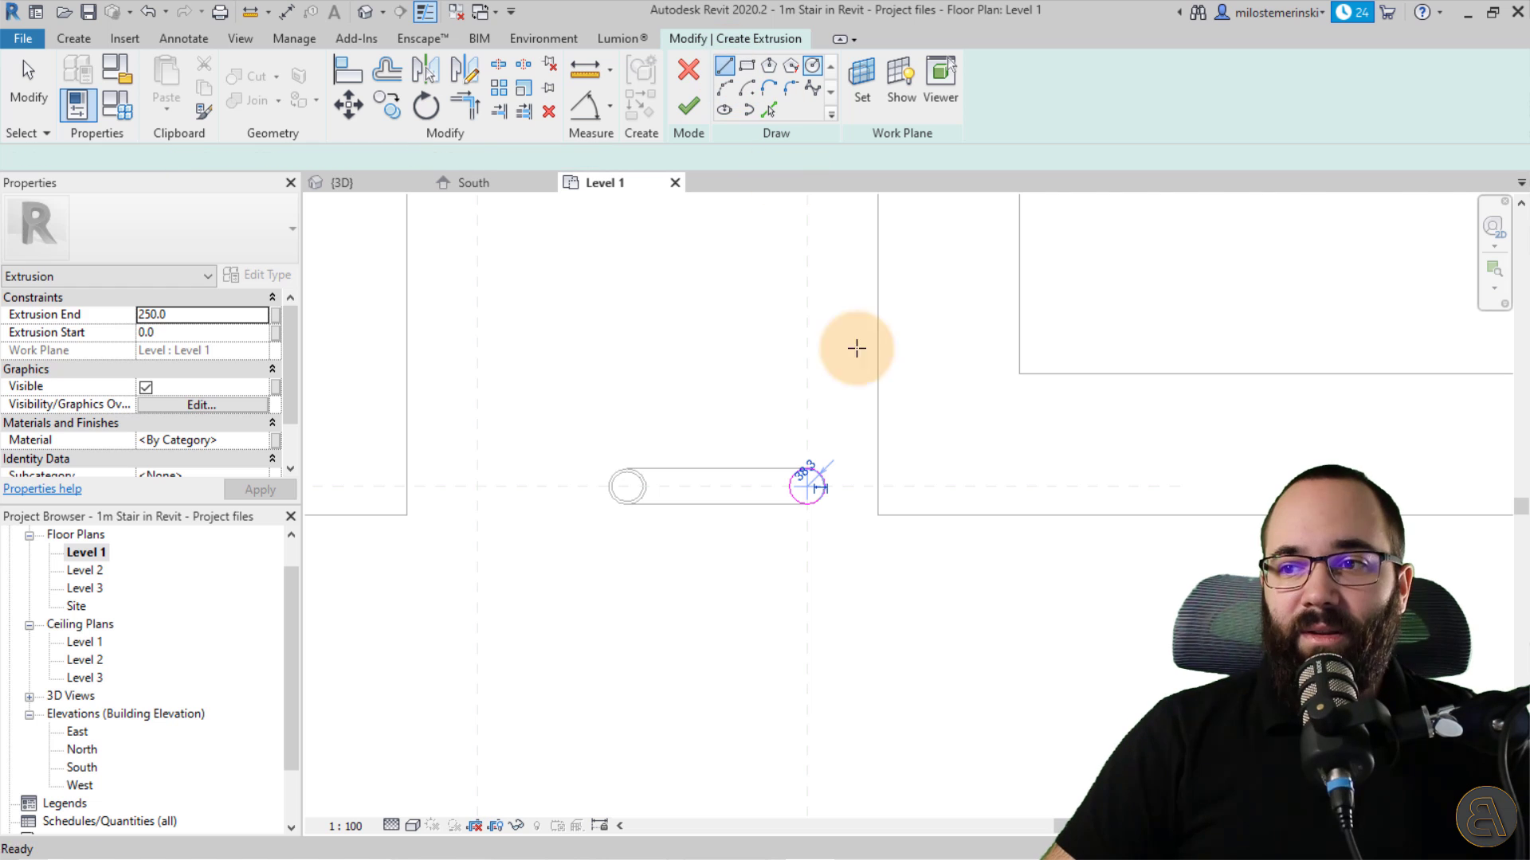
left_click(807, 504)
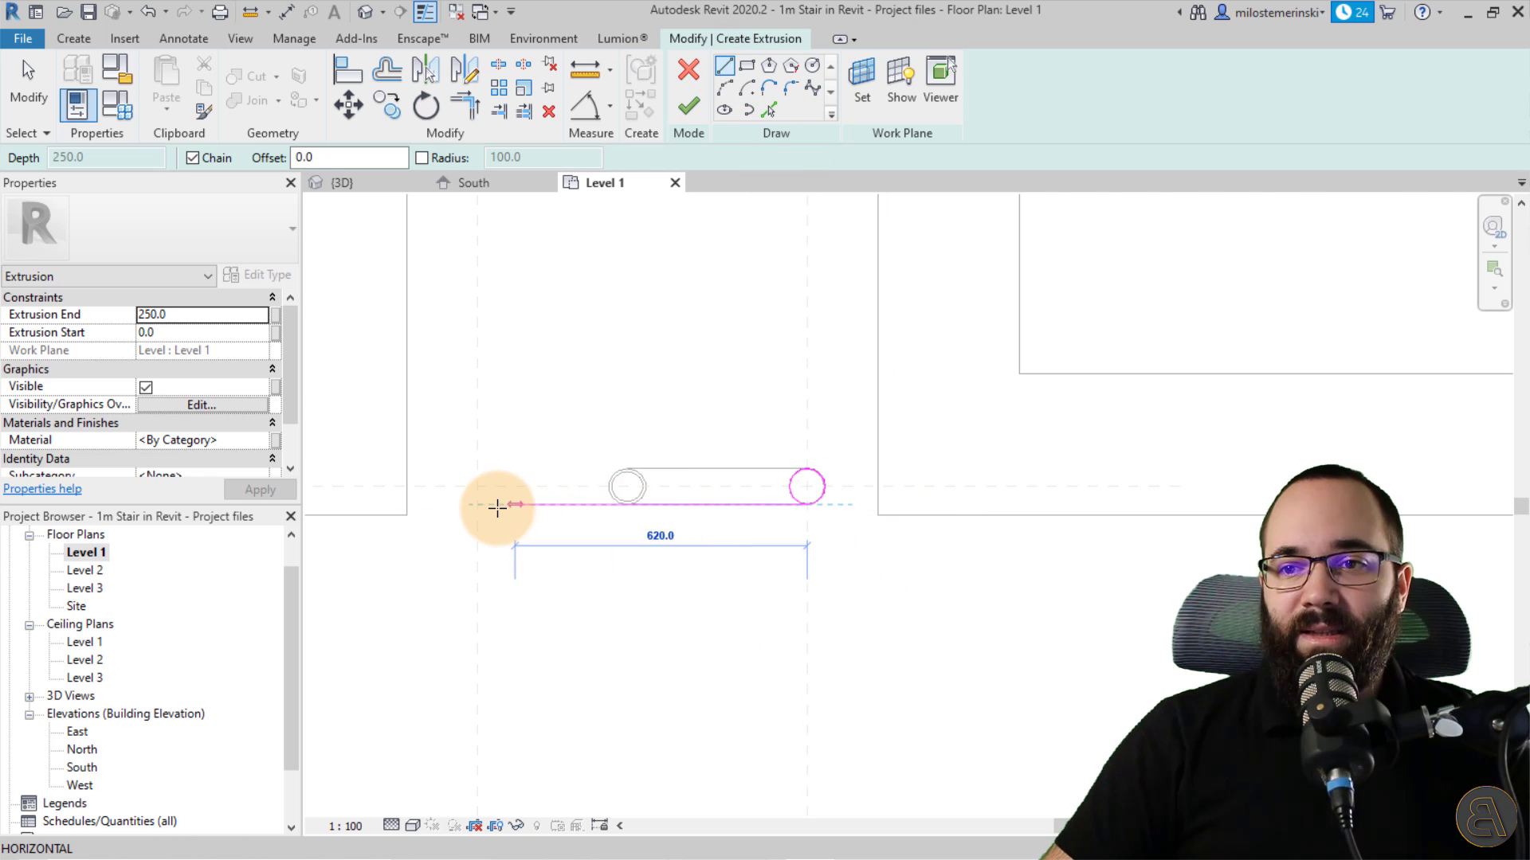
left_click(347, 505)
key("Escape")
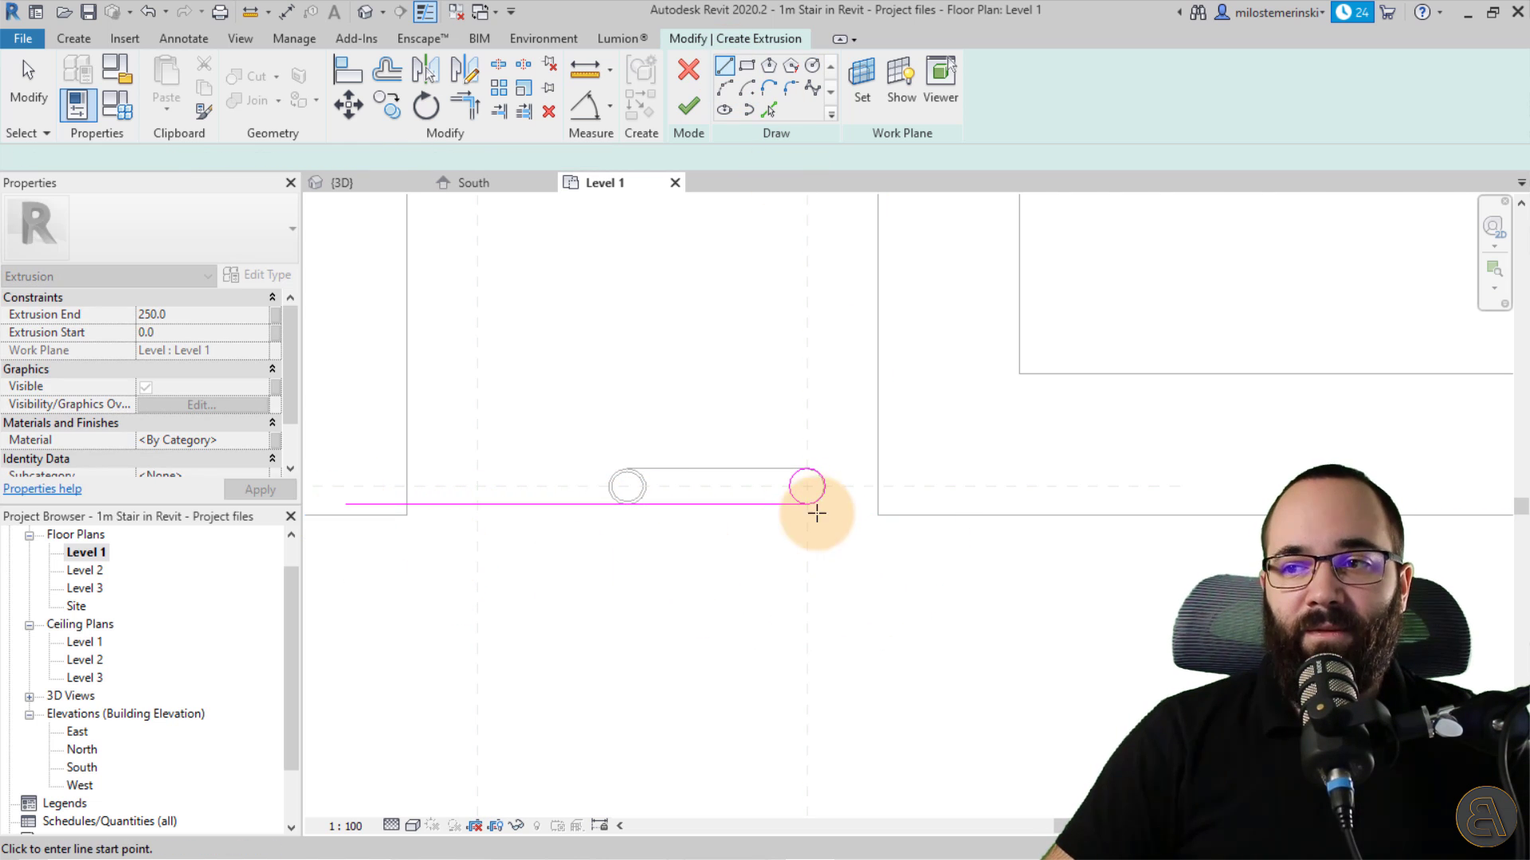
- Sketch a line from the circle's centre toward the opposite recess wall at 176° with a length of 174 mm
left_click(806, 487)
scroll(523, 445, "down", 2)
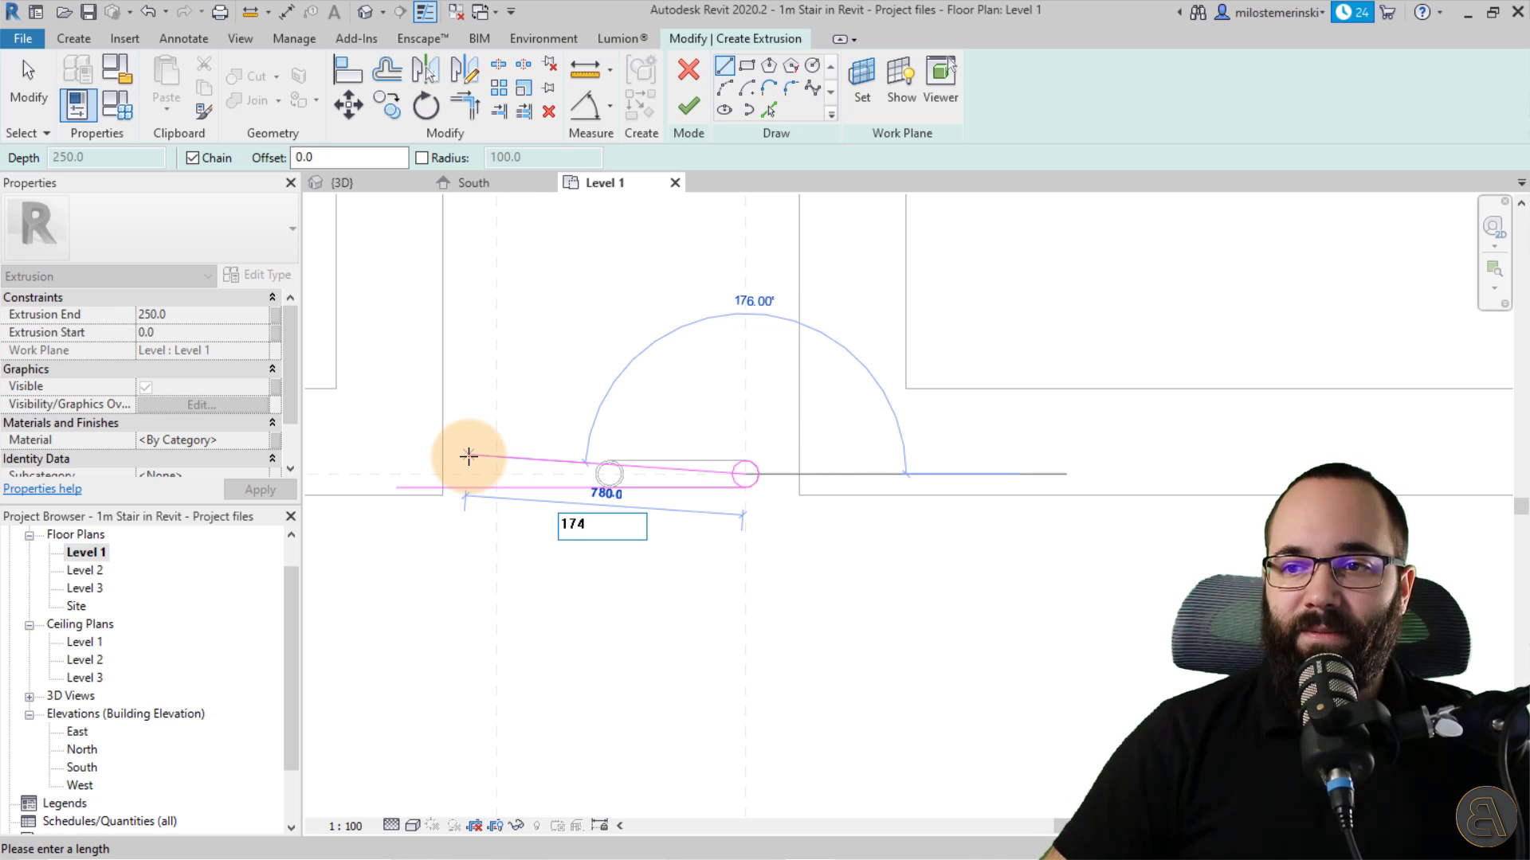
type("174")
key("Return")
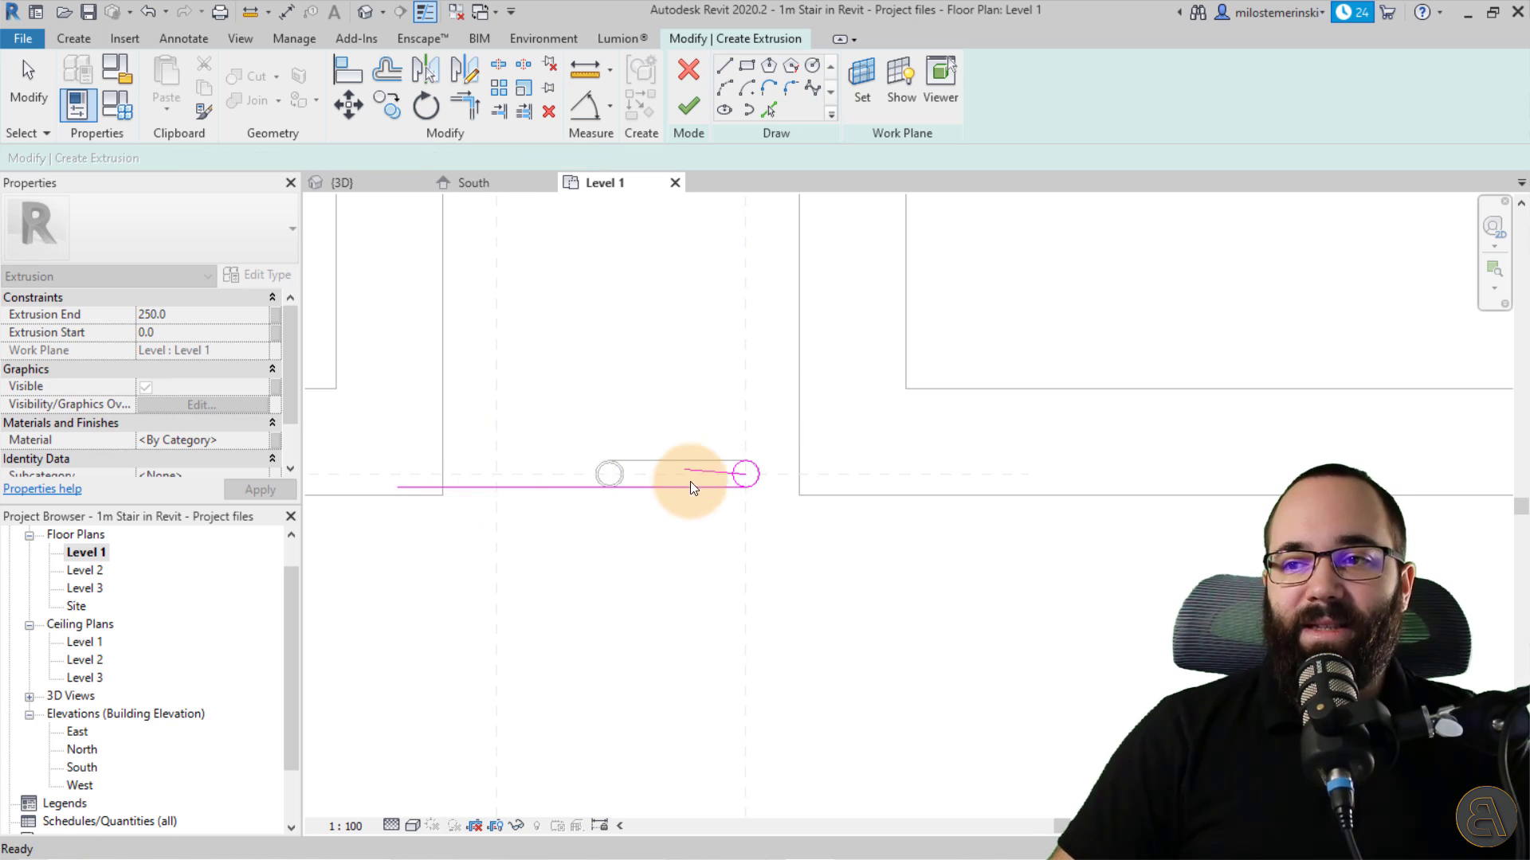
- Extend the angled line from the circle's centre past the opposite recess wall to a length of 1120 mm
scroll(721, 475, "up", 3)
left_click(720, 476)
scroll(726, 479, "down", 4)
mouse_move(691, 472)
left_mouse_down()
mouse_move(451, 437)
mouse_move(416, 461)
mouse_move(397, 434)
left_mouse_up()
scroll(403, 447, "up", 2)
left_click(618, 547)
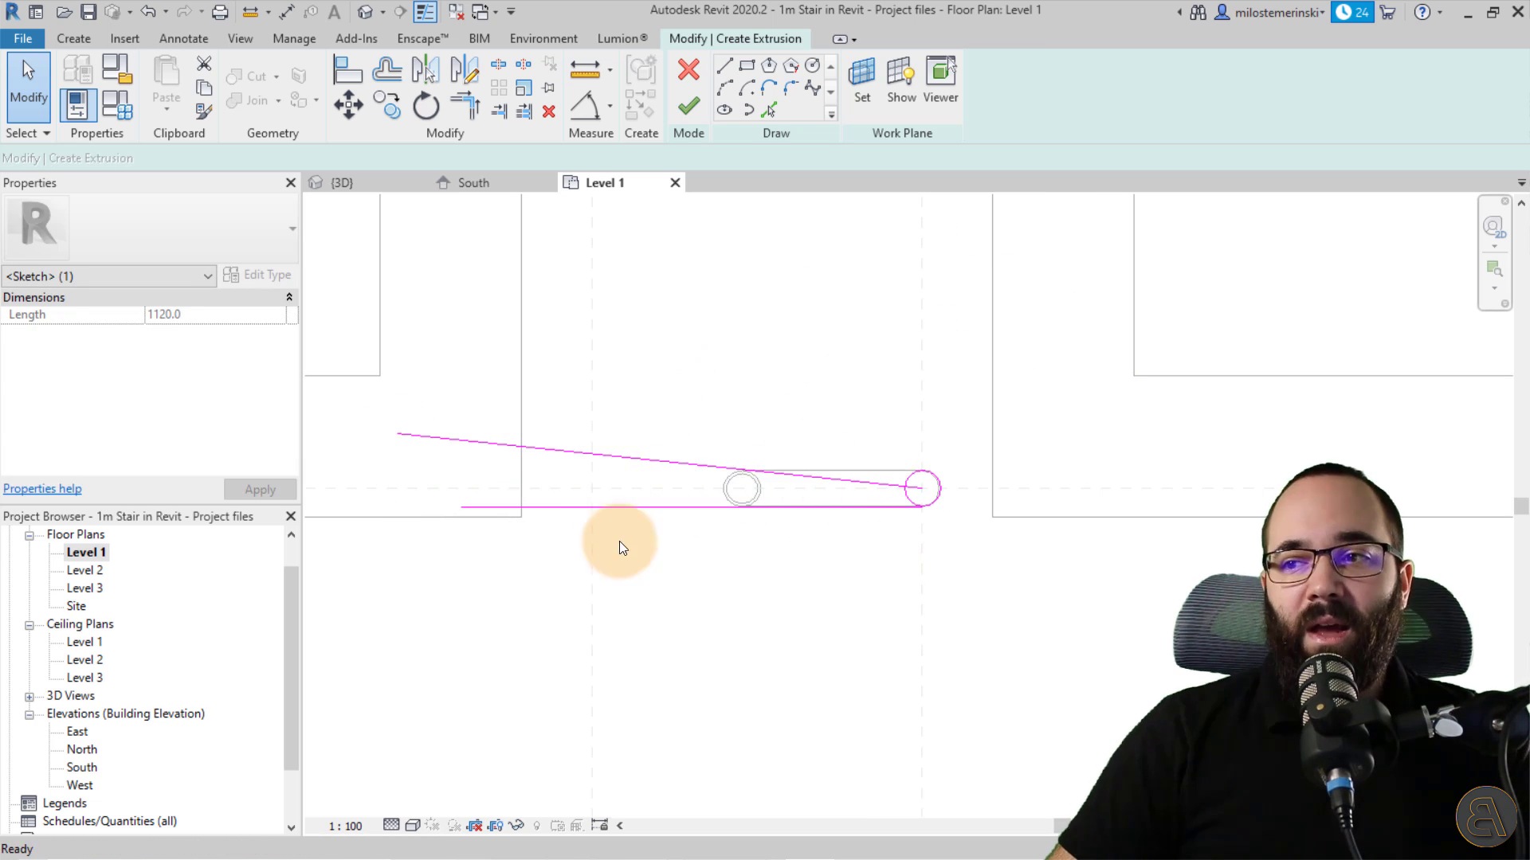
middle_click_drag(732, 571, 611, 564)
middle_click_drag(623, 477, 714, 507)
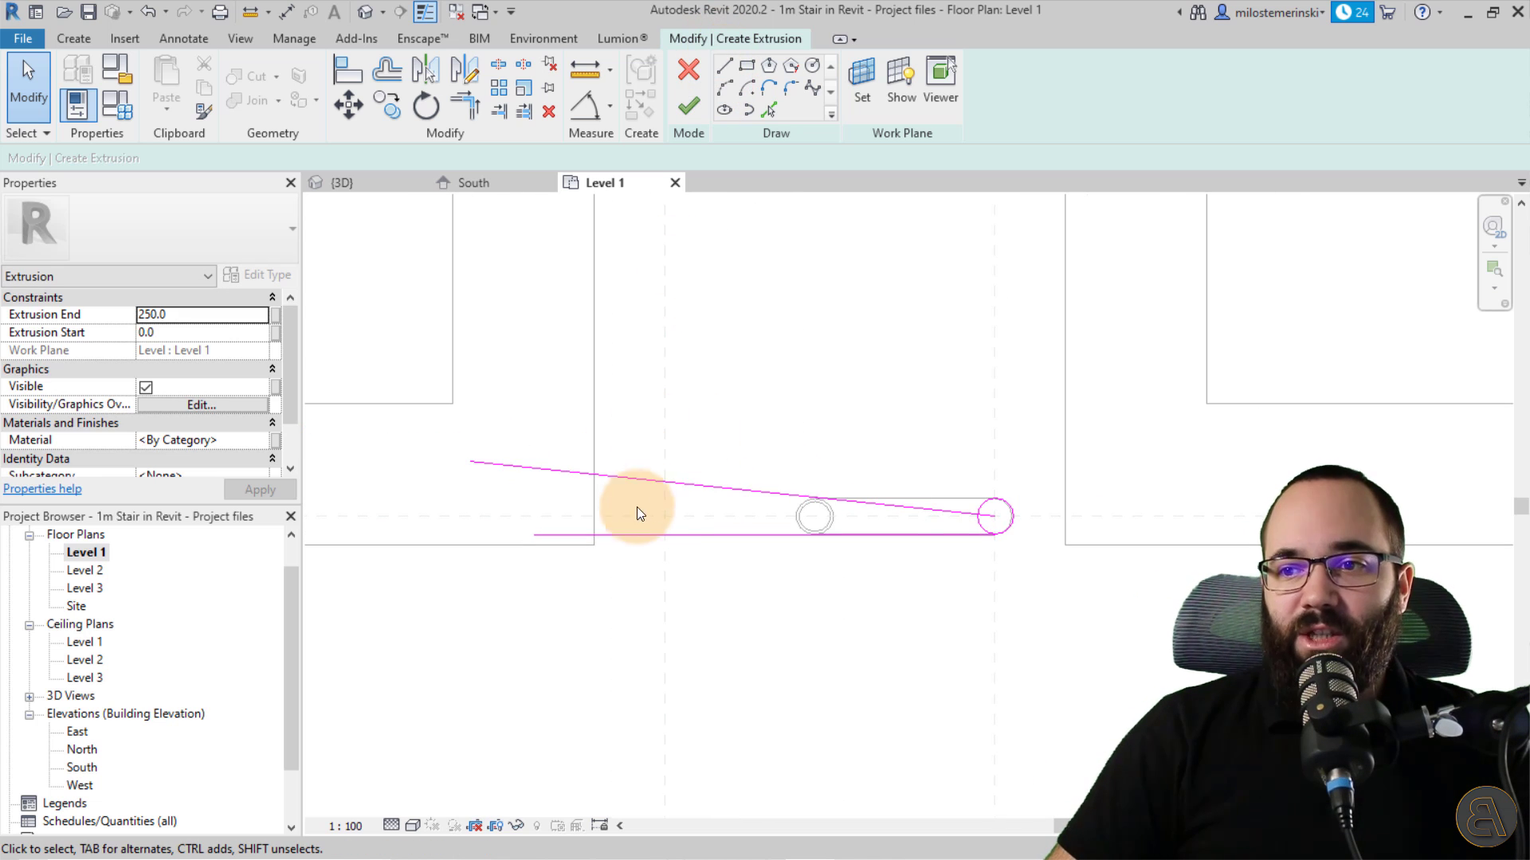
- Mirror the horizontal line about the angled line to form the tread's other long edge
left_click(628, 544)
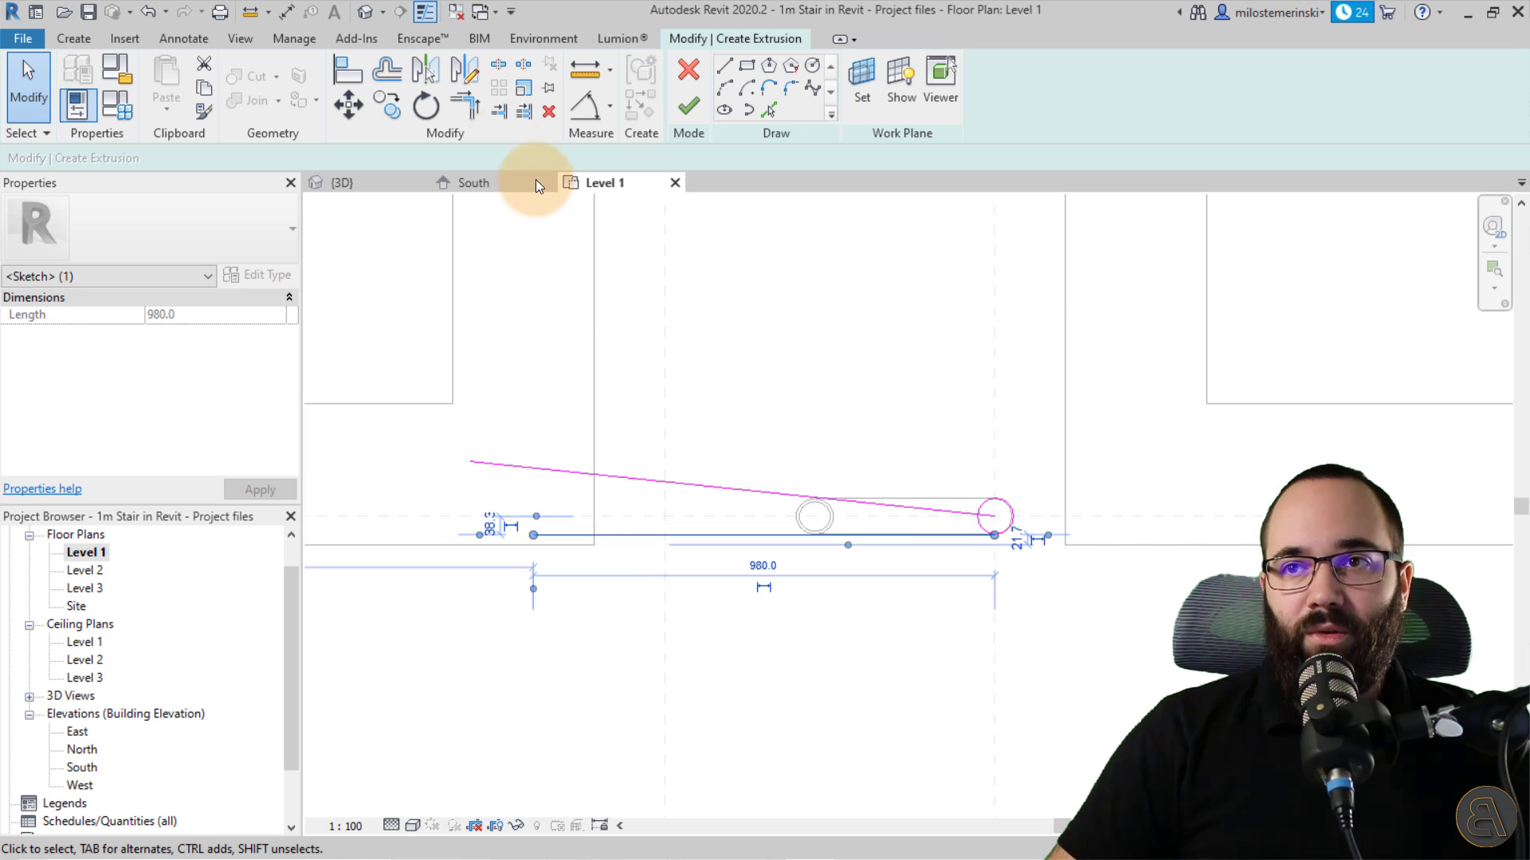
left_click(417, 70)
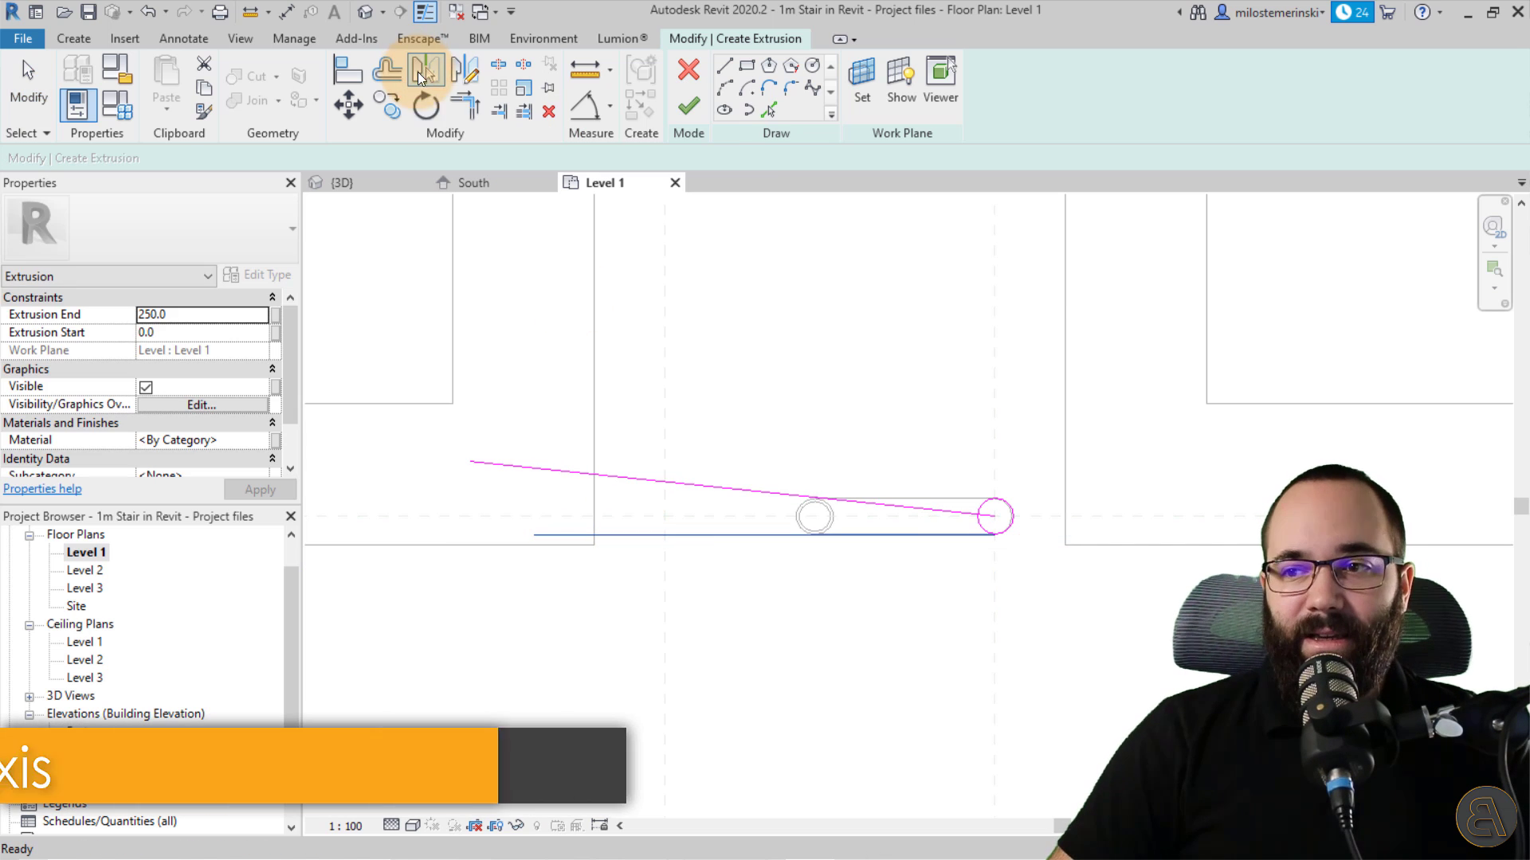
left_click(701, 480)
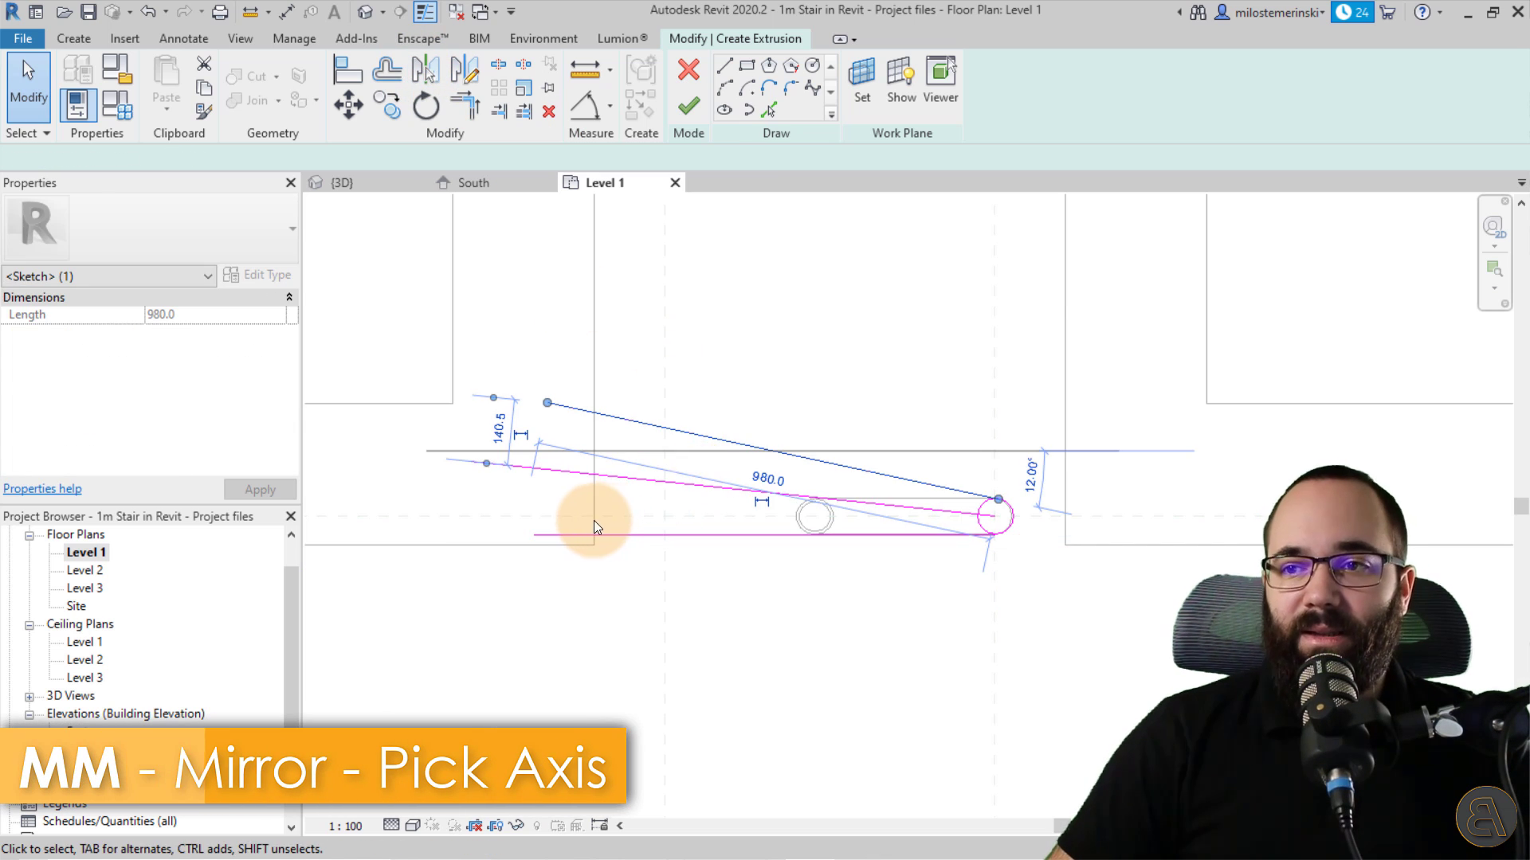
key("Escape")
- Sketch a line about 35 mm long from the angled line beyond the recess wall, perpendicular to it and toward the mirrored line
left_click(723, 68)
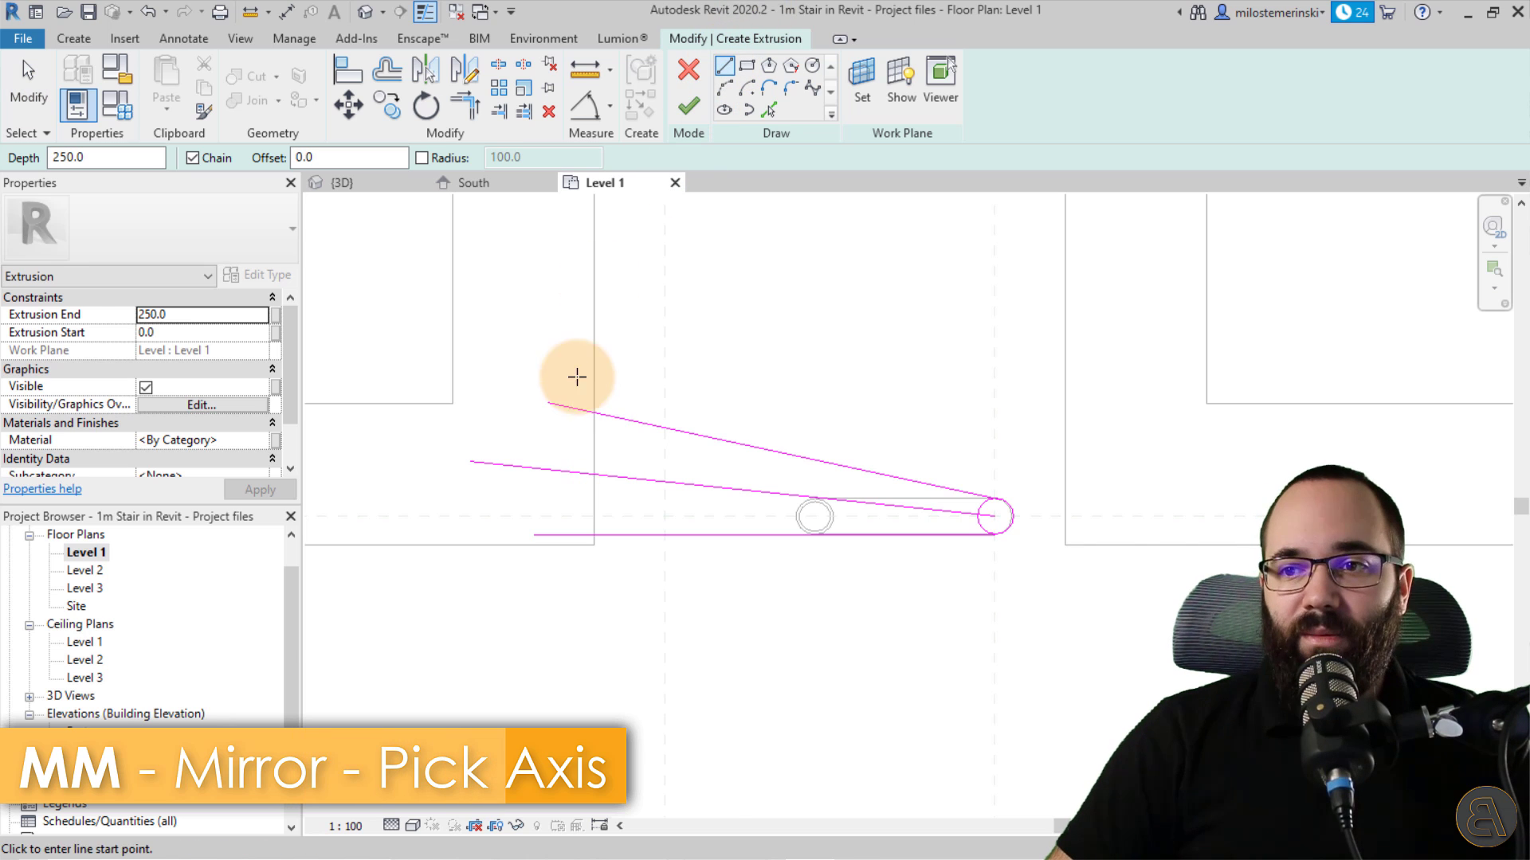
scroll(558, 446, "up", 2)
left_click(529, 517)
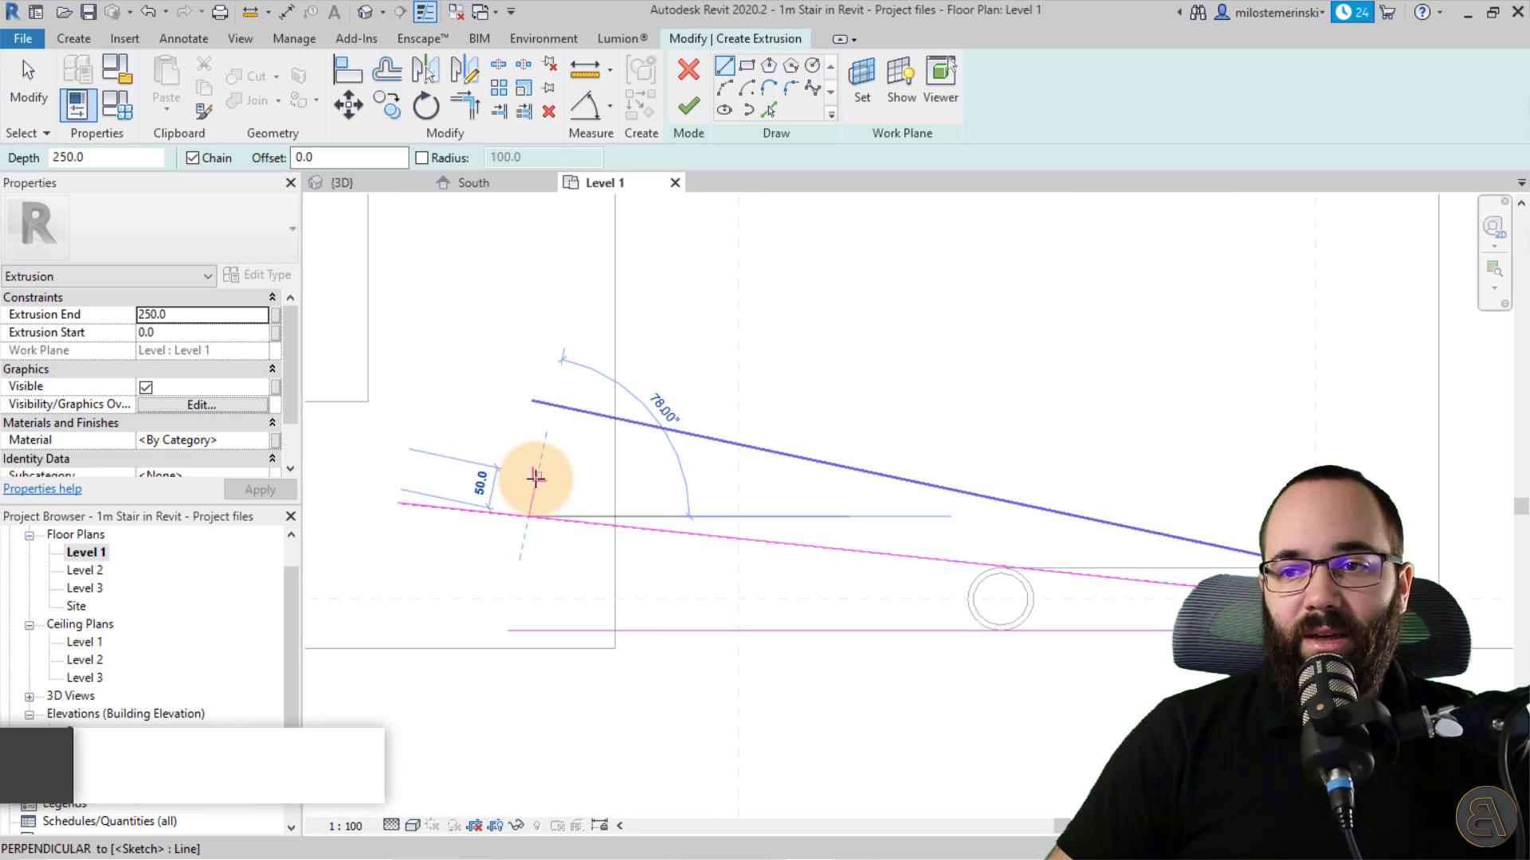
scroll(529, 494, "up", 4)
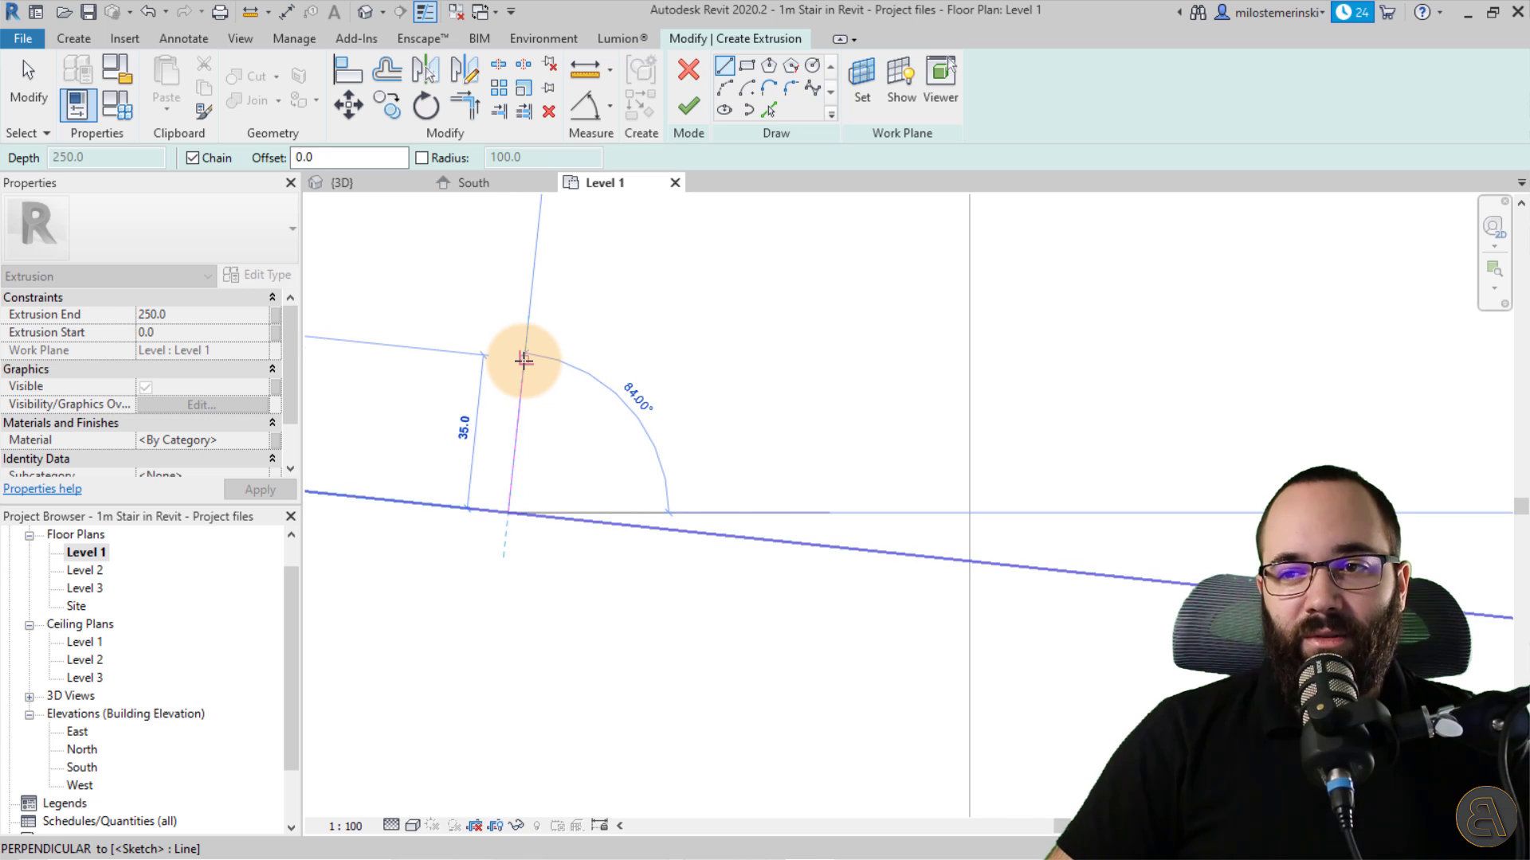
scroll(527, 360, "down", 5)
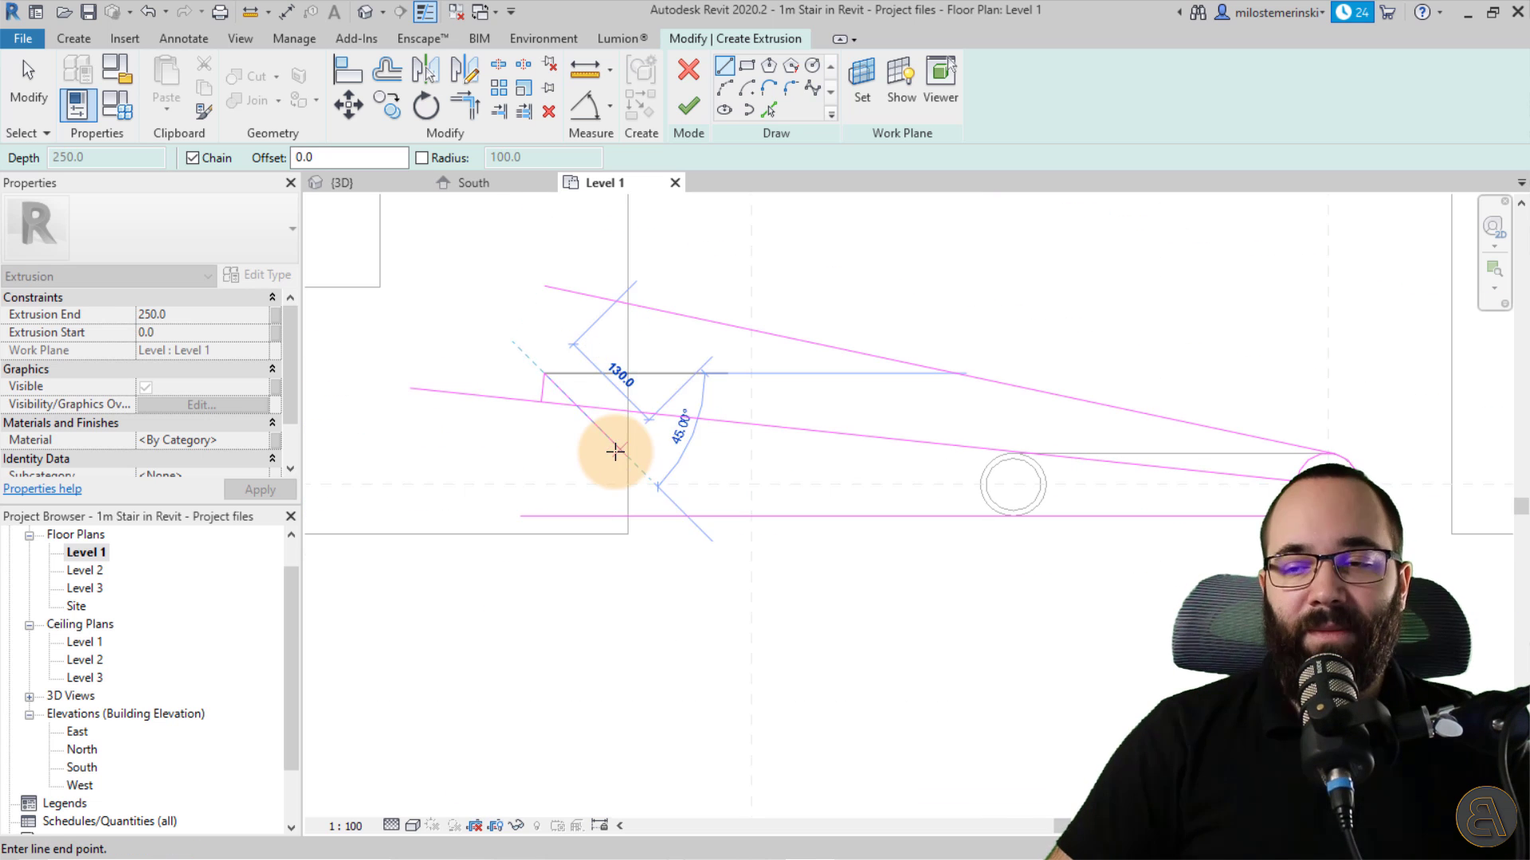
key("Escape")
key("Escape")
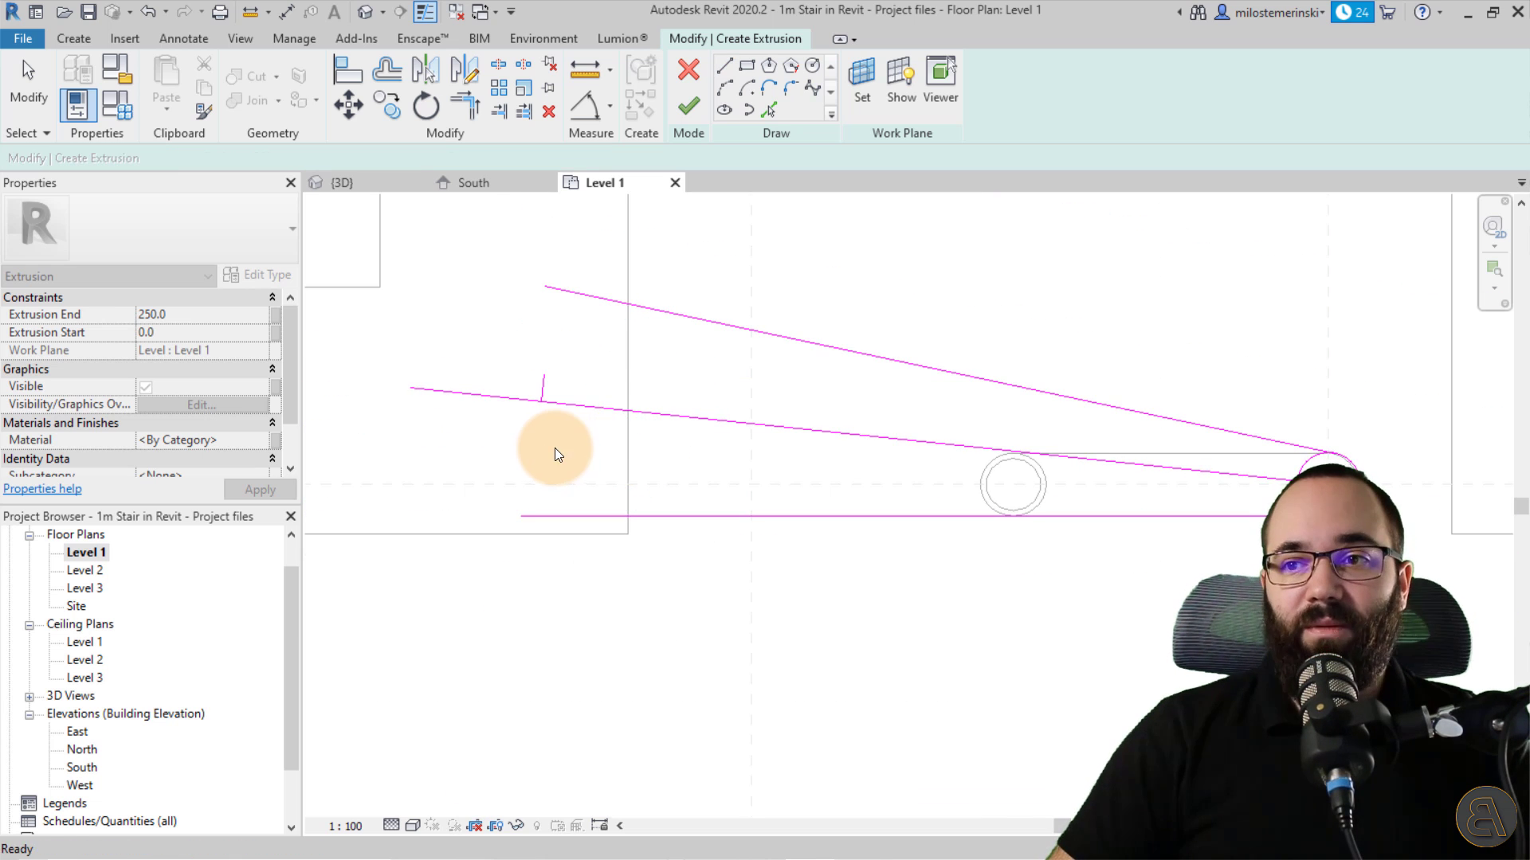
- Delete the angled axis line and trim or extend the short perpendicular line to form corners with both long edges
left_click(642, 413)
key("Delete")
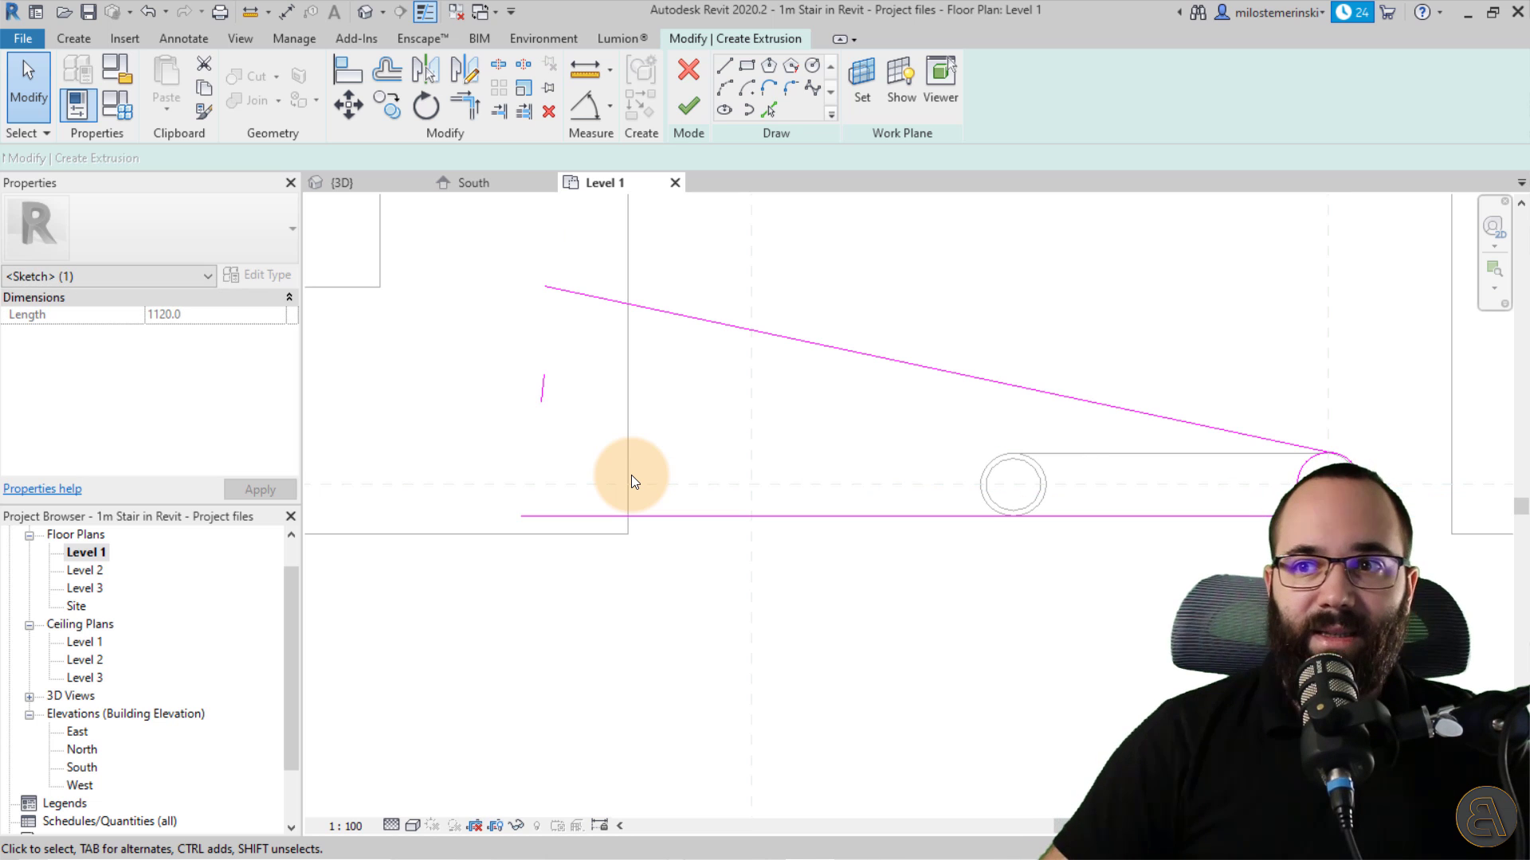
scroll(529, 423, "down", 1)
left_click(479, 118)
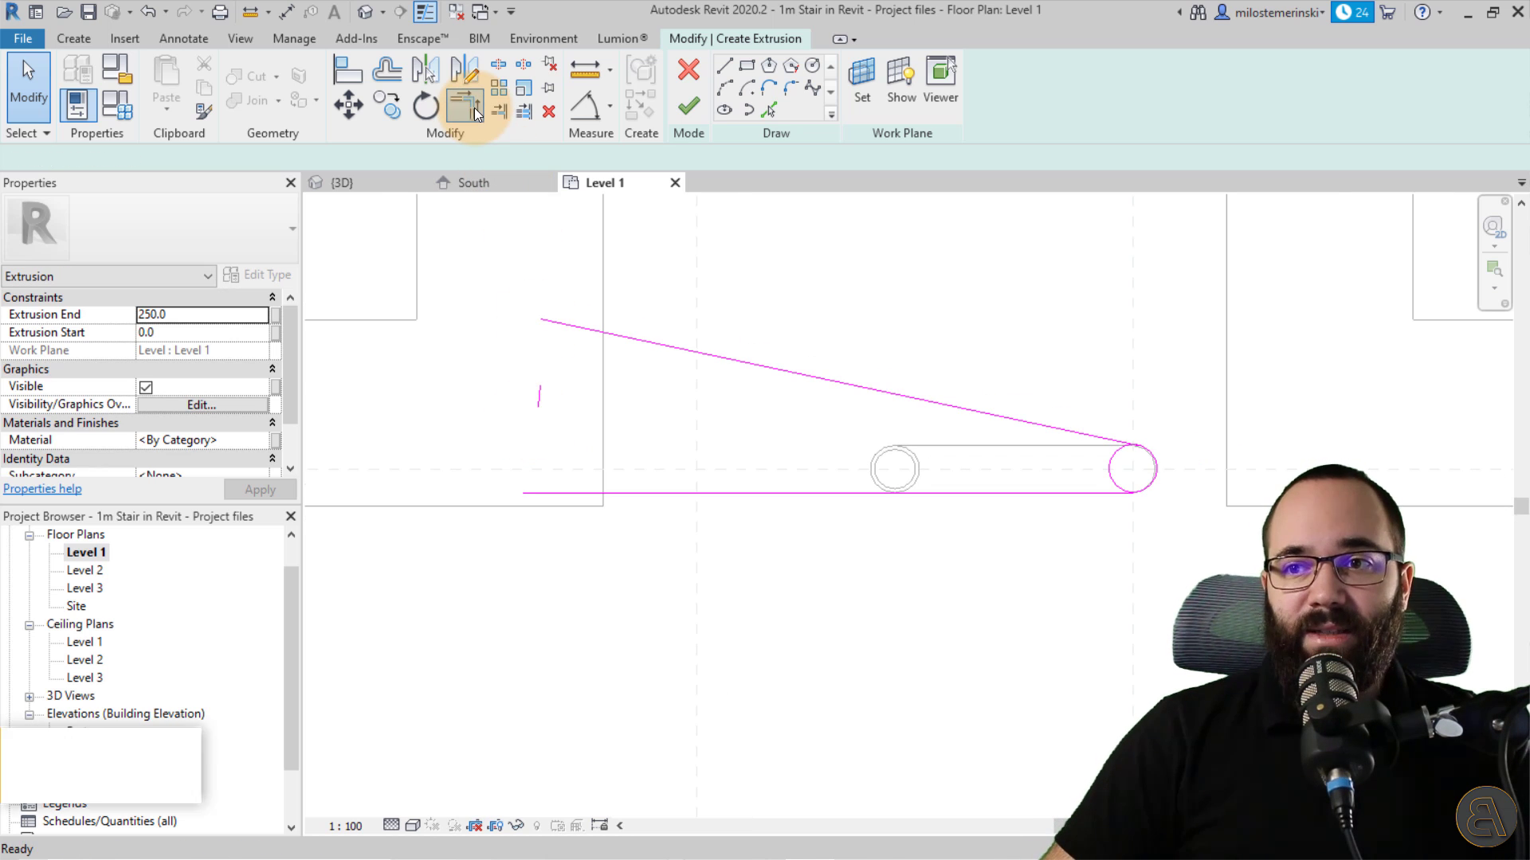
left_click(540, 396)
left_click(627, 344)
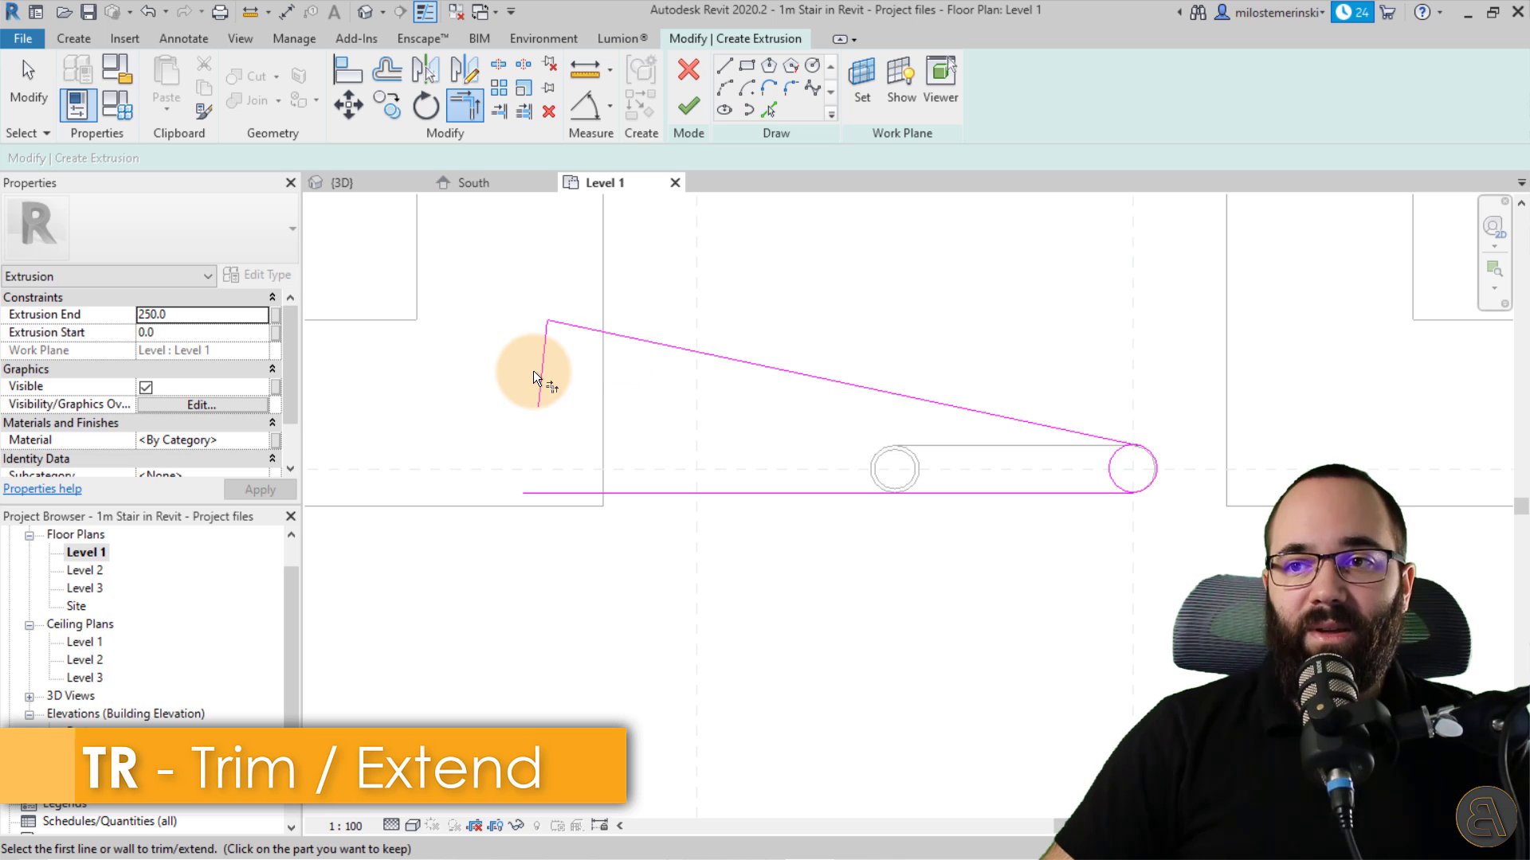
left_click(539, 373)
left_click(677, 493)
middle_click_drag(747, 500, 652, 503)
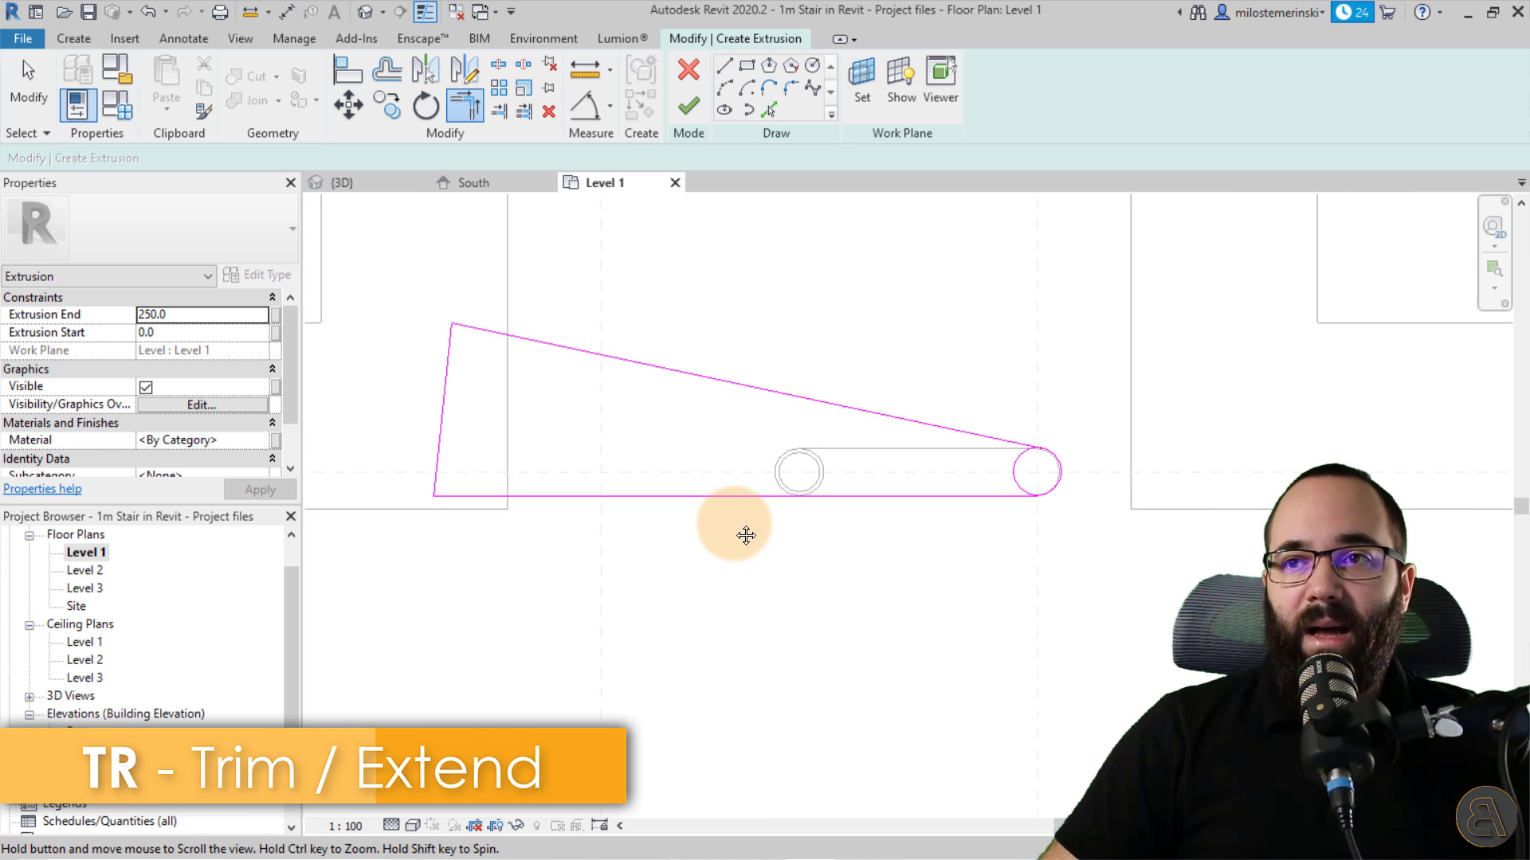
- Split the circle near where the long edges meet it and delete the arc facing the inside of the tread
left_click(499, 70)
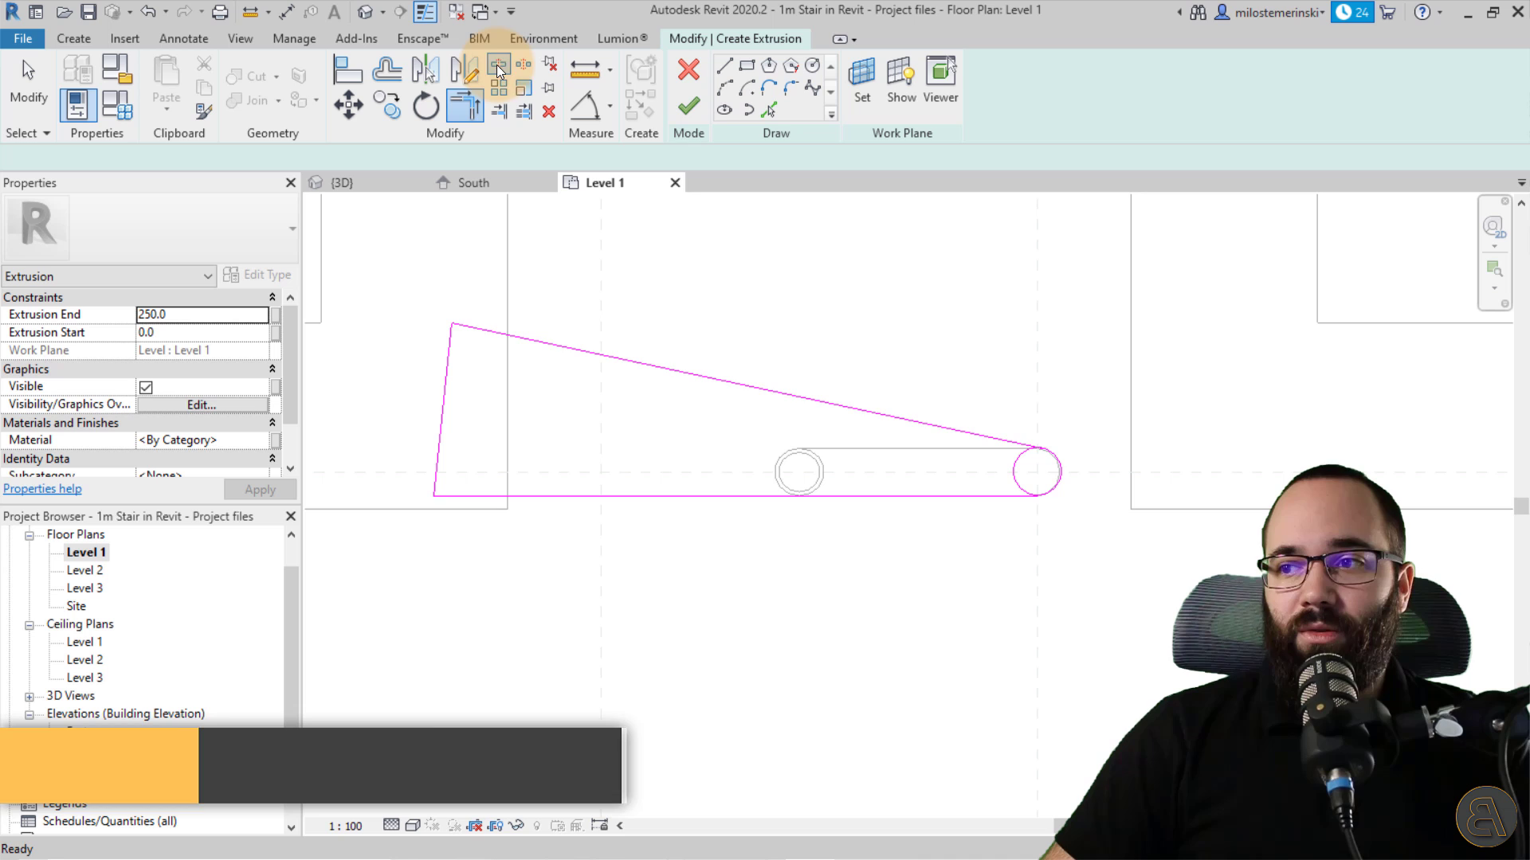
left_click(1034, 494)
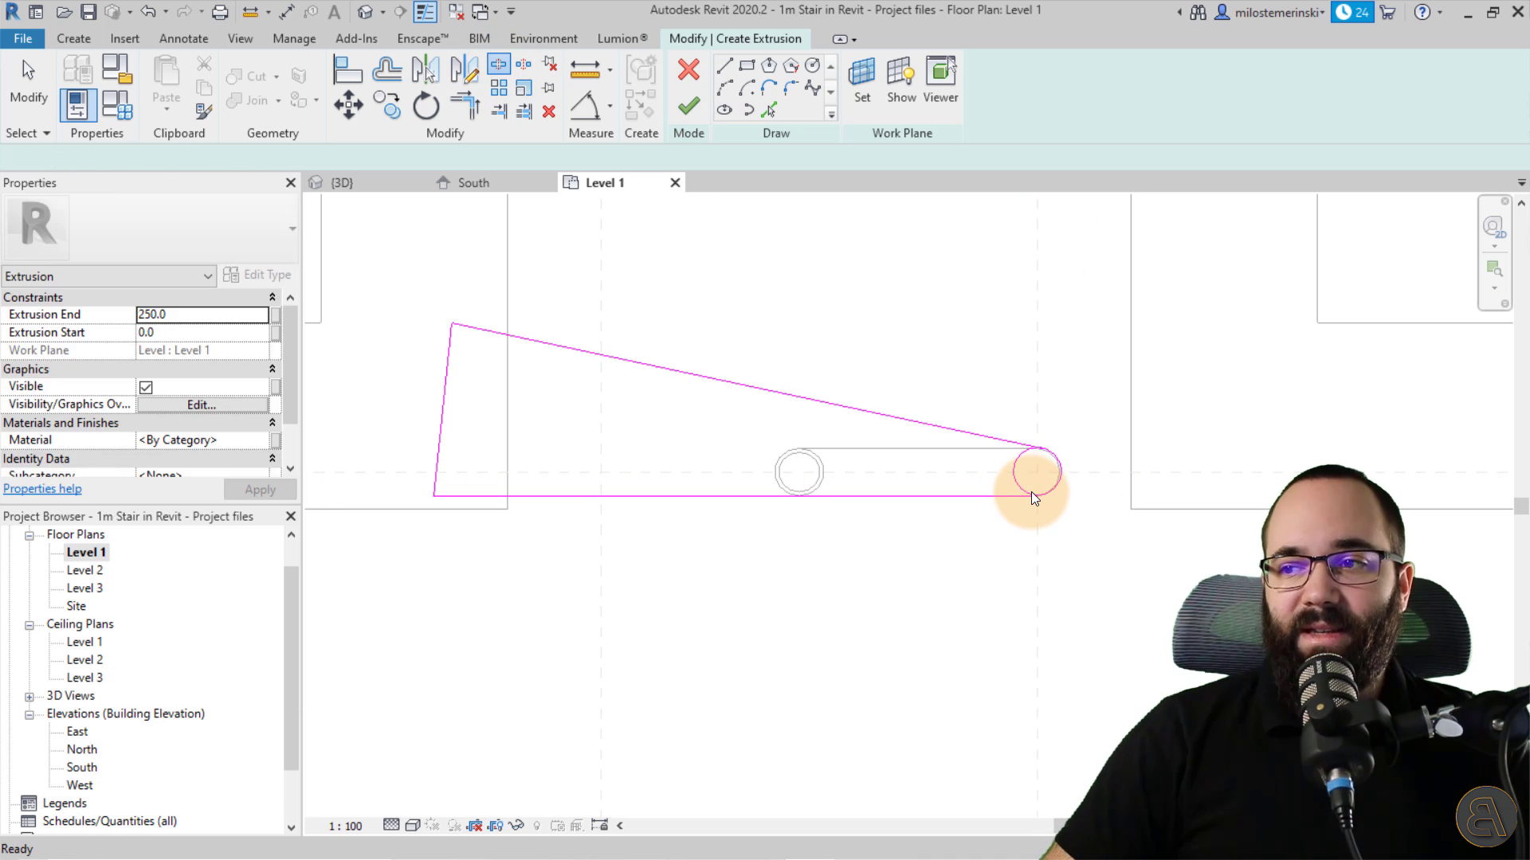
key("Escape")
left_click(1018, 470)
key("Delete")
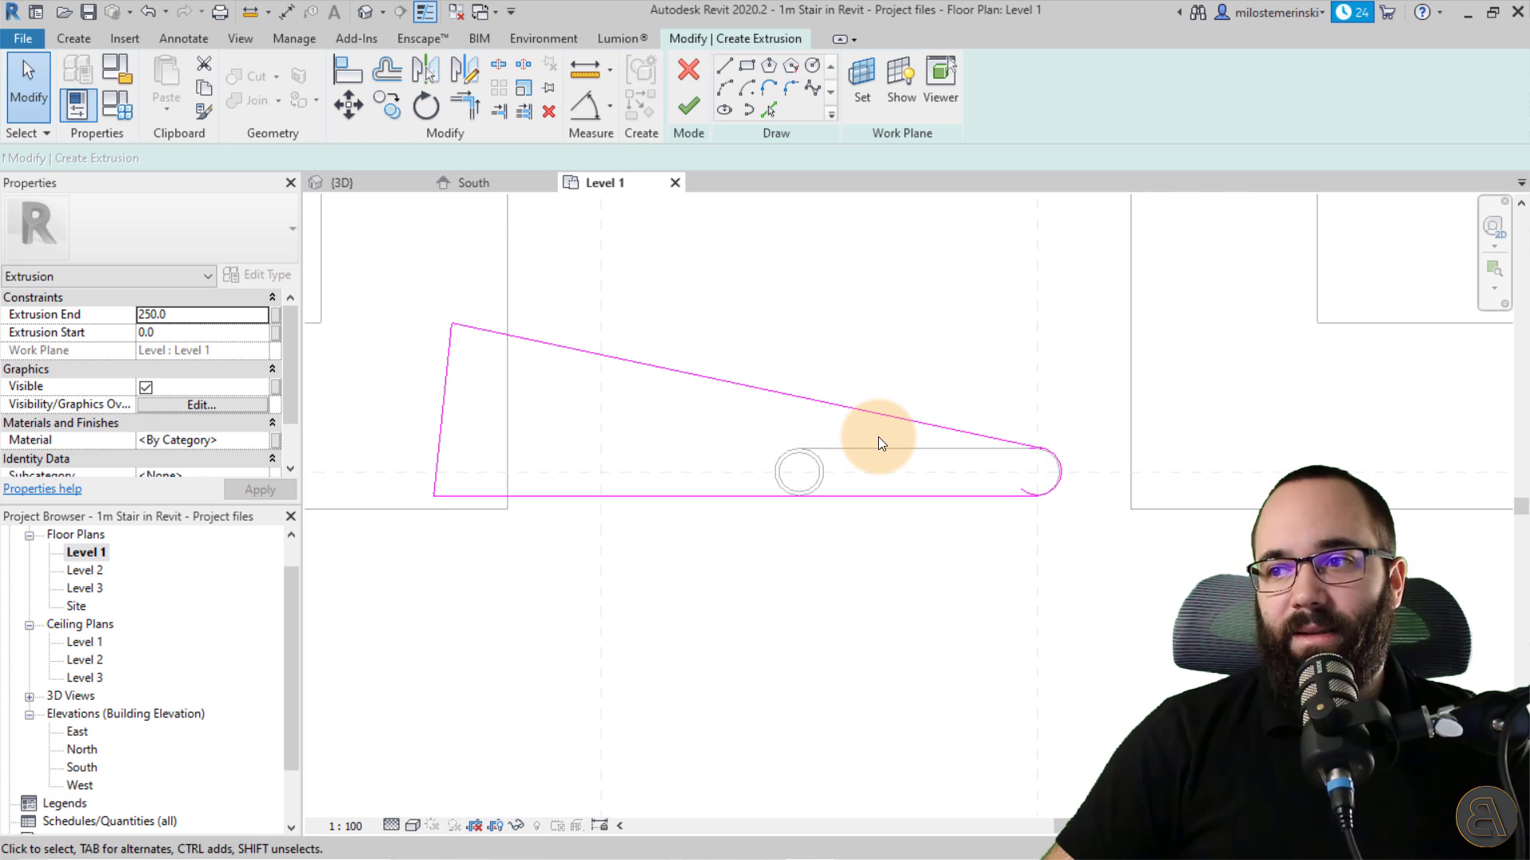
- Trim the remaining arc to both long edges so the tread outline closes with a rounded end
middle_click_drag(1101, 464, 819, 443)
scroll(818, 442, "up", 4)
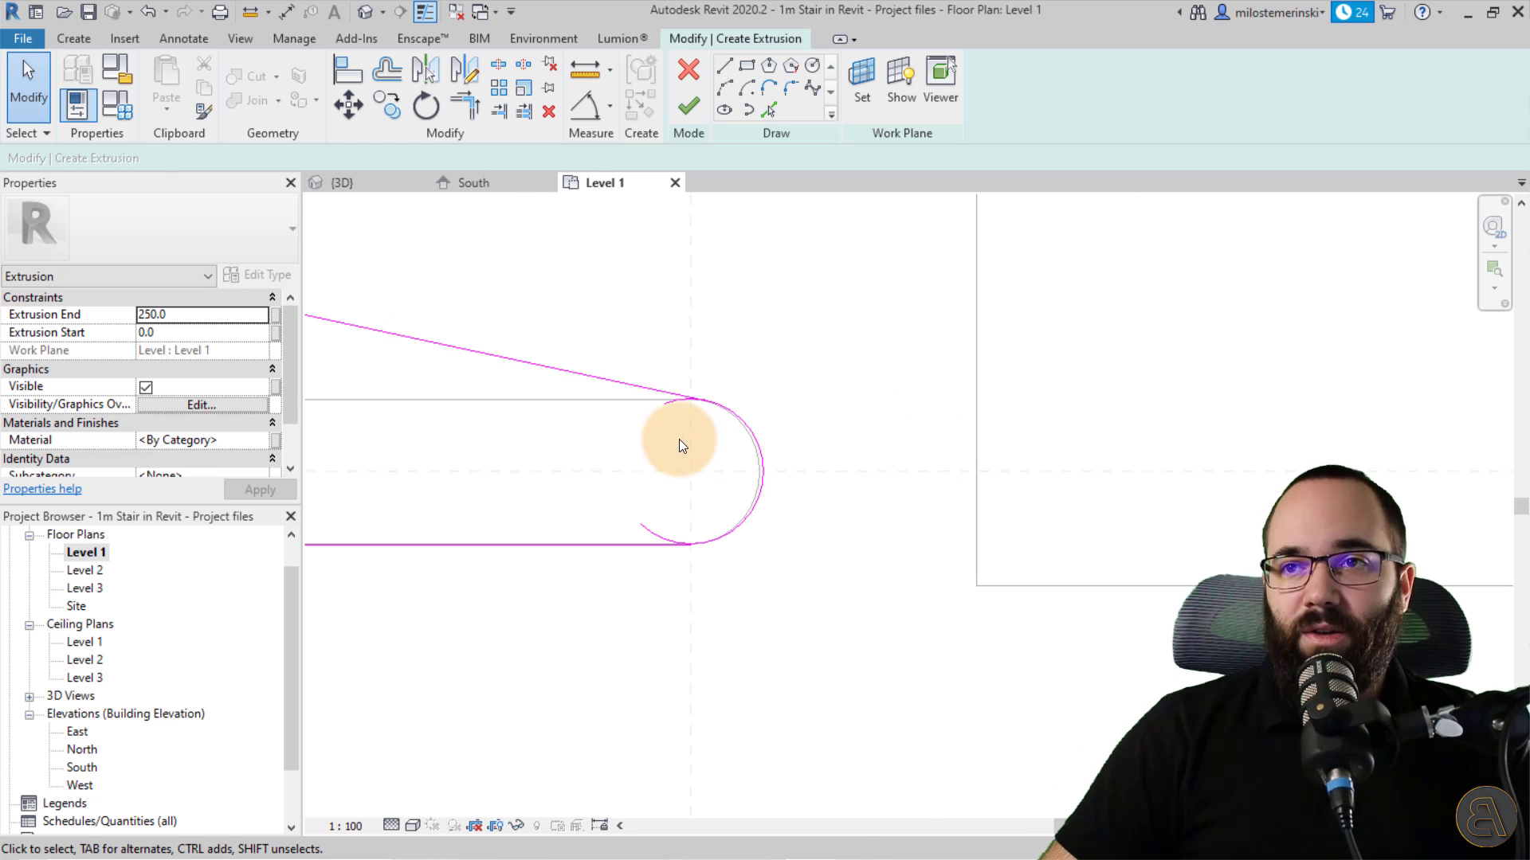
left_click(467, 104)
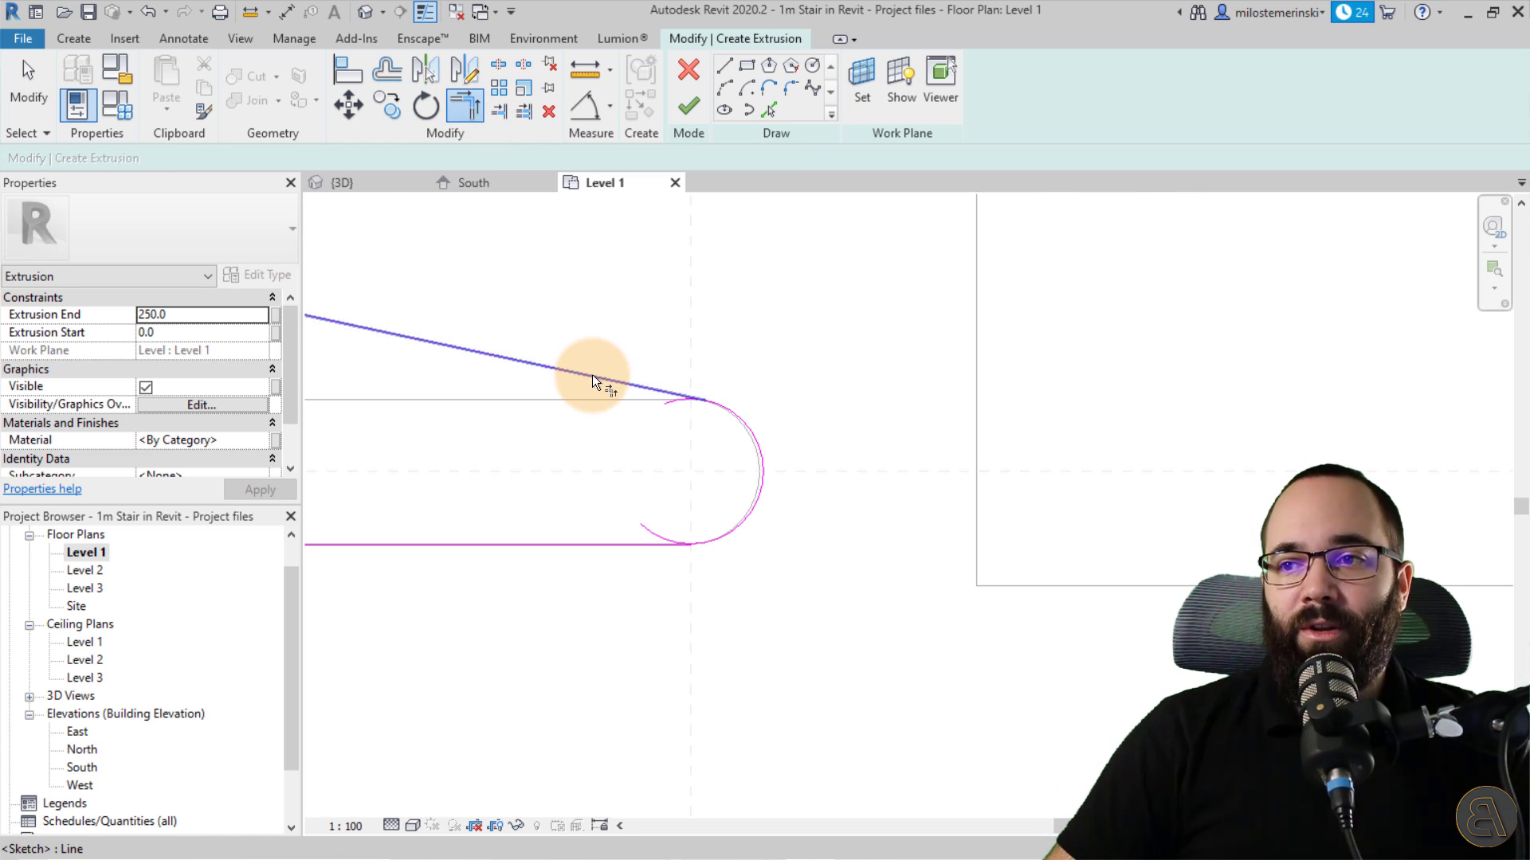
left_click(753, 433)
left_click(749, 509)
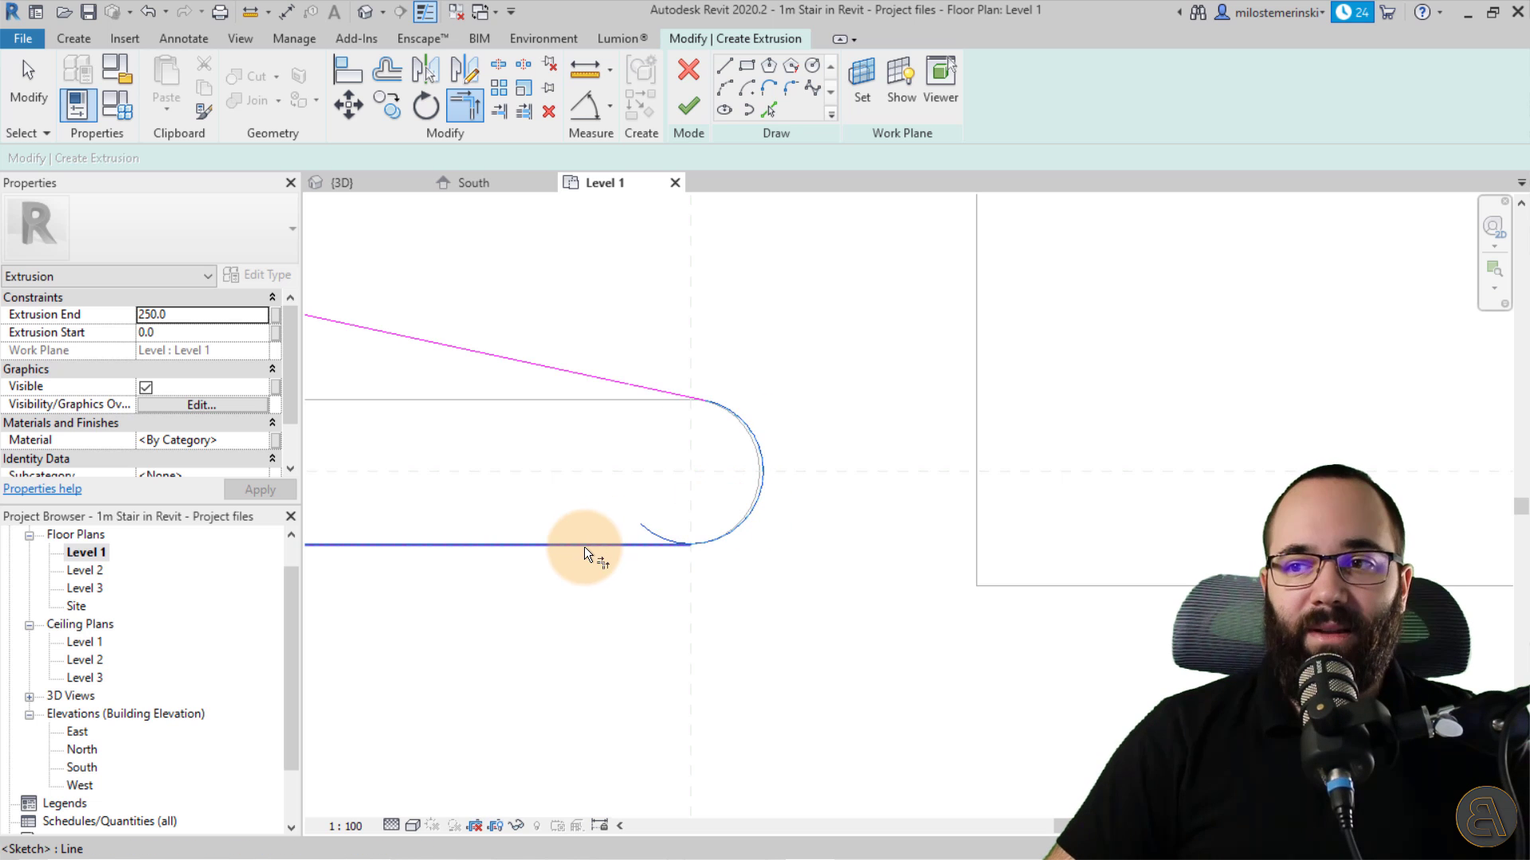
scroll(854, 575, "down", 3)
middle_click_drag(820, 551, 792, 571)
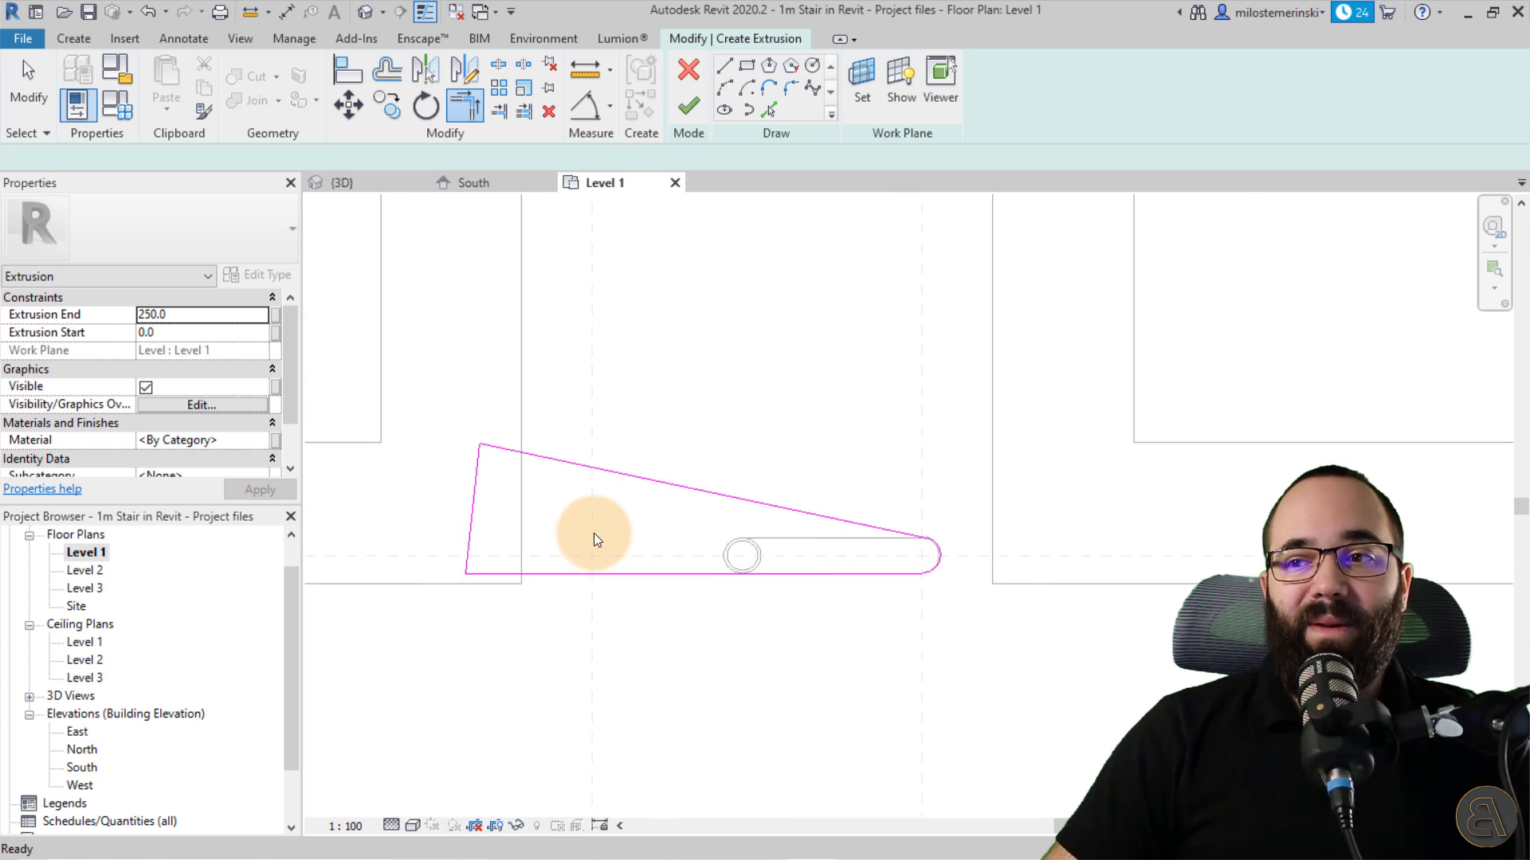
- Move the tread's wide end edge farther outward until it is about 365 mm long, and finish the extrusion sketch
scroll(606, 528, "down", 2)
middle_click_drag(637, 523, 605, 560)
left_click_drag(556, 553, 454, 548)
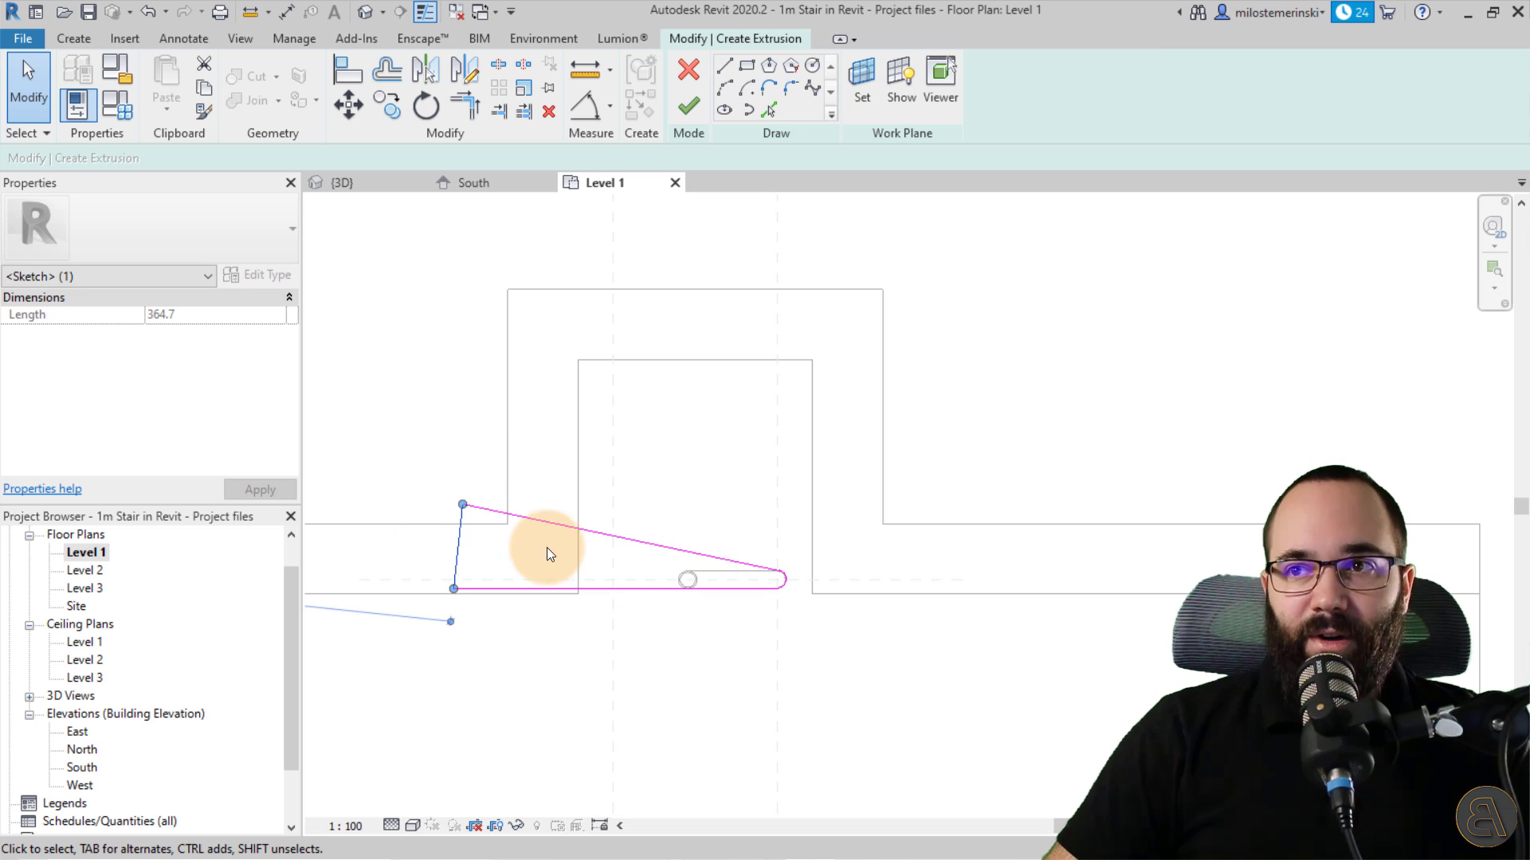
left_click(690, 112)
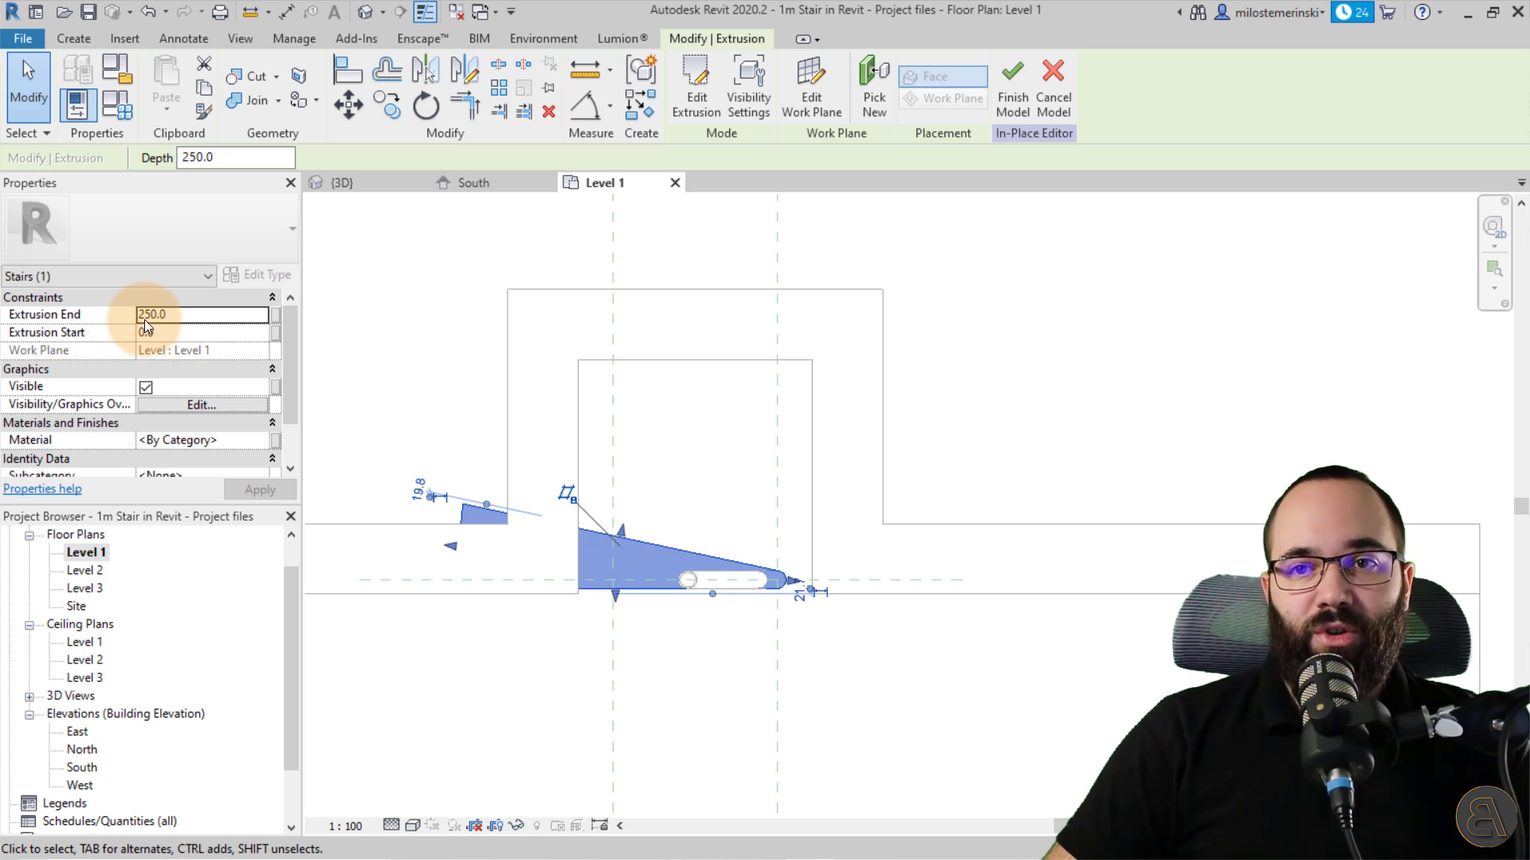
- Set the tread's extrusion end to -3 and apply it
double_click(177, 318)
type("-3")
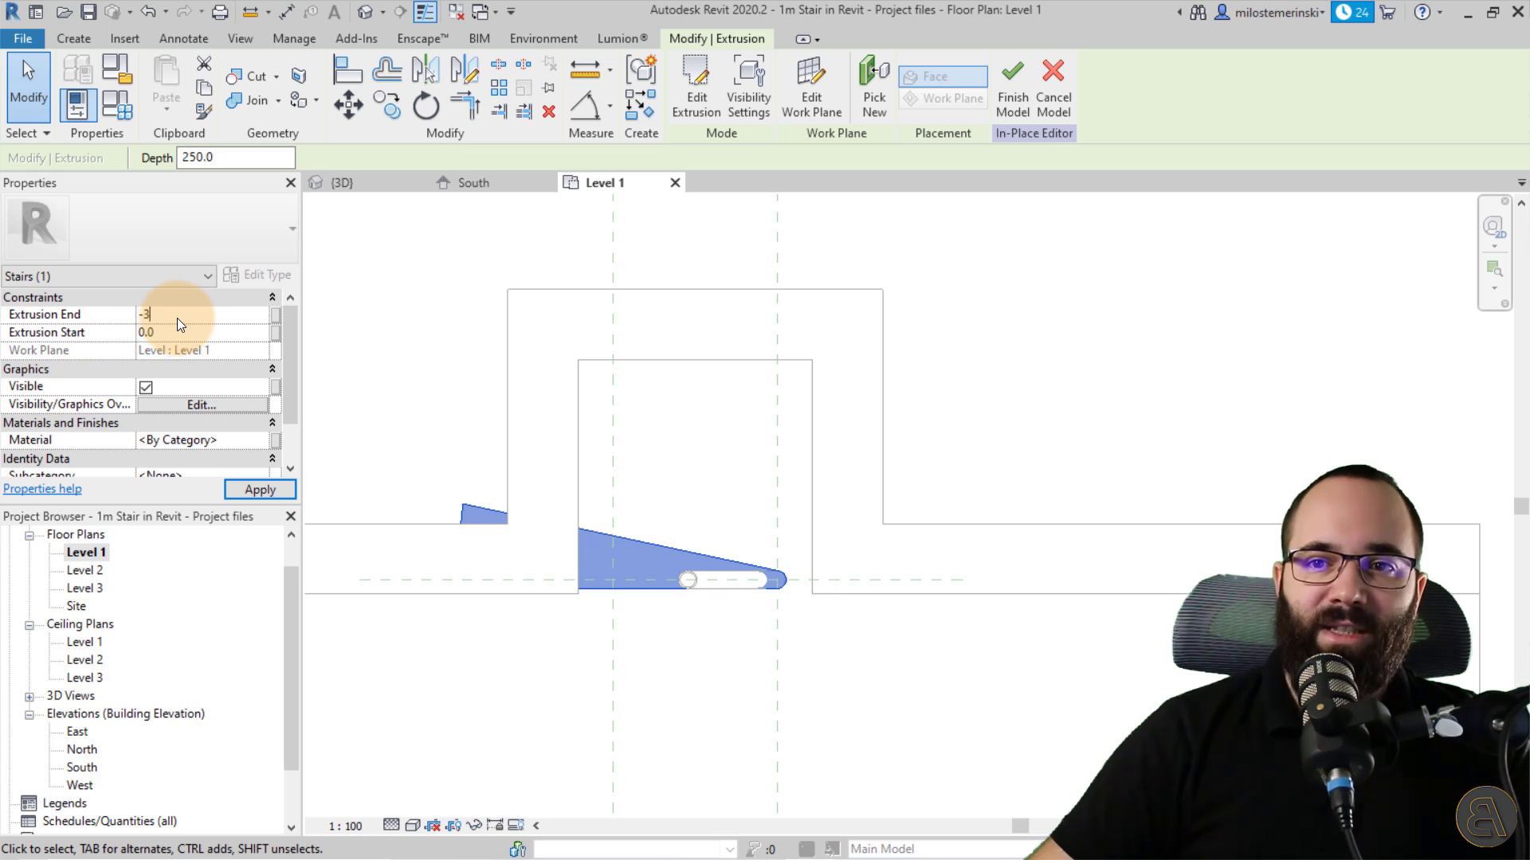
key("Return")
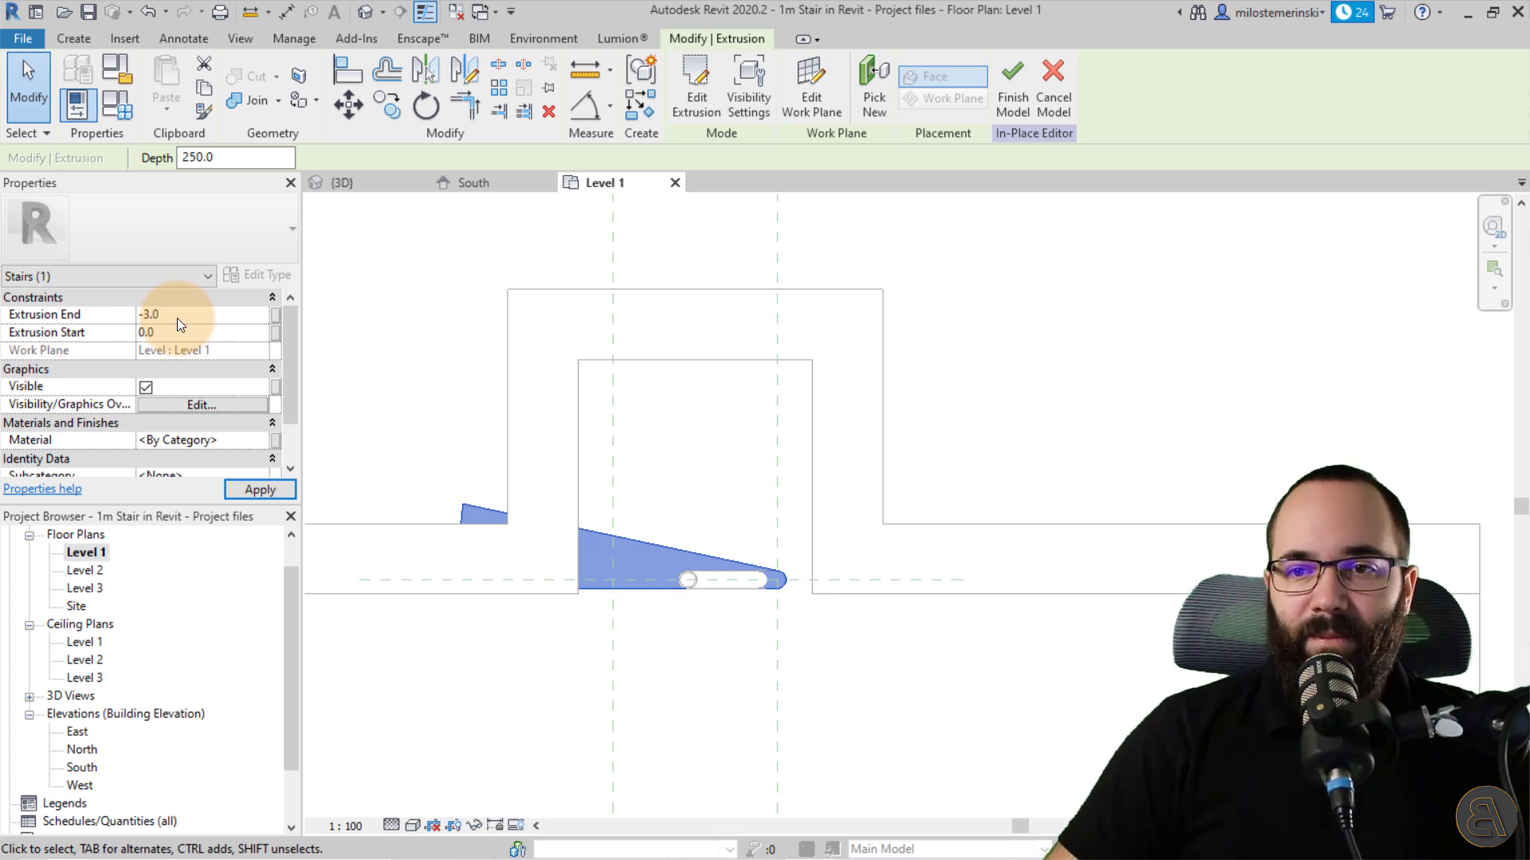
left_click(232, 491)
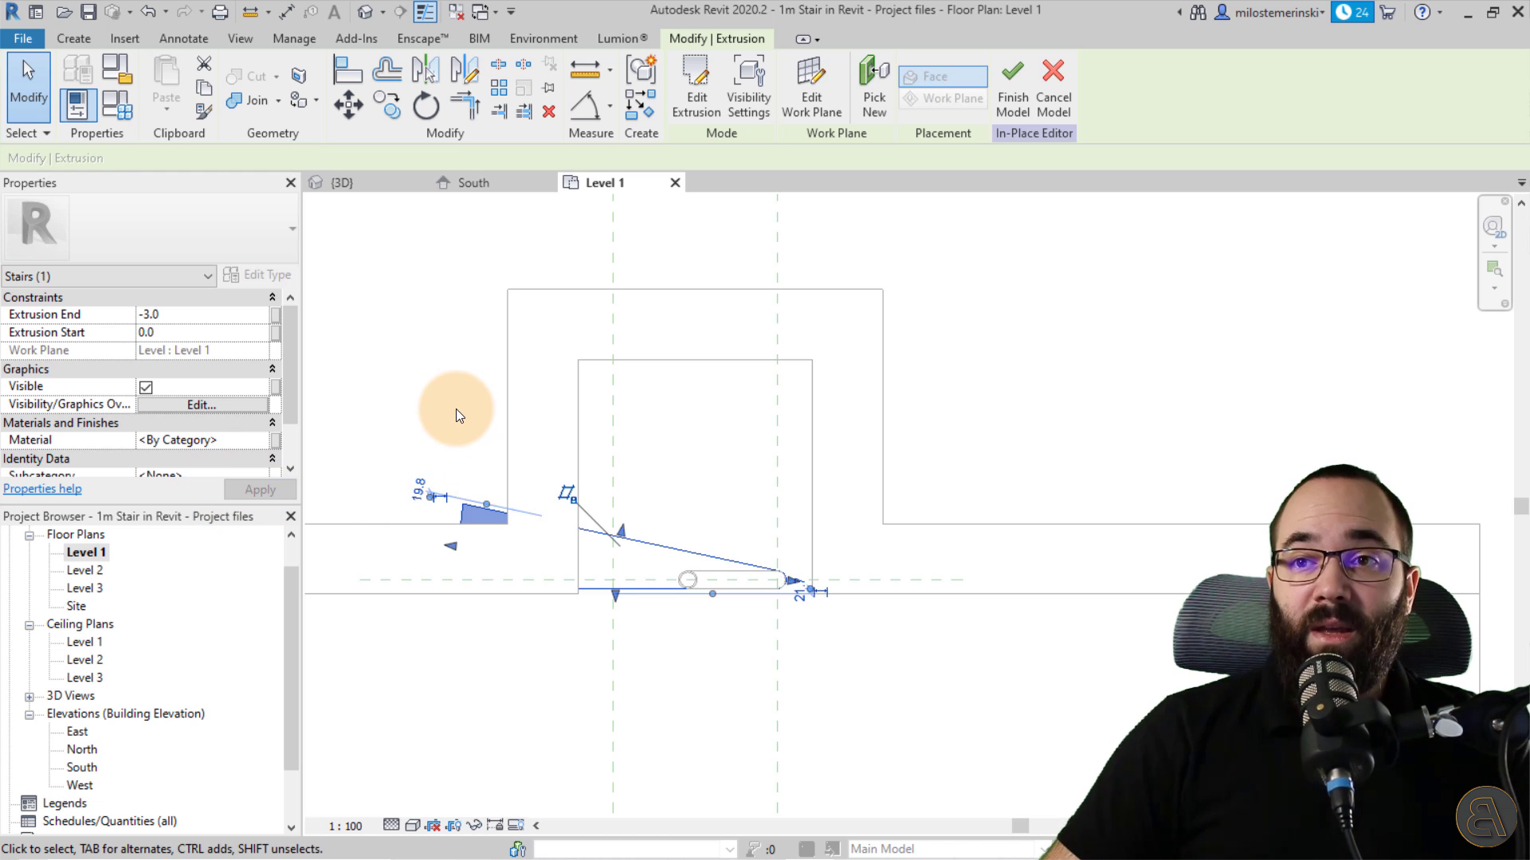
- Inspect the tread at the column's base in the 3D view and in the South elevation
left_click(379, 188)
middle_click_drag(683, 650, 668, 575, "shift")
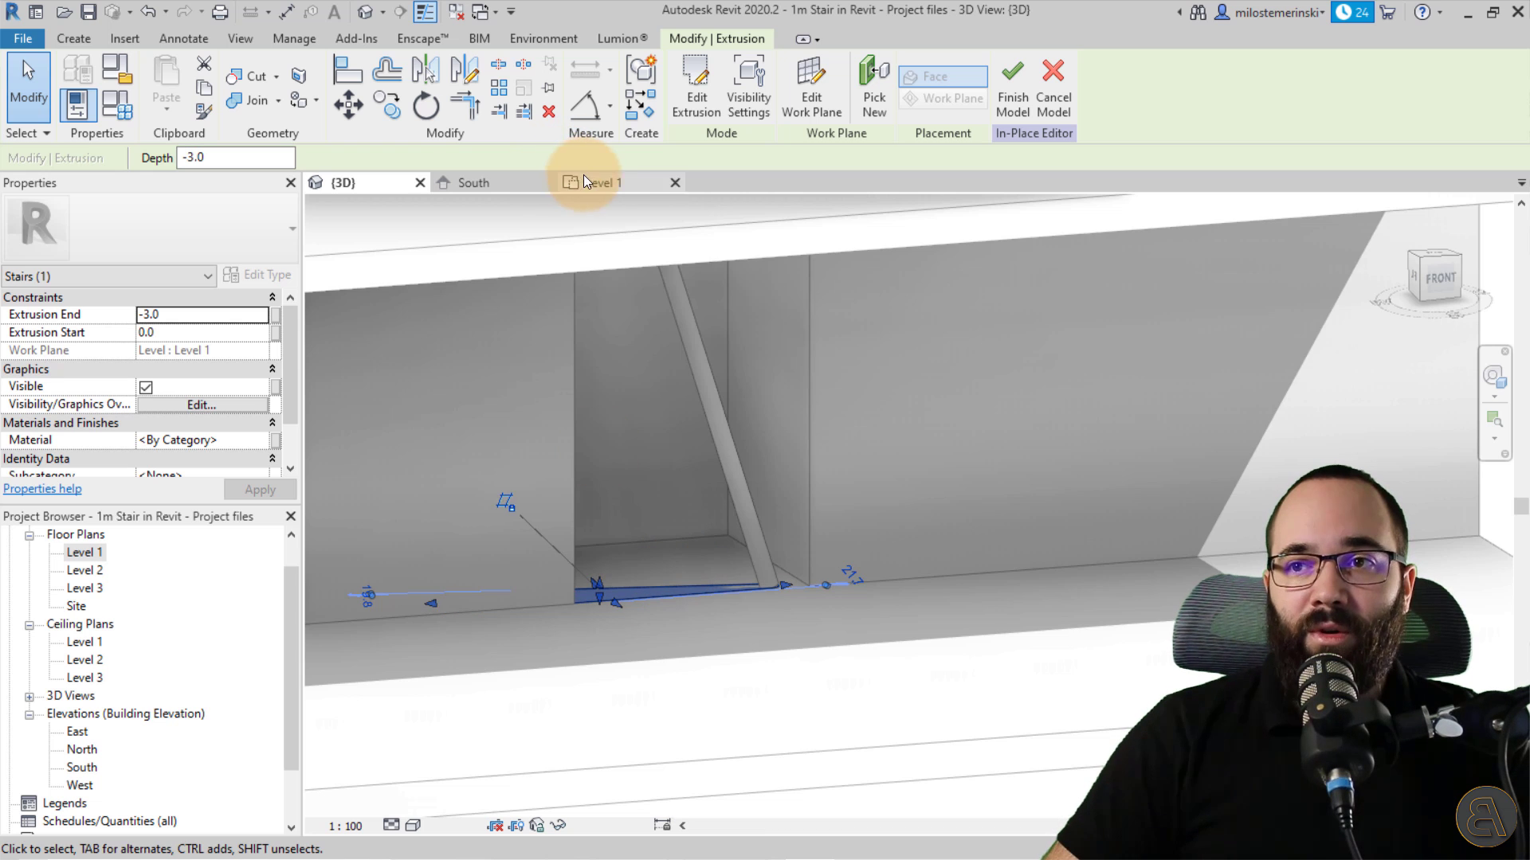
left_click(501, 182)
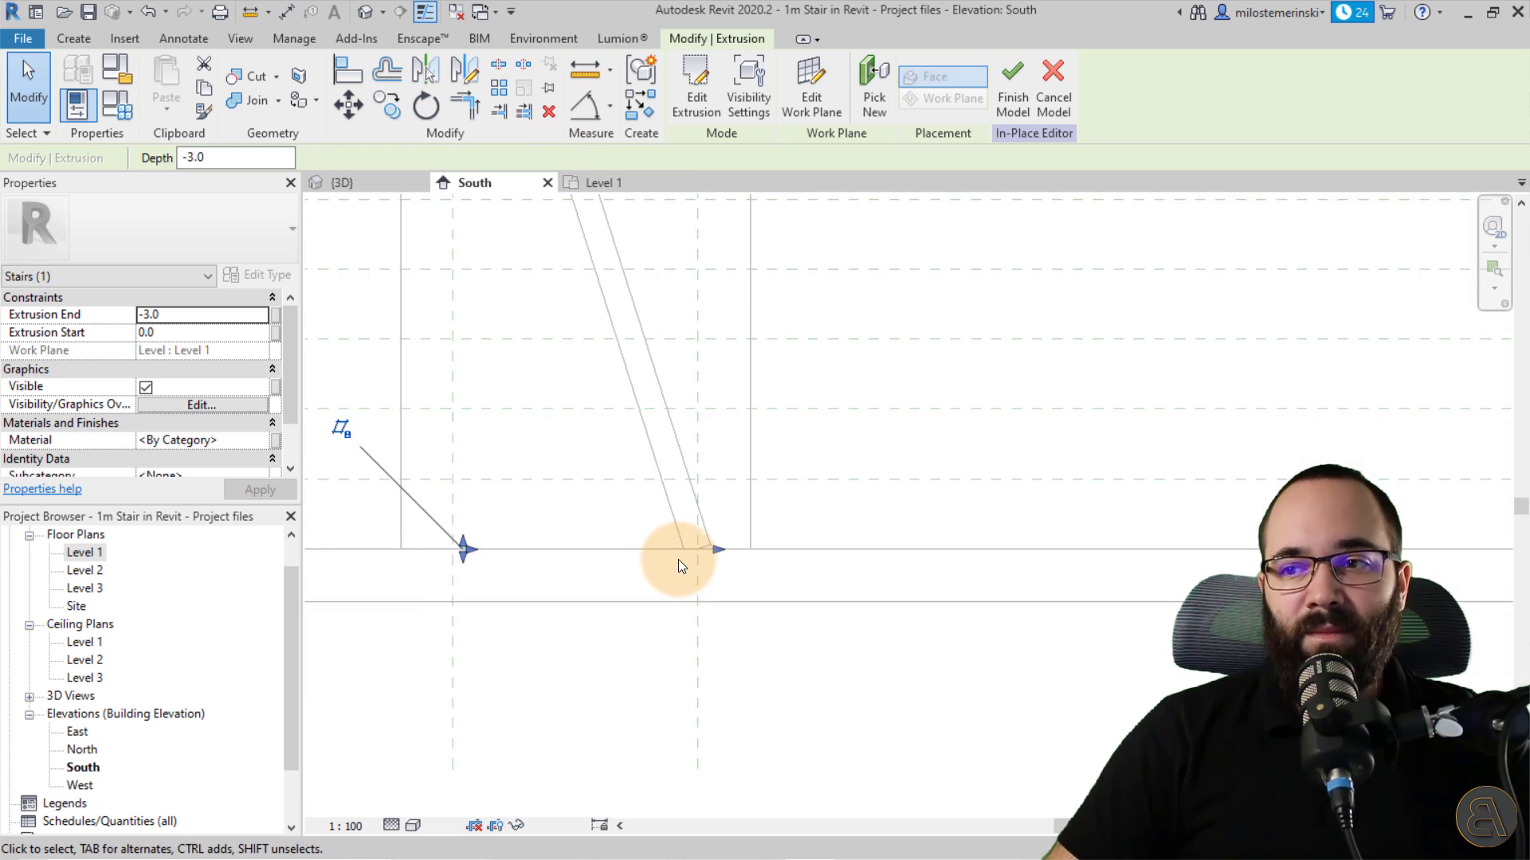
scroll(681, 558, "up", 8)
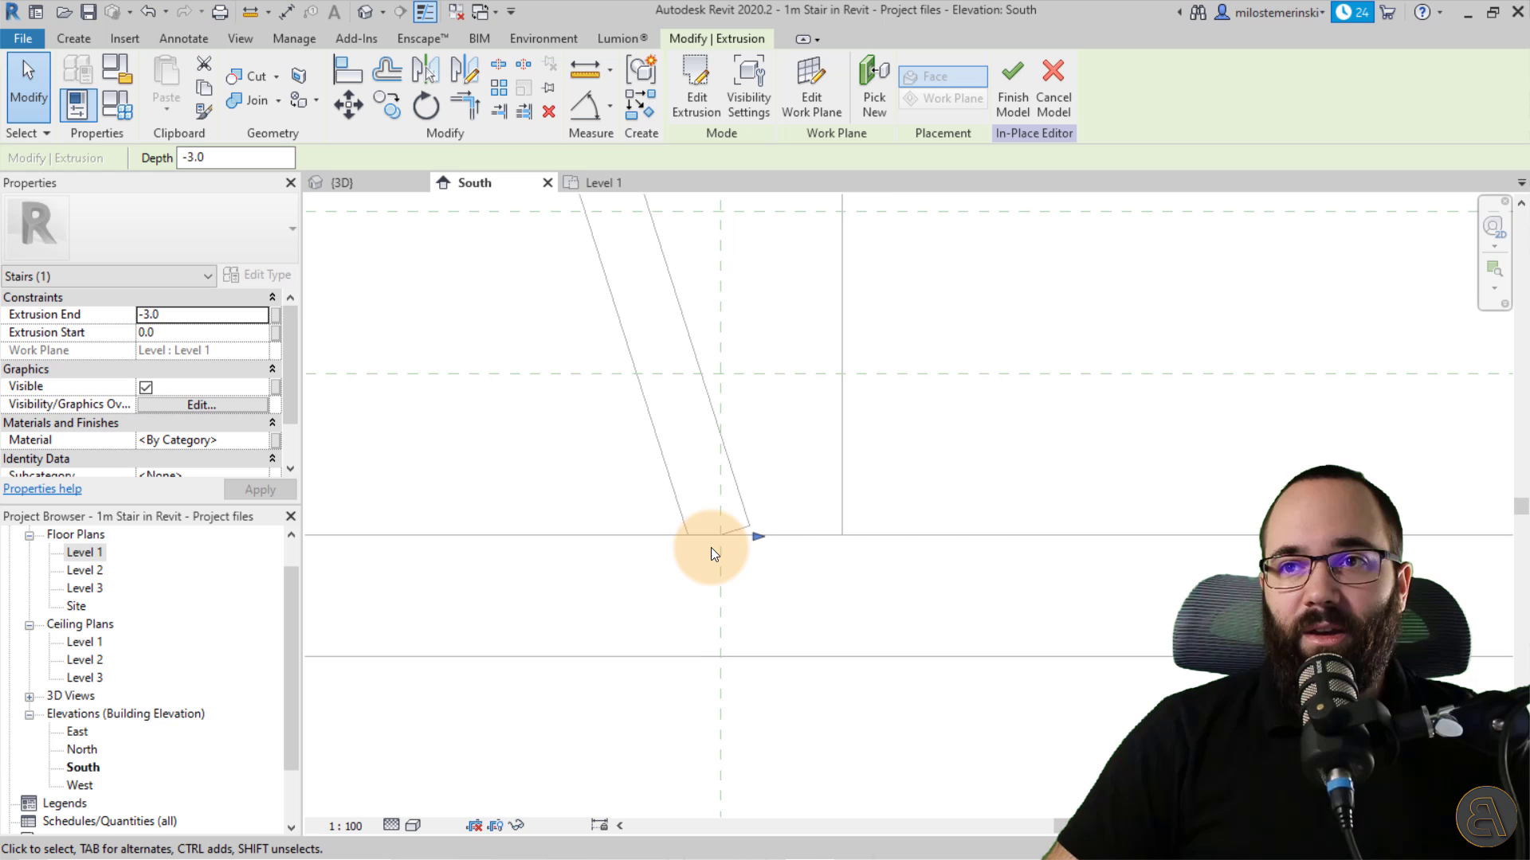
left_click(350, 106)
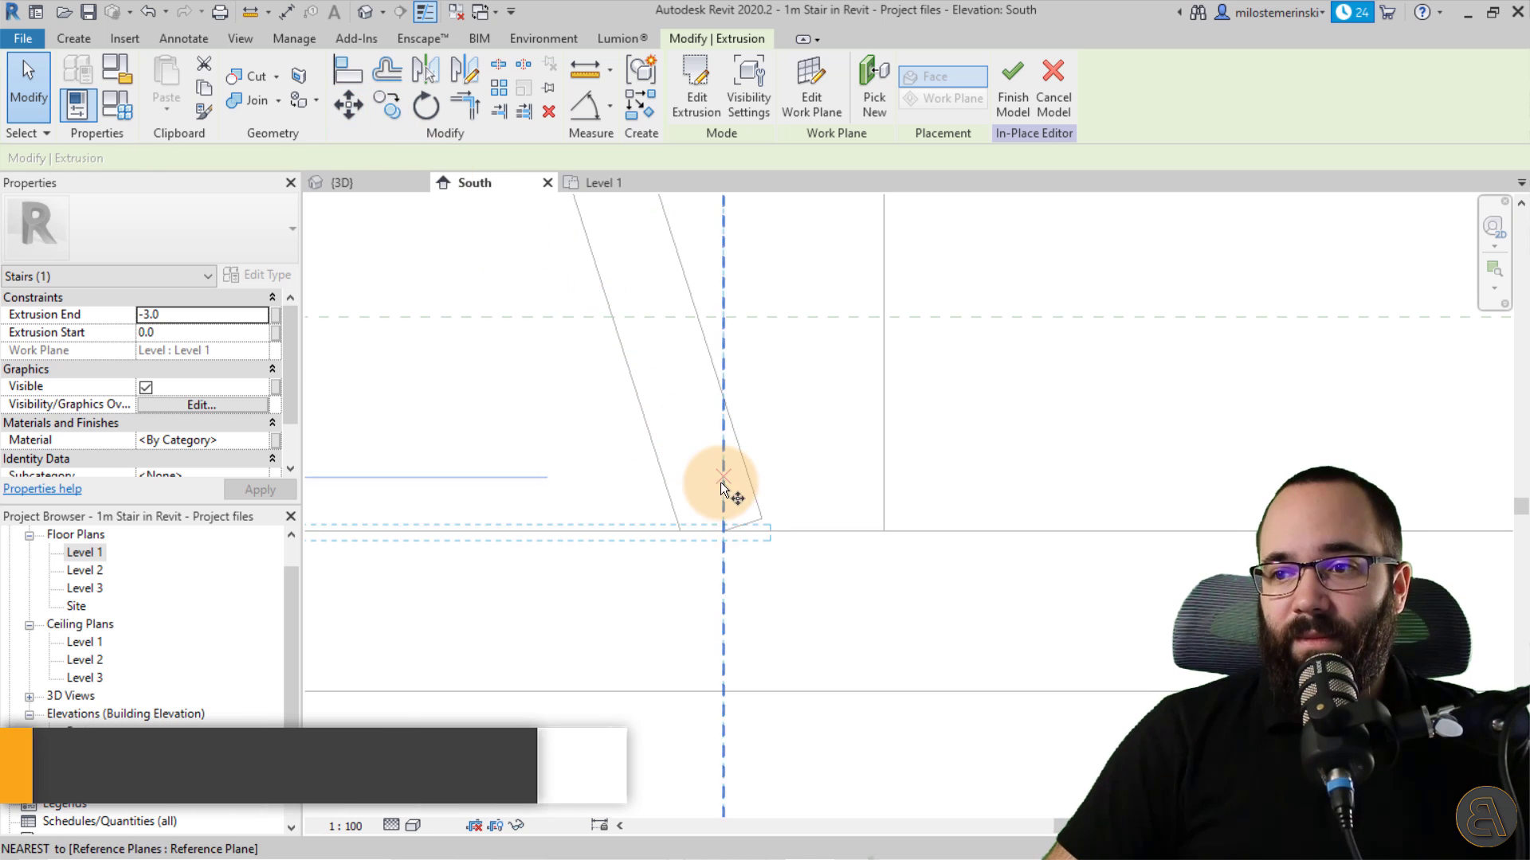
left_click(767, 529)
scroll(693, 319, "up", 3)
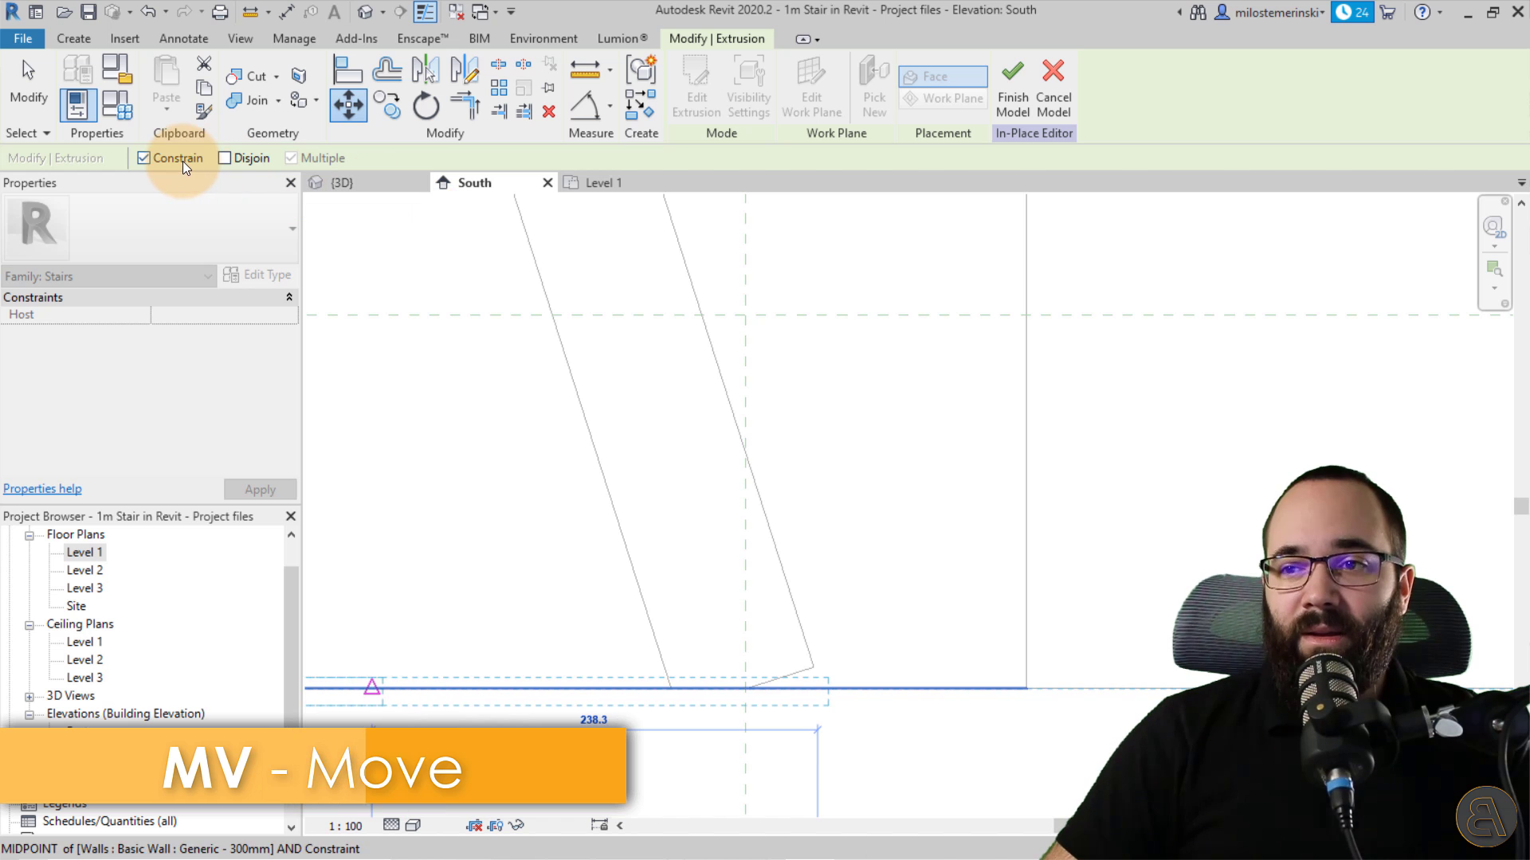
scroll(763, 433, "down", 3)
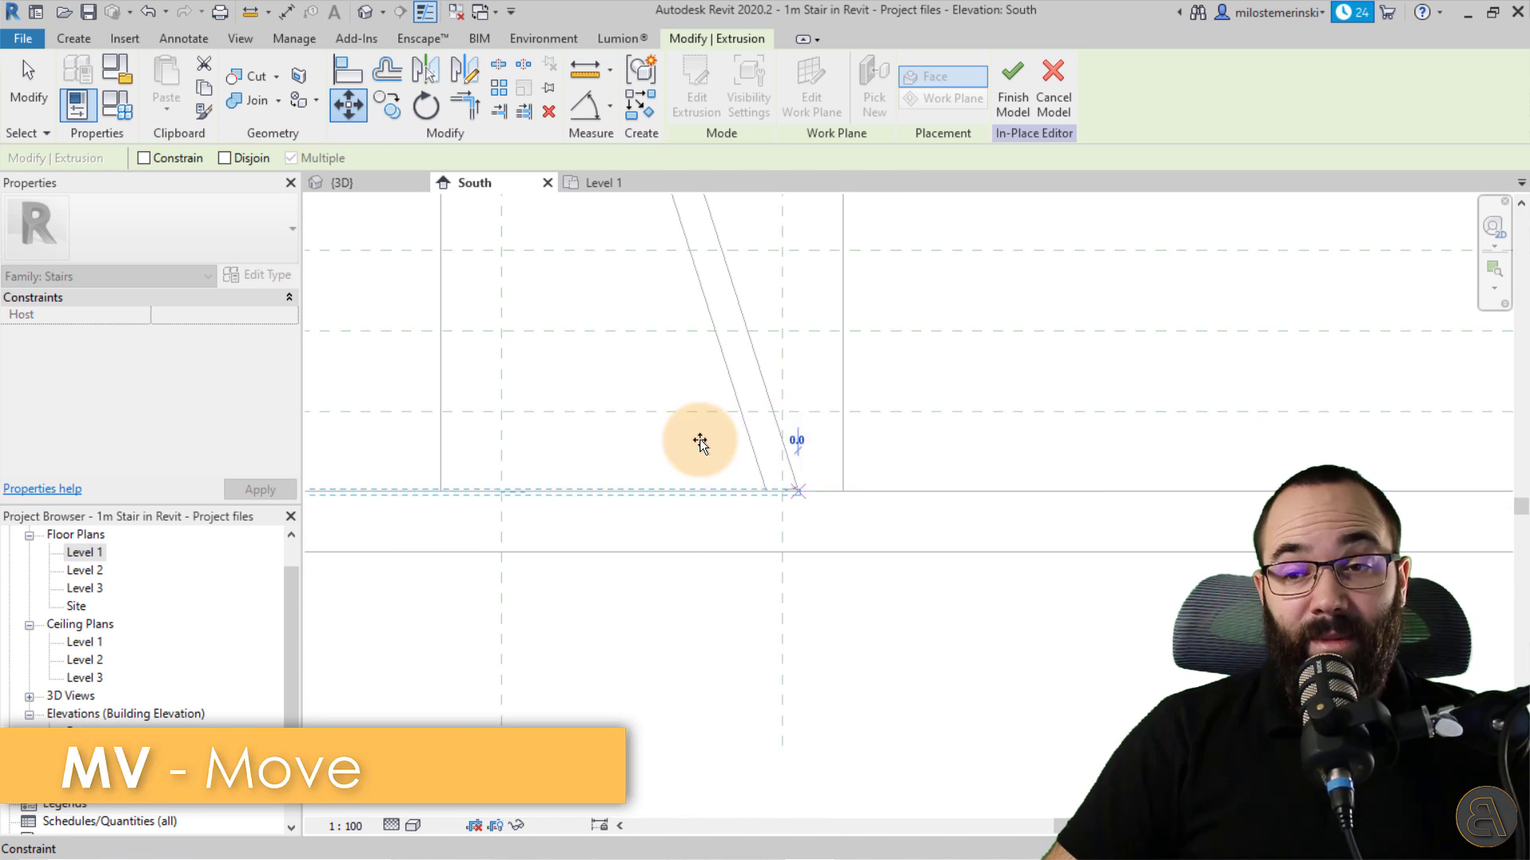
left_click(757, 443)
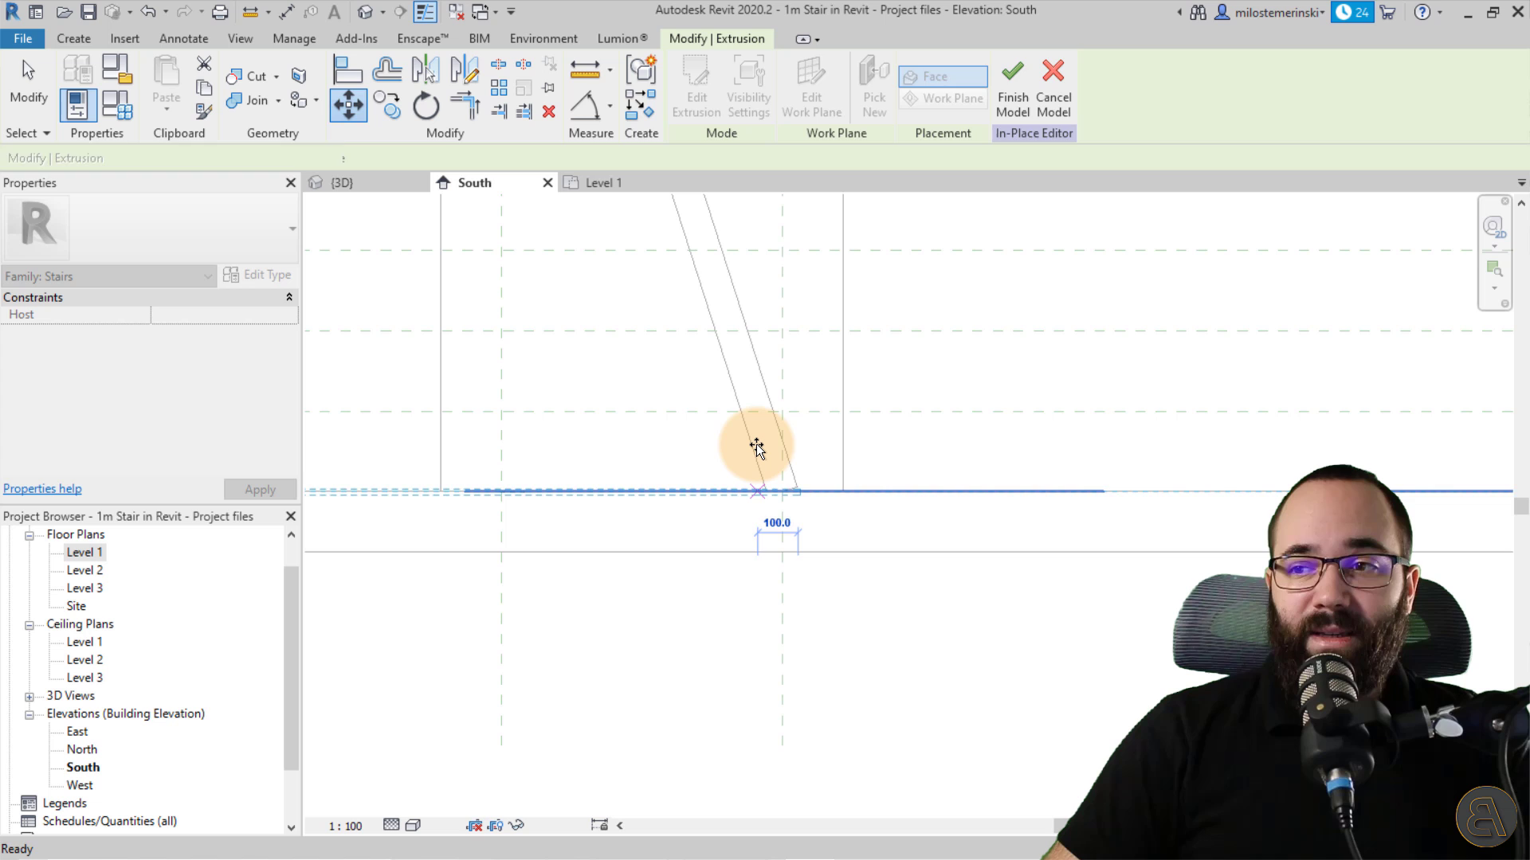
- Display the South elevation in Wireframe and select the tread extrusion at the column's base
left_click(415, 824)
left_click(428, 707)
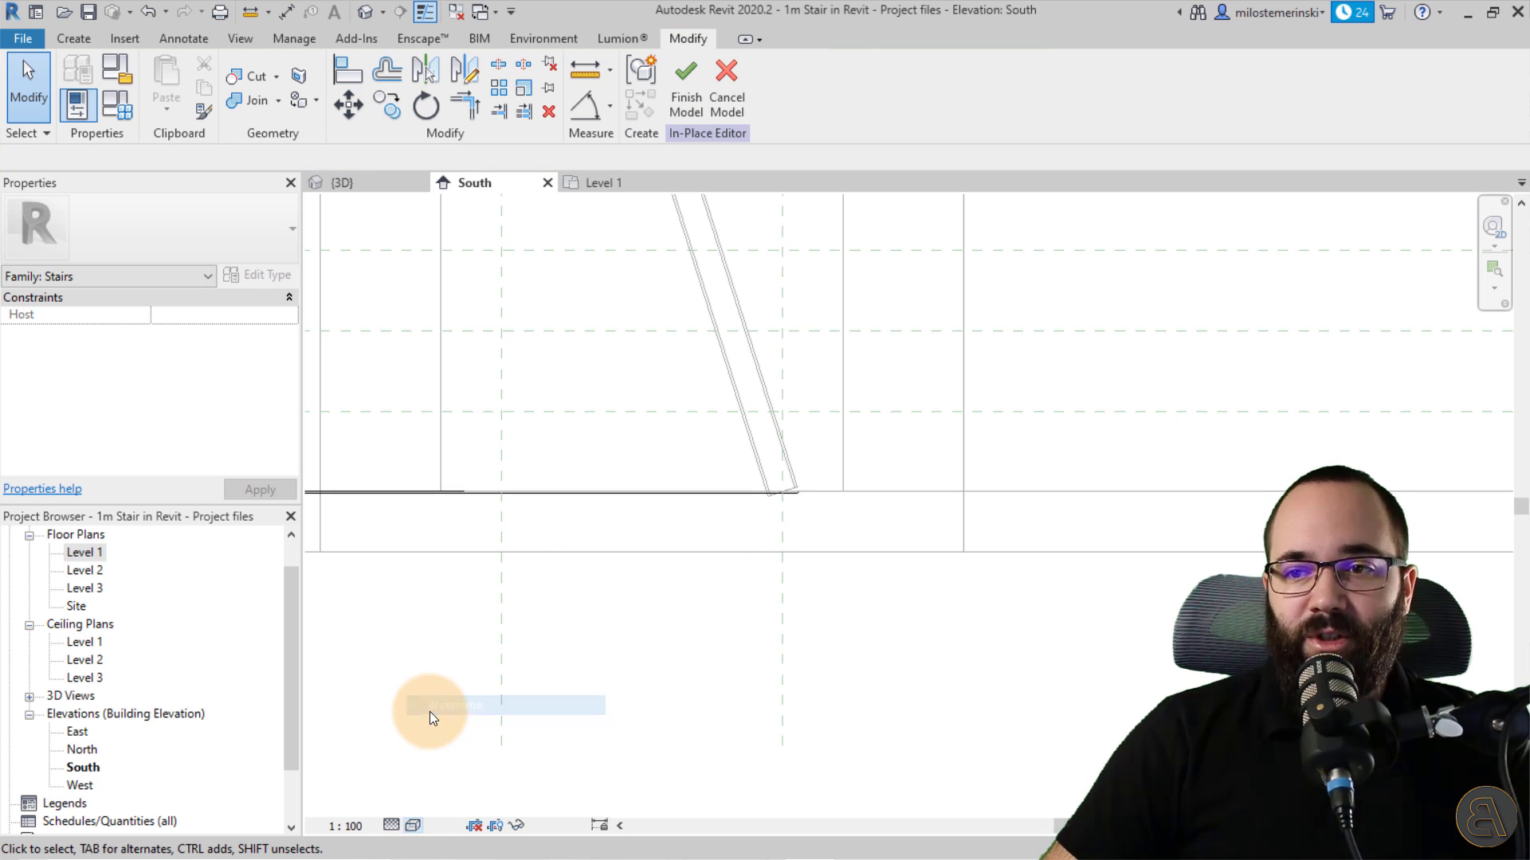
middle_click_drag(403, 504, 628, 500)
left_click(629, 491)
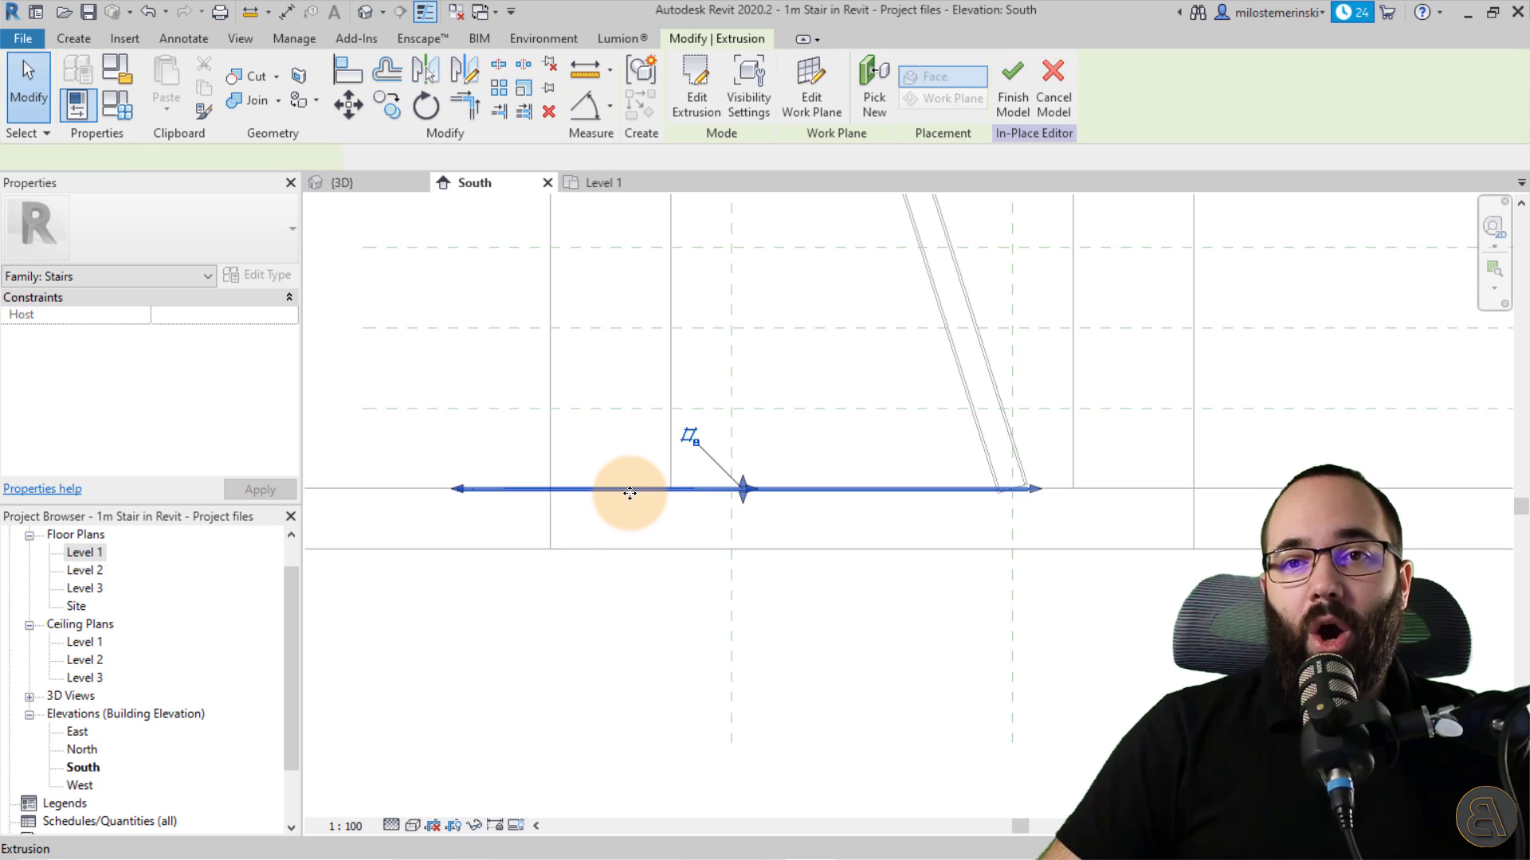
- Set the extrusion end of the tread at the column's base to -30, apply it and deselect the tread
left_click(175, 318)
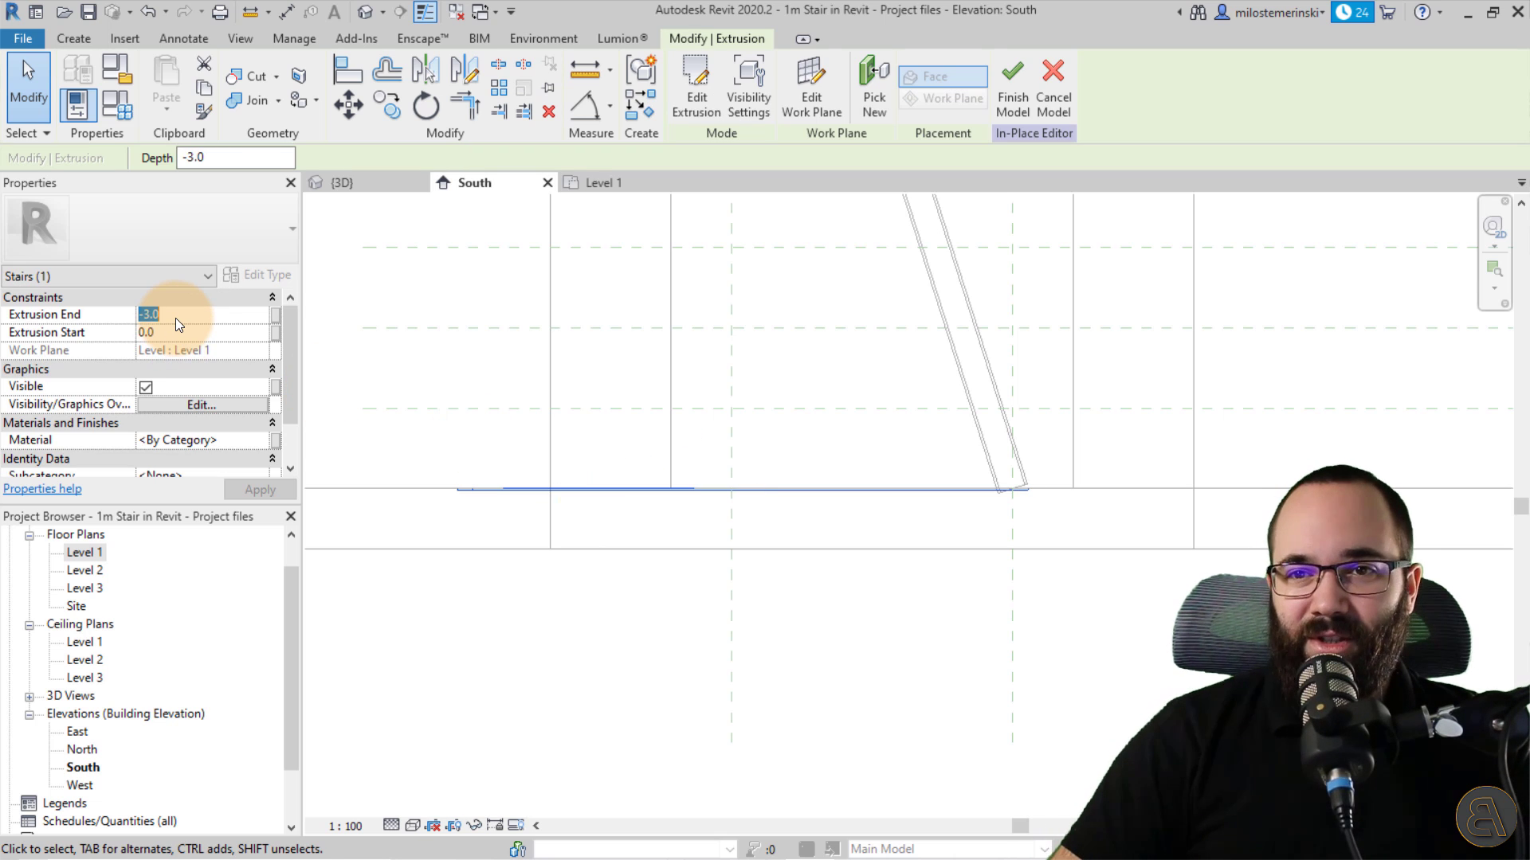
type("-30.0")
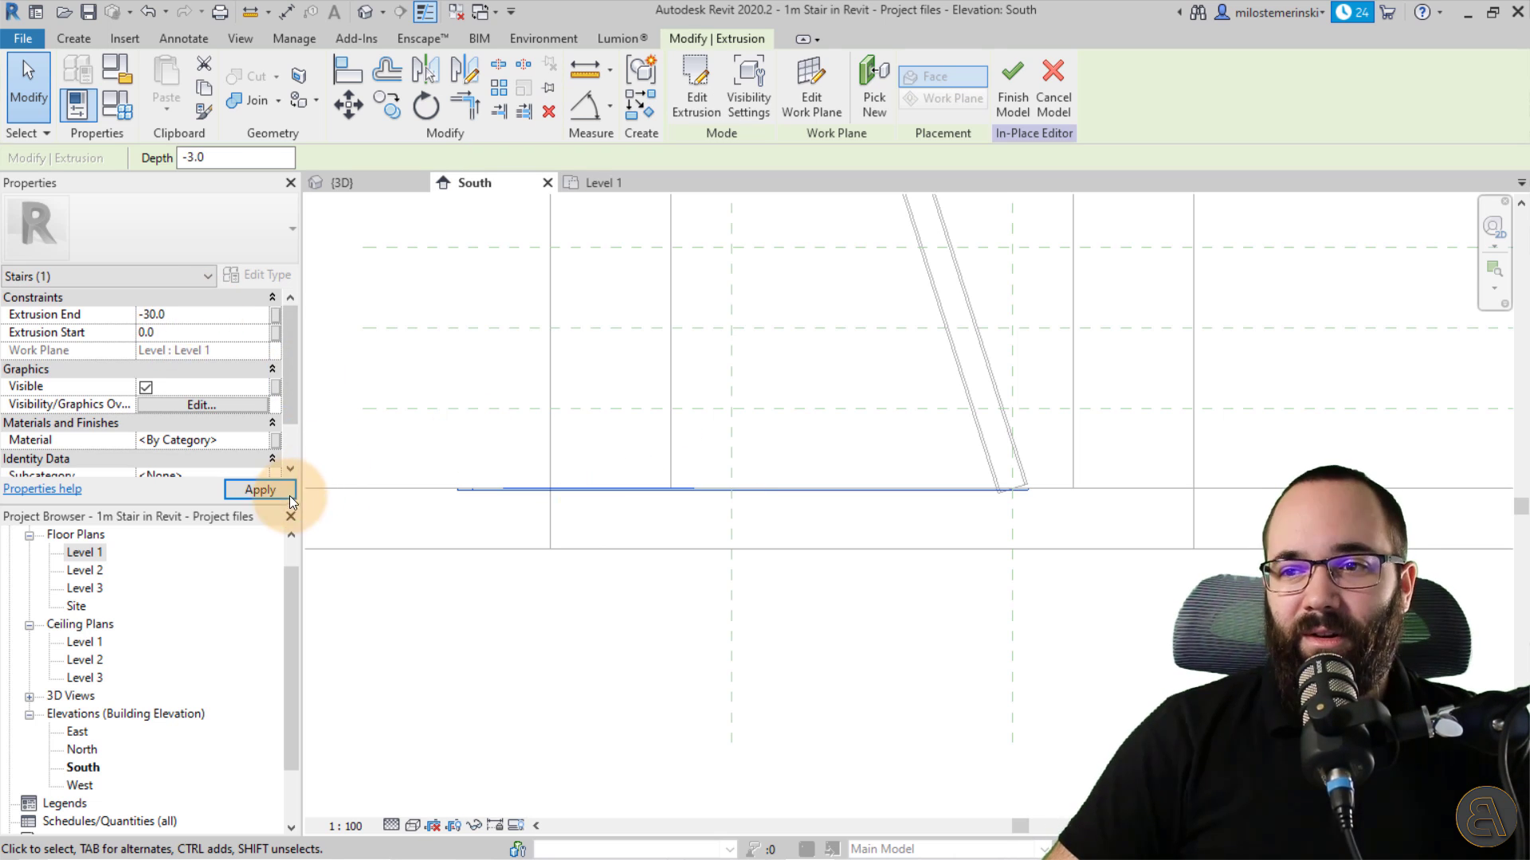
left_click(290, 498)
left_click(637, 566)
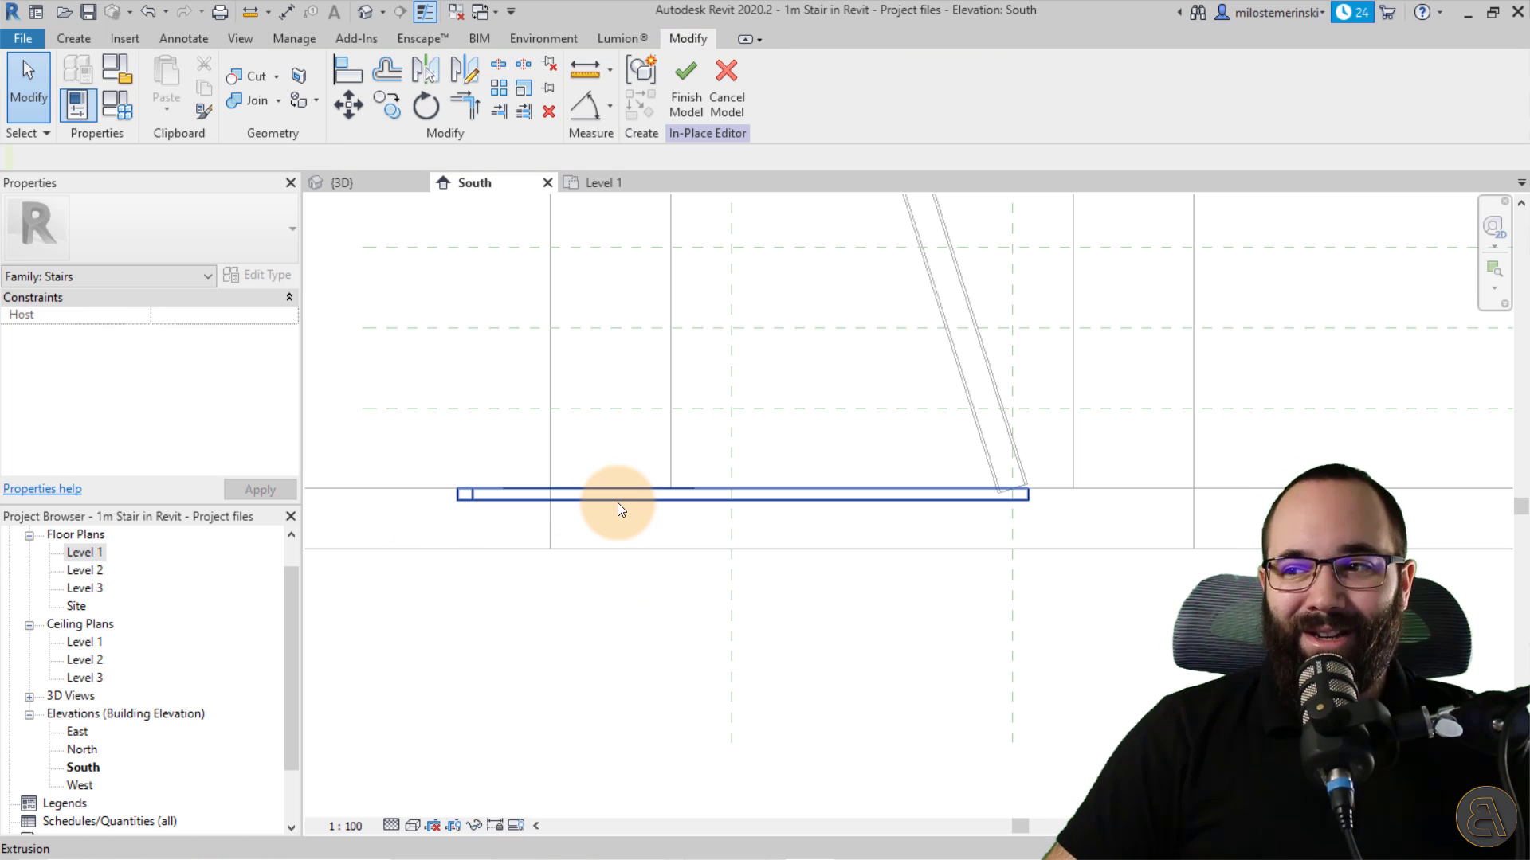
- Select the thickened tread in the South elevation and dissociate it from its work plane
left_click(616, 503)
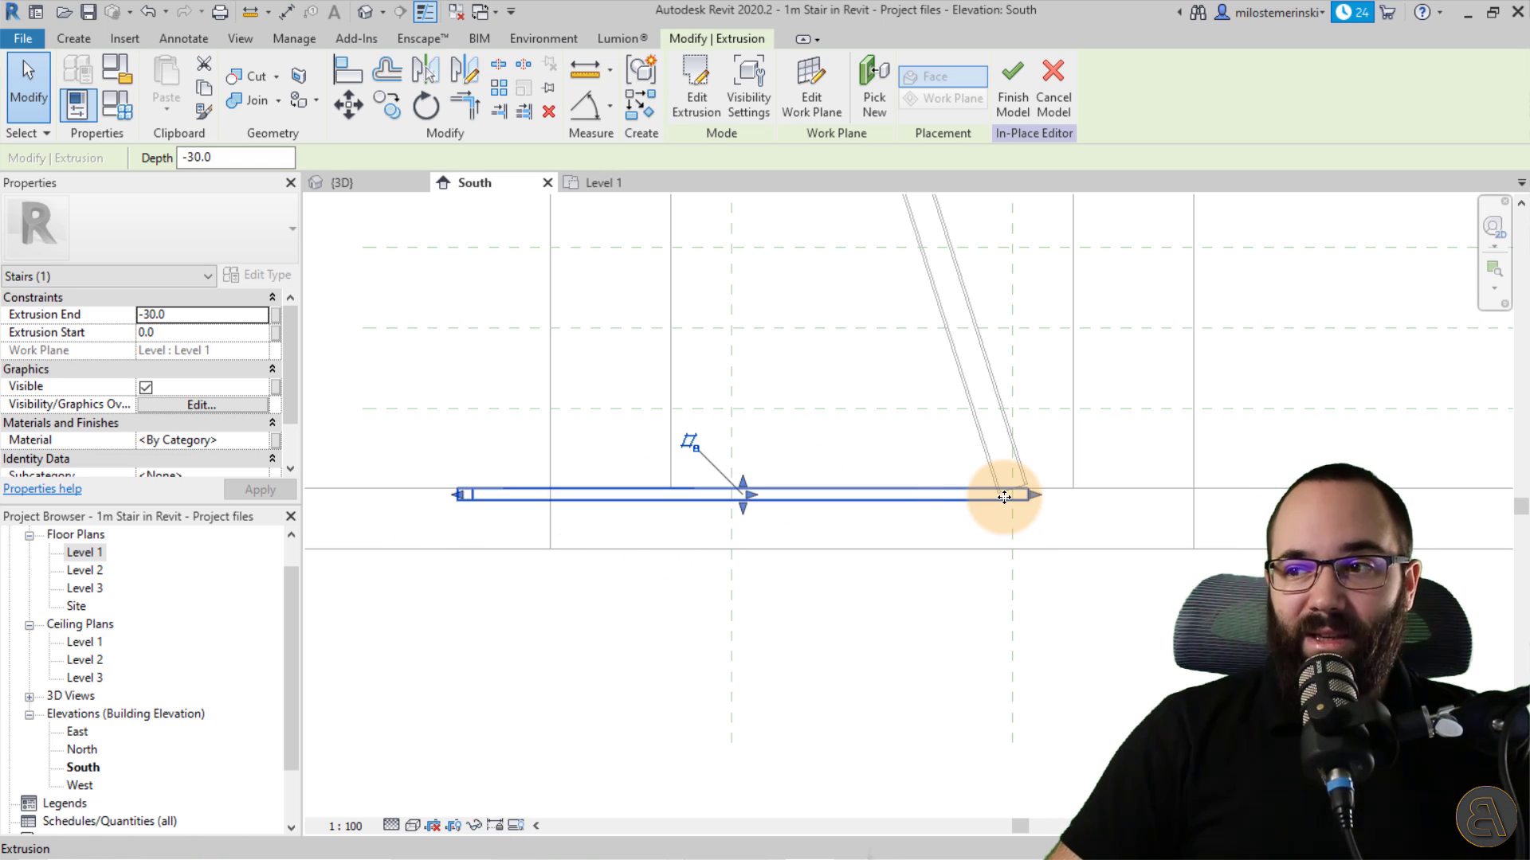
middle_click_drag(1072, 492, 922, 529)
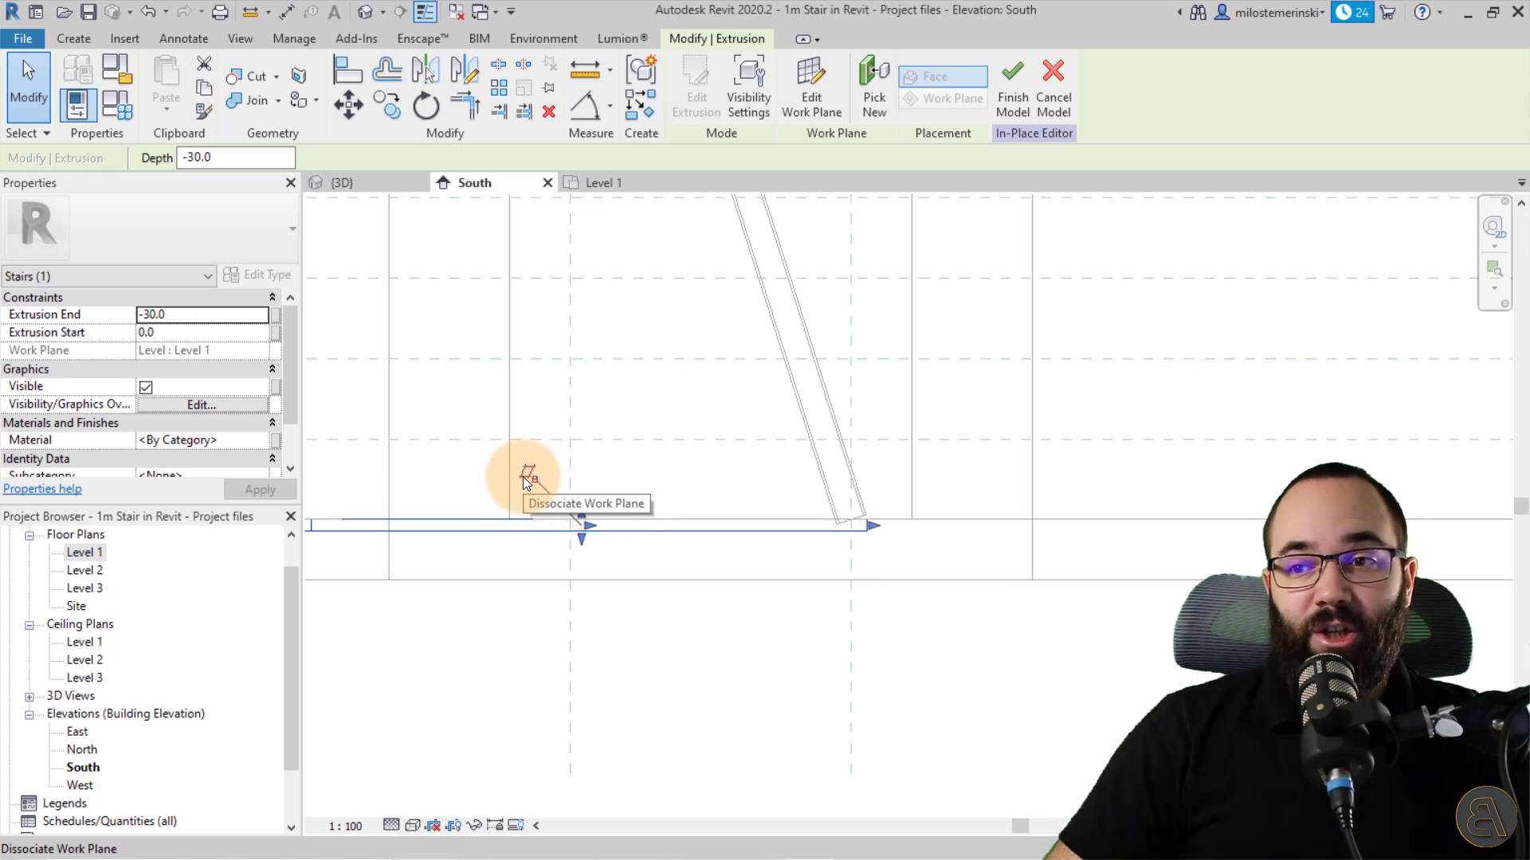
left_click(523, 476)
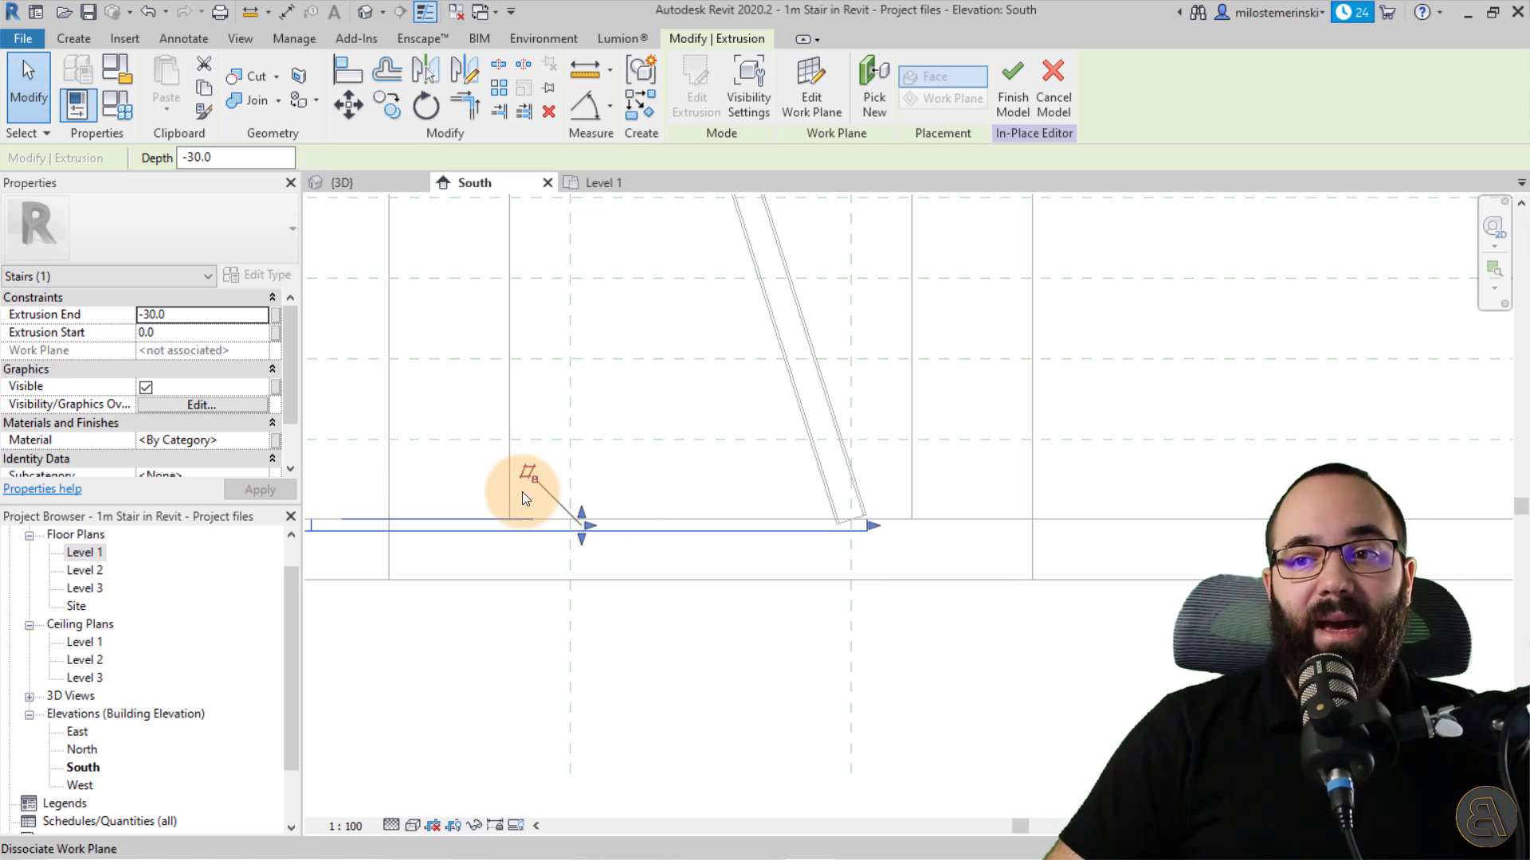
middle_click_drag(474, 586, 549, 580)
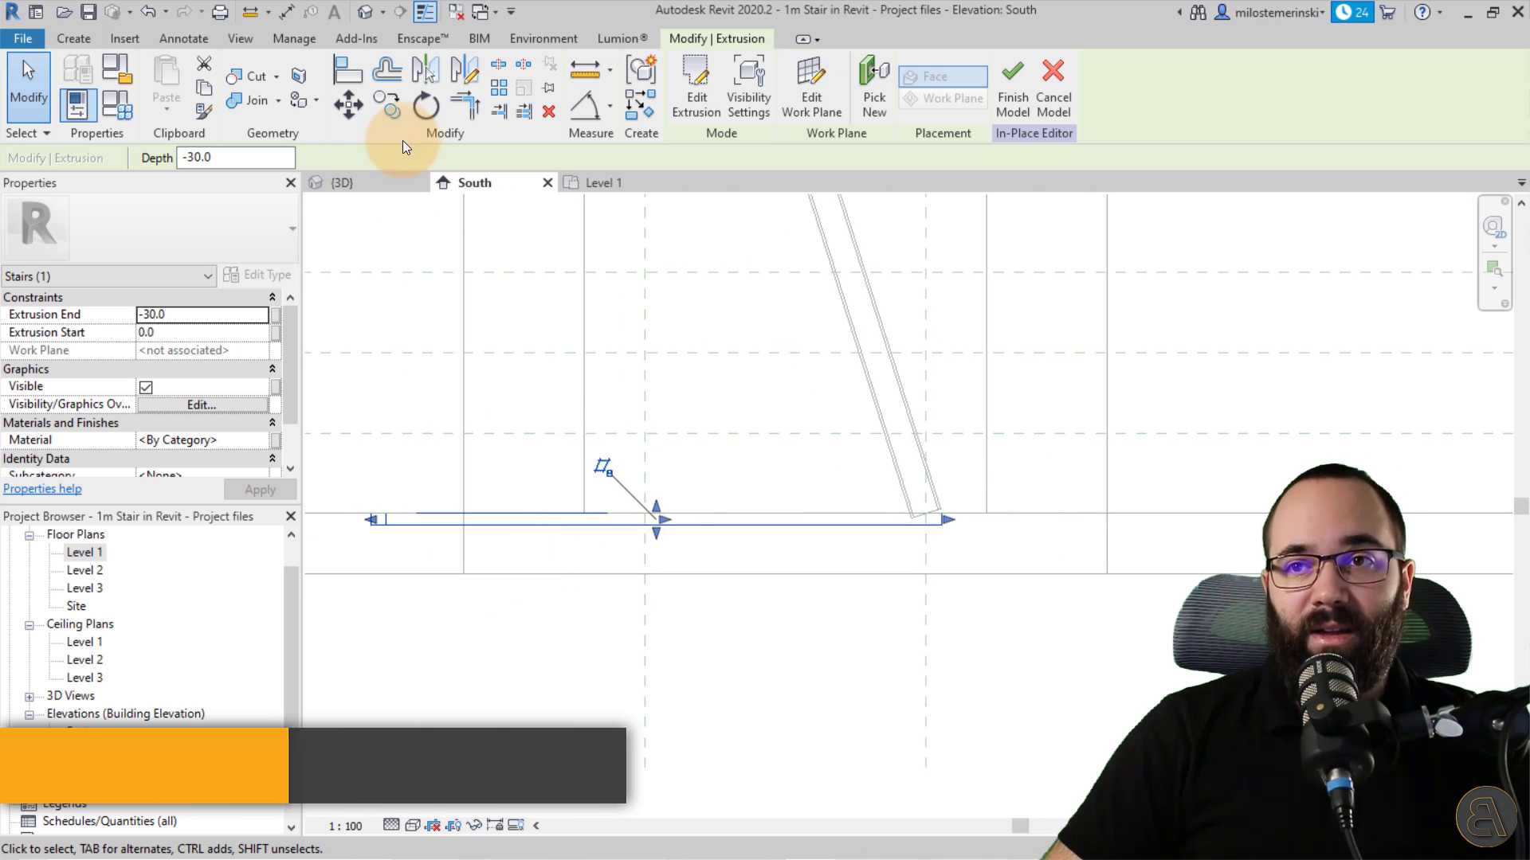
- Move the tread by its upper column-side corner up to where the lowest tread plane meets the column's outer edge
left_click(348, 105)
scroll(953, 516, "up", 5)
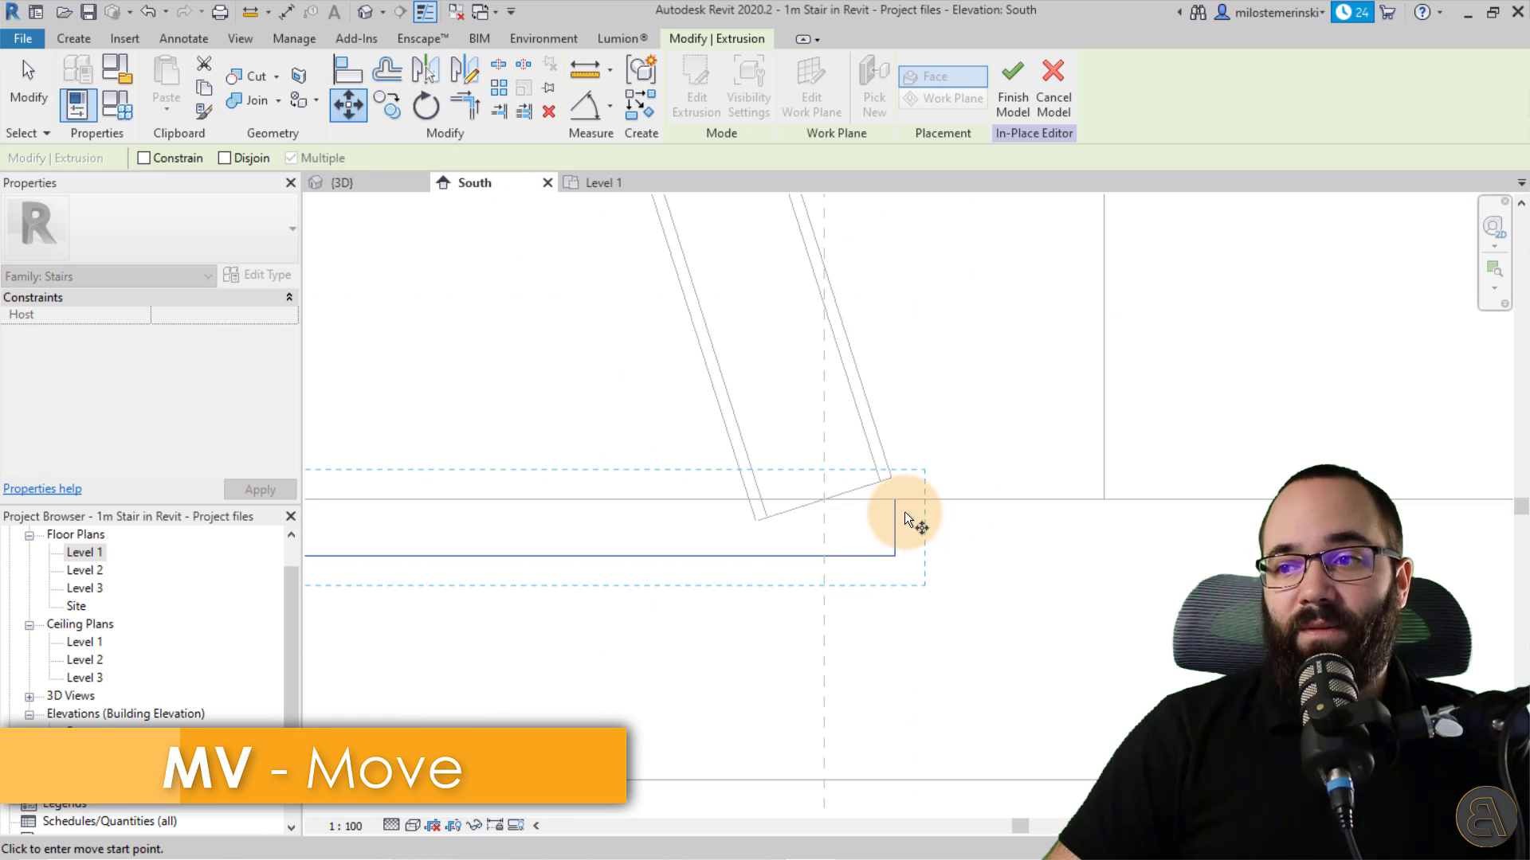
left_click(893, 501)
middle_click_drag(827, 317, 919, 700)
middle_click_drag(850, 465, 839, 423)
scroll(871, 522, "up", 2)
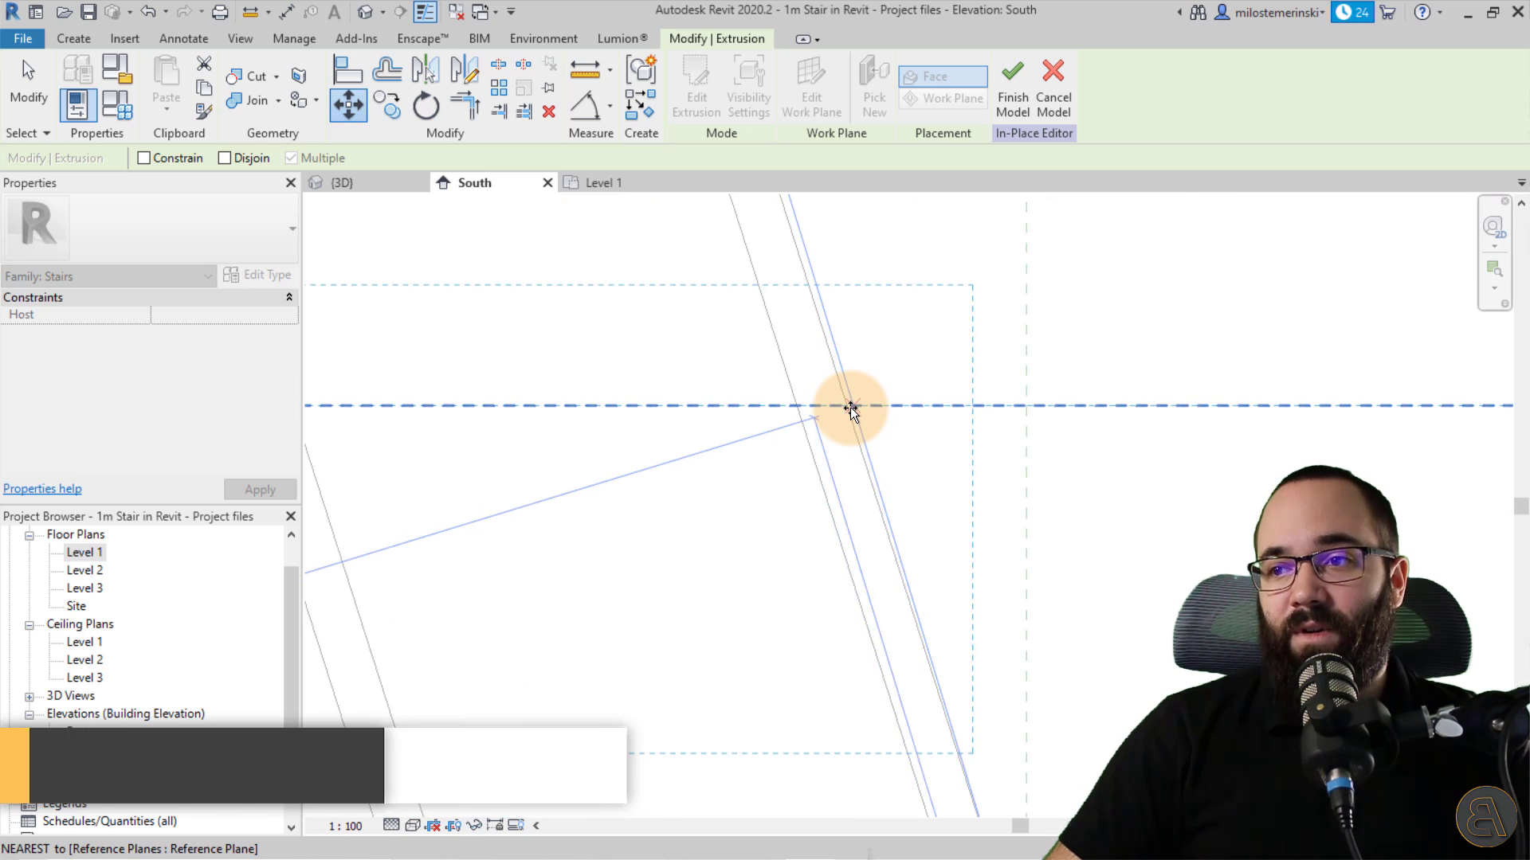
scroll(849, 408, "up", 3)
left_click(842, 406)
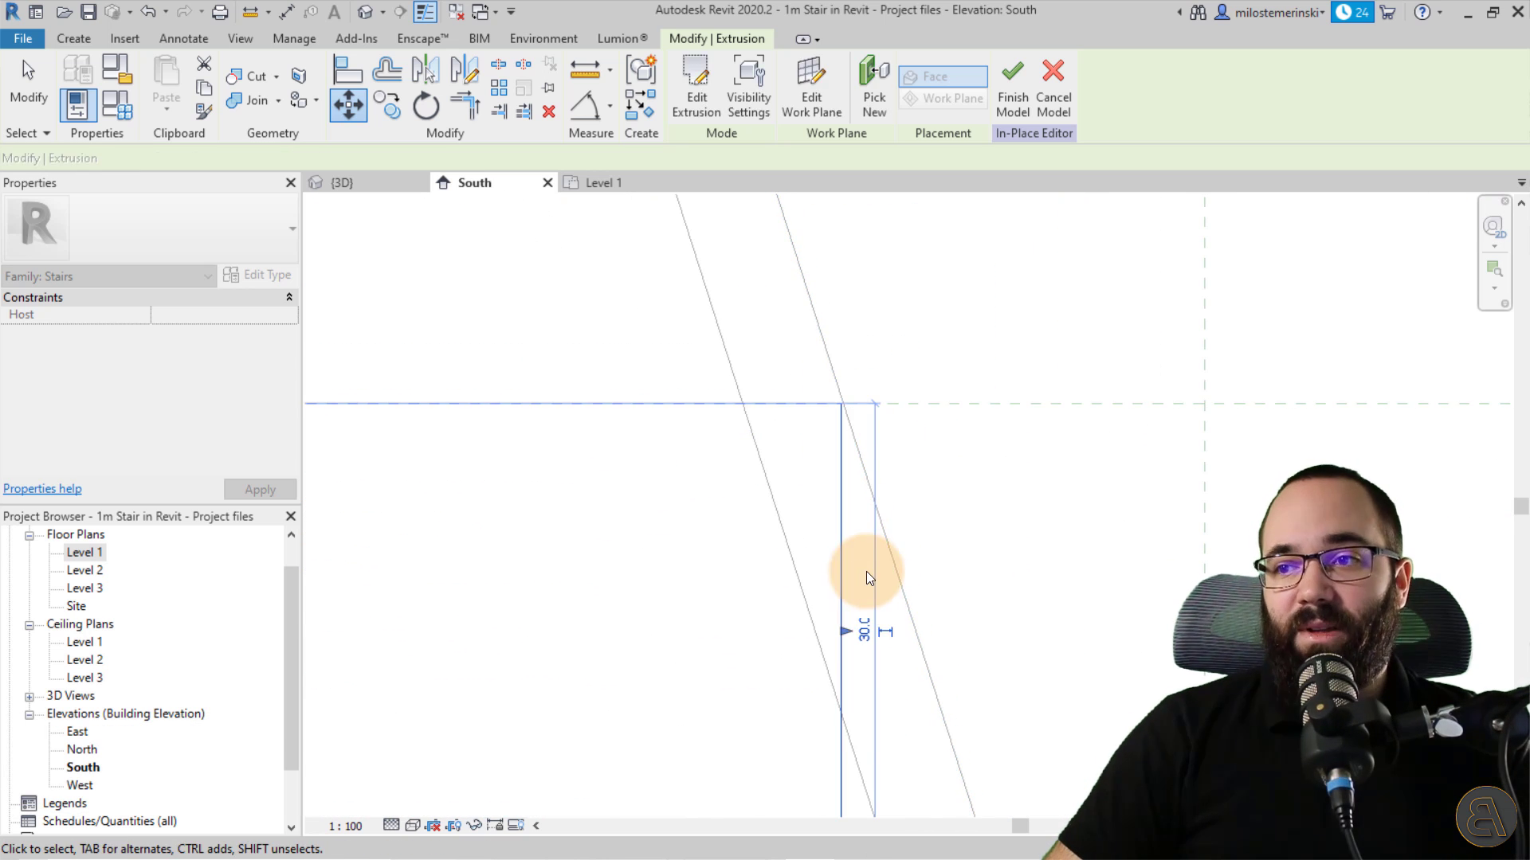
scroll(963, 476, "down", 3)
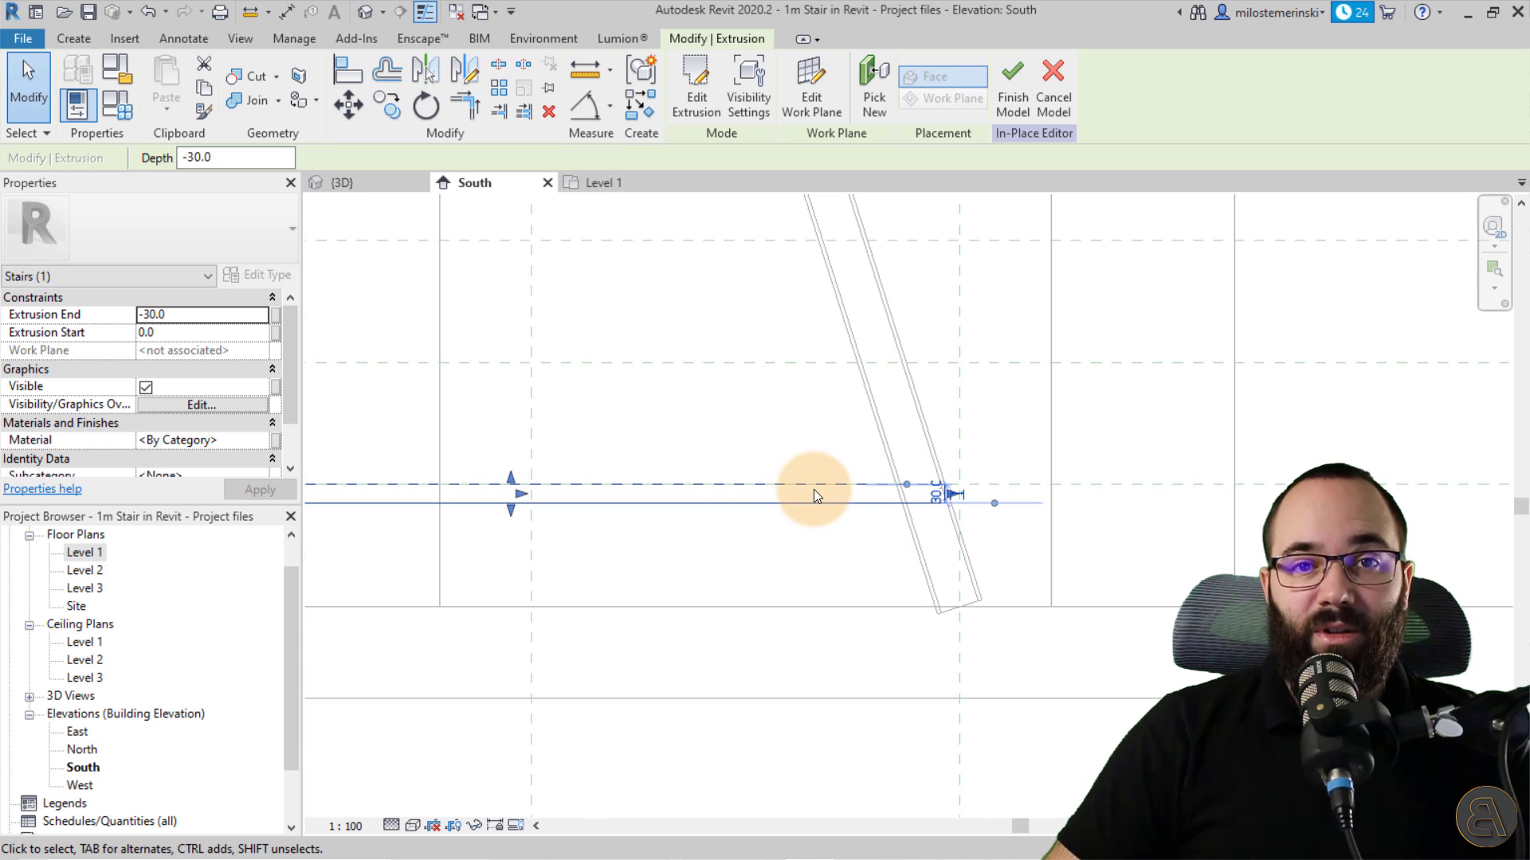
middle_click_drag(734, 581, 815, 564)
scroll(810, 566, "down", 3)
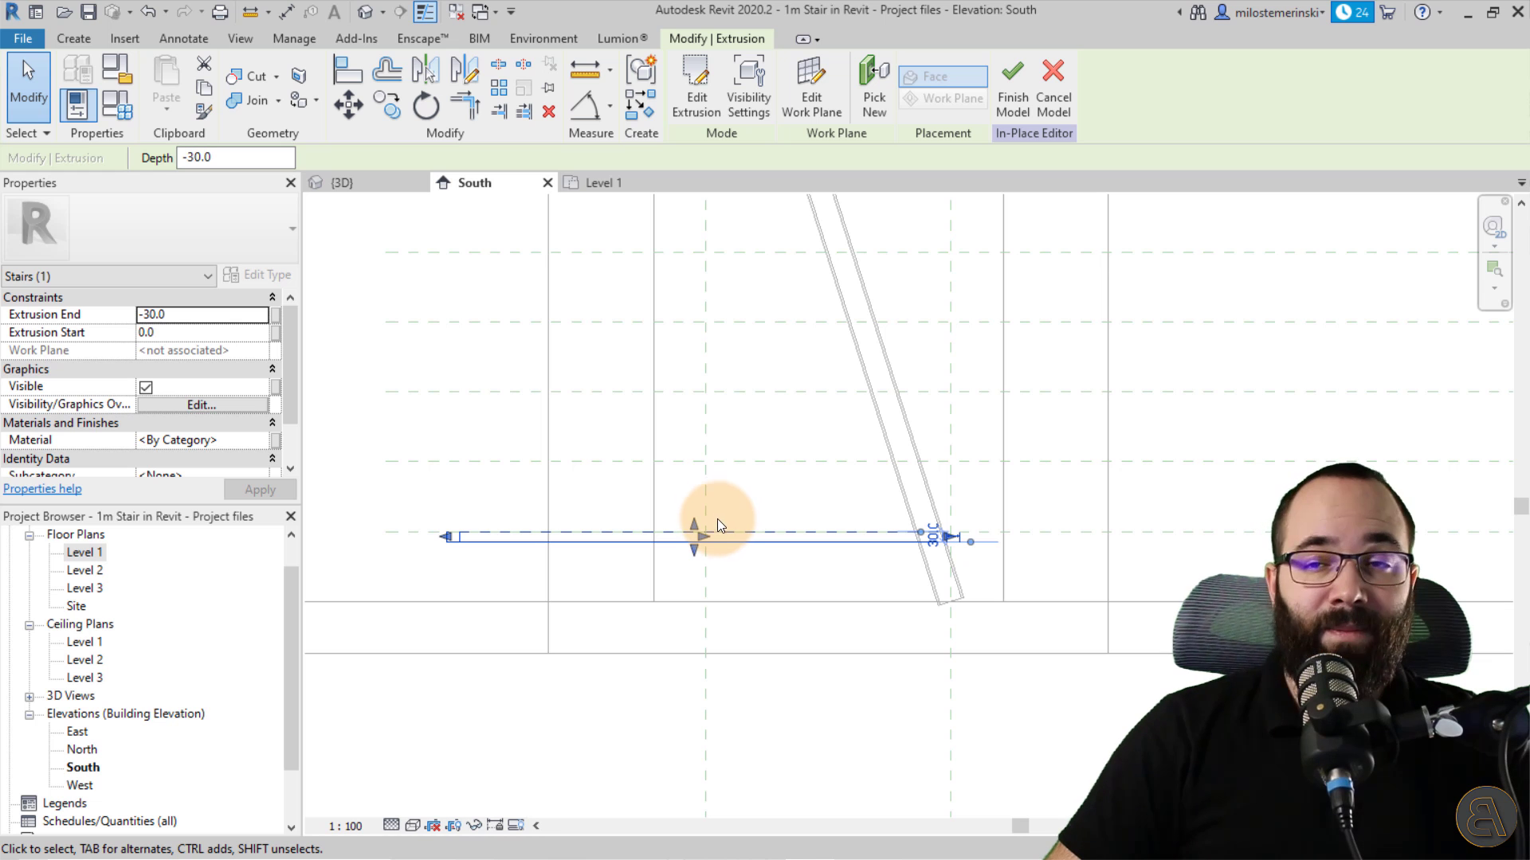
- Copy the first tread up along the column's outer edge to the second tread plane
left_click(387, 104)
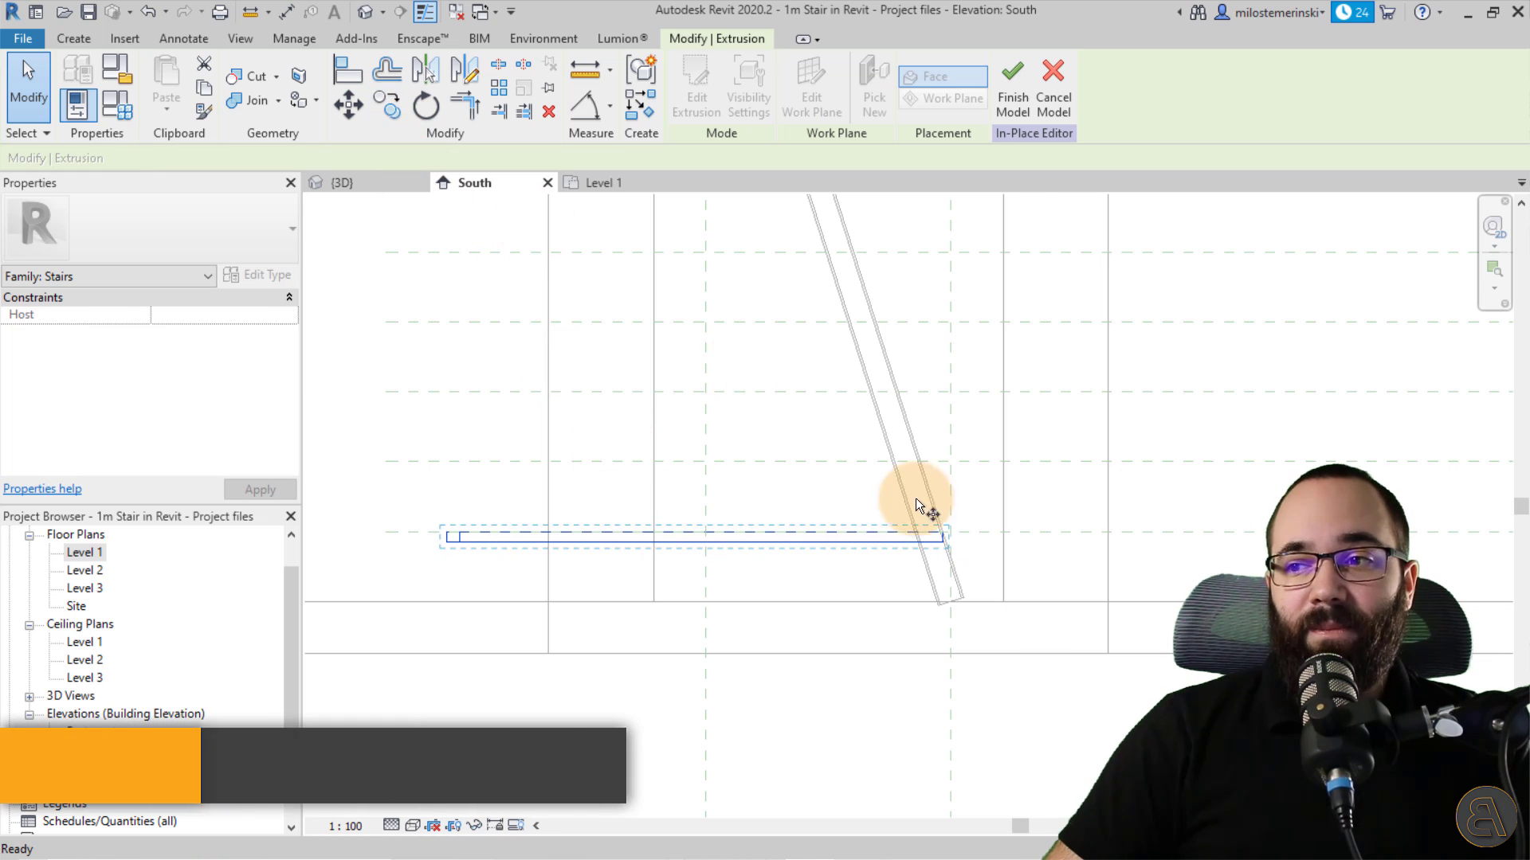
scroll(876, 478, "up", 4)
left_click(824, 440)
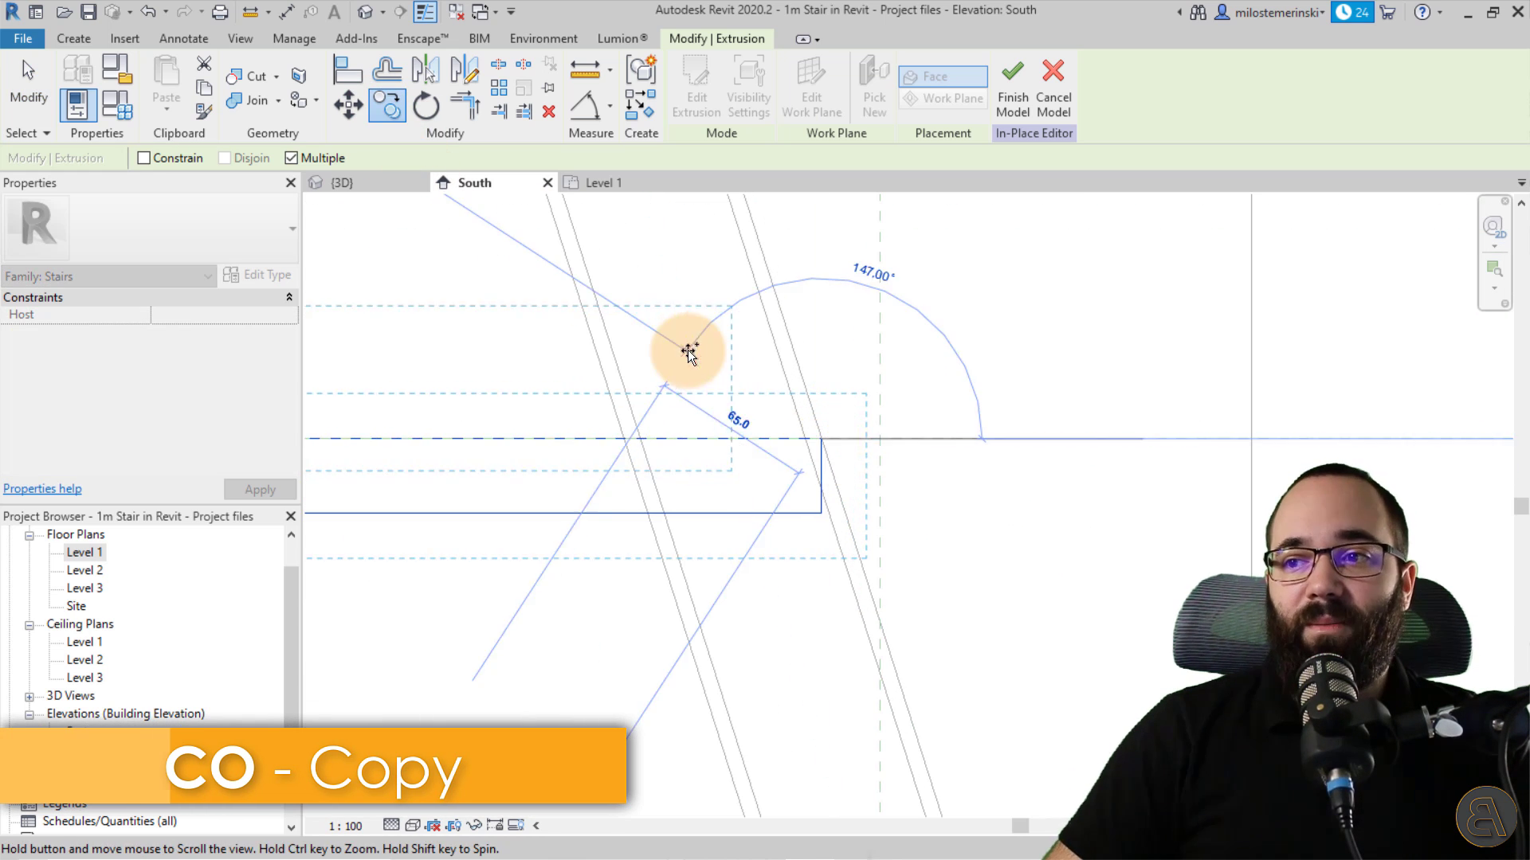
scroll(853, 666, "up", 3)
scroll(836, 446, "up", 5)
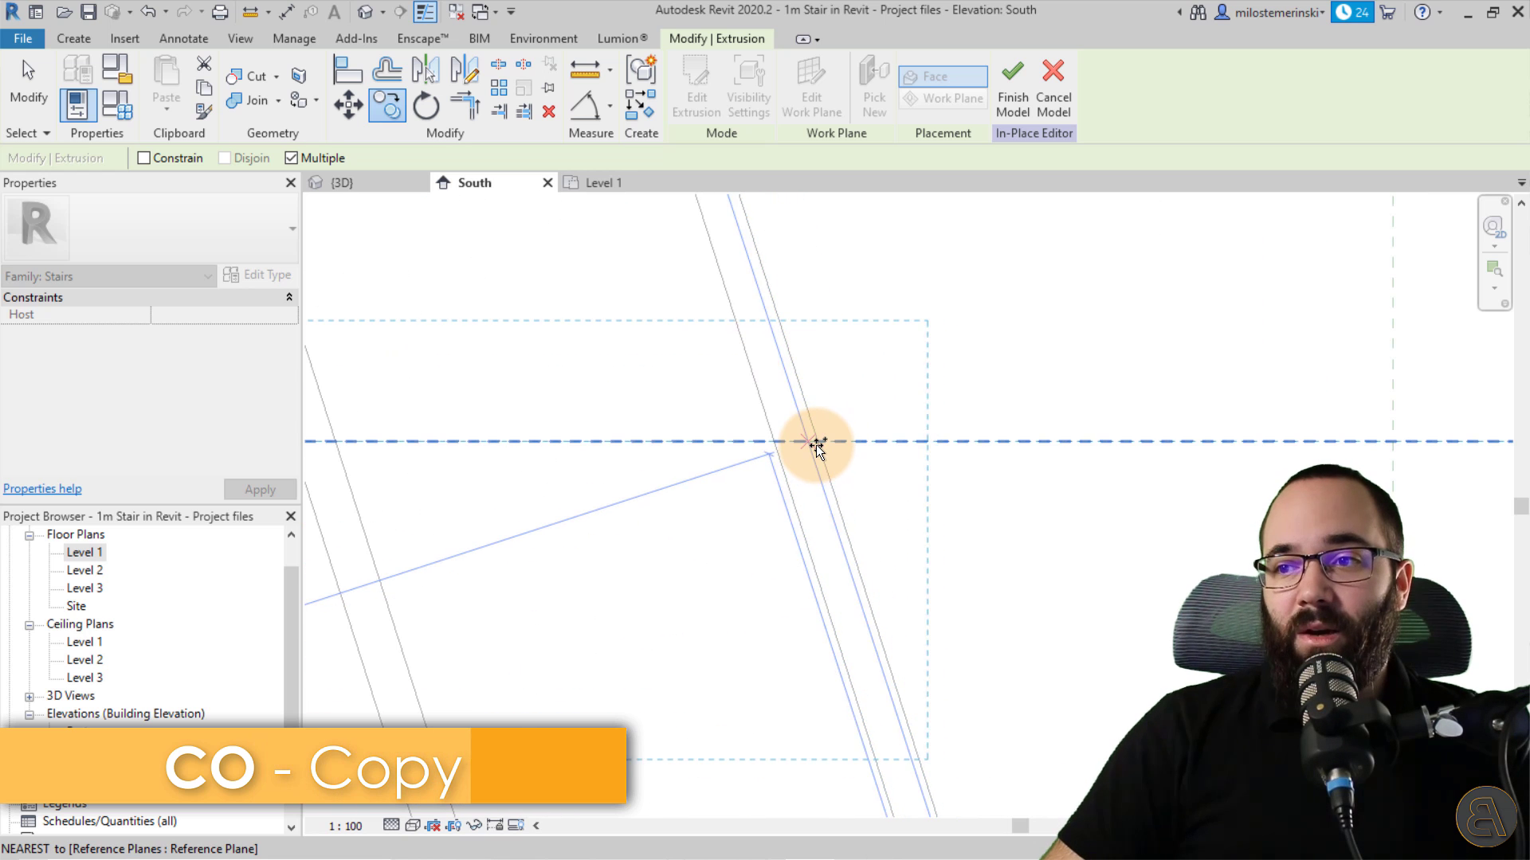
scroll(829, 589, "down", 6)
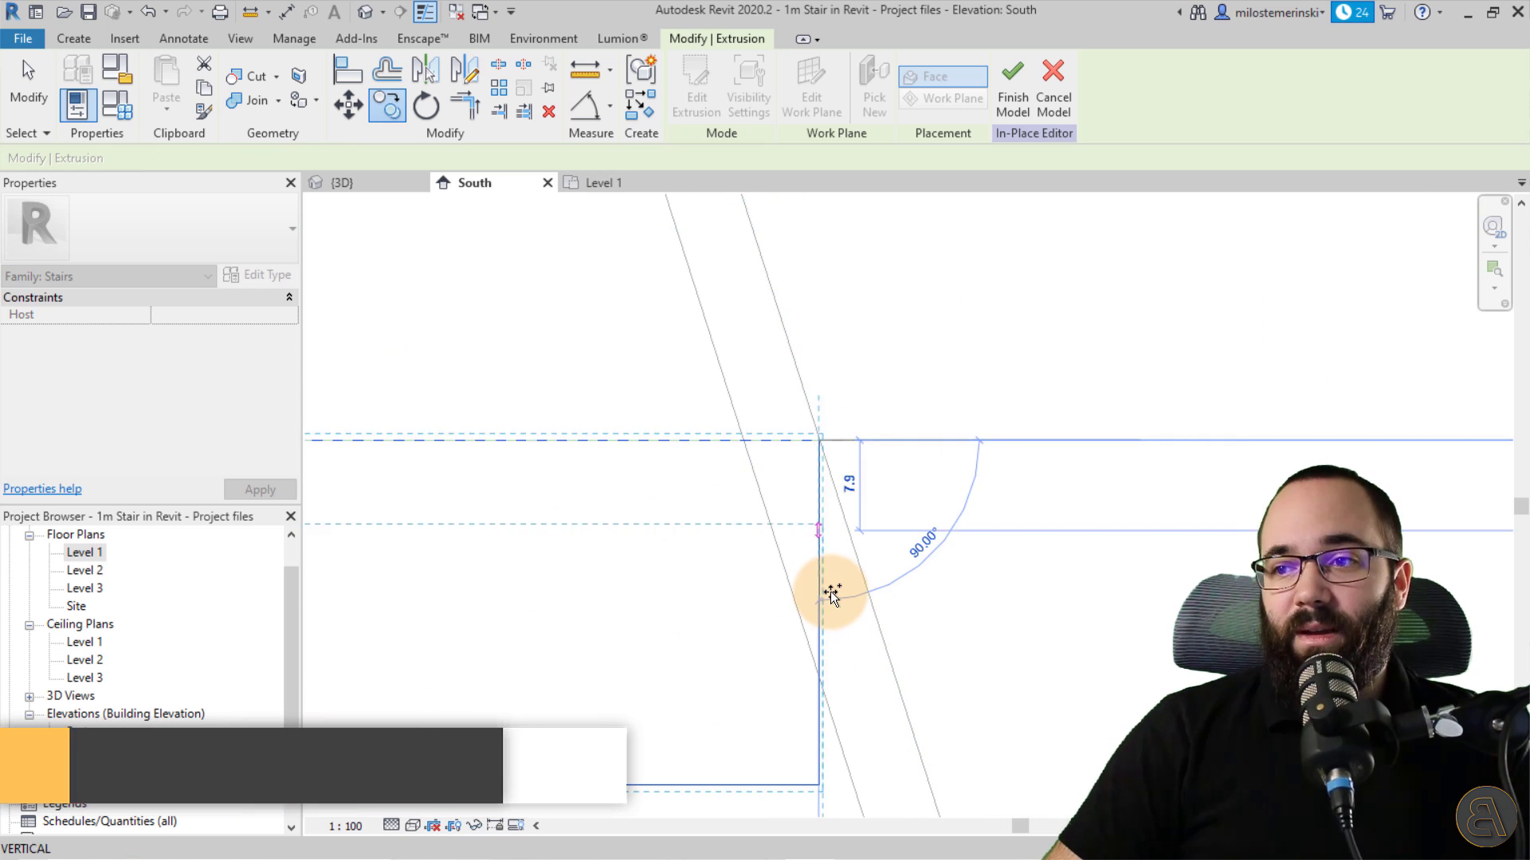
left_click(910, 529)
scroll(910, 529, "down", 2)
key("Escape")
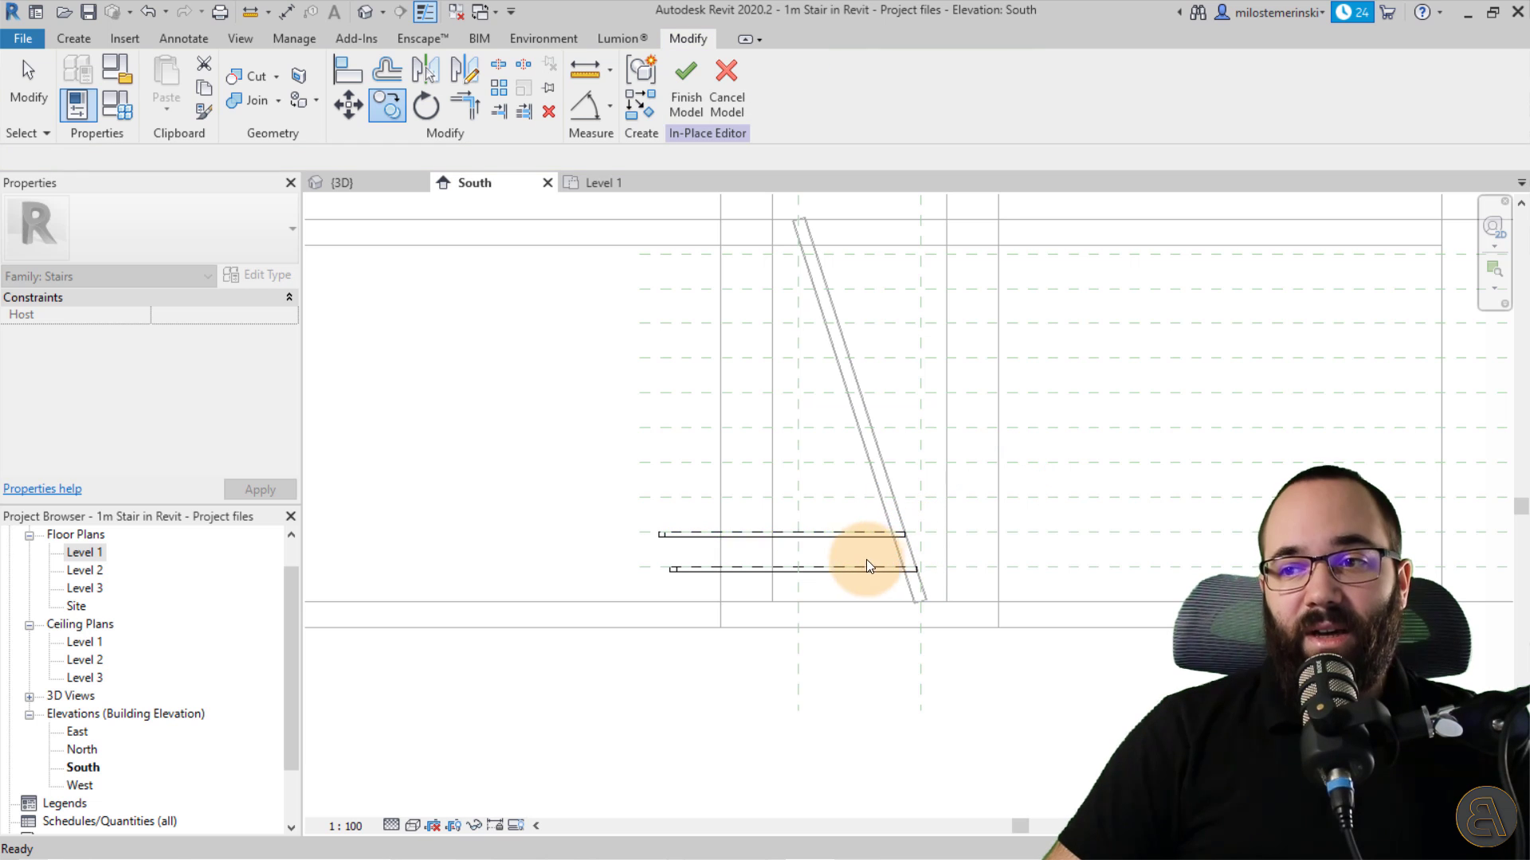
- Select the second tread and bring it into view in the Level 1 floor plan
left_click(843, 542)
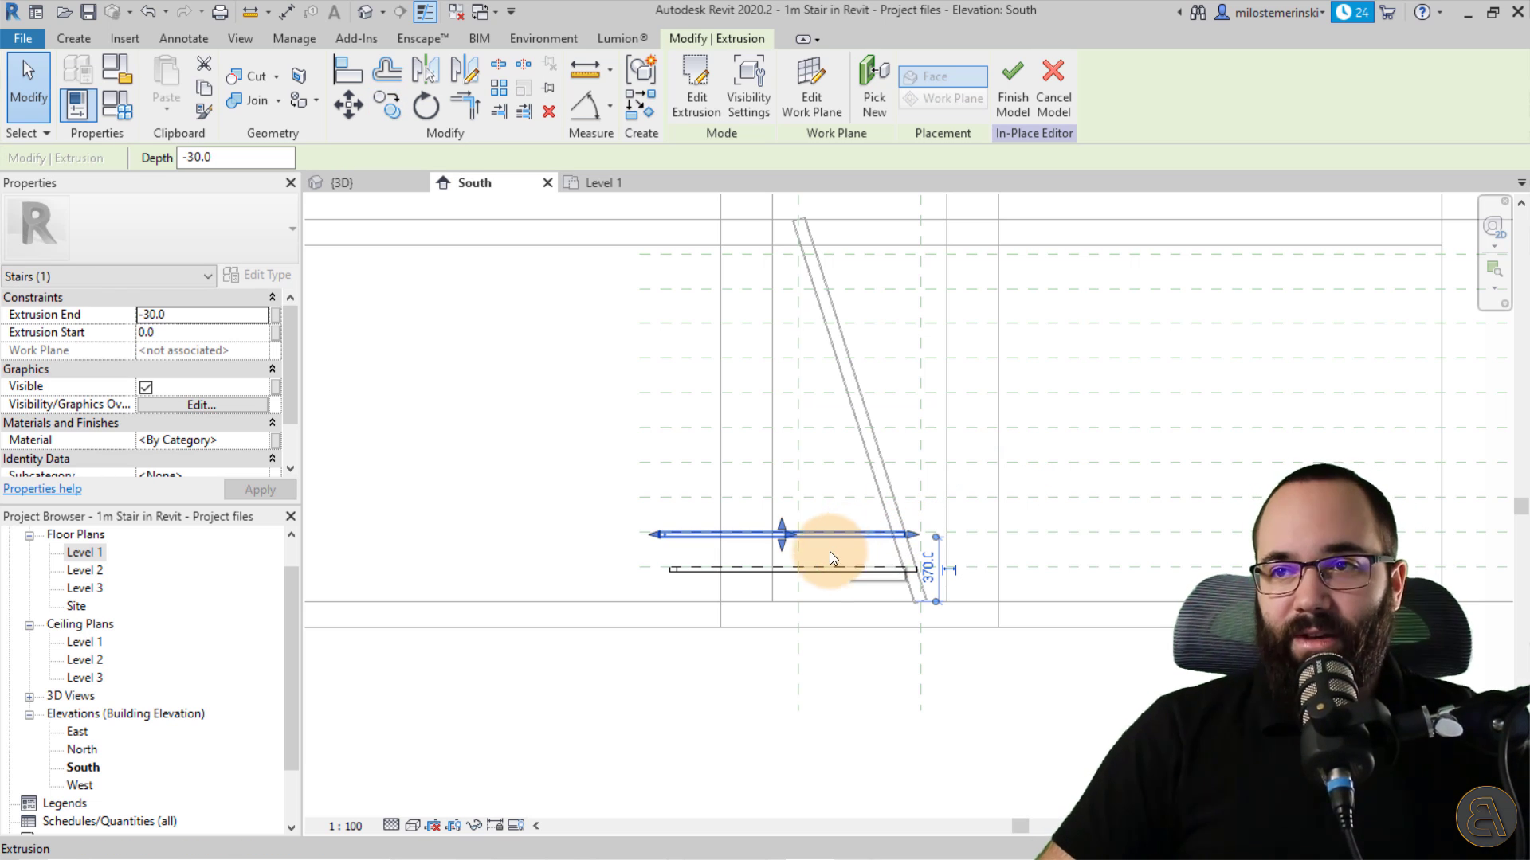
middle_click_drag(783, 479, 564, 505)
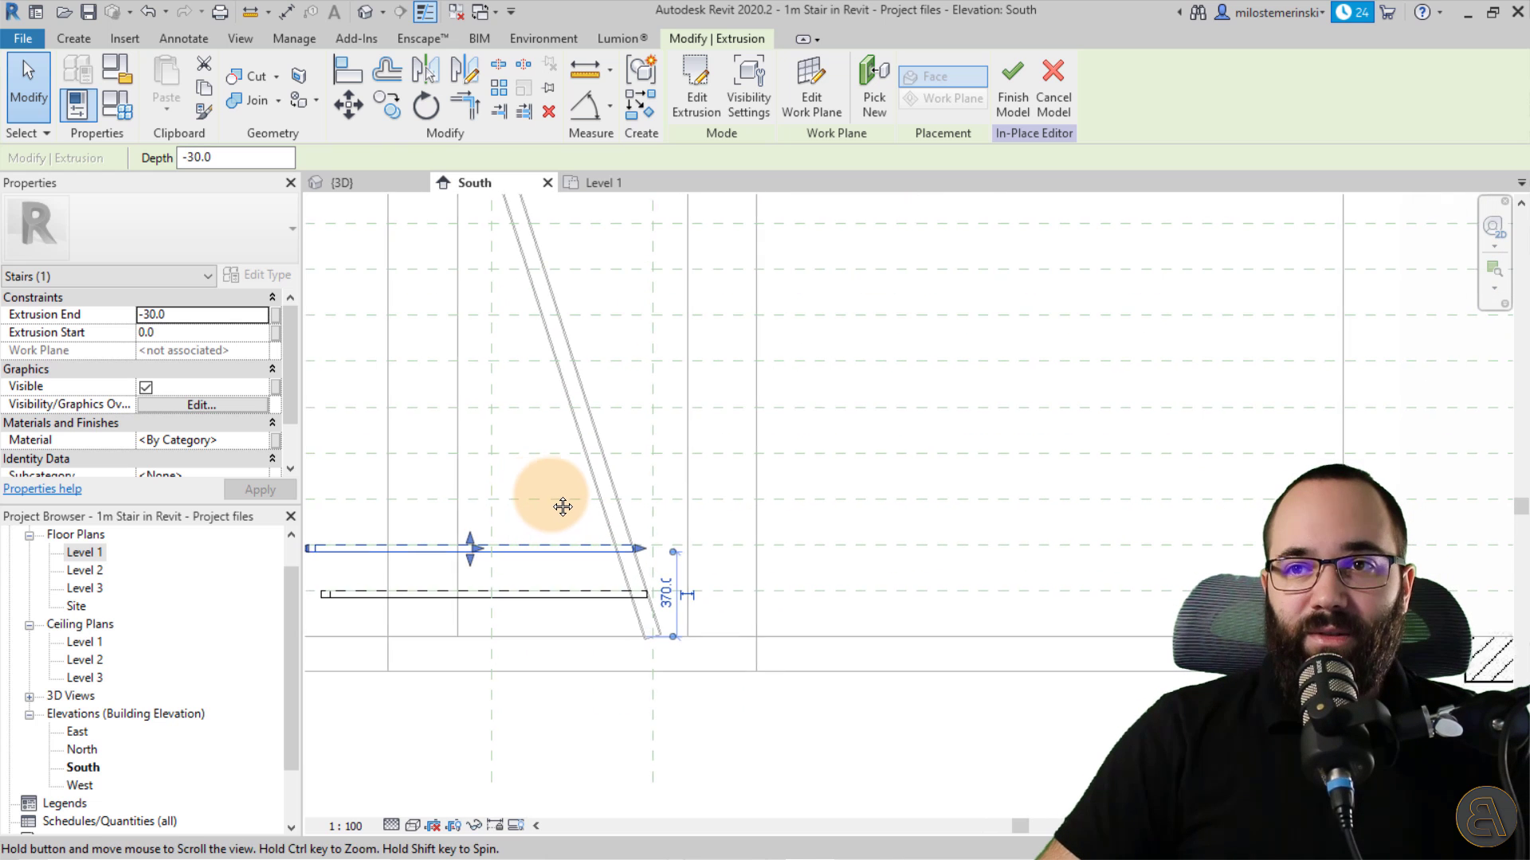
scroll(558, 478, "up", 1)
left_click(599, 183)
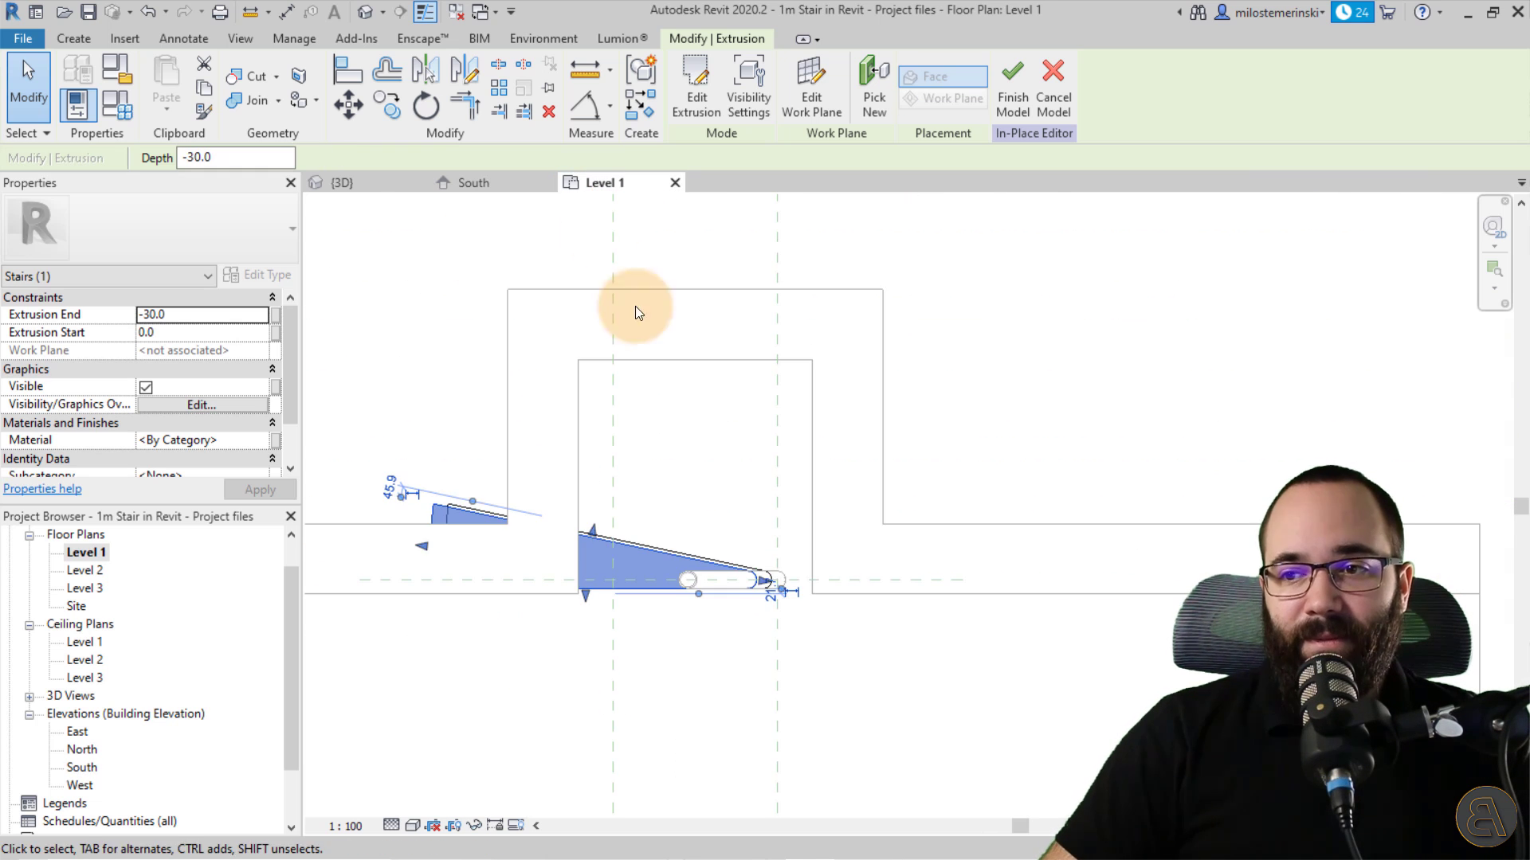
scroll(647, 610, "up", 2)
middle_click_drag(608, 637, 620, 632)
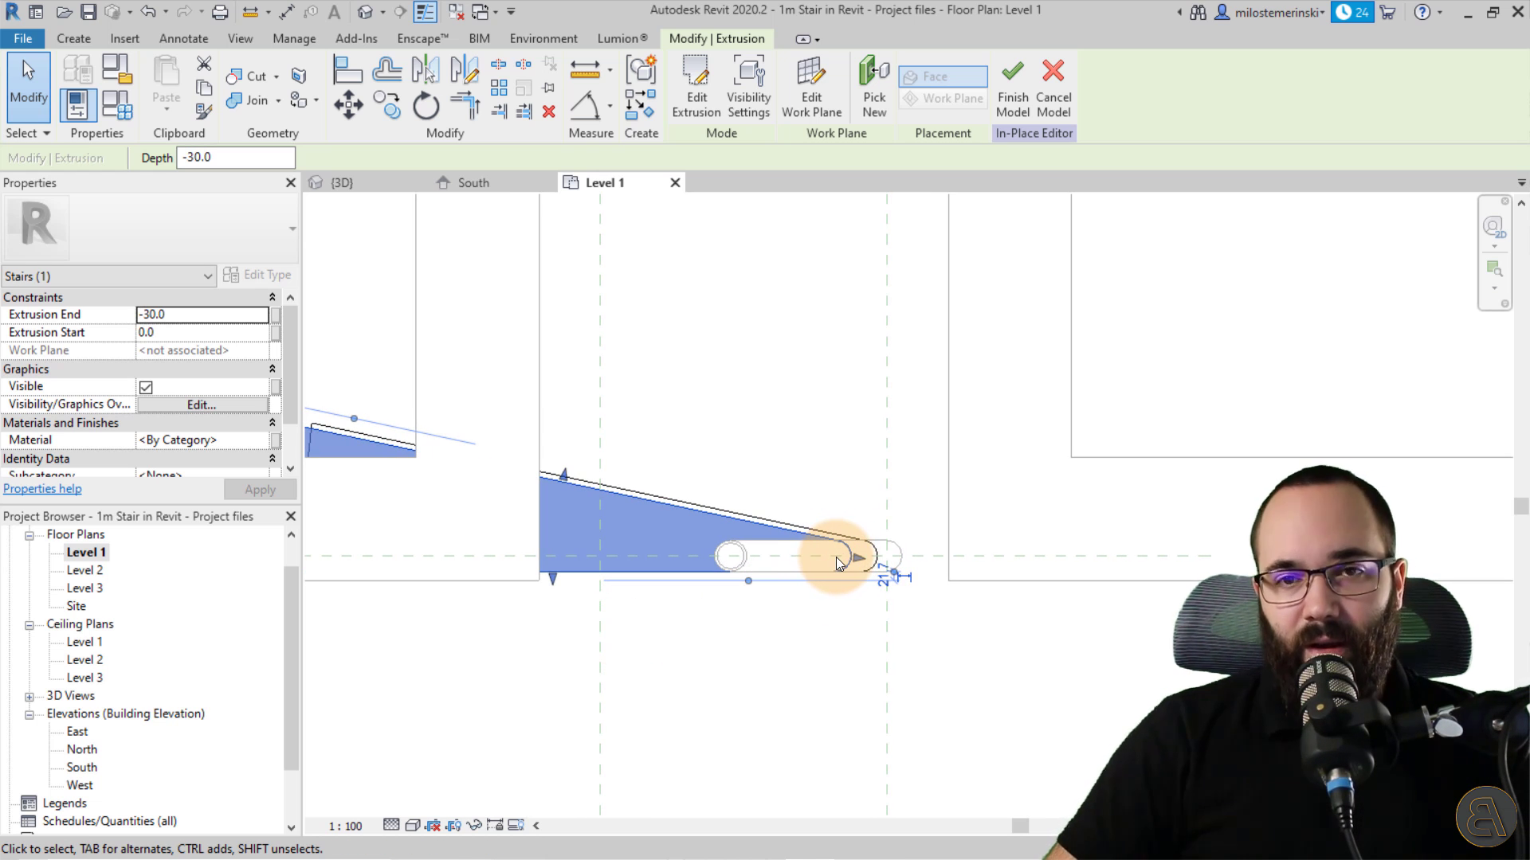
scroll(808, 554, "down", 1)
middle_click_drag(728, 625, 734, 613)
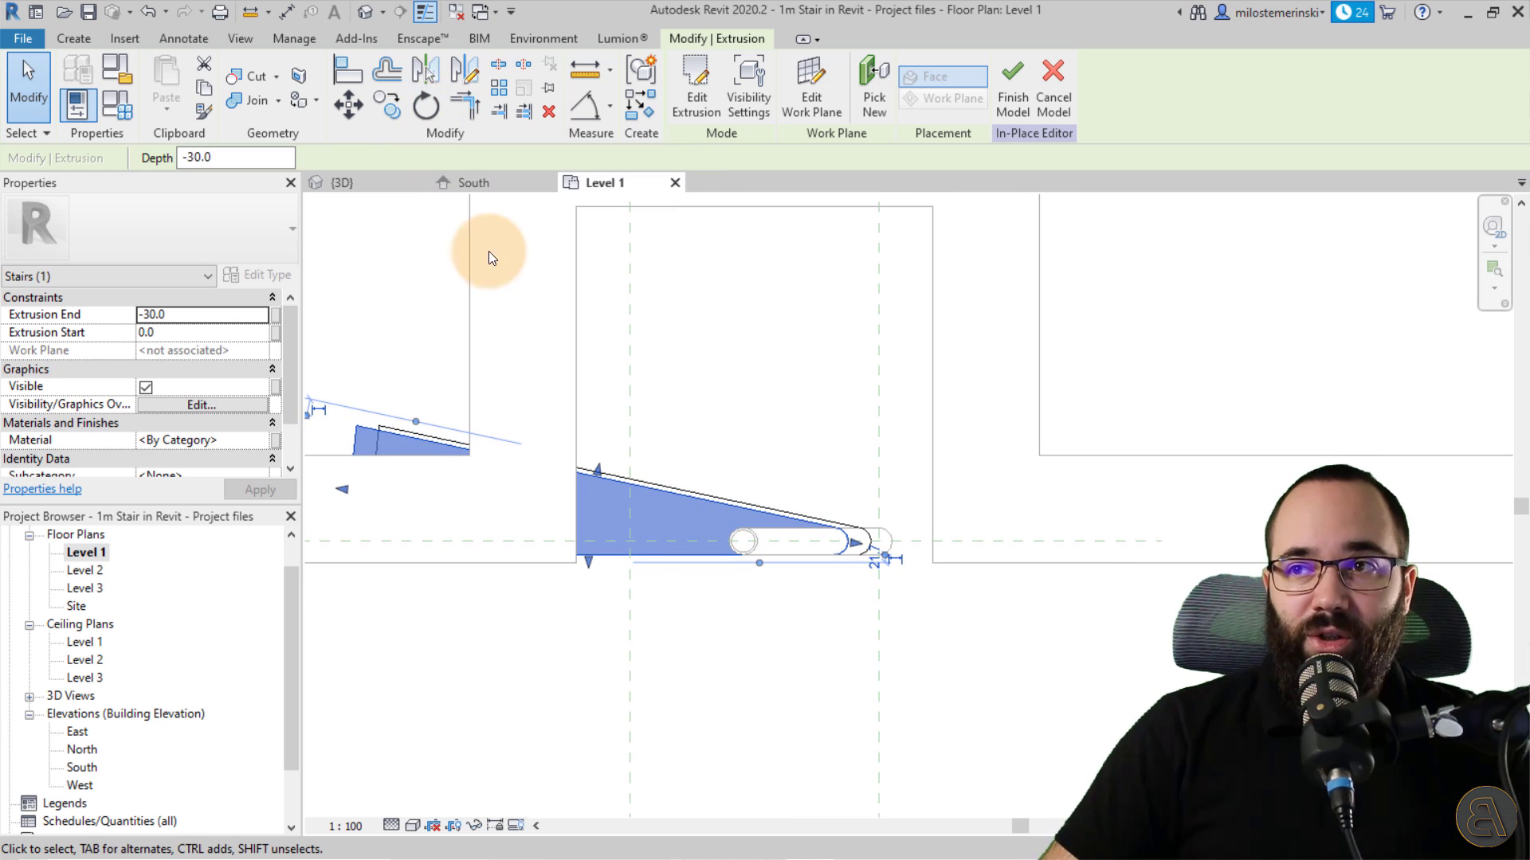
- Rotate the second tread's whole sketch clockwise by a little over 18 degrees about its rounded end's centre, and finish the sketch
left_click(683, 110)
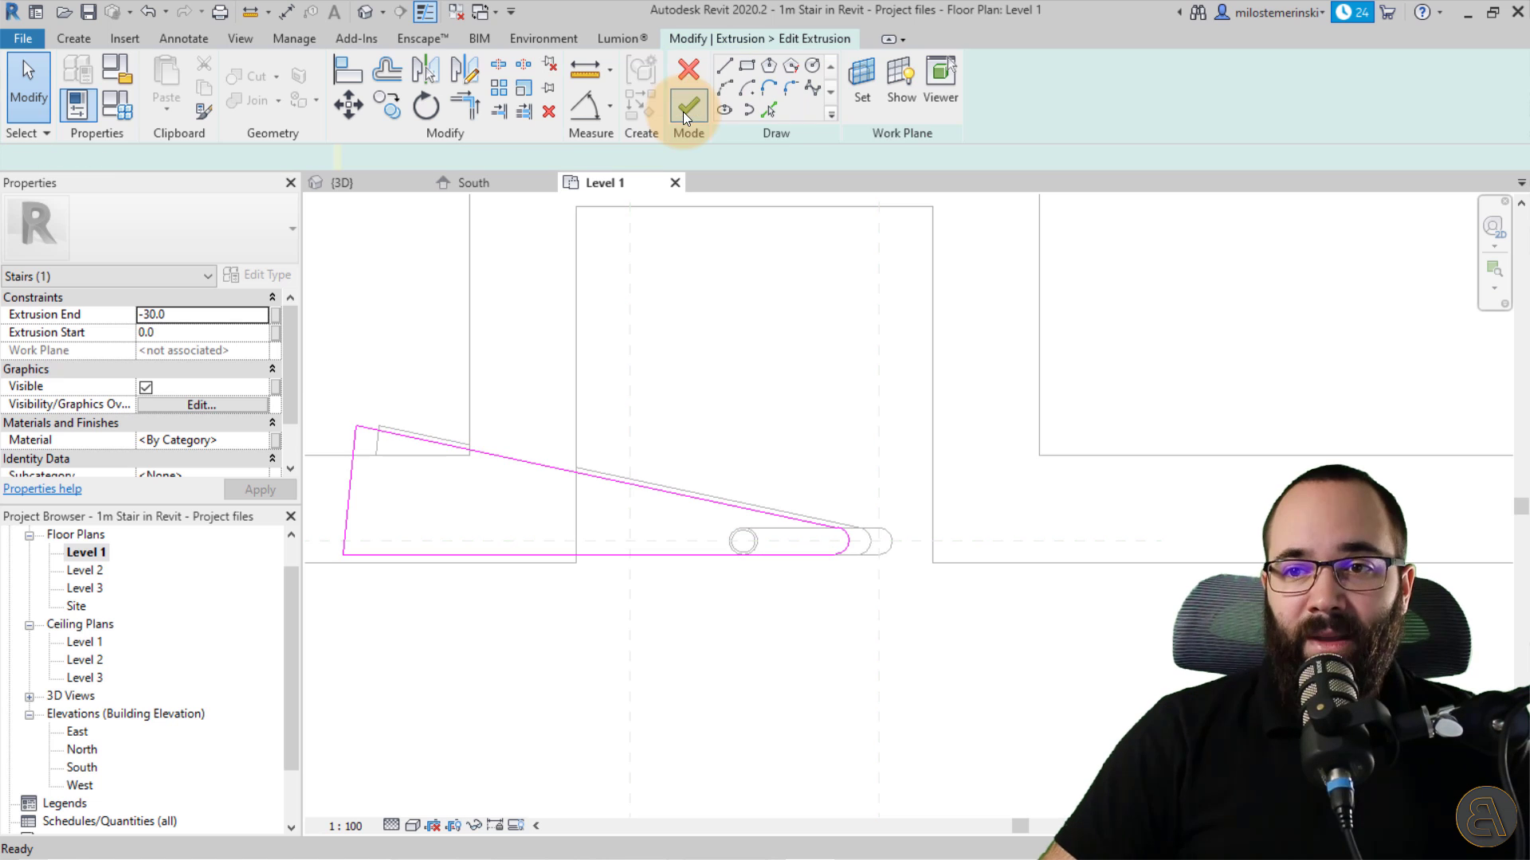
left_click_drag(645, 666, 948, 689)
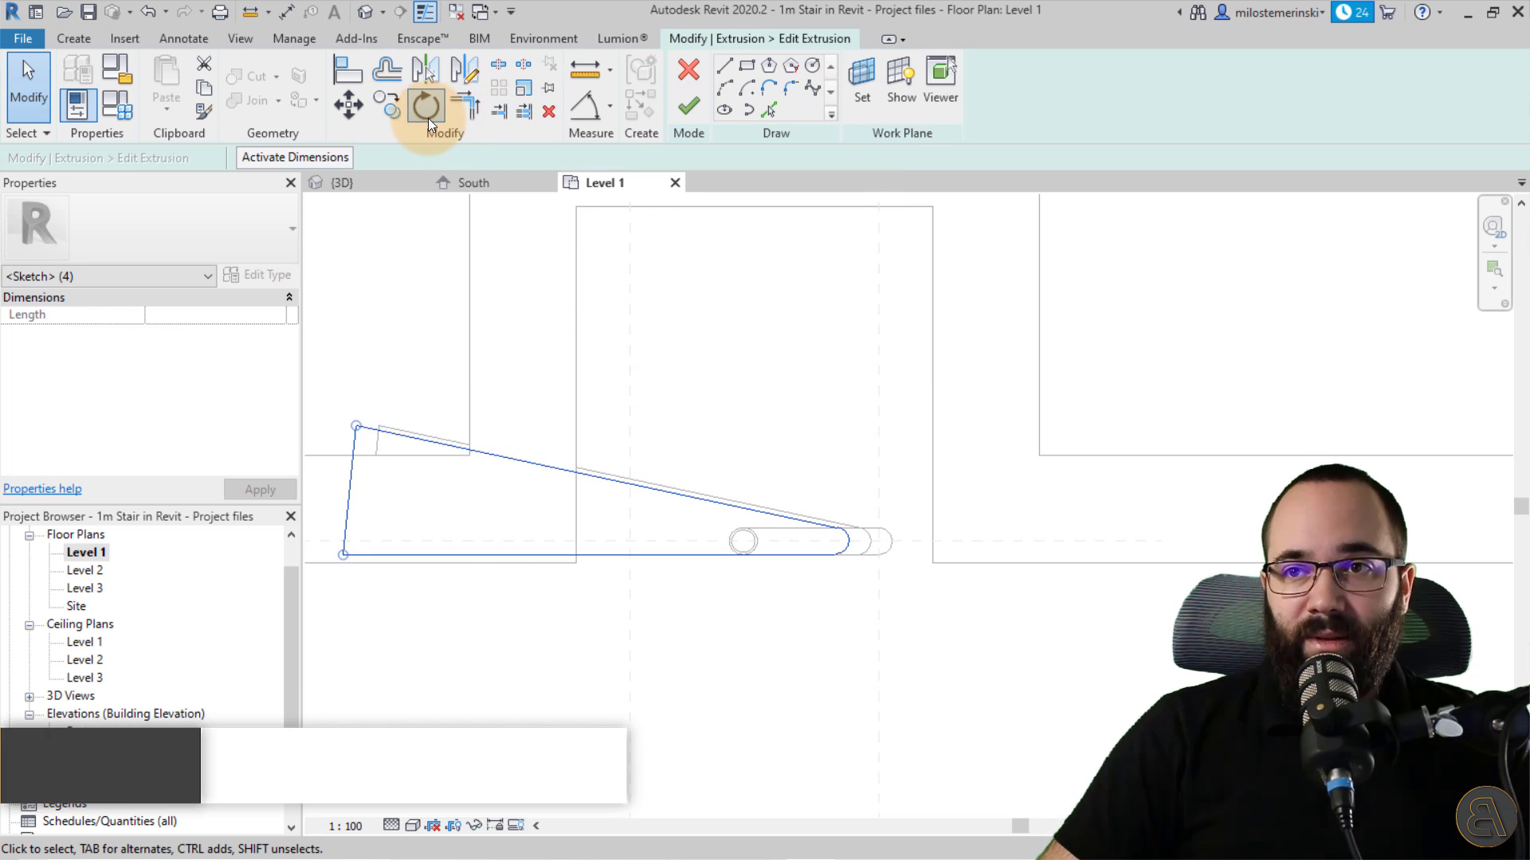
left_click(428, 116)
left_click(653, 160)
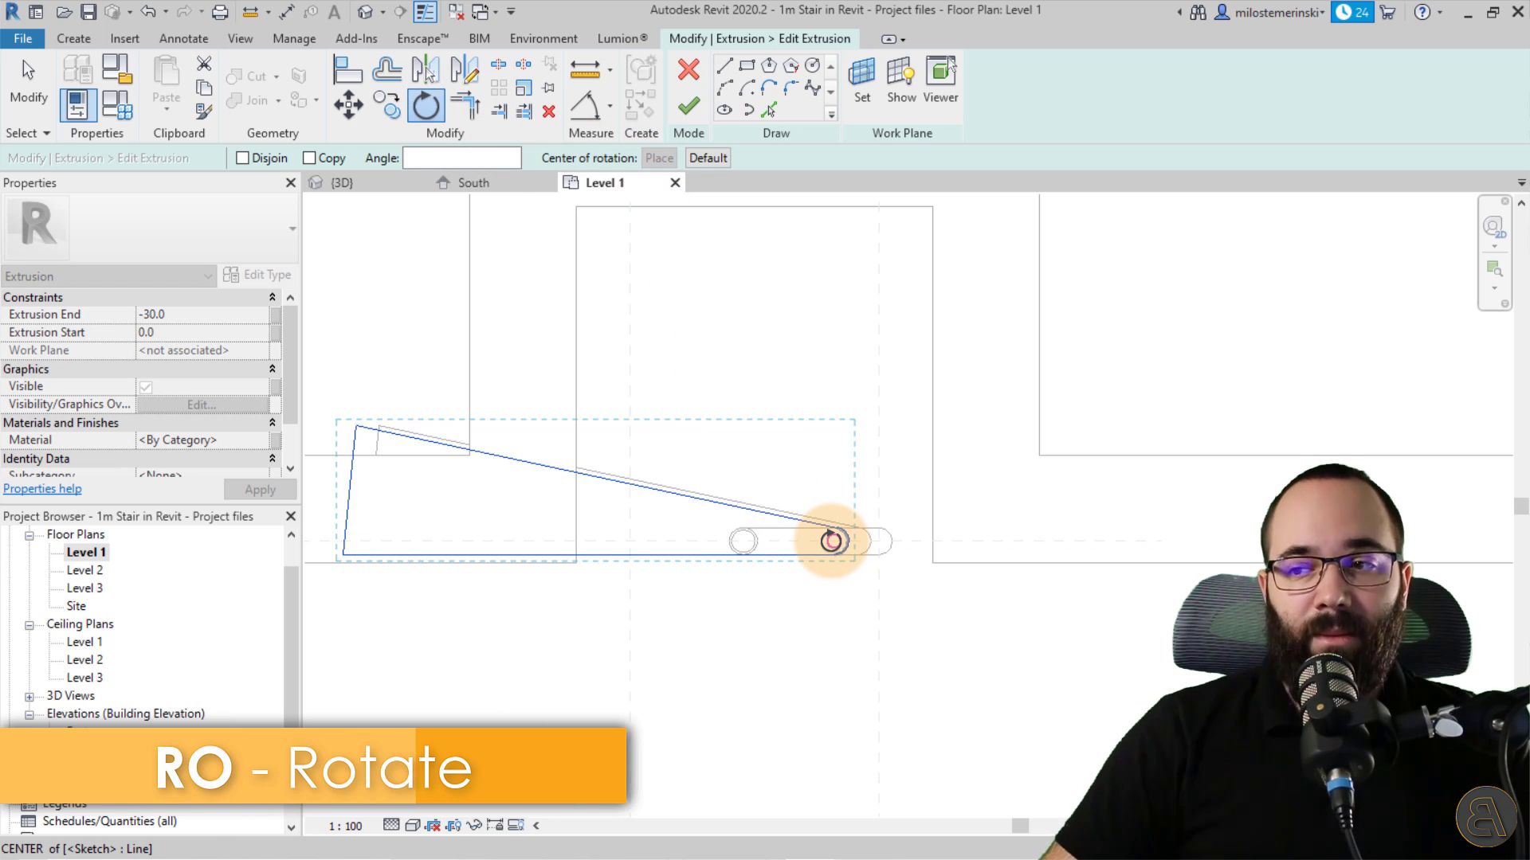
left_click(832, 544)
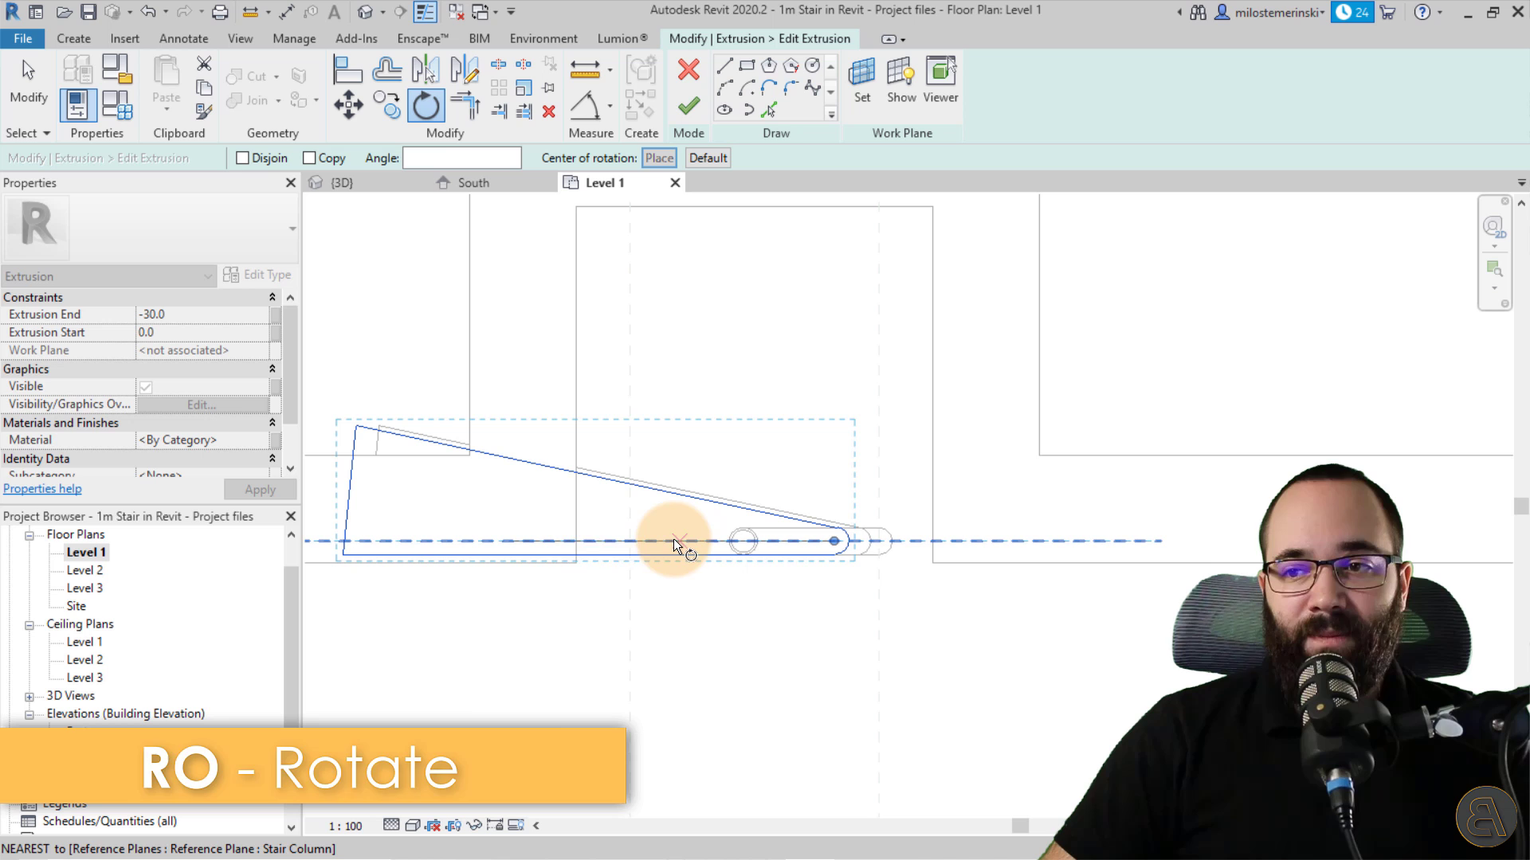
left_click(590, 544)
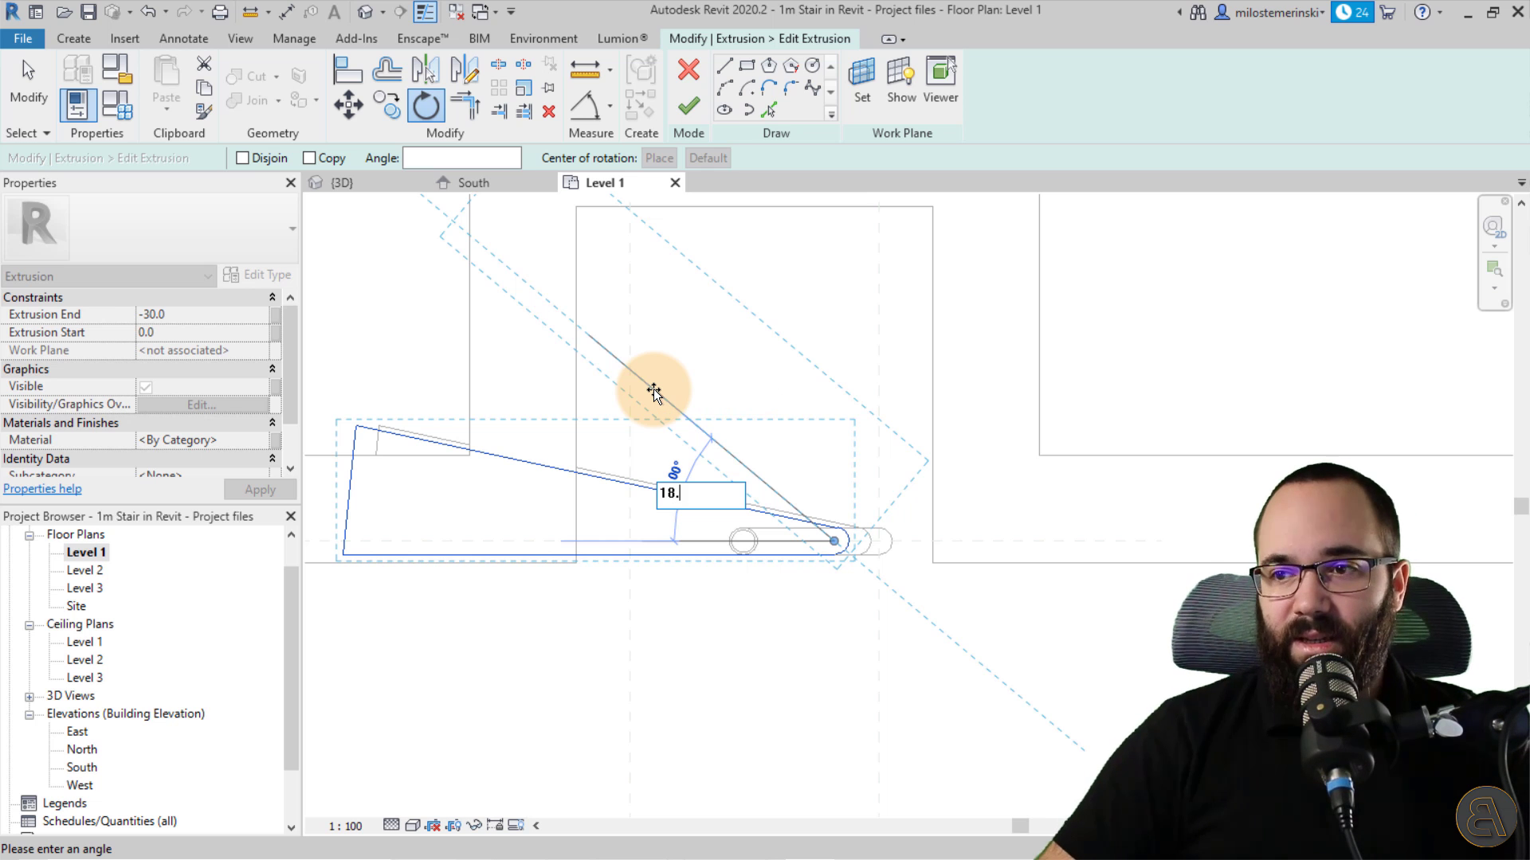
key("Return")
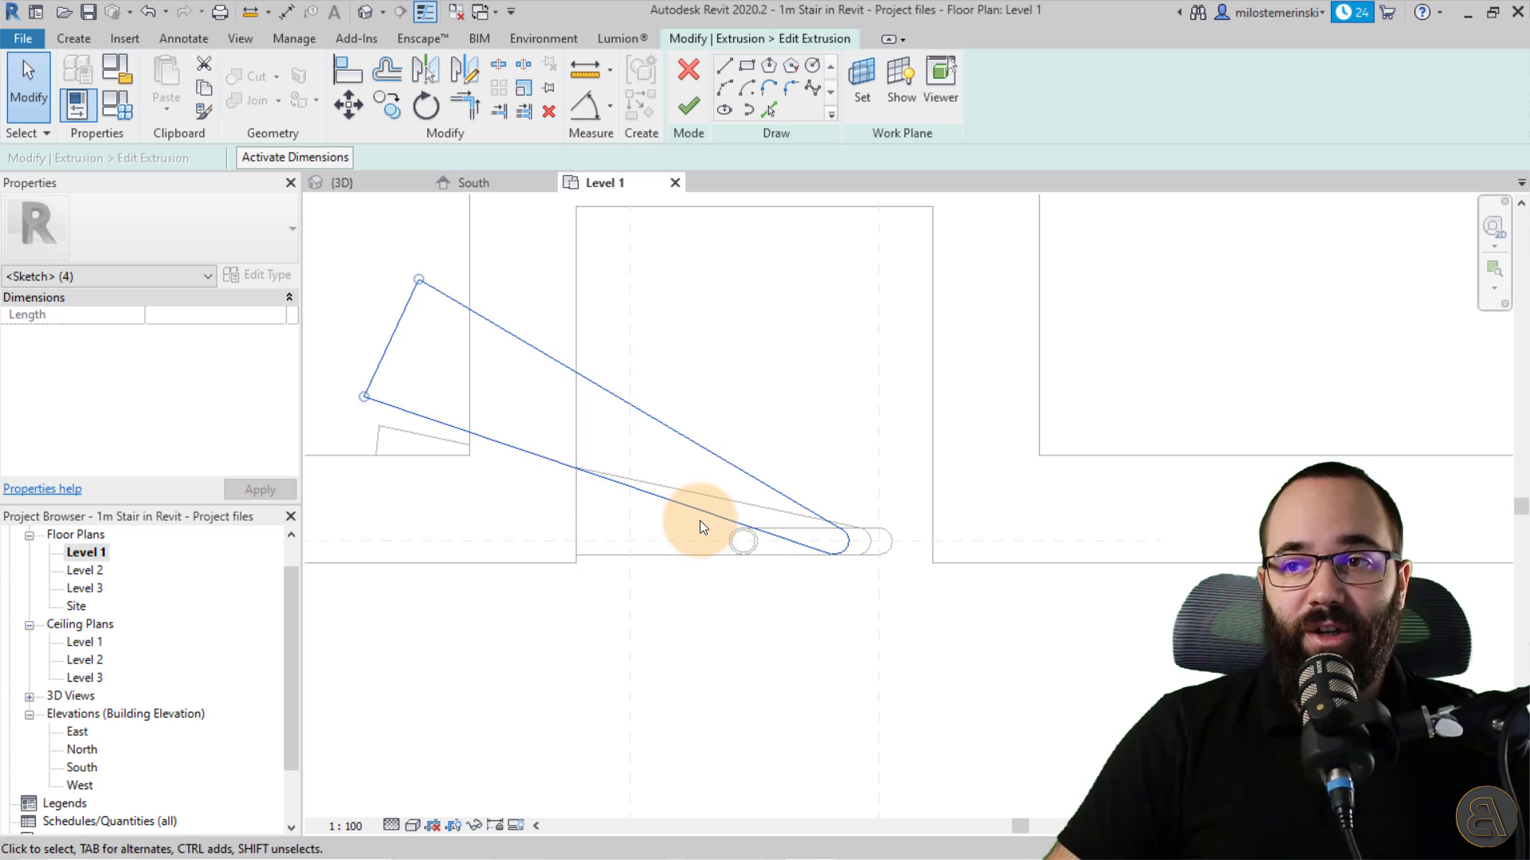
middle_click_drag(701, 522, 659, 523)
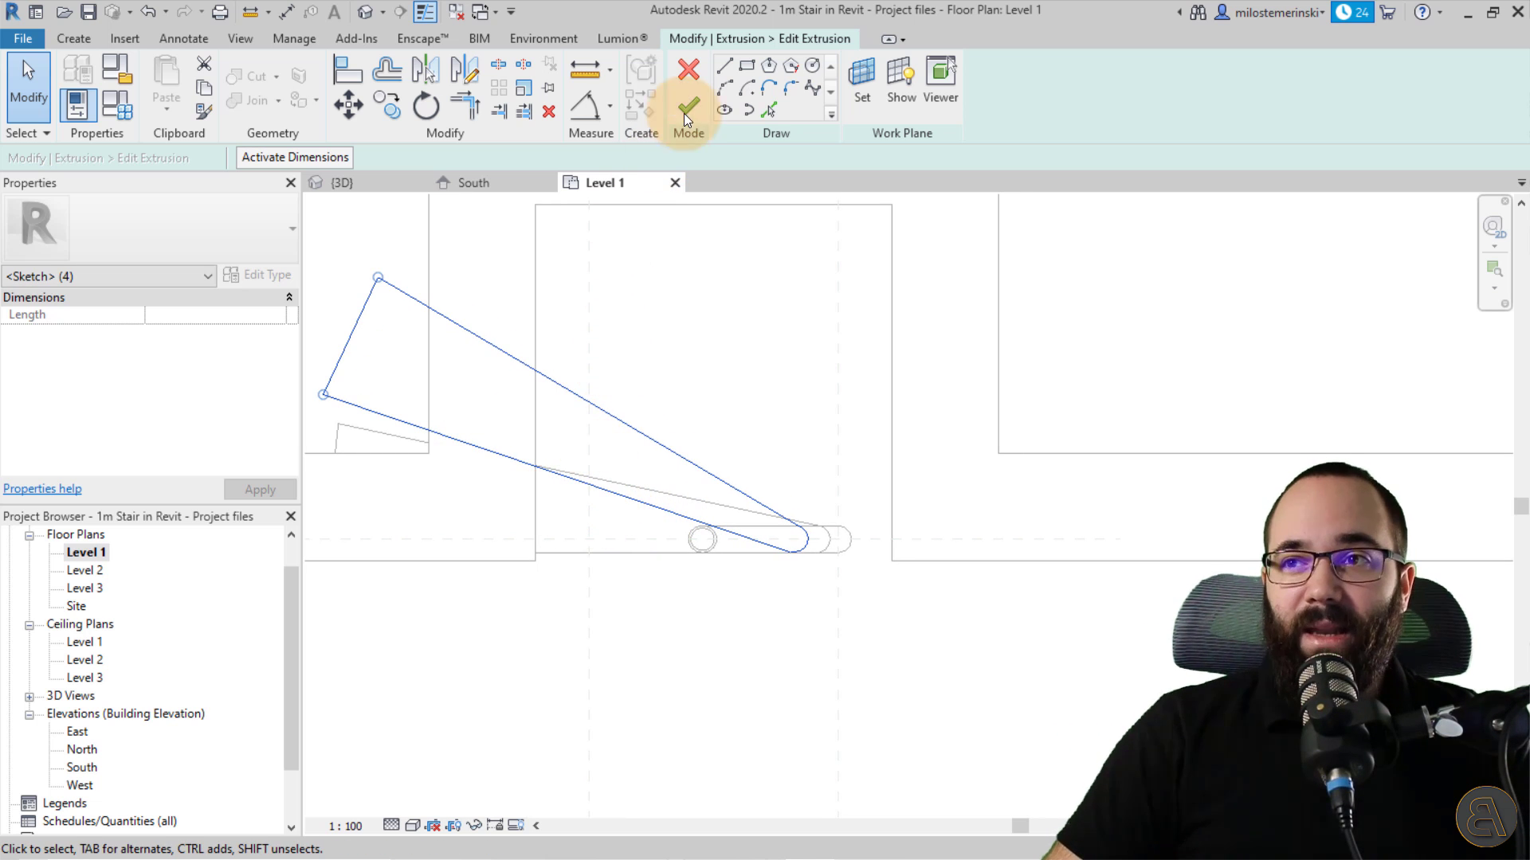
left_click(689, 106)
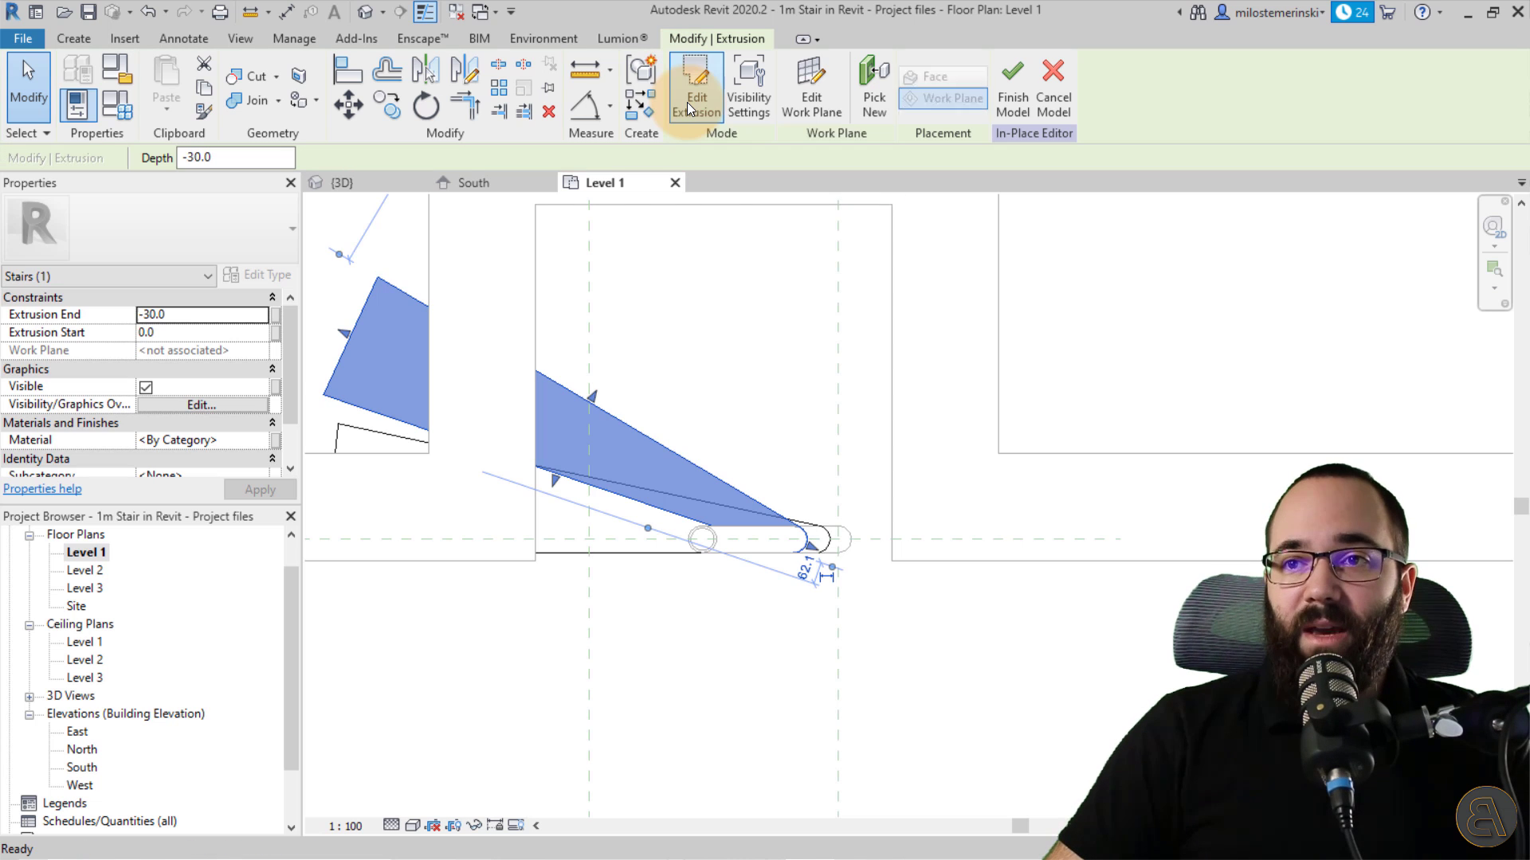
- In the South elevation, copy the rotated second tread along the column's outer edge to the third tread plane
left_click(486, 185)
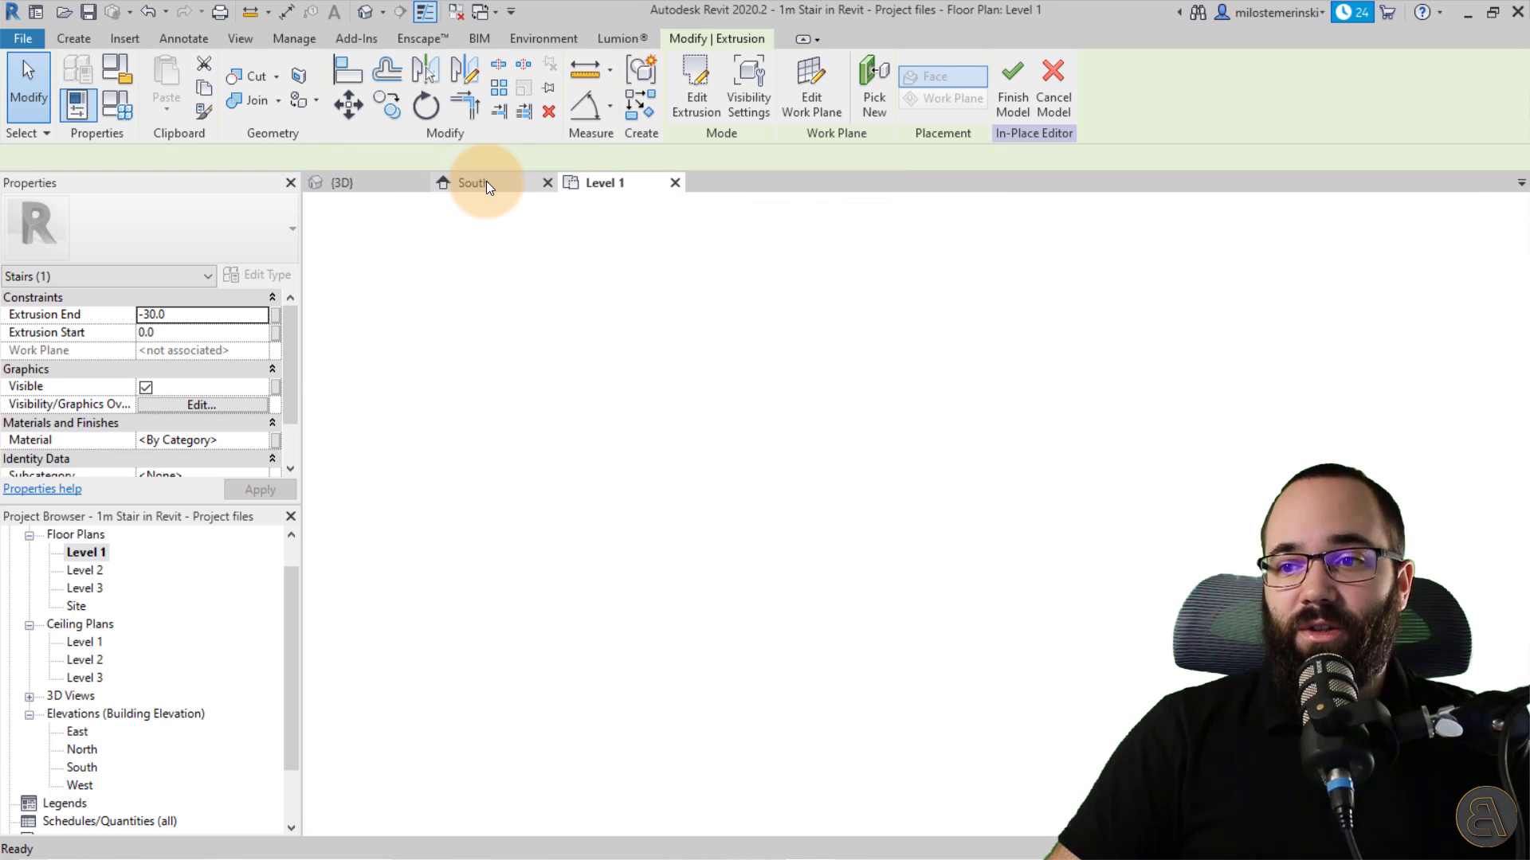
scroll(573, 553, "up", 2)
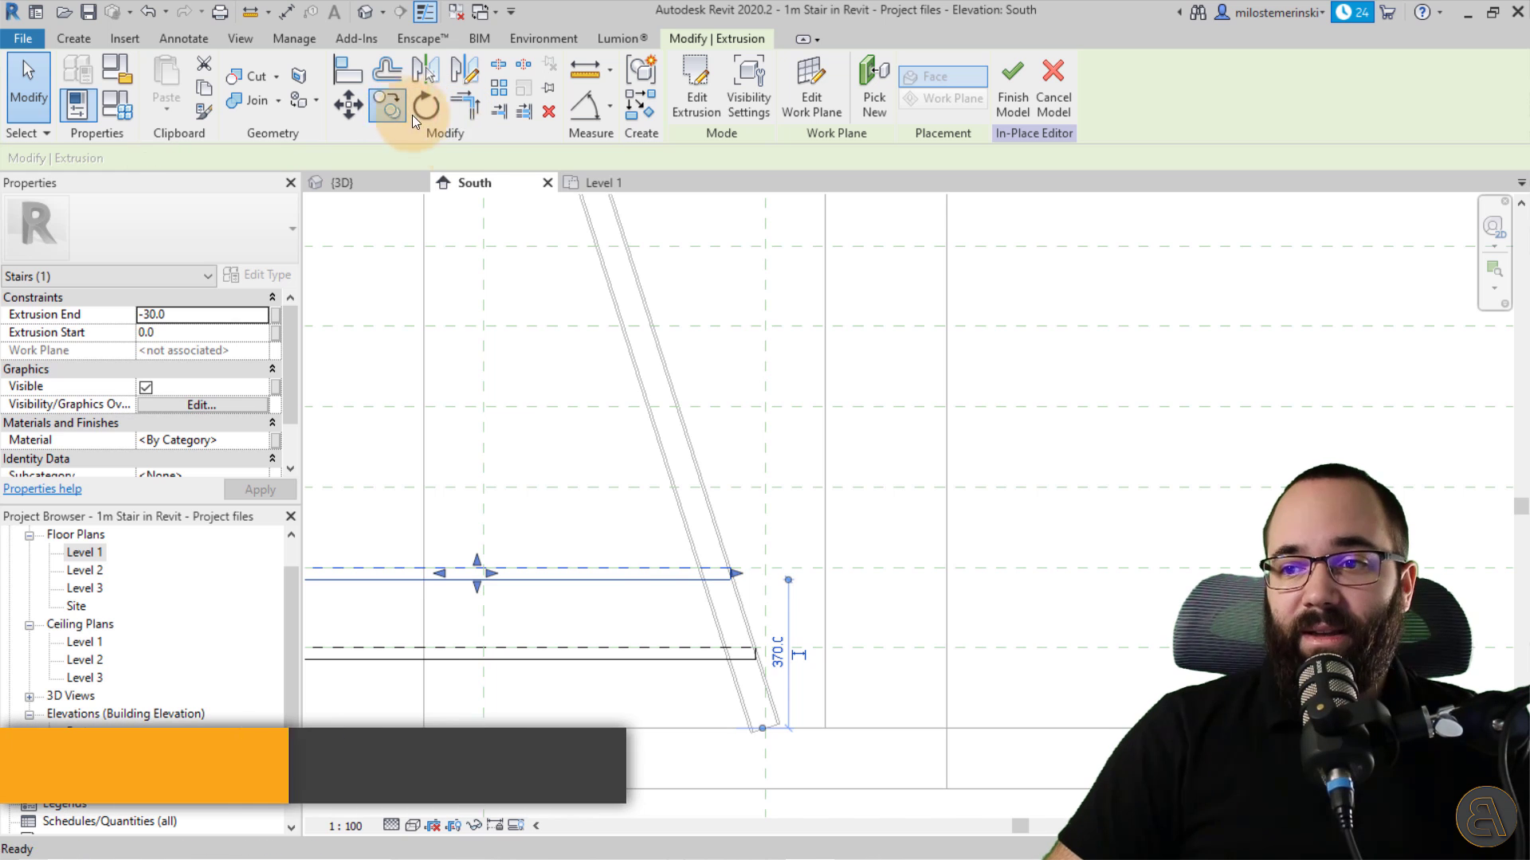
left_click(392, 108)
scroll(689, 543, "up", 3)
left_click(802, 621)
scroll(734, 399, "down", 3)
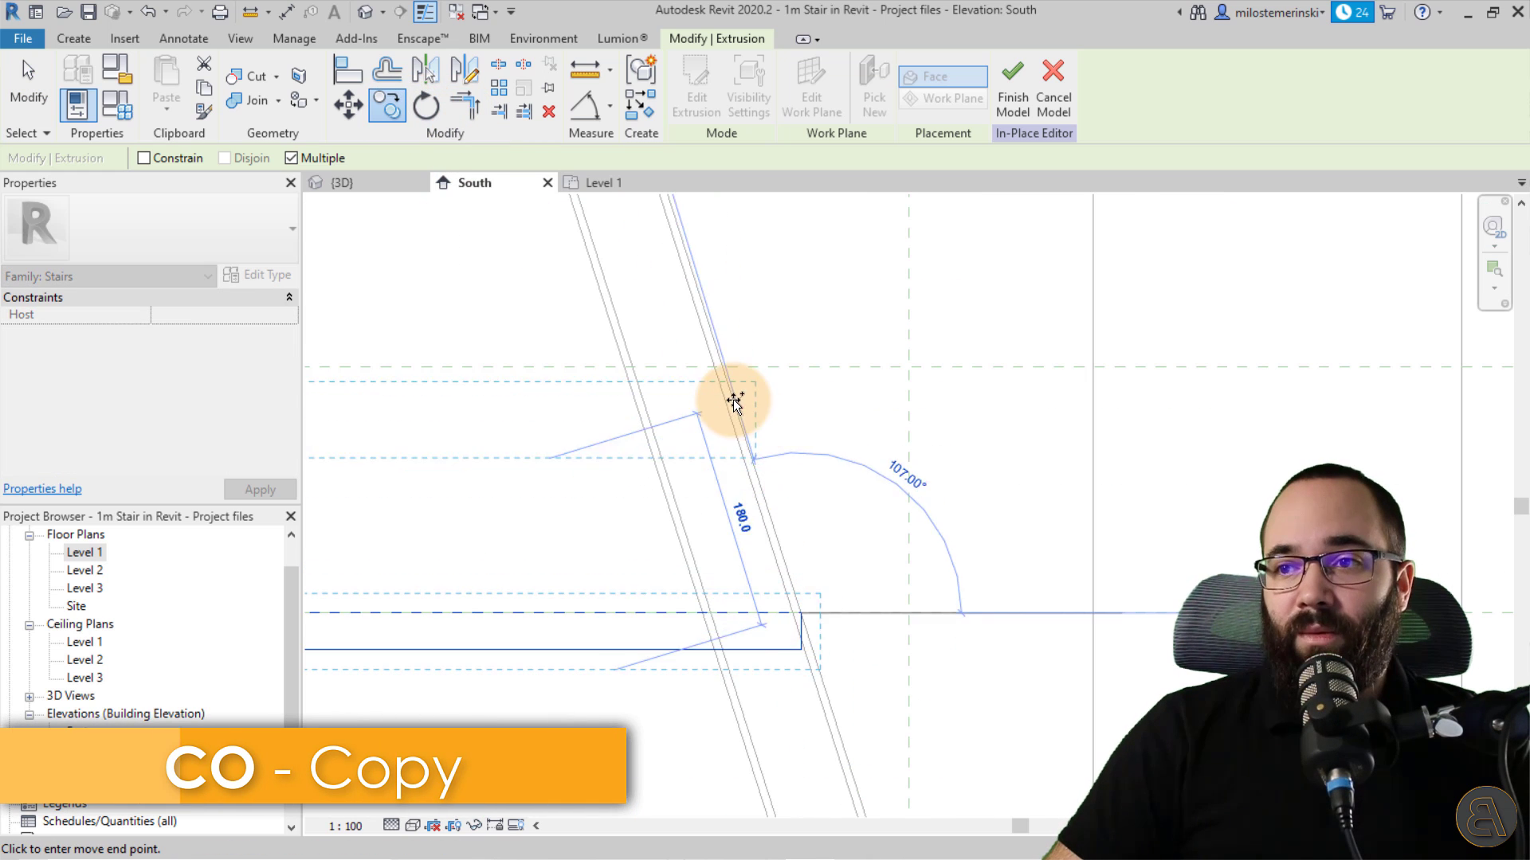
scroll(710, 342, "up", 2)
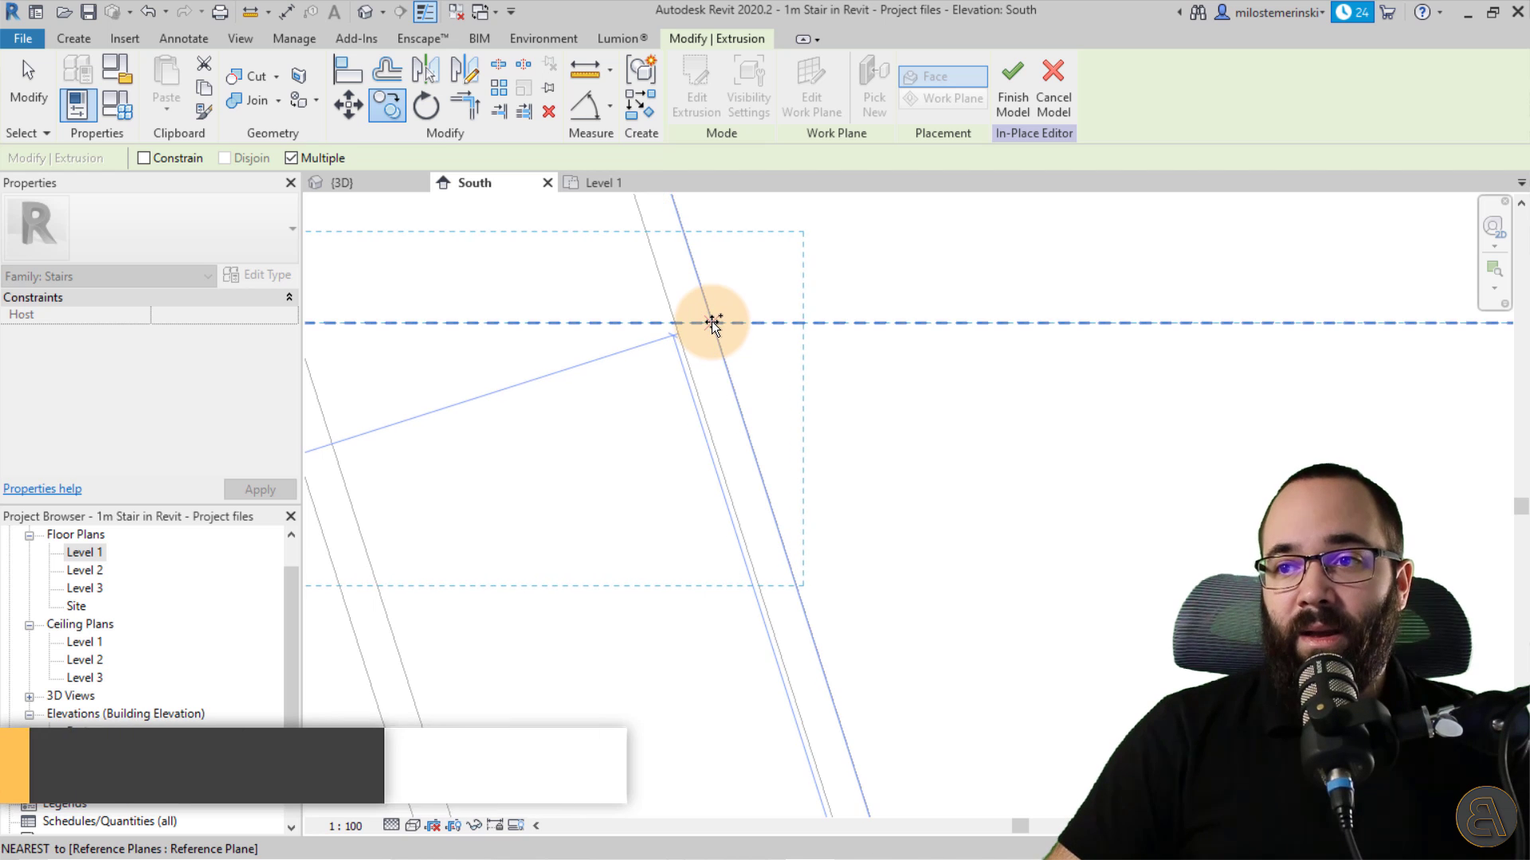
left_click(714, 323)
scroll(718, 513, "down", 1)
scroll(756, 492, "down", 6)
key("Escape")
key("Escape")
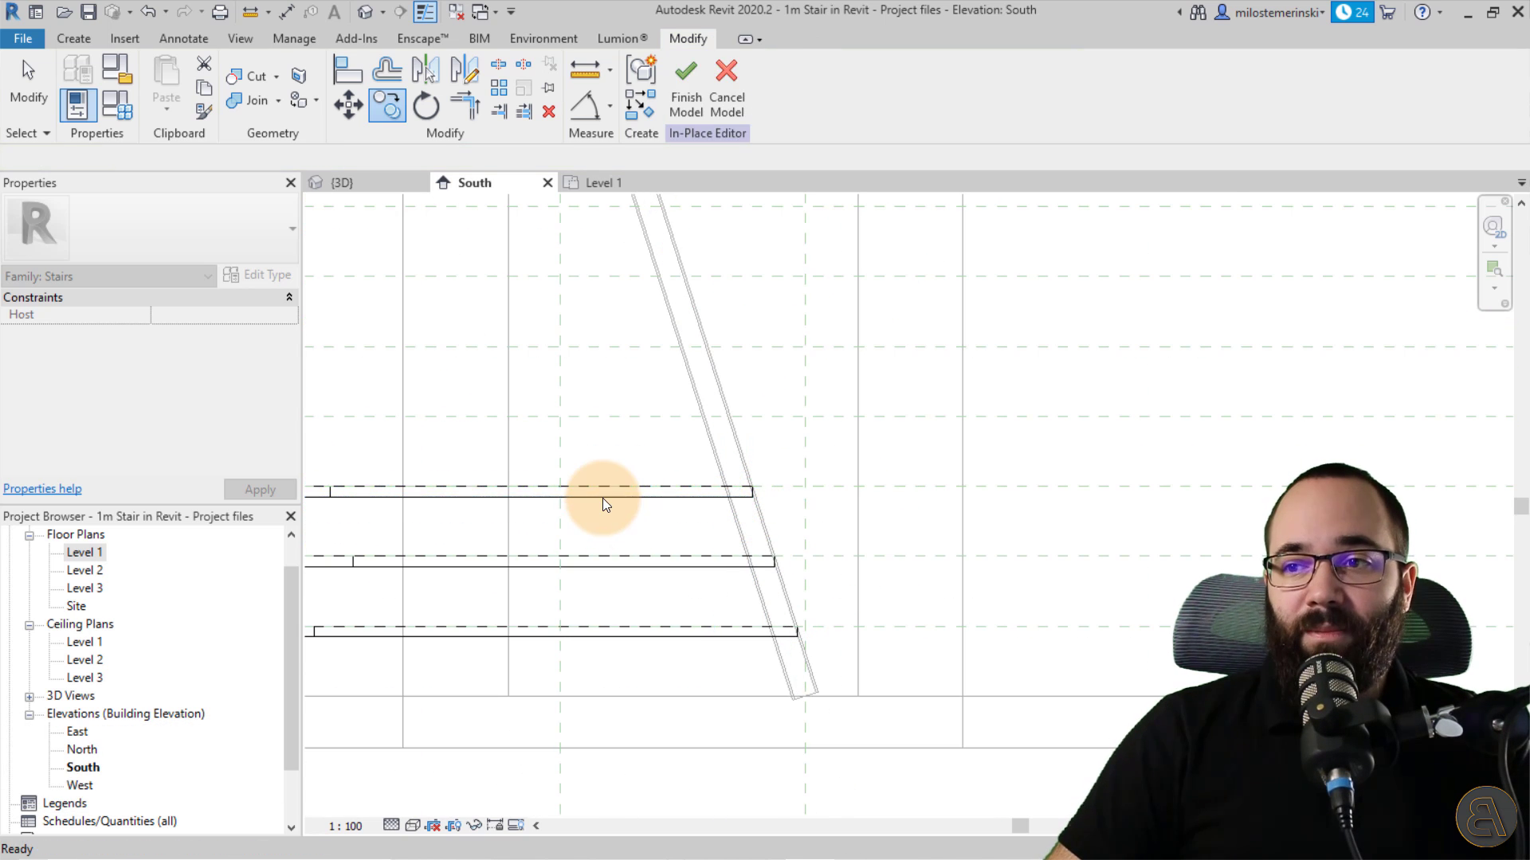
- Select the third tread and open its sketch for editing in the Level 1 floor plan
left_click(604, 496)
scroll(648, 550, "down", 3)
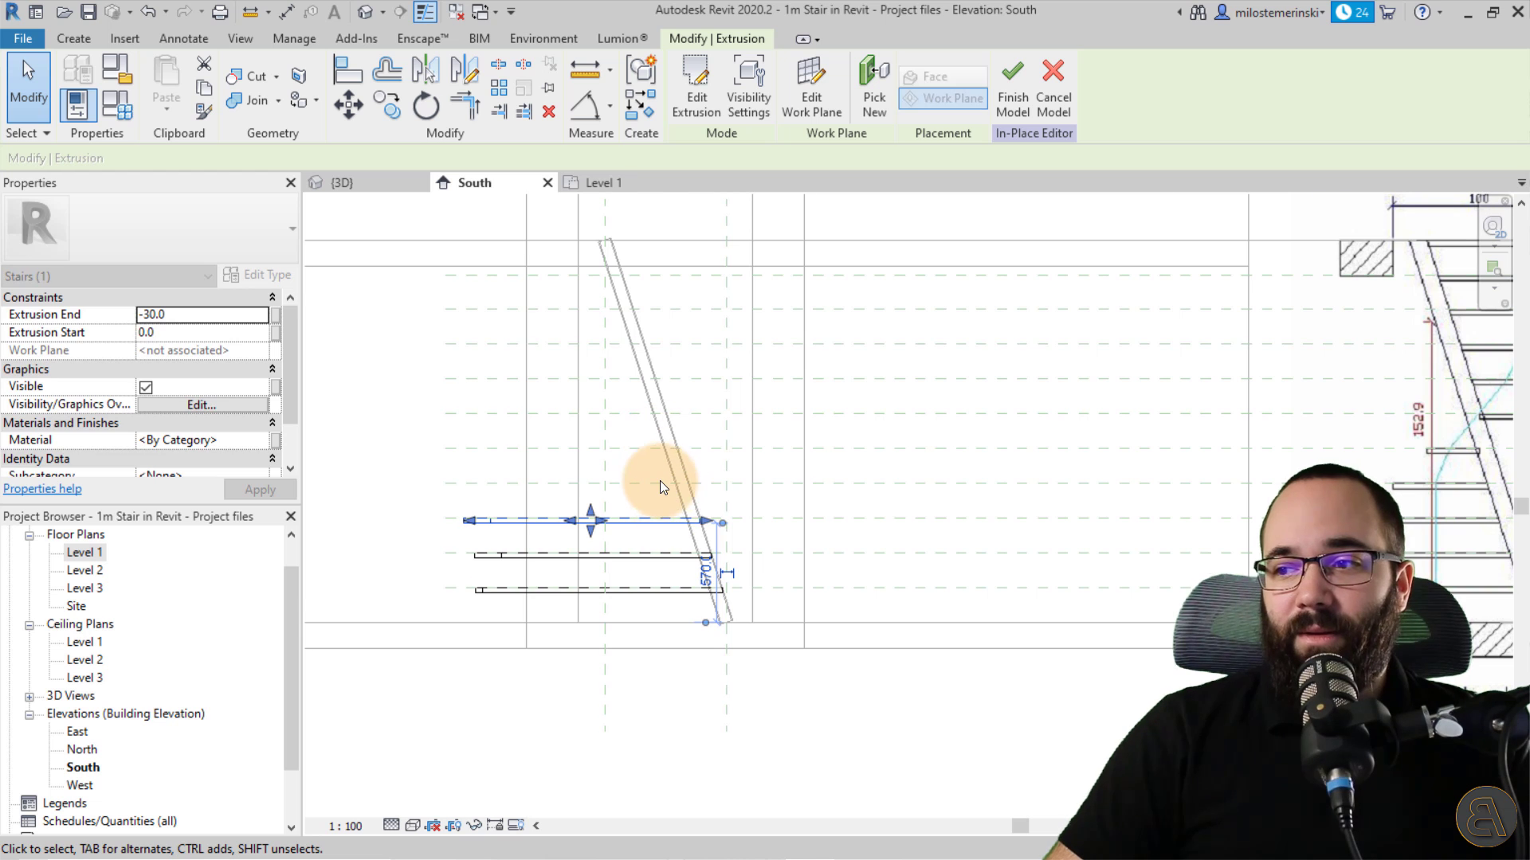
scroll(687, 500, "down", 1)
middle_click_drag(692, 505, 470, 393)
middle_click_drag(580, 582, 718, 670)
scroll(533, 489, "up", 2)
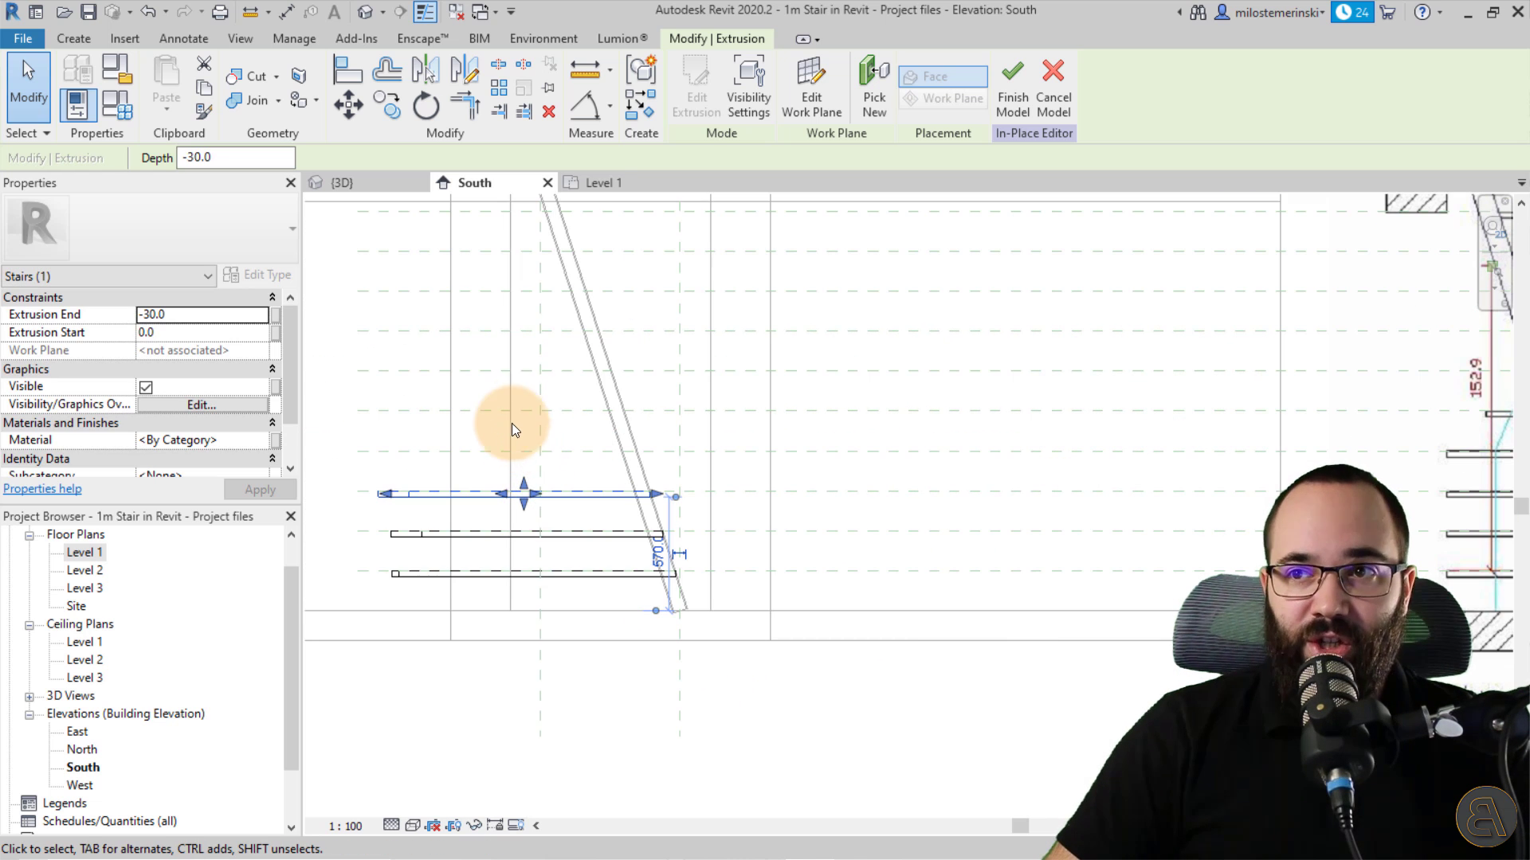
left_click(594, 184)
left_click(679, 95)
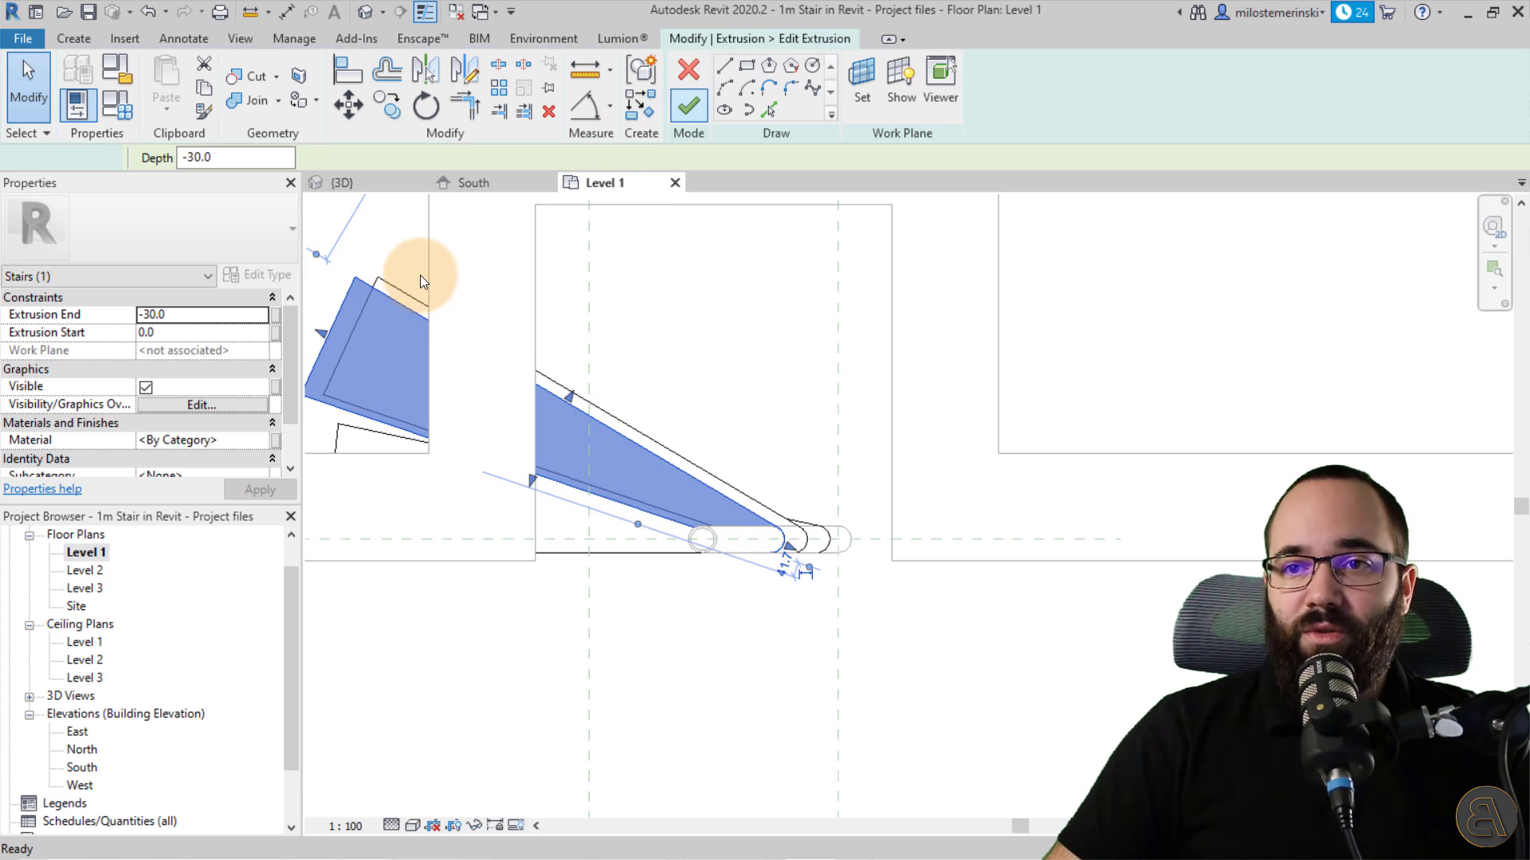
- Rotate the third tread's whole sketch clockwise by 18.66 degrees about its rounded end's centre, and finish the sketch
scroll(618, 283, "down", 1)
left_click_drag(359, 280, 1003, 749)
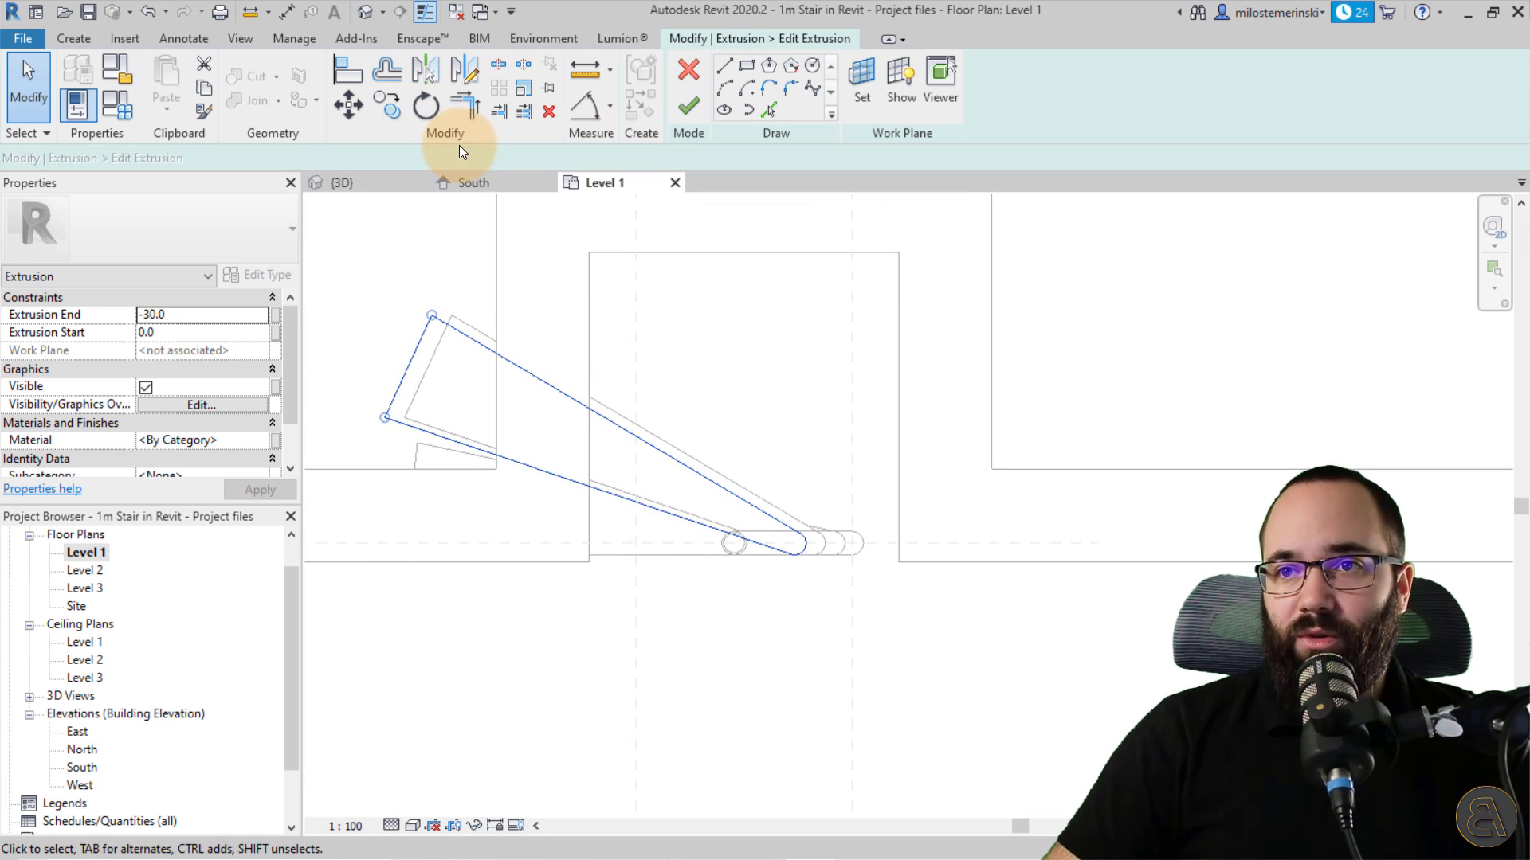
left_click(426, 106)
left_click(650, 158)
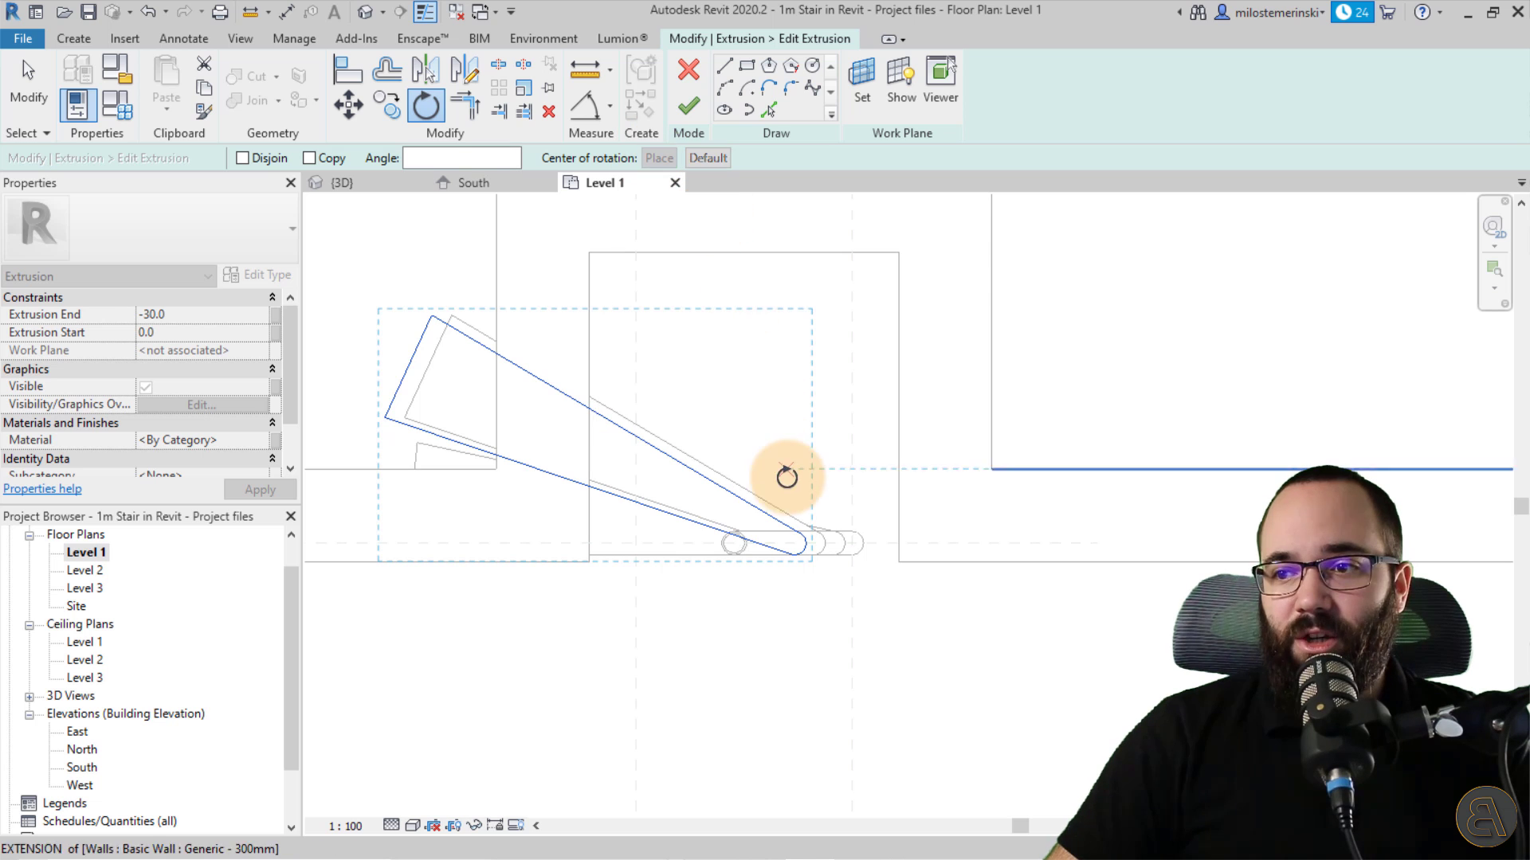
scroll(785, 475, "up", 2)
left_click(799, 585)
left_click(563, 588)
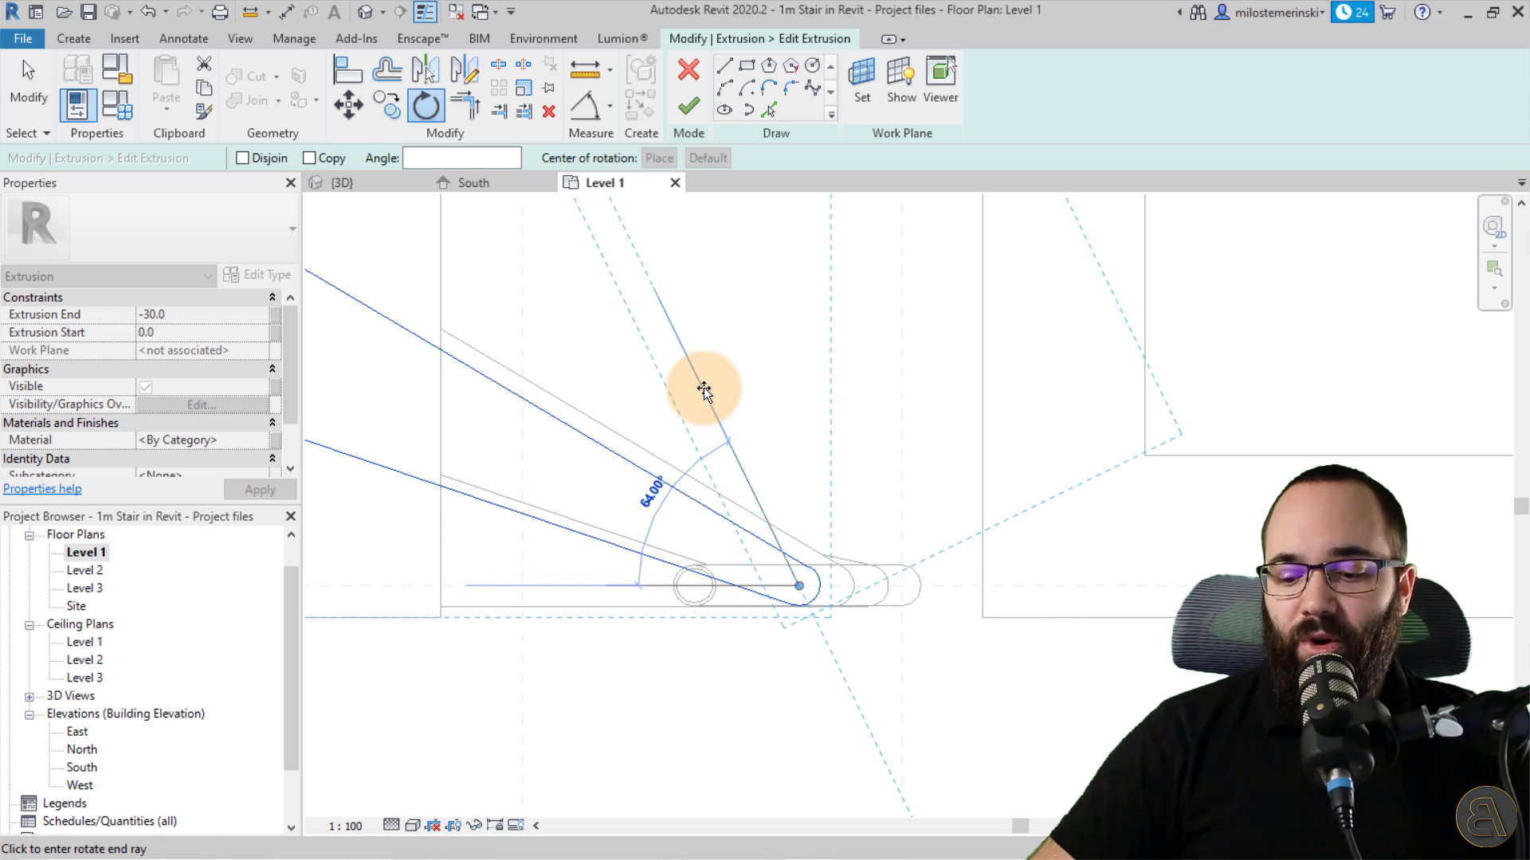
type("18")
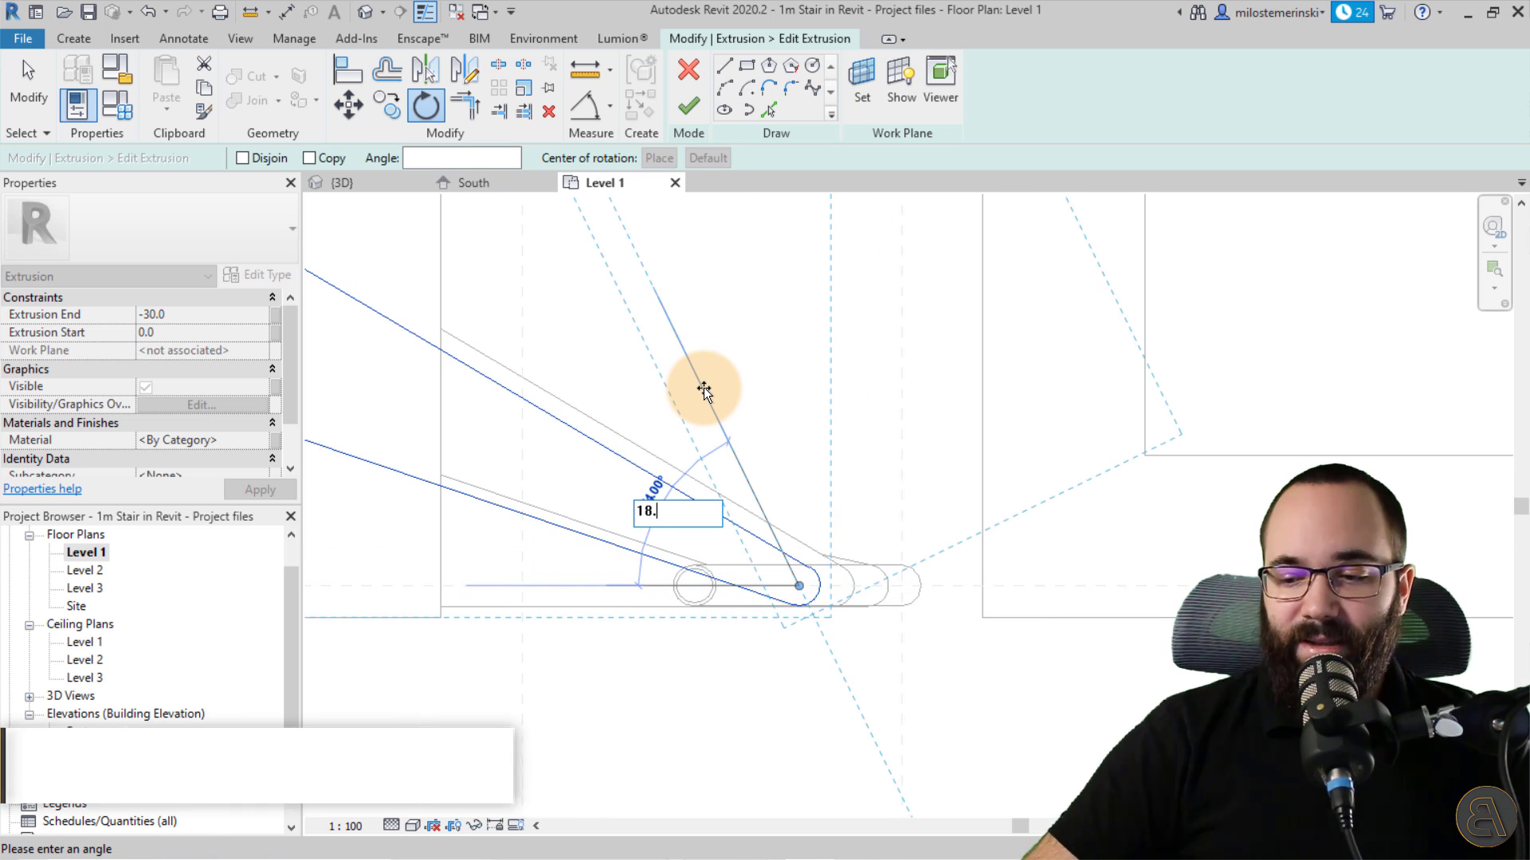
type(".66")
key("Return")
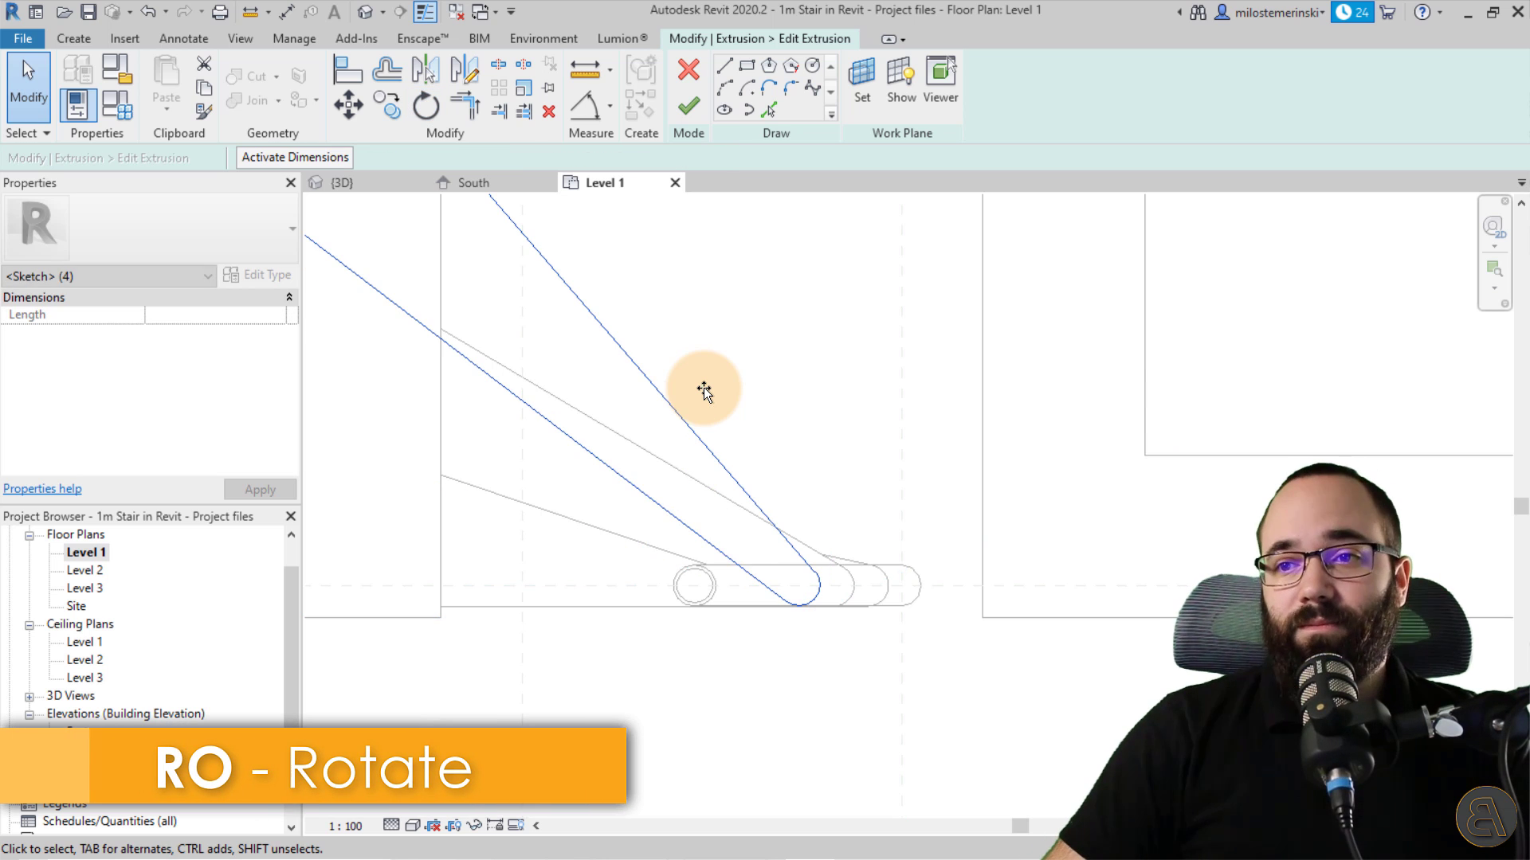
middle_click_drag(630, 486, 560, 575)
scroll(548, 494, "down", 1)
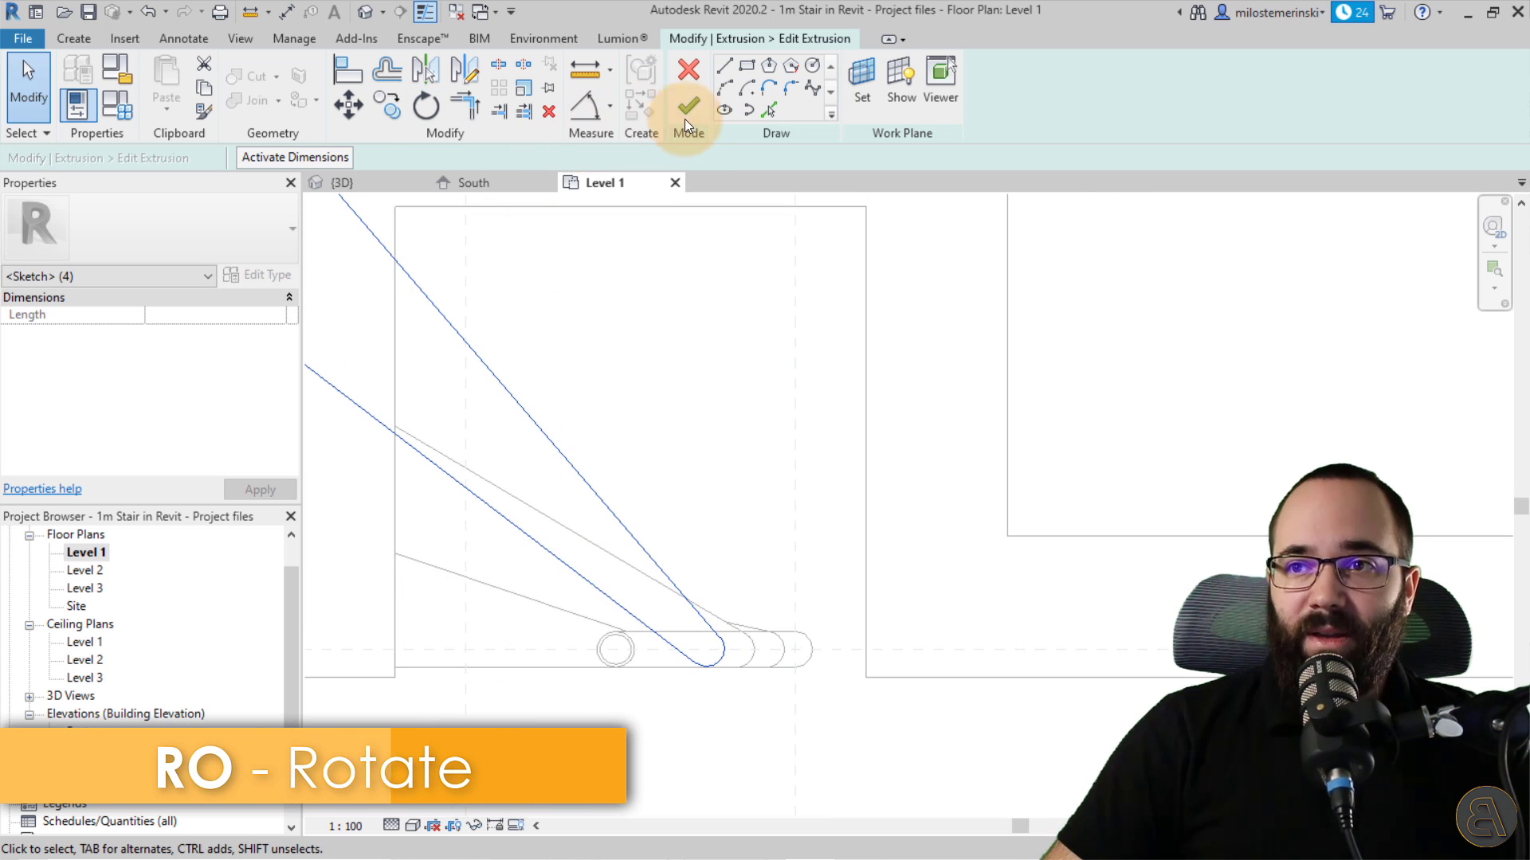
left_click(690, 114)
- In the South elevation, copy the rotated third tread along the column's outer edge to the fourth tread plane
left_click(470, 189)
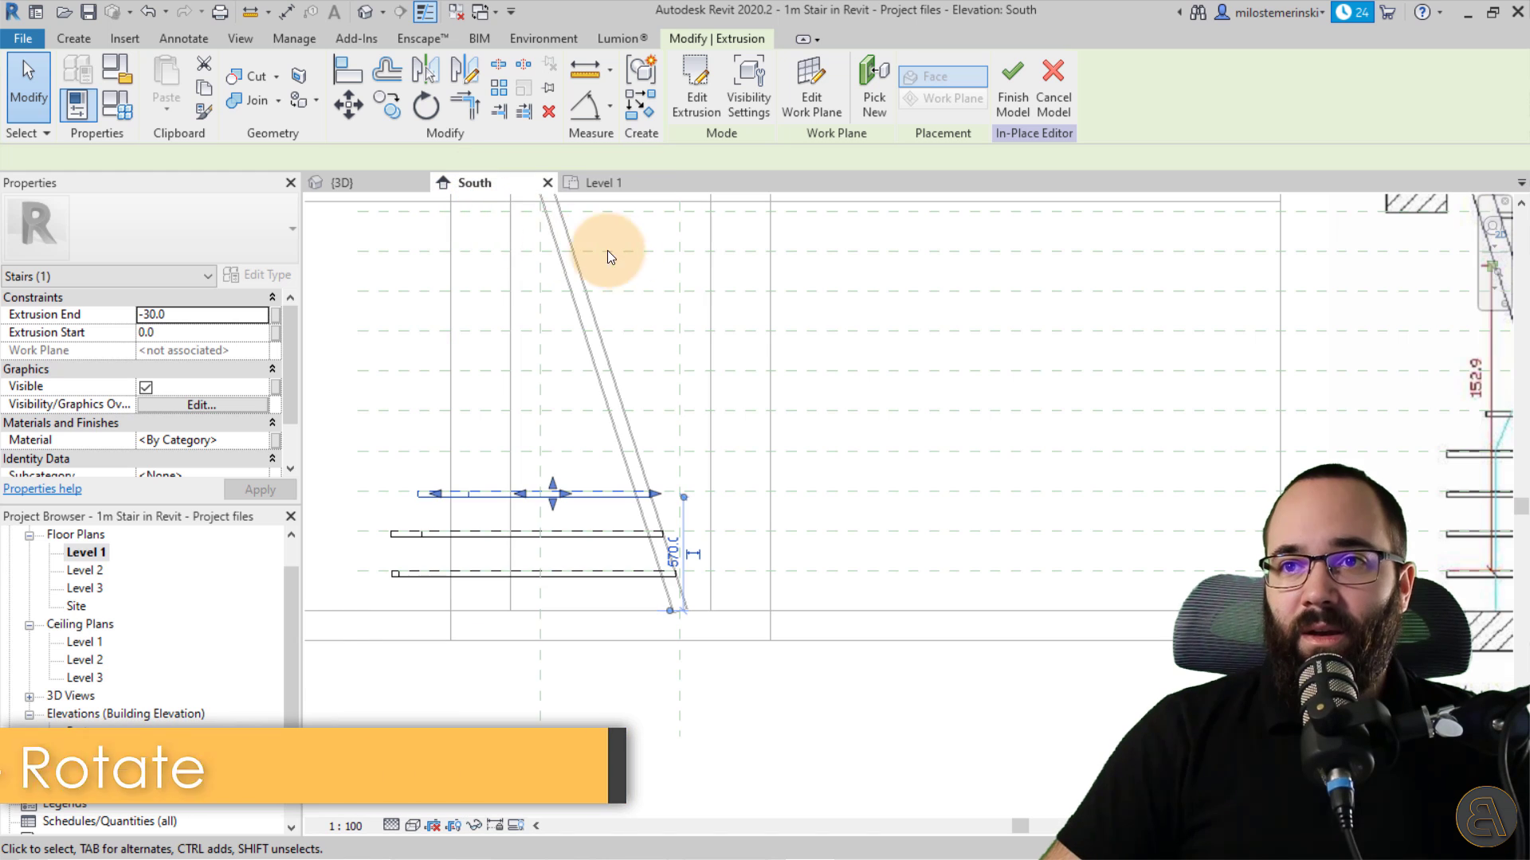
left_click(392, 108)
scroll(642, 419, "up", 4)
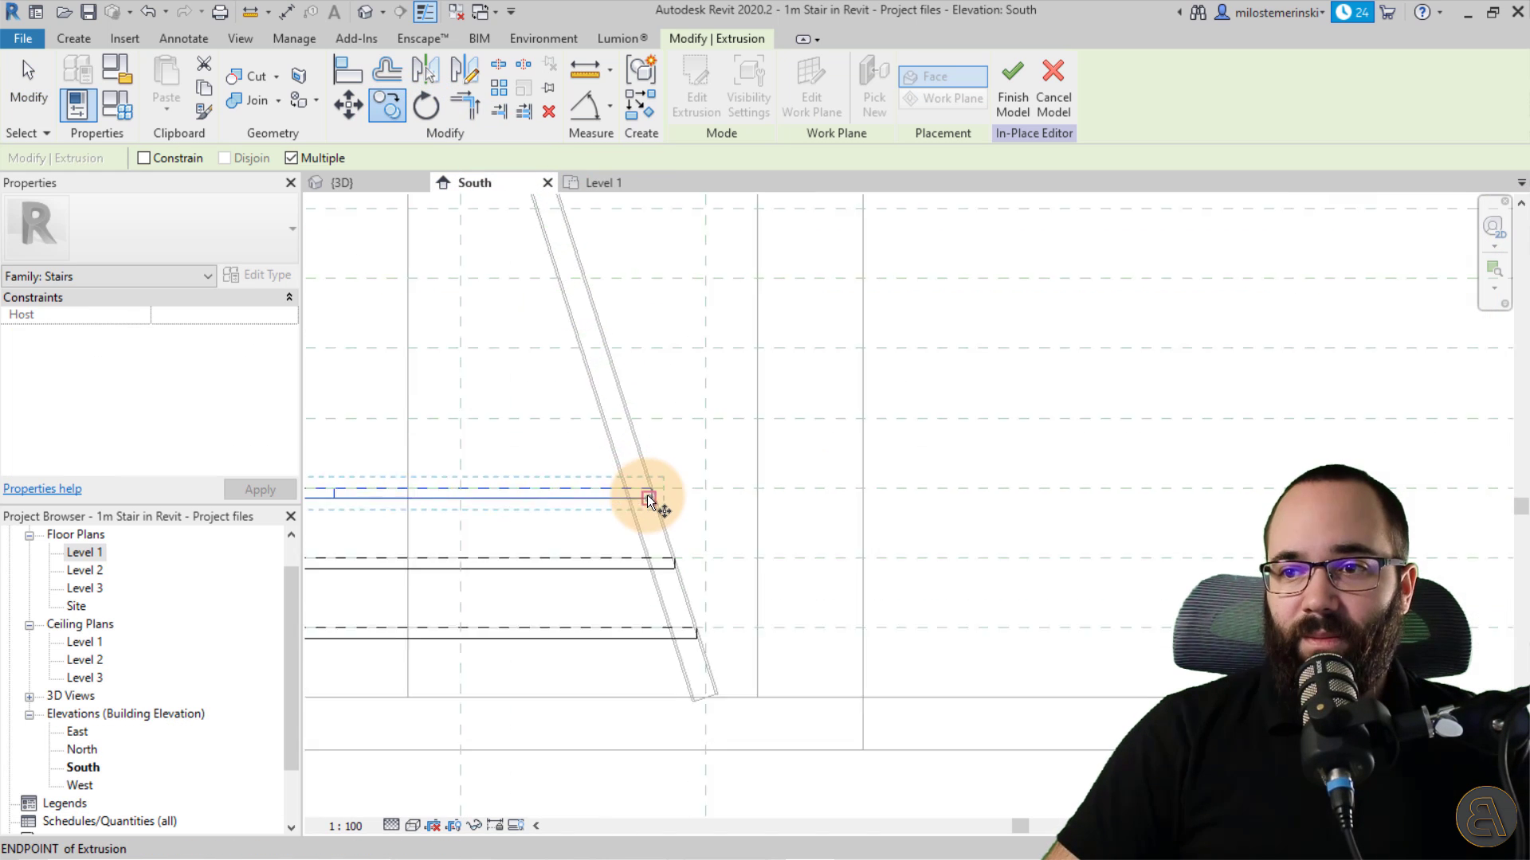
left_click(654, 473)
scroll(605, 315, "up", 3)
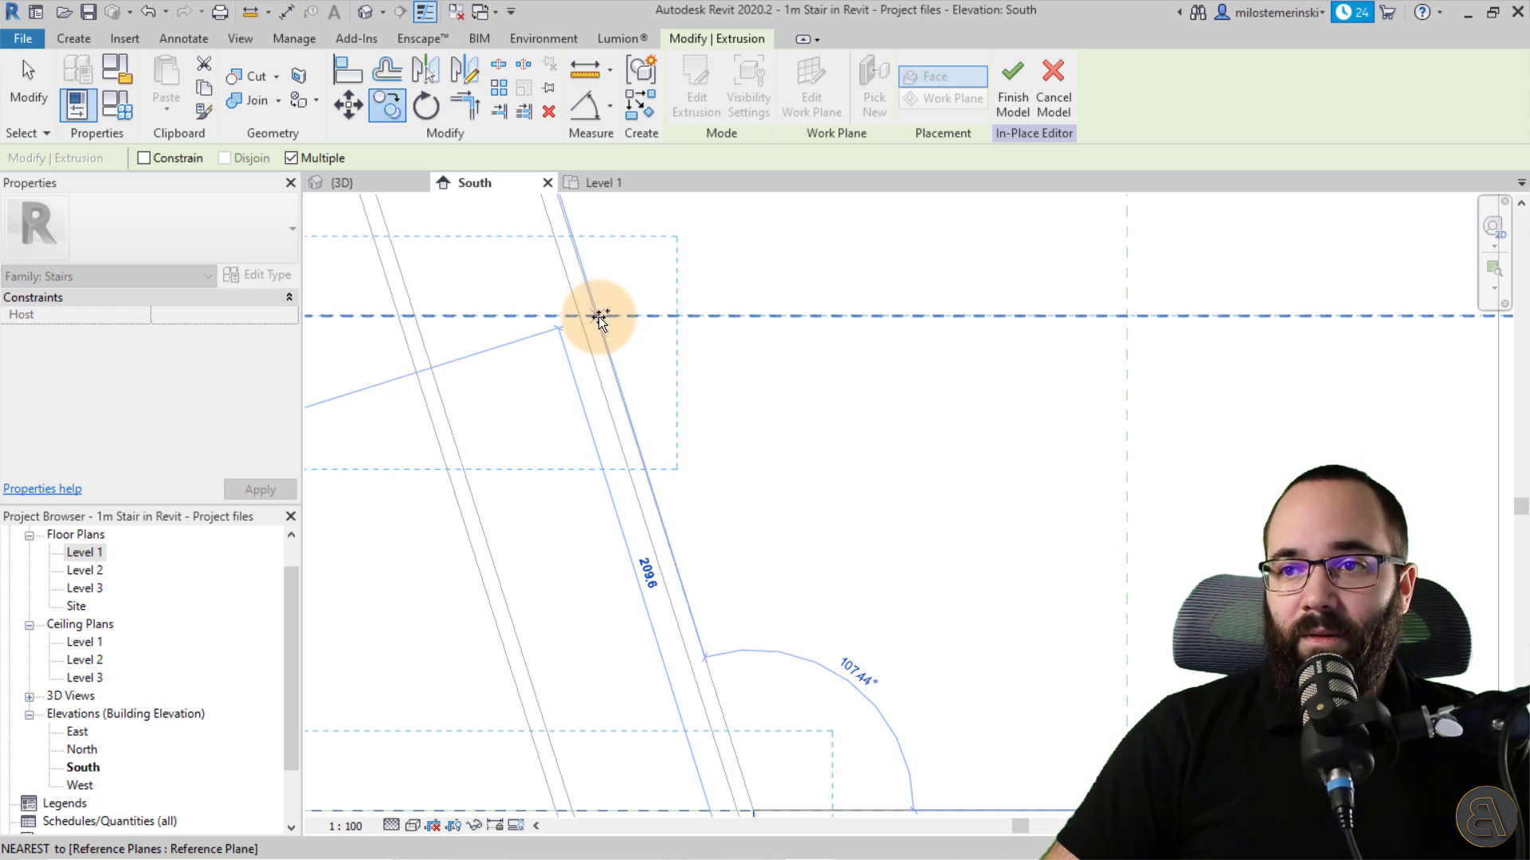
left_click(598, 317)
scroll(697, 407, "down", 3)
scroll(717, 415, "down", 3)
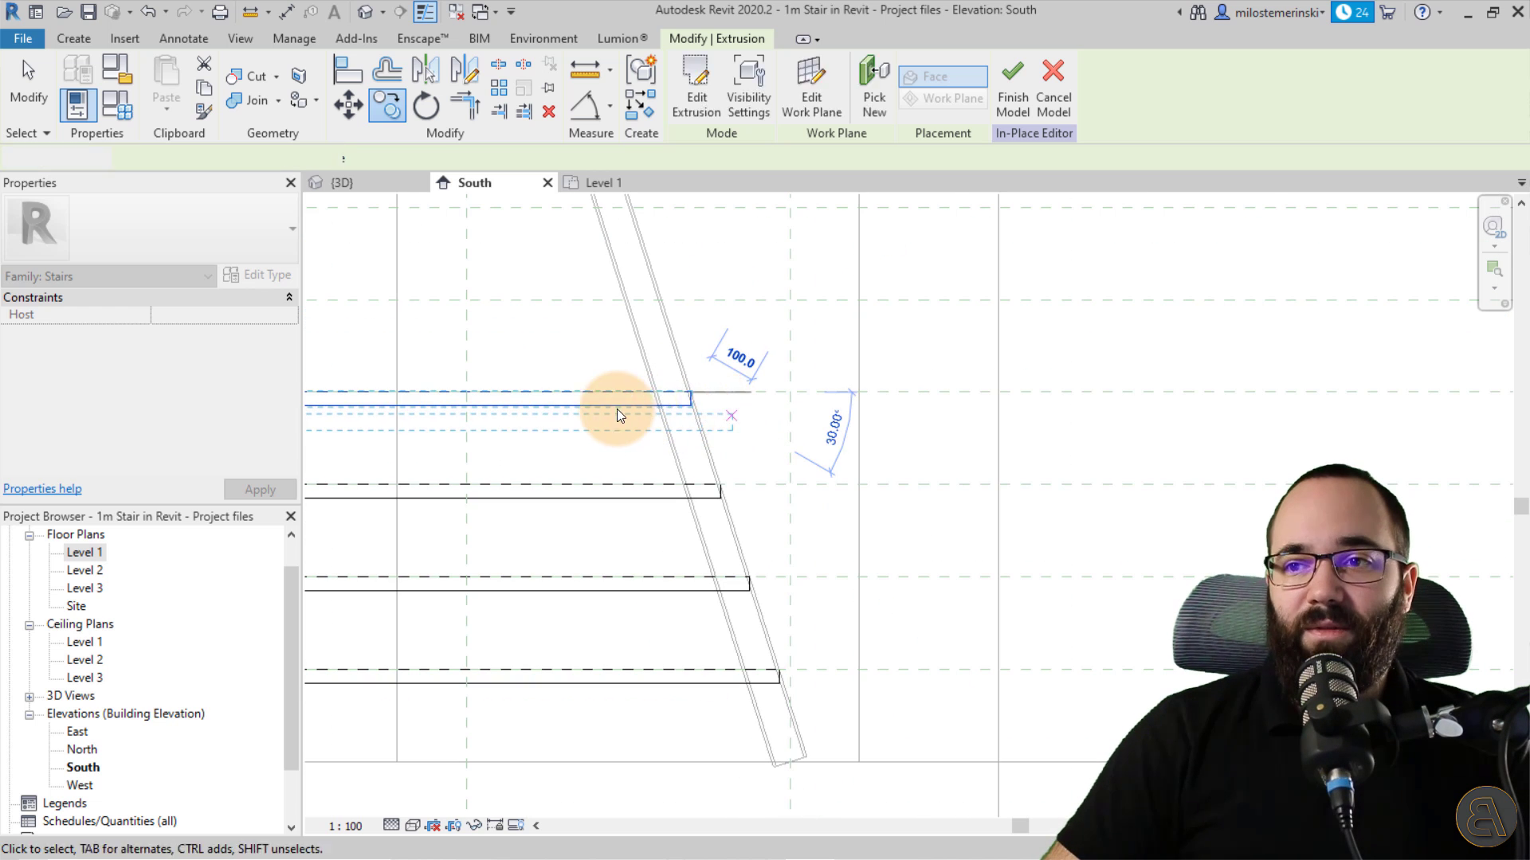
key("Escape")
- Edit the fourth tread's sketch in Level 1, rotating it clockwise by 18.66 degrees about its rounded end's centre, and finish the sketch
double_click(595, 404)
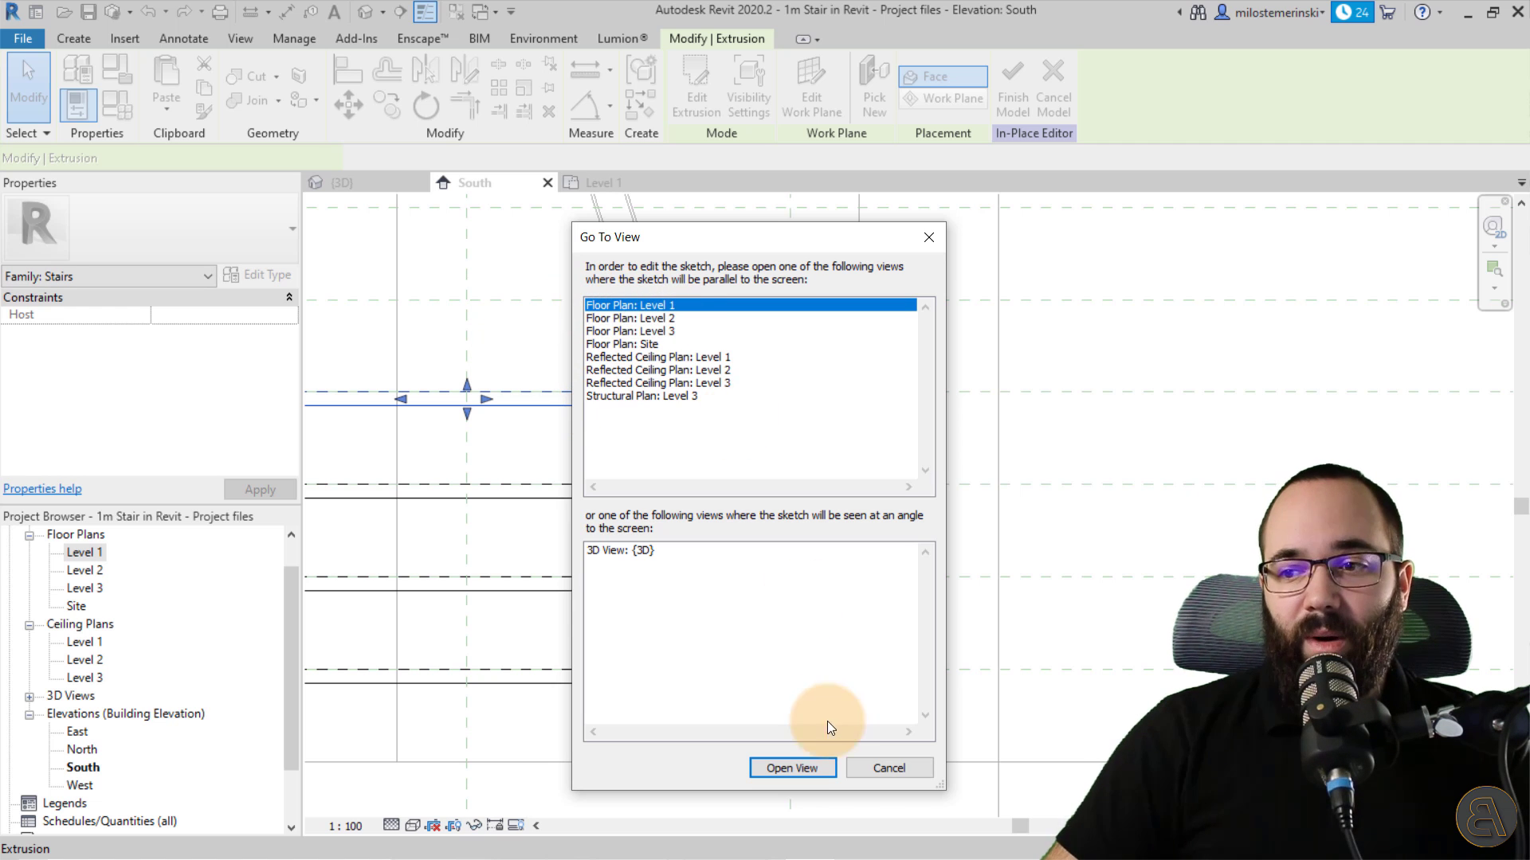
left_click(782, 768)
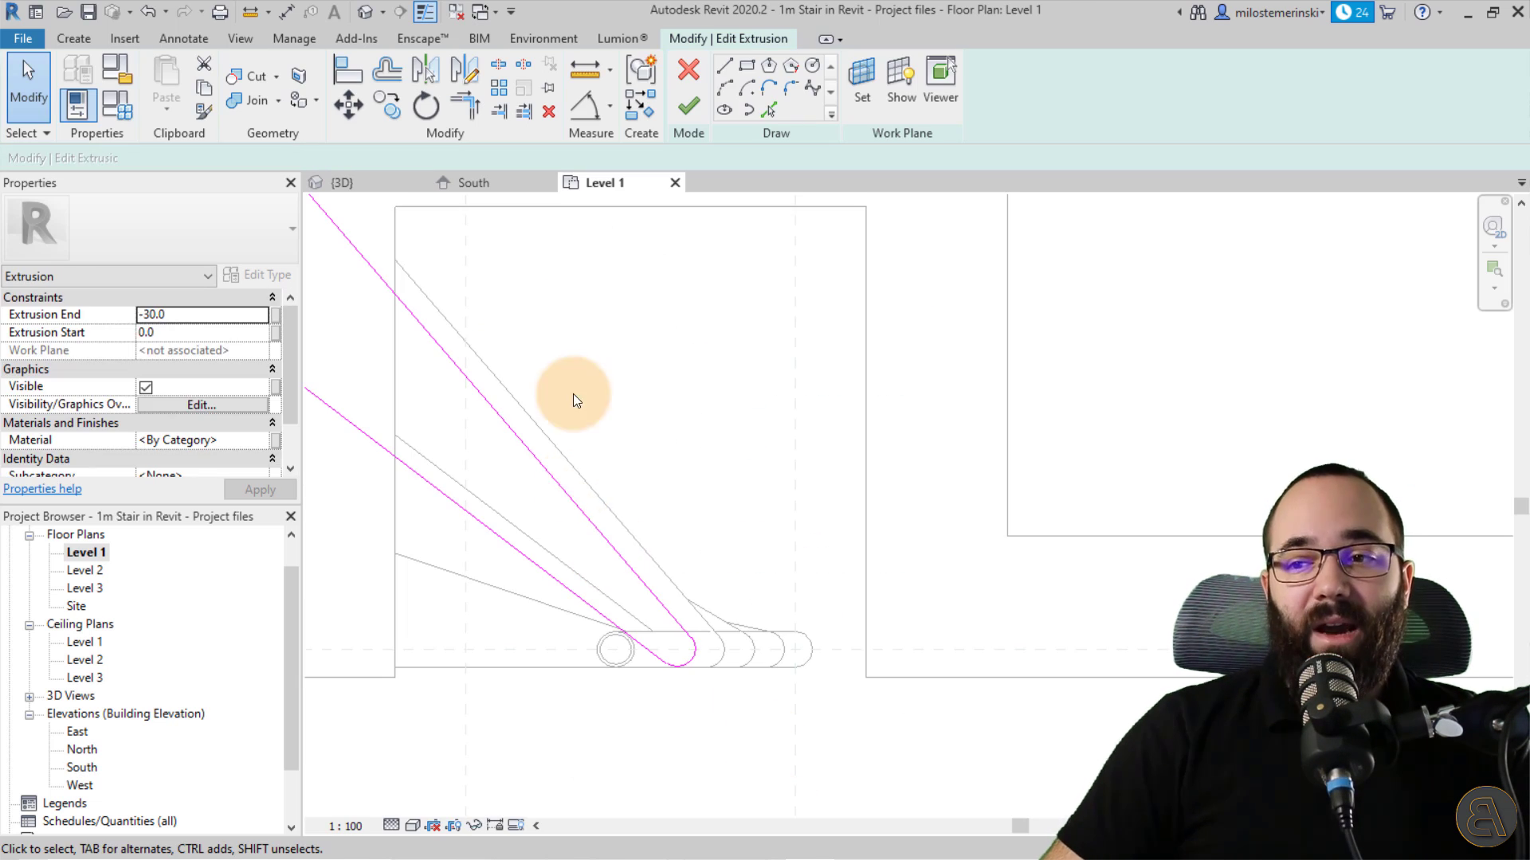
mouse_move(572, 394)
middle_mouse_down()
mouse_move(620, 500)
mouse_move(746, 536)
middle_mouse_up()
left_click_drag(412, 261, 897, 720)
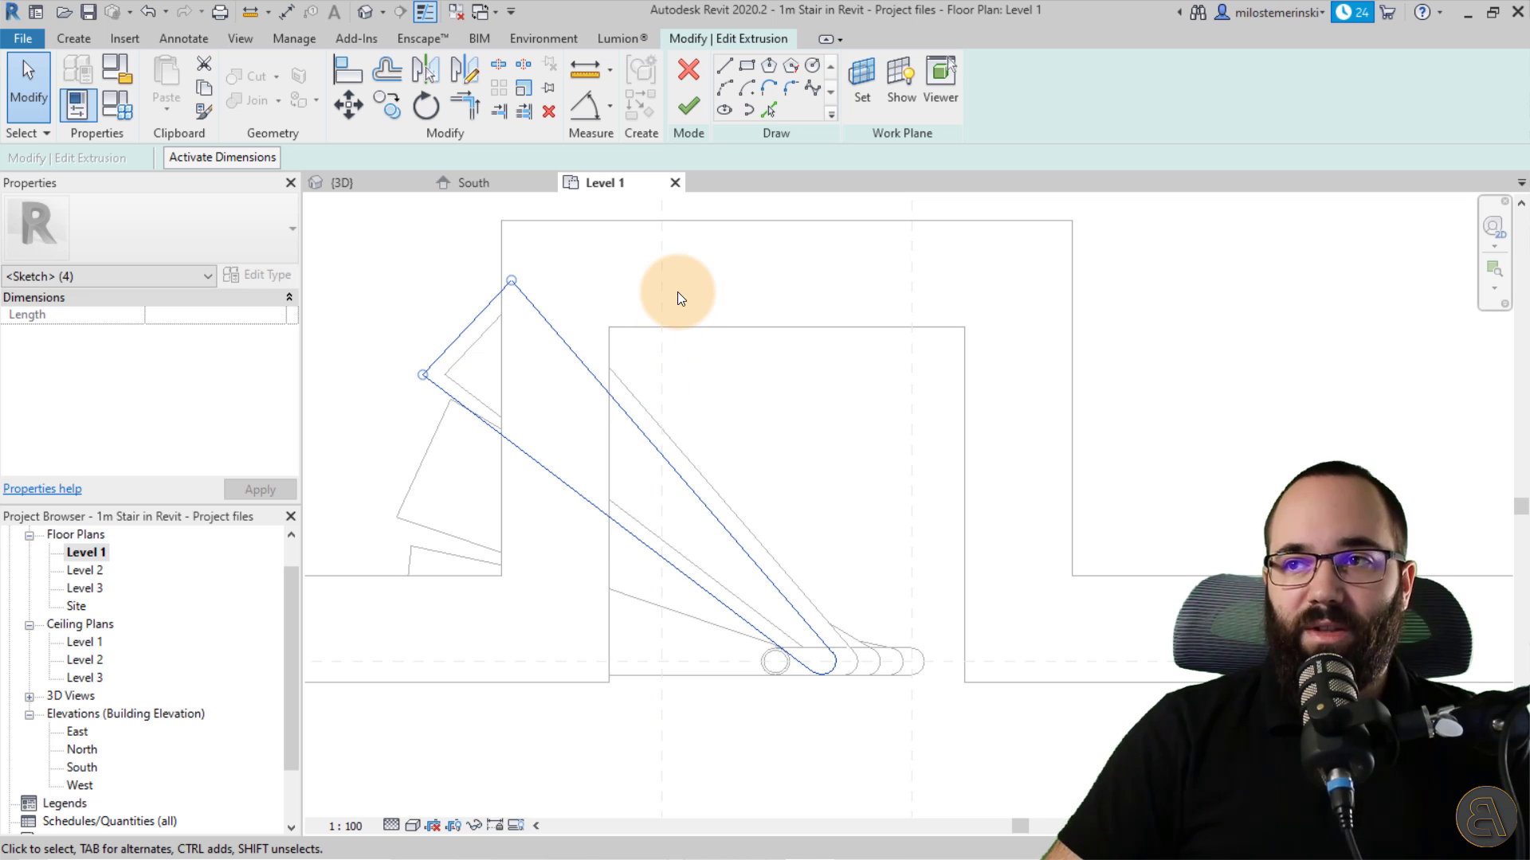
left_click(423, 108)
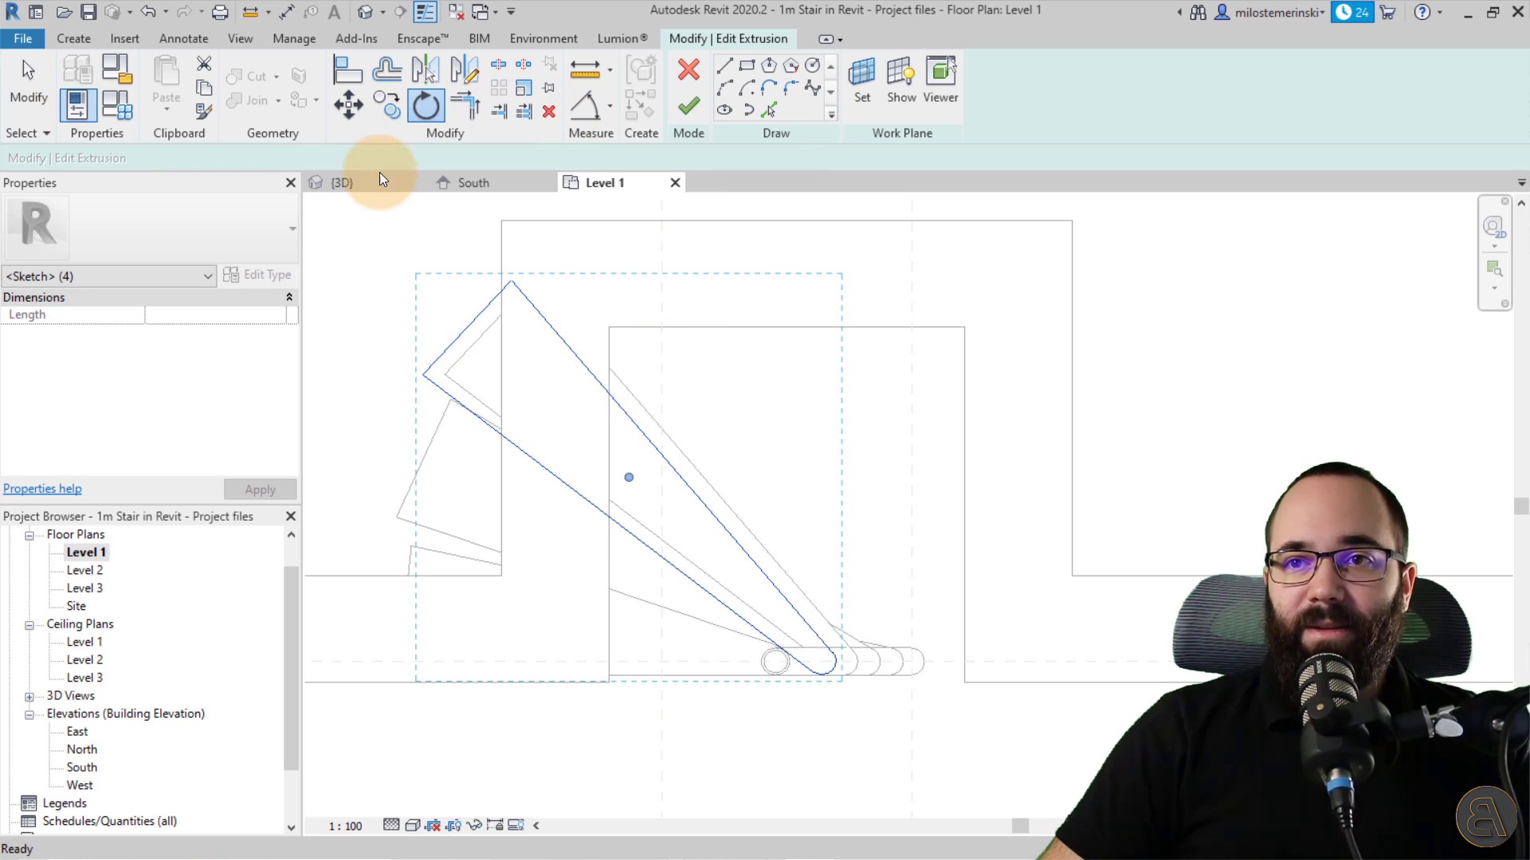
left_click(823, 654)
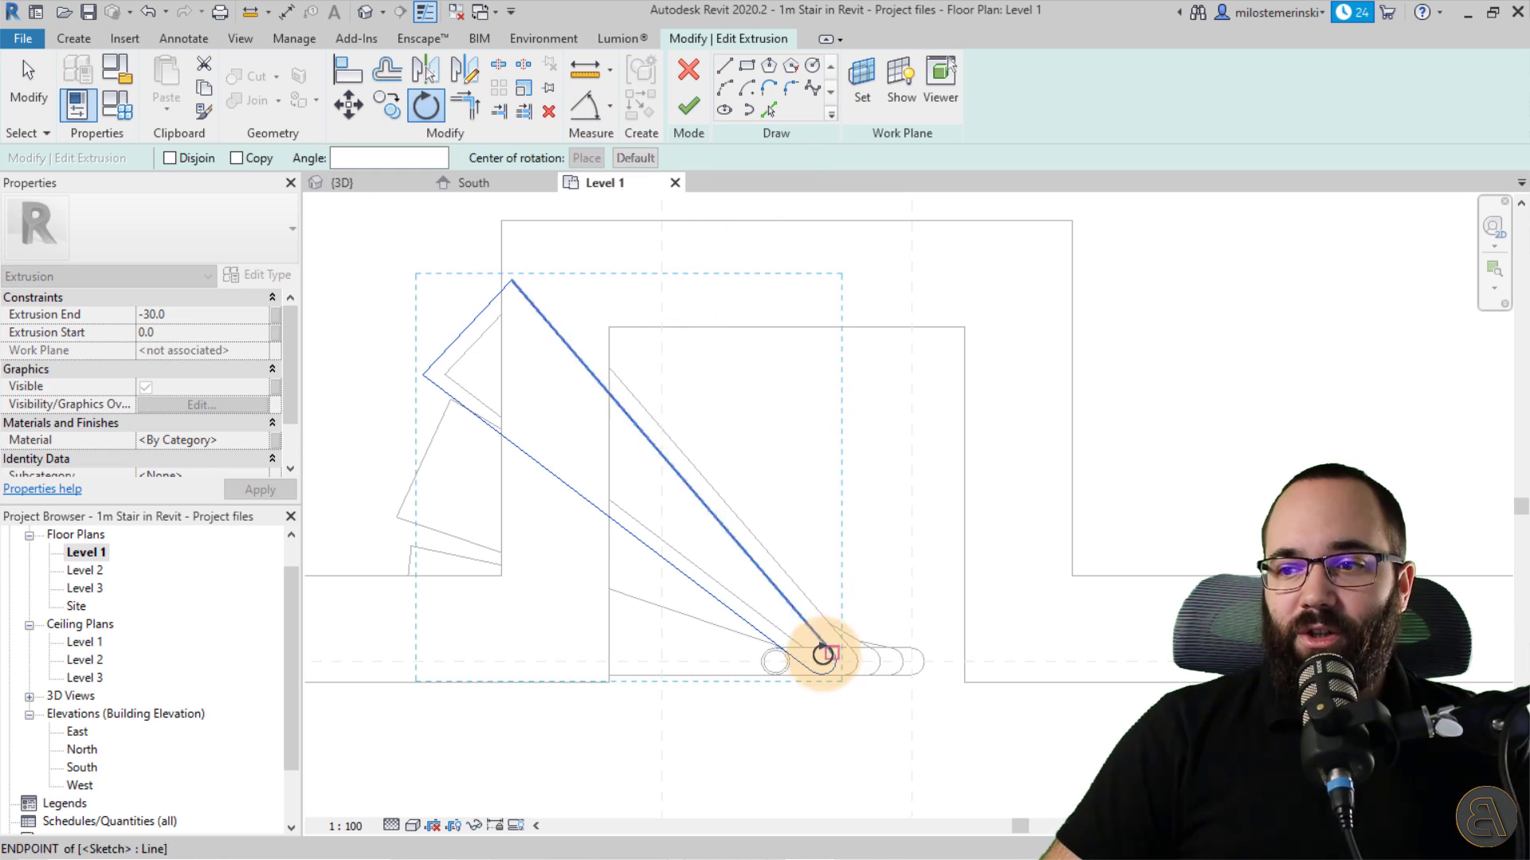
left_click(662, 662)
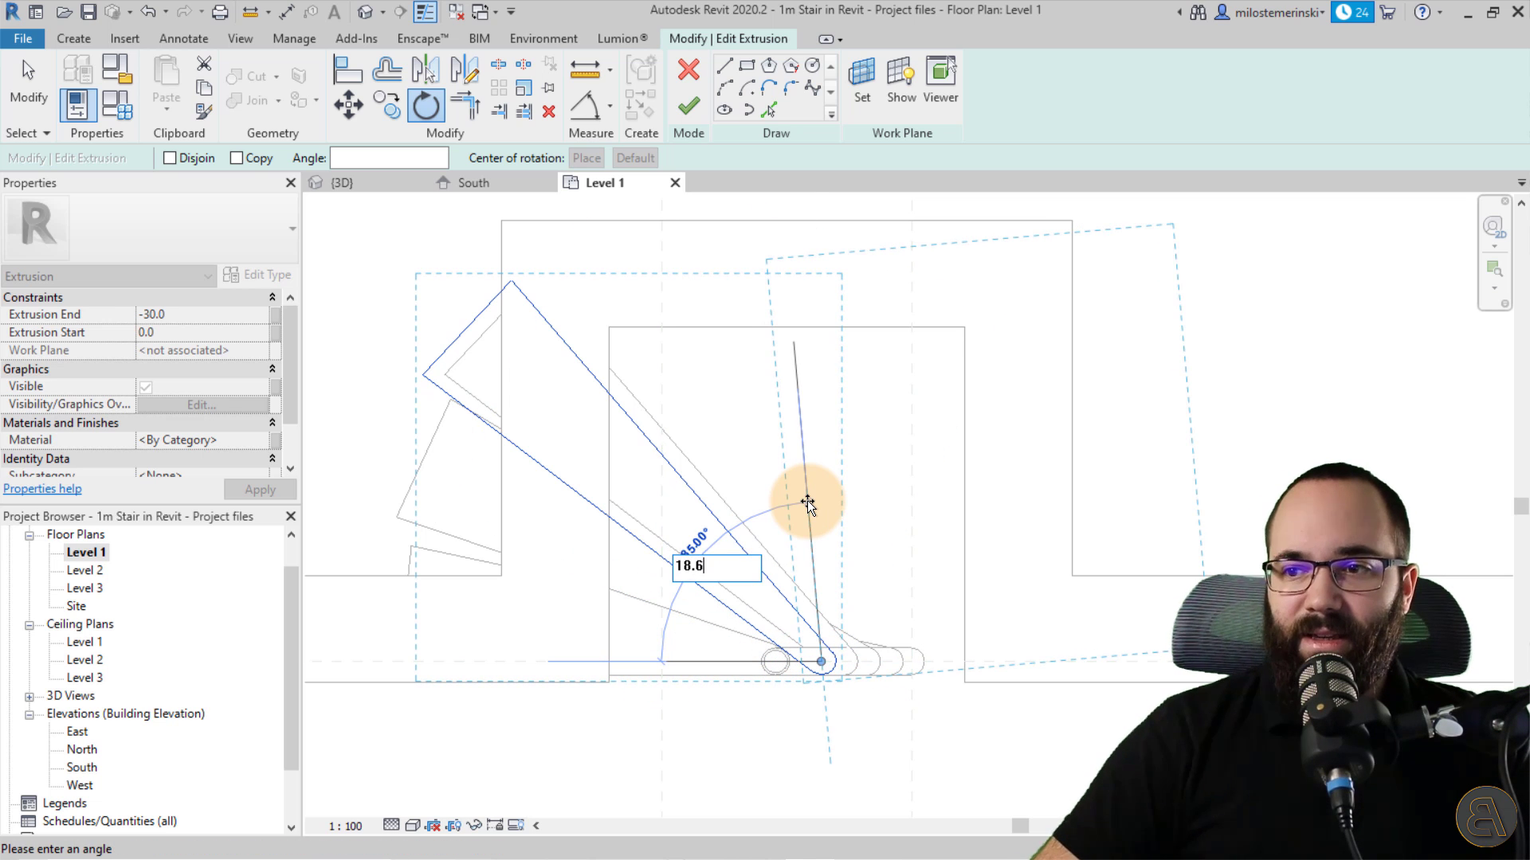
left_click(808, 503)
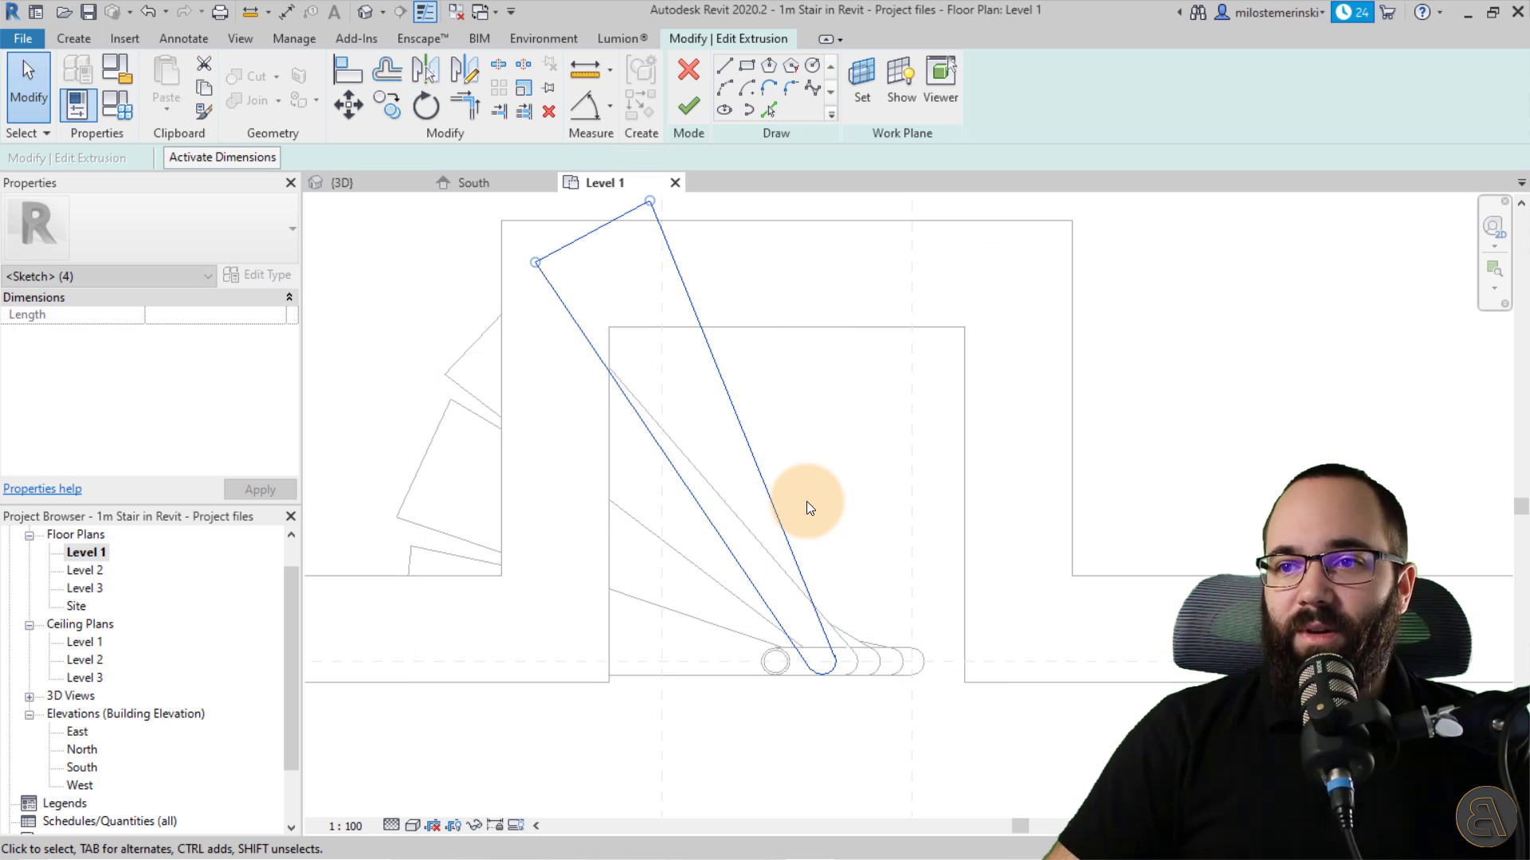
middle_click_drag(547, 420, 474, 462)
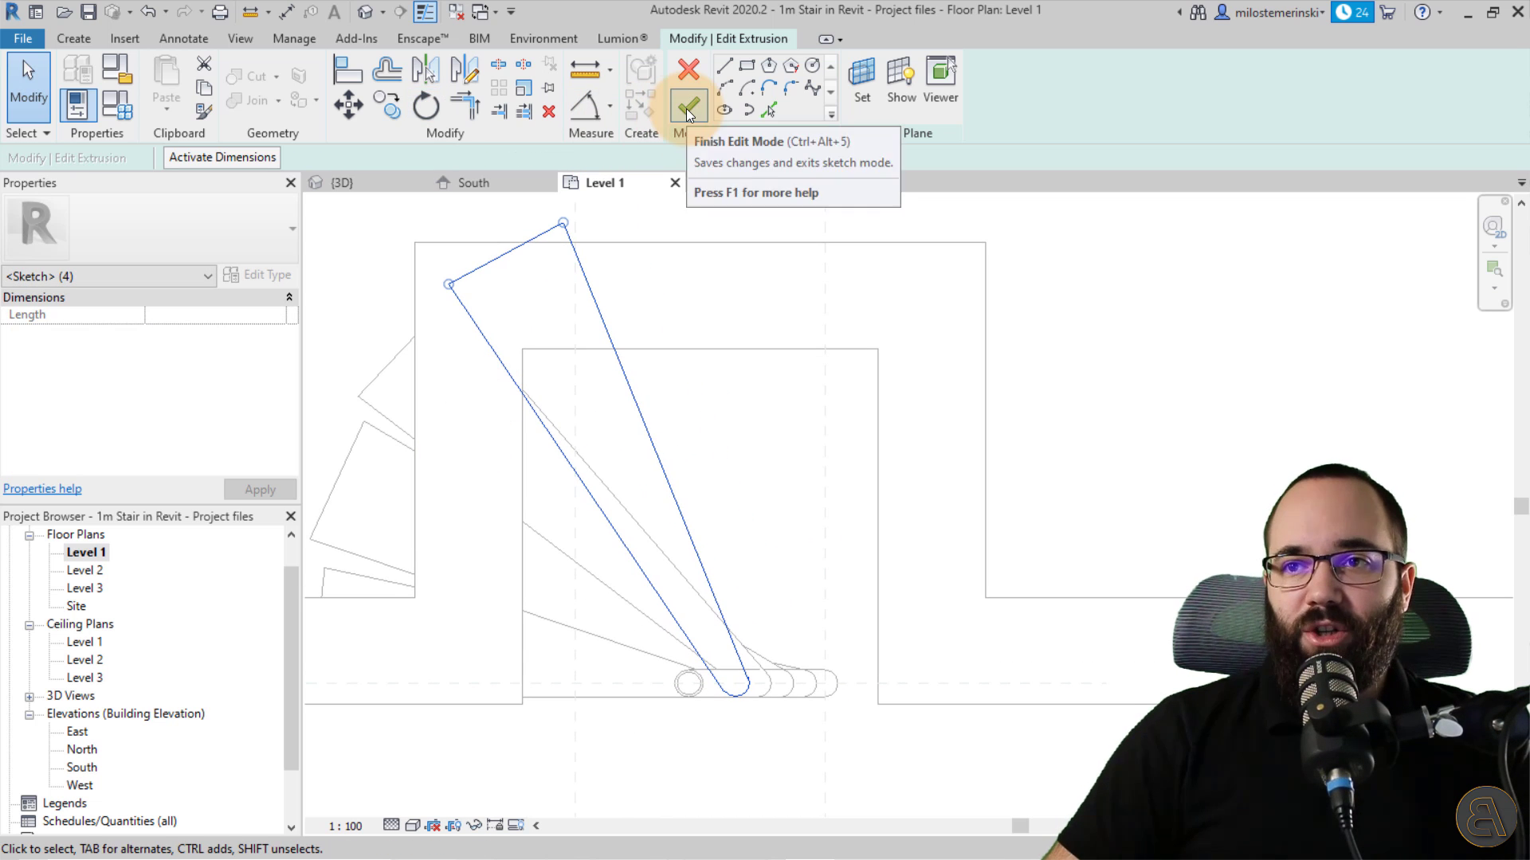
left_click(687, 106)
- In the South elevation, copy the rotated fourth tread along the column's outer edge to the fifth tread plane, undoing any accidental stretch
left_click(495, 189)
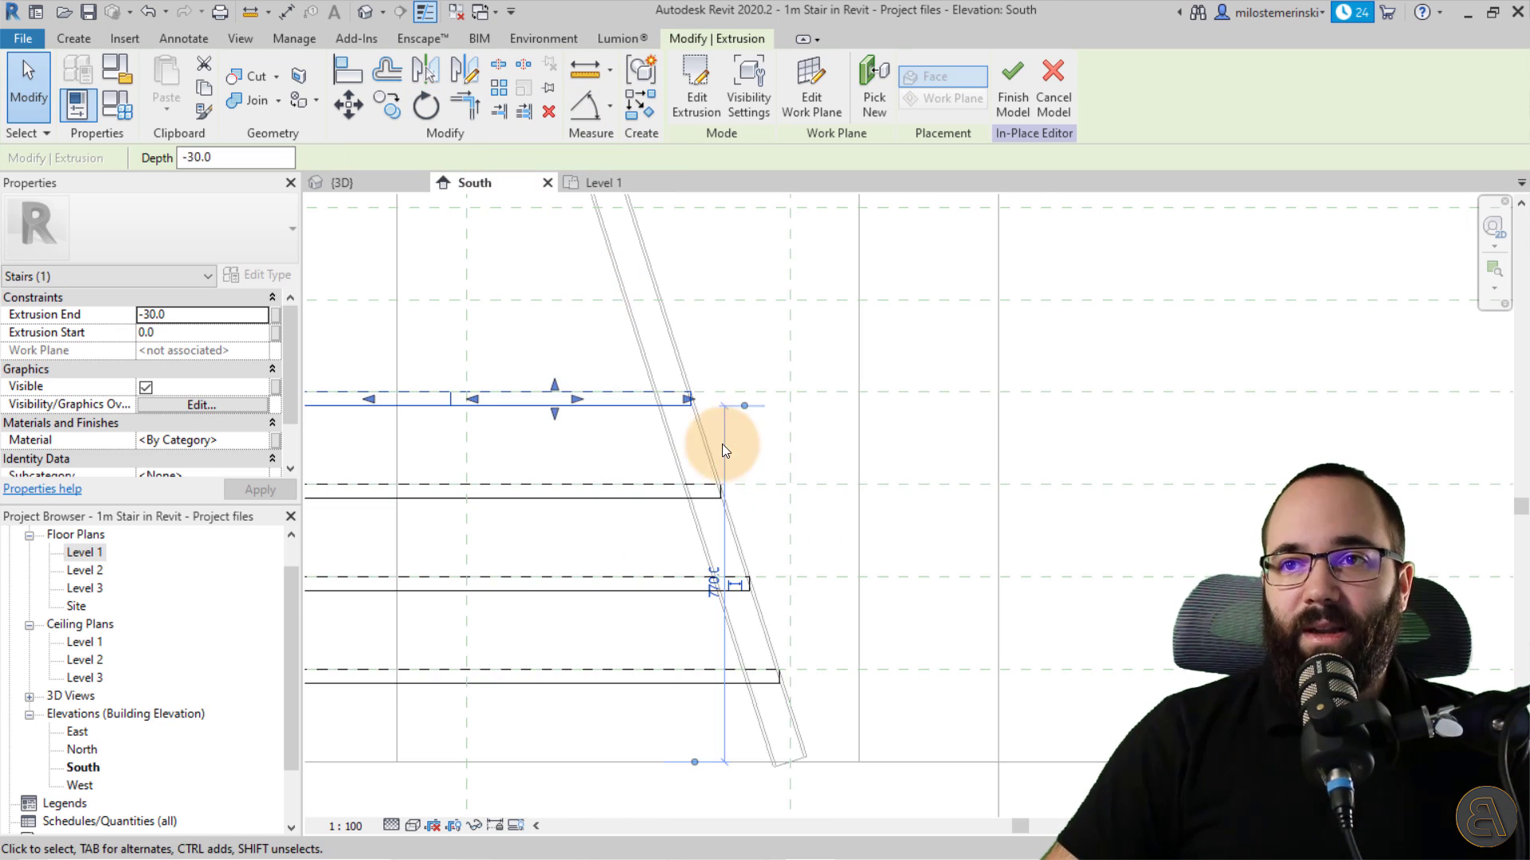
key("c")
key("o")
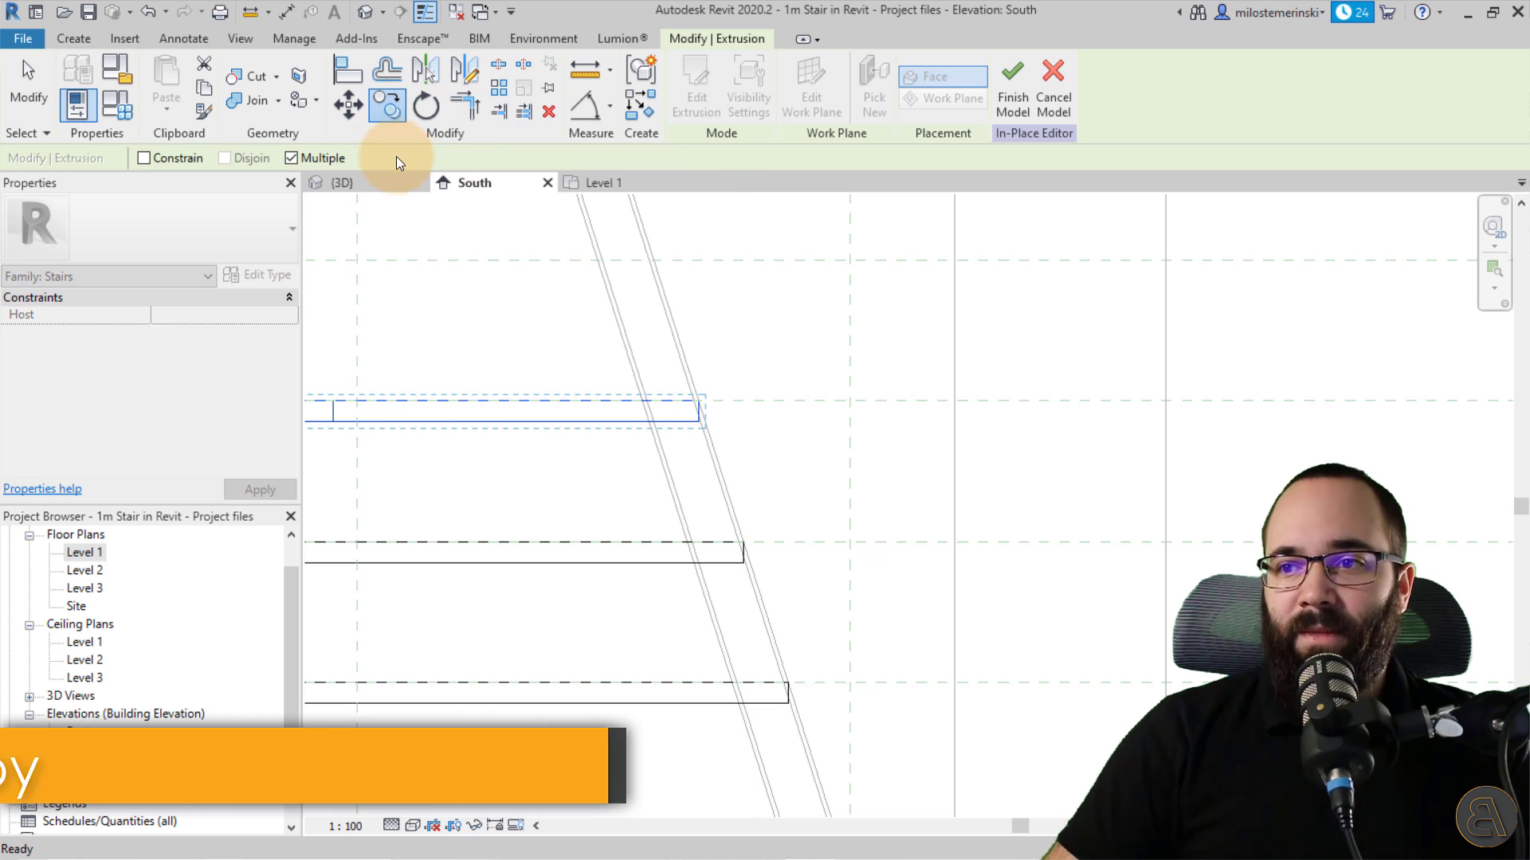
scroll(717, 369, "up", 3)
left_click(667, 460)
middle_click_drag(623, 401, 757, 695)
scroll(700, 458, "up", 5)
left_click(720, 494)
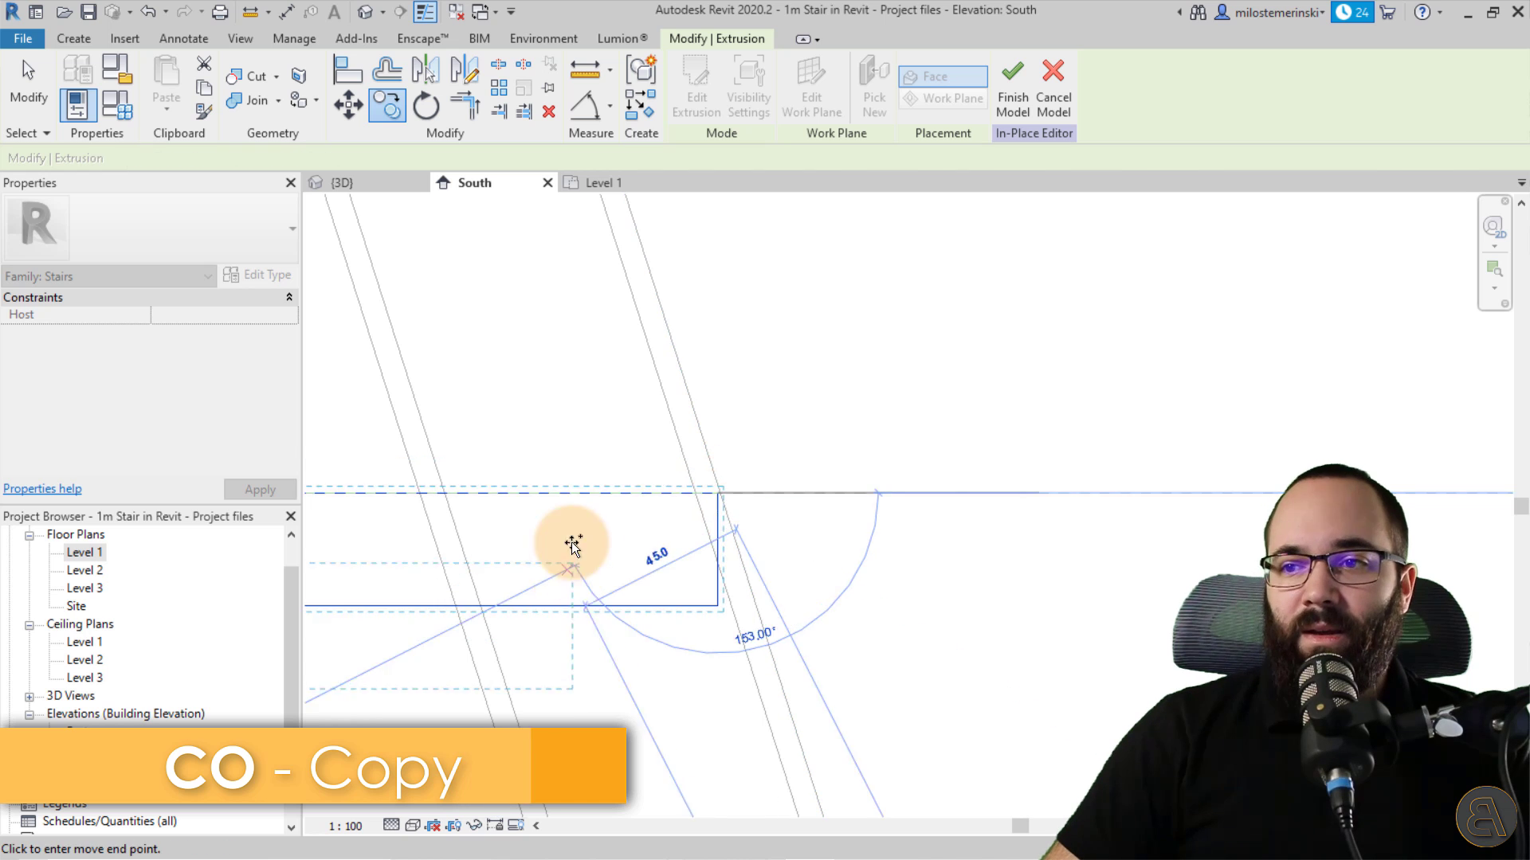
scroll(666, 434, "down", 7)
key("Escape")
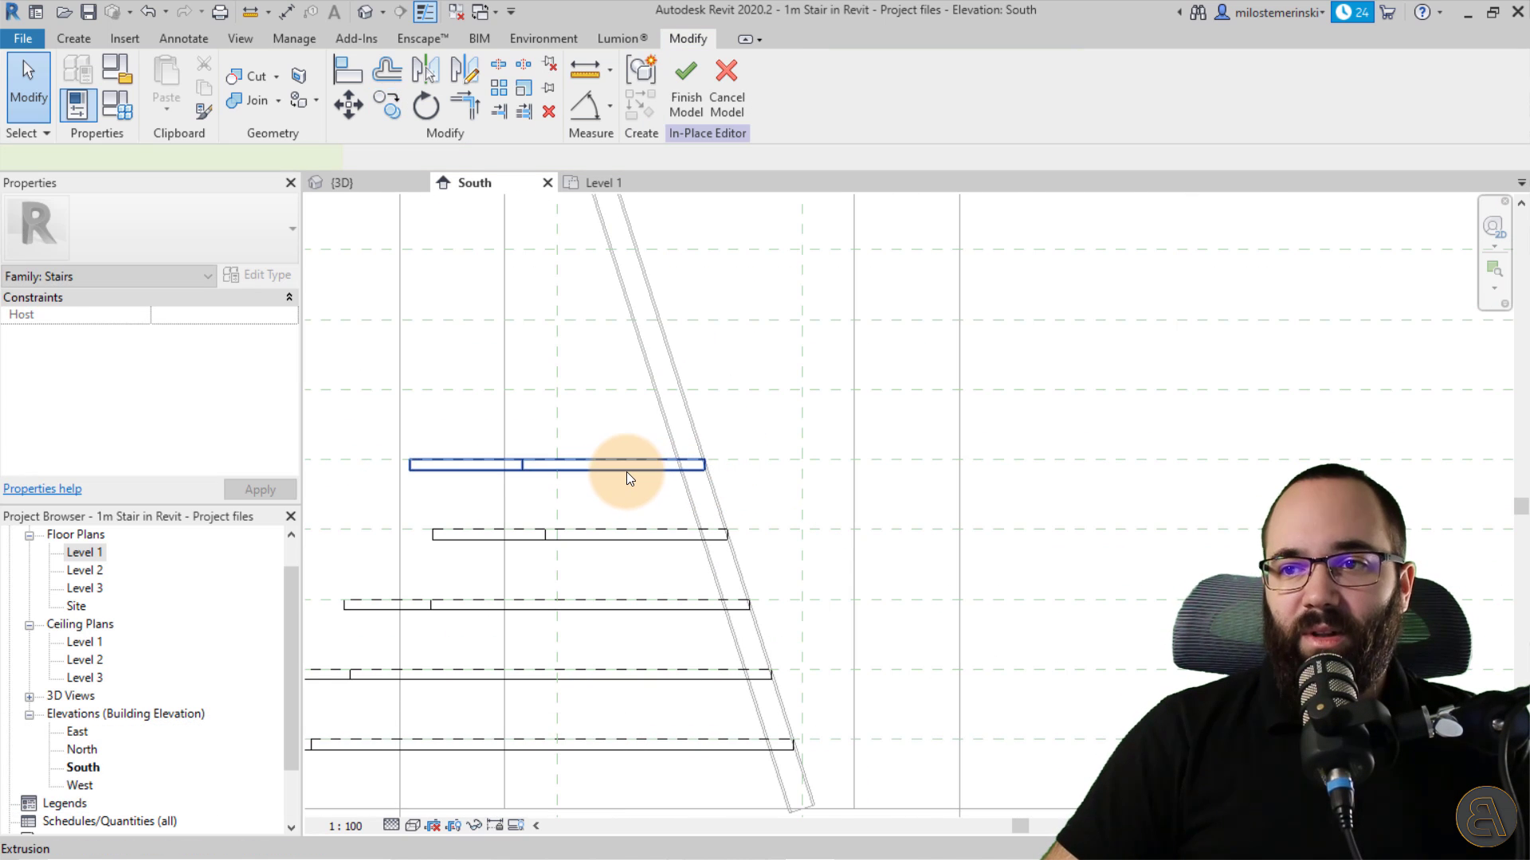
left_click(627, 470)
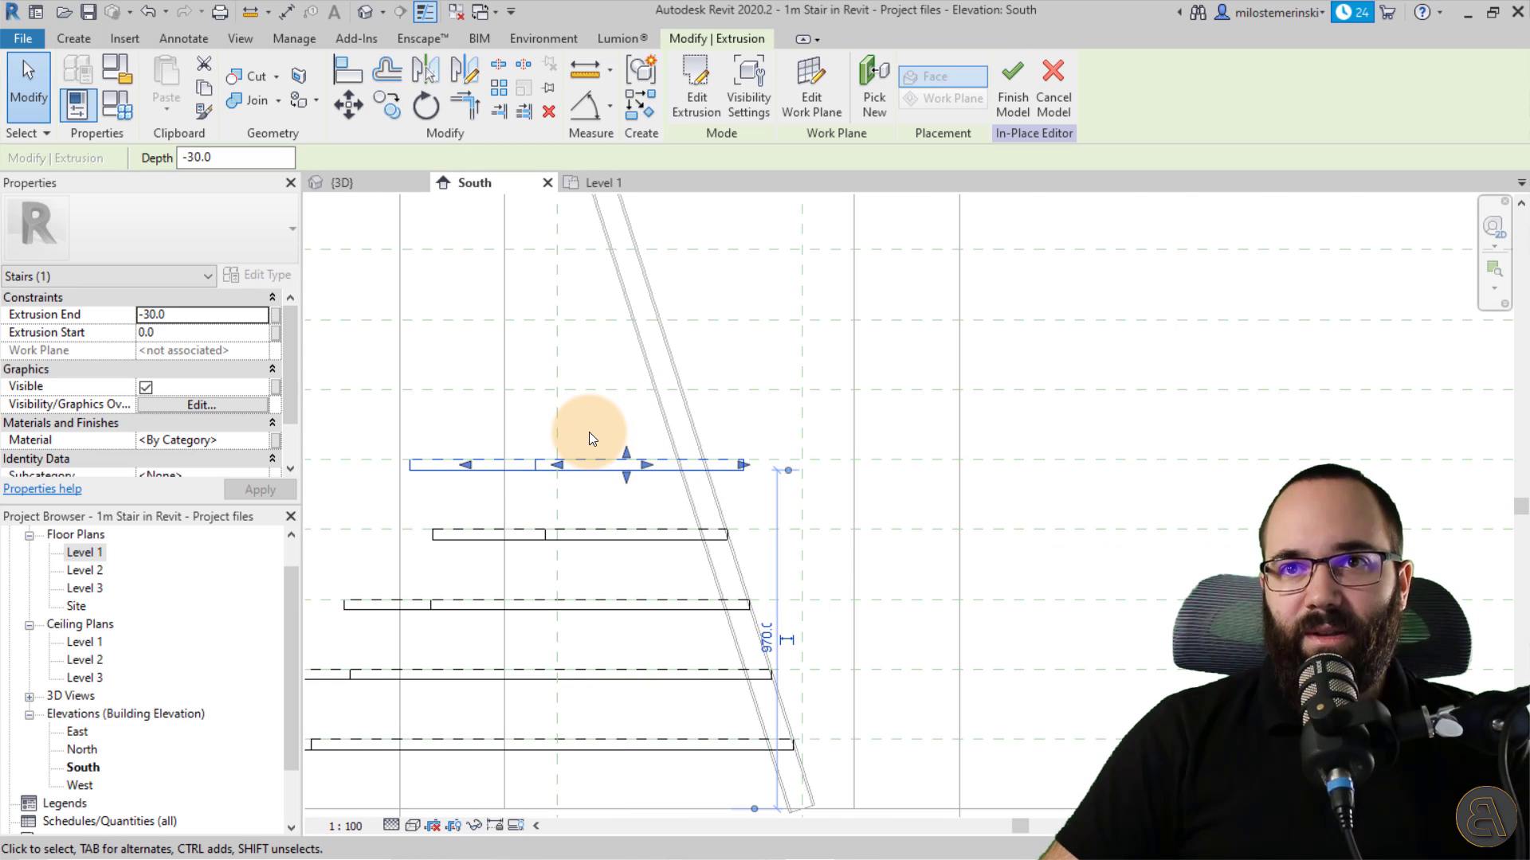
left_click(146, 13)
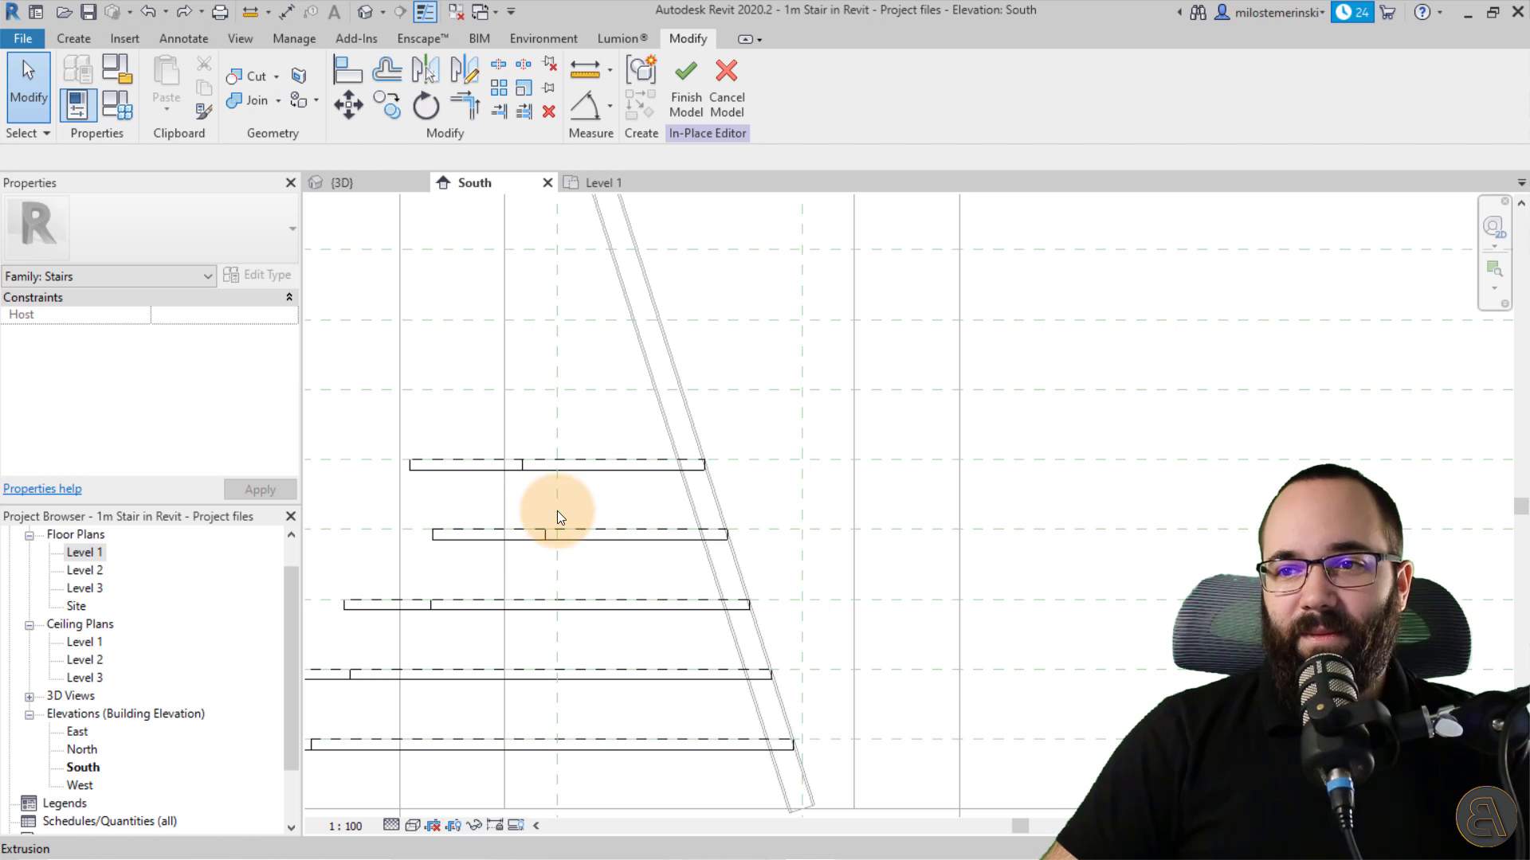
- Rotate the fifth tread's sketch clockwise by 18.66 degrees about its rounded end's centre in Level 1, finish it and return to the South elevation
double_click(554, 471)
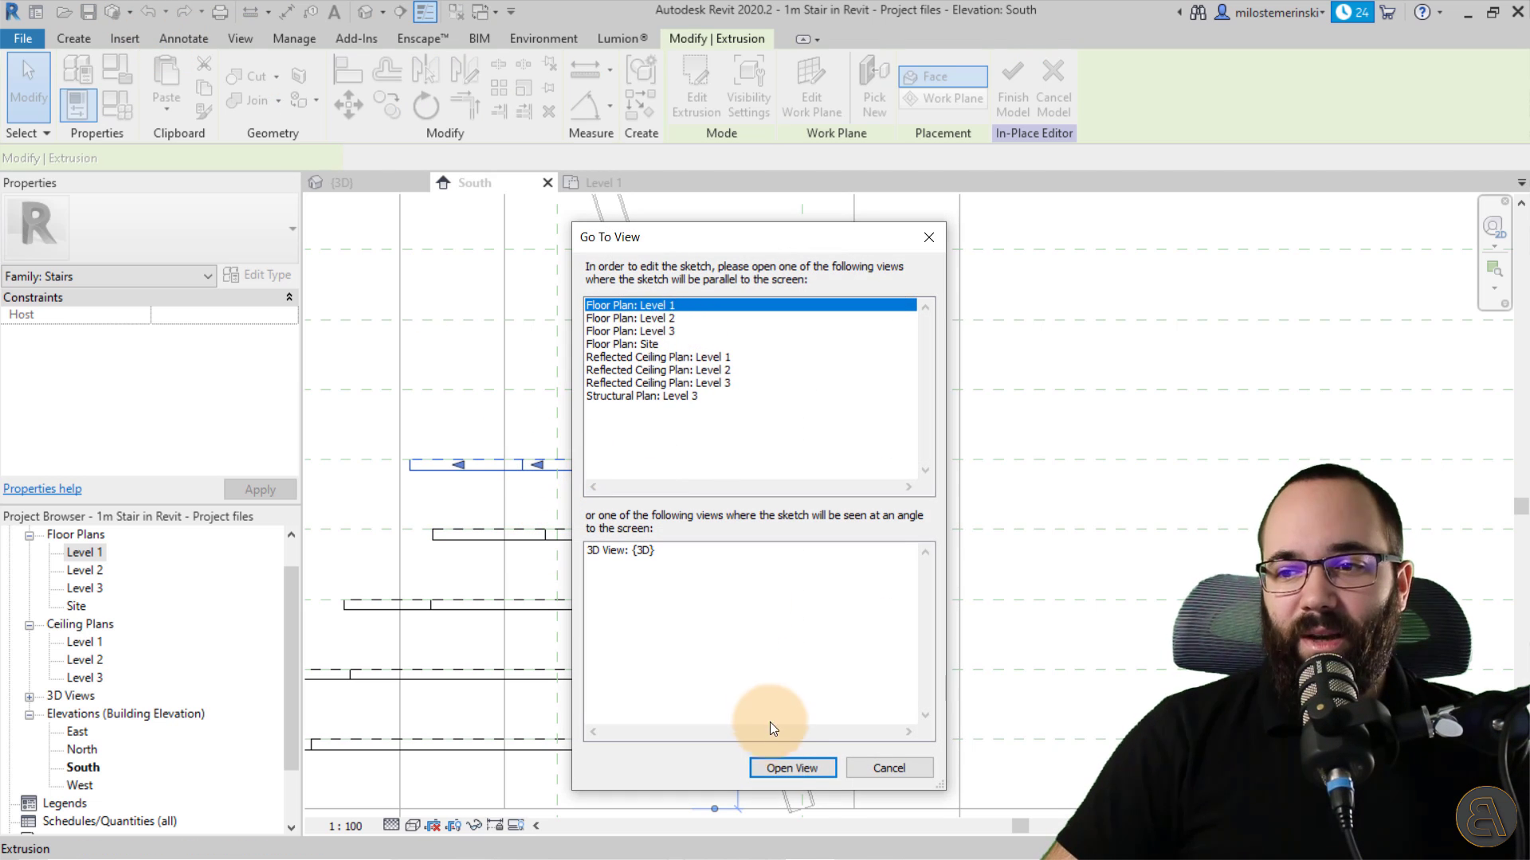
left_click(778, 762)
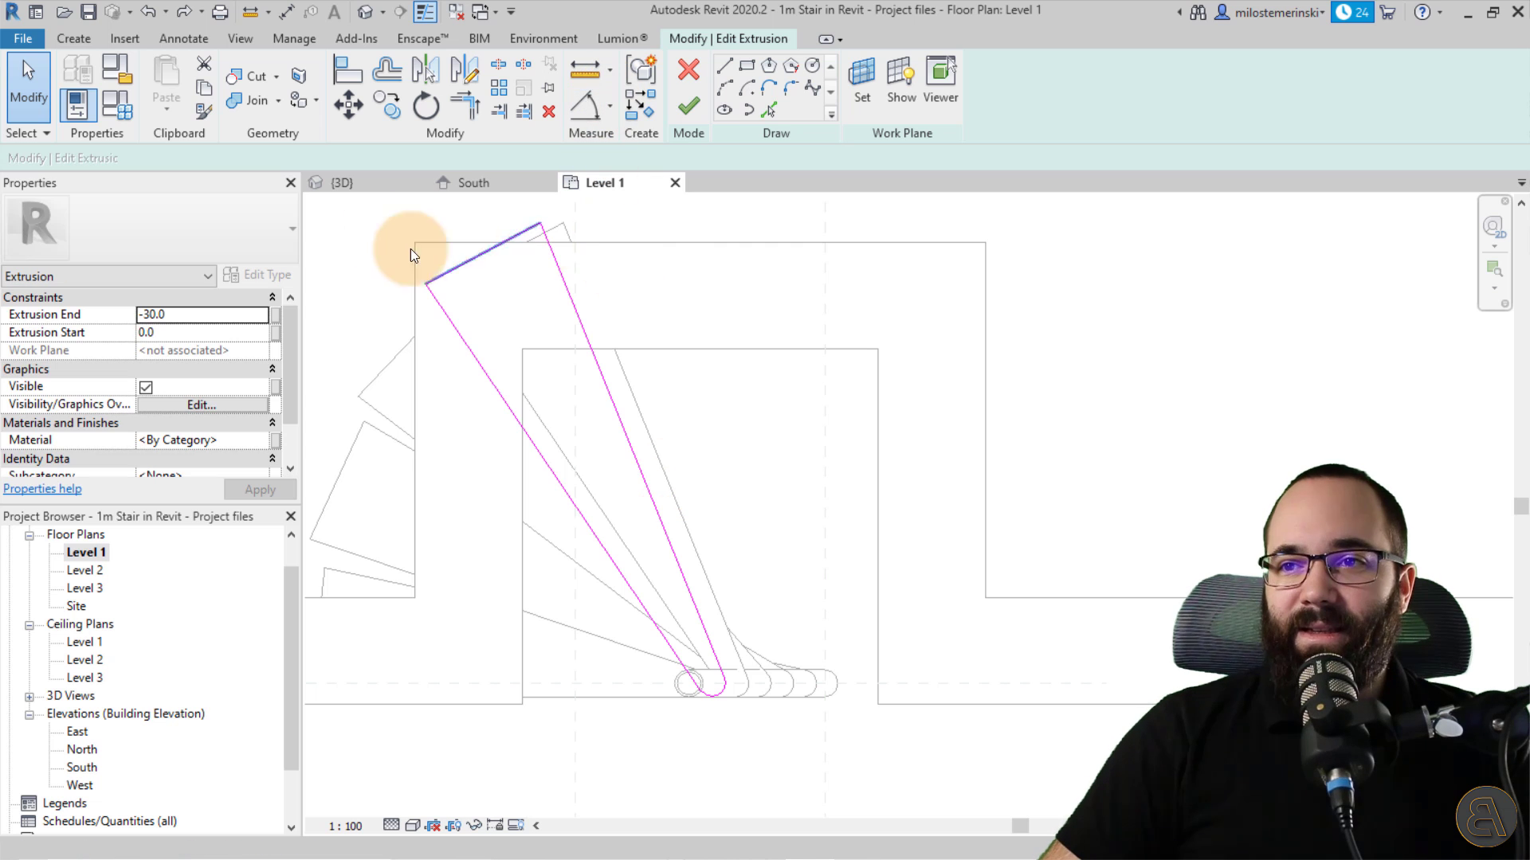
mouse_move(374, 211)
left_mouse_down()
mouse_move(714, 601)
mouse_move(881, 846)
mouse_move(866, 809)
left_mouse_up()
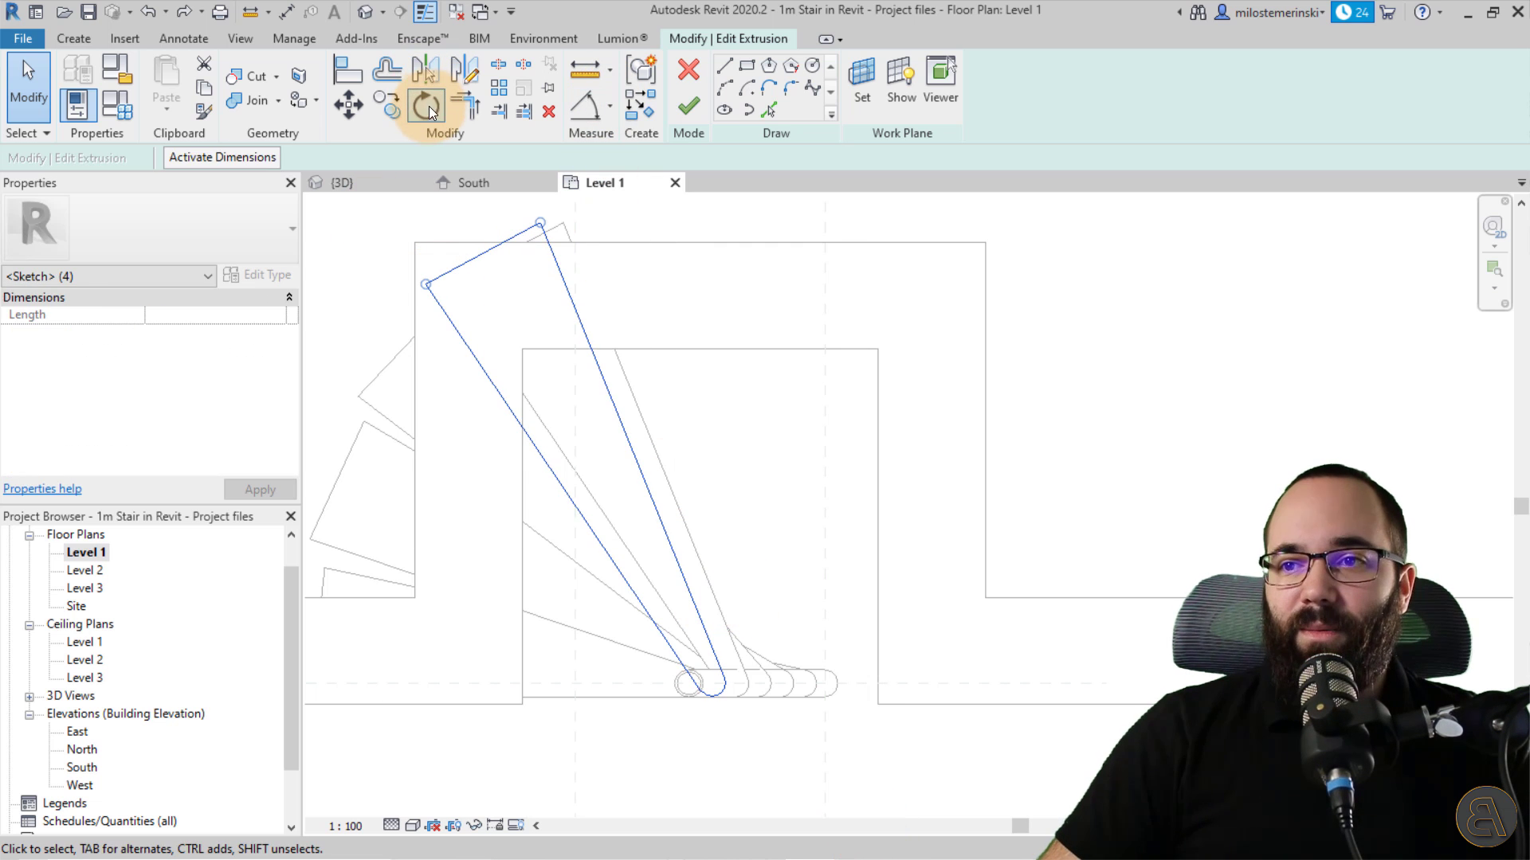
left_click(427, 105)
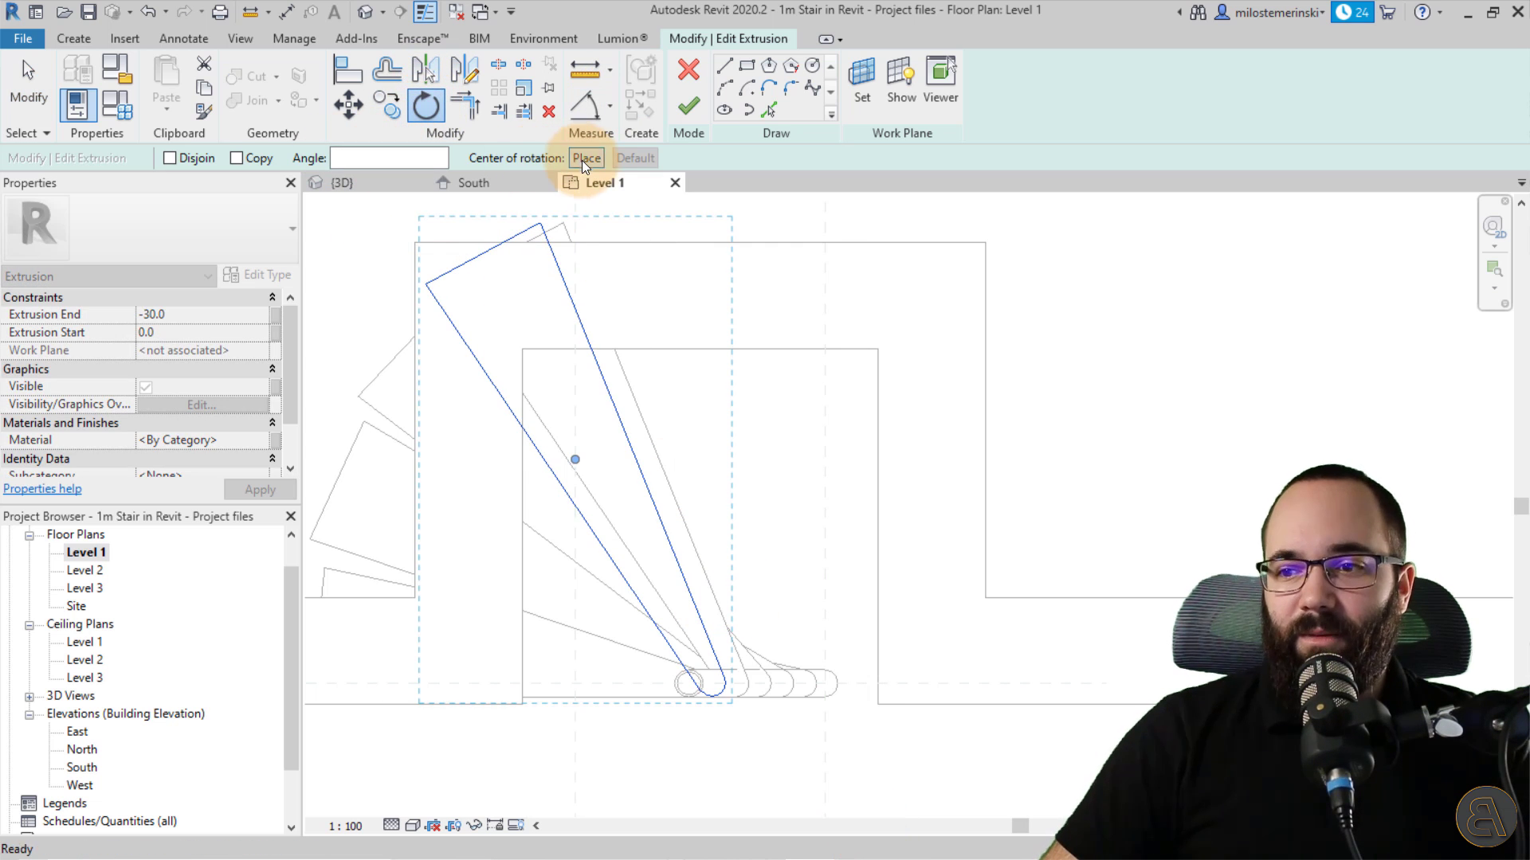
left_click(709, 683)
left_click(581, 683)
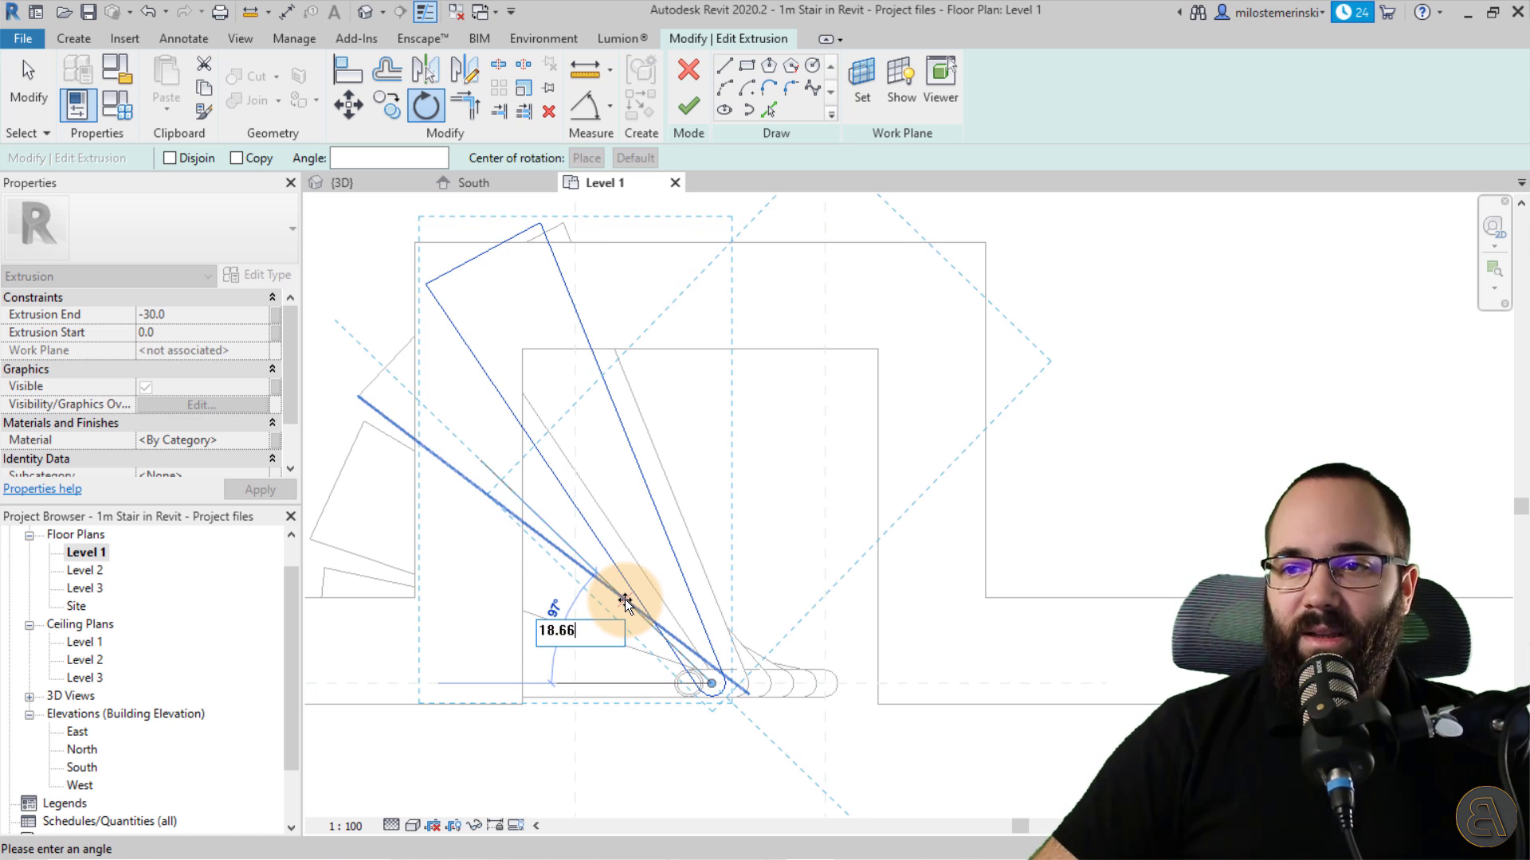
type("18.66")
key("Return")
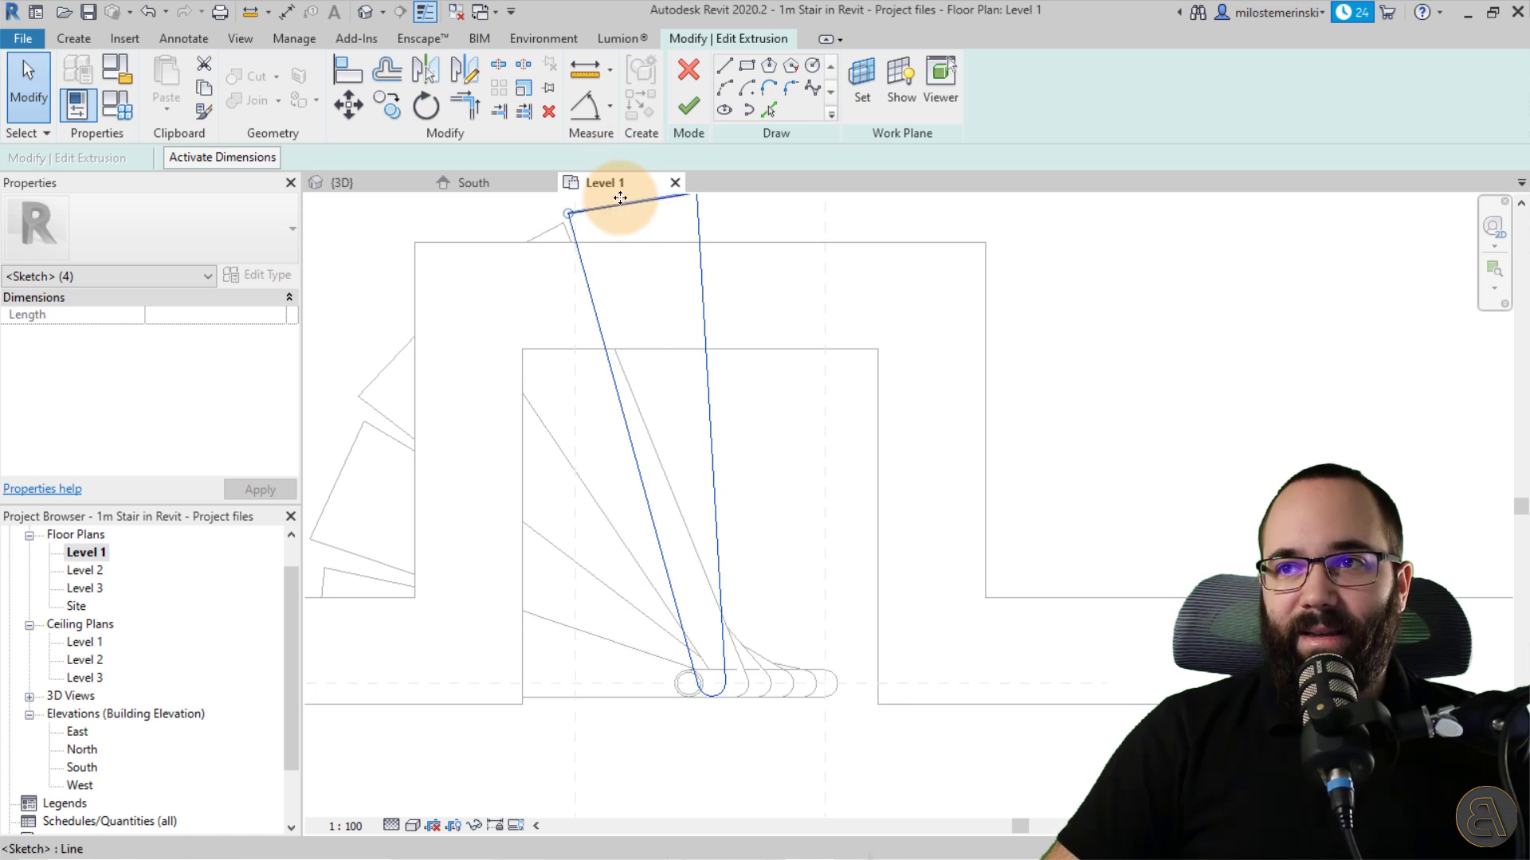
left_click(687, 107)
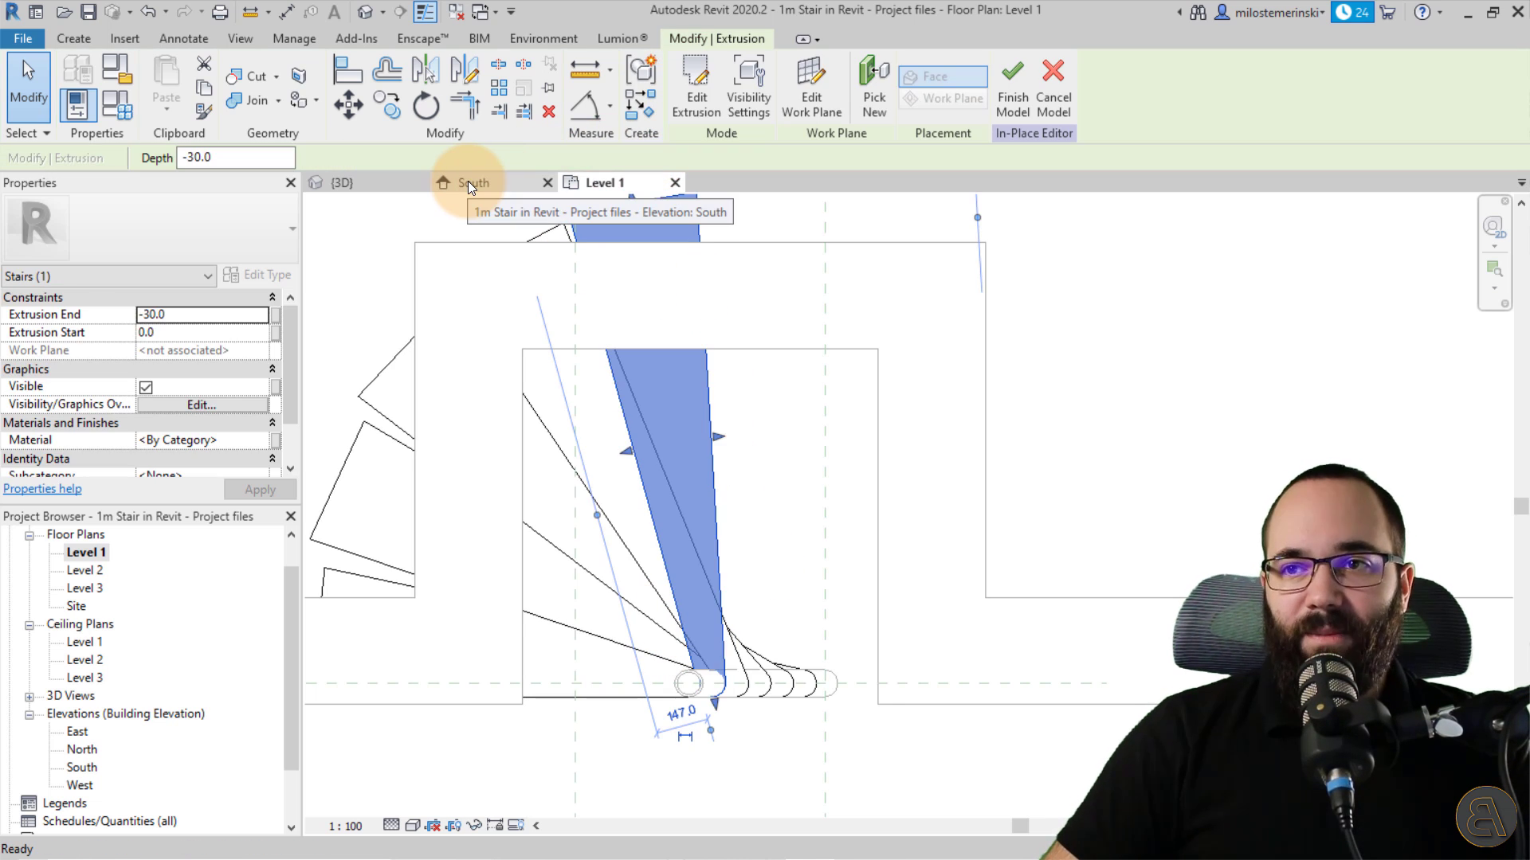
left_click(467, 180)
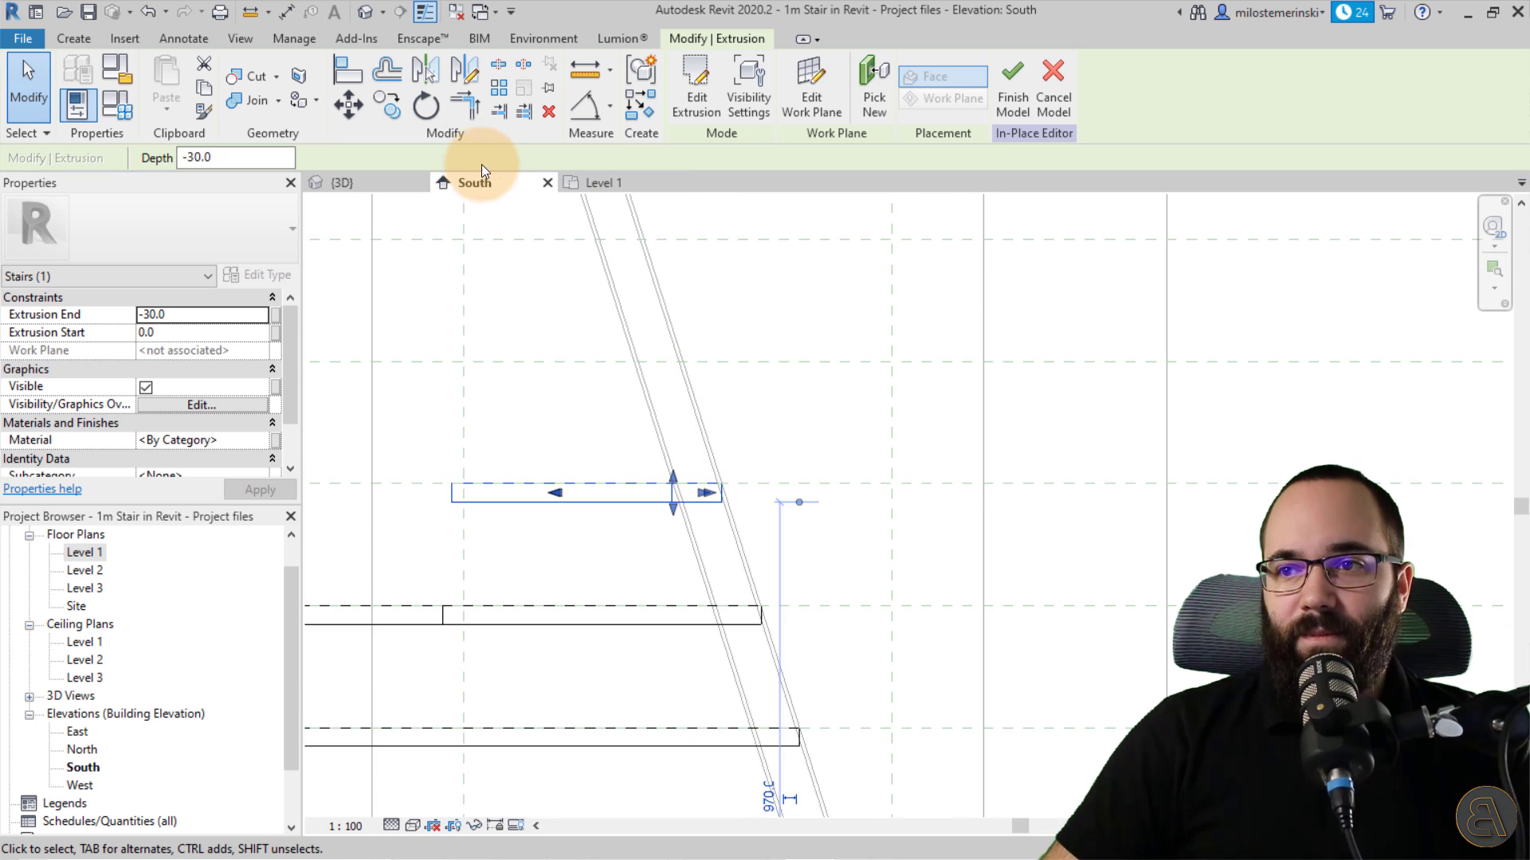
- In the South elevation, copy the rotated fifth tread along the slanted column's edge to the sixth tread plane
left_click(389, 113)
scroll(733, 480, "up", 3)
left_click(696, 504)
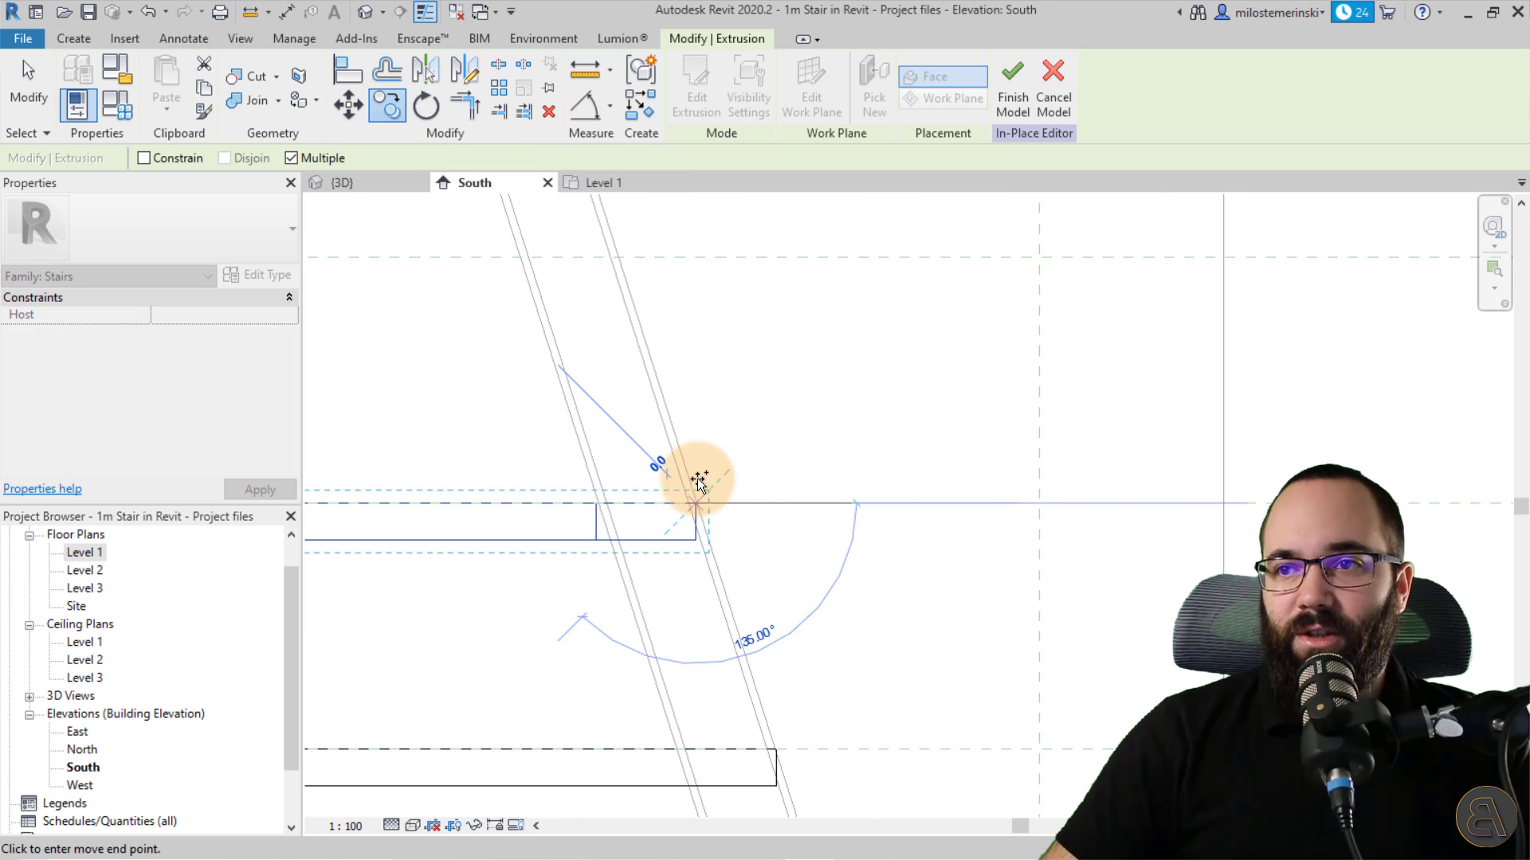
scroll(618, 257, "up", 2)
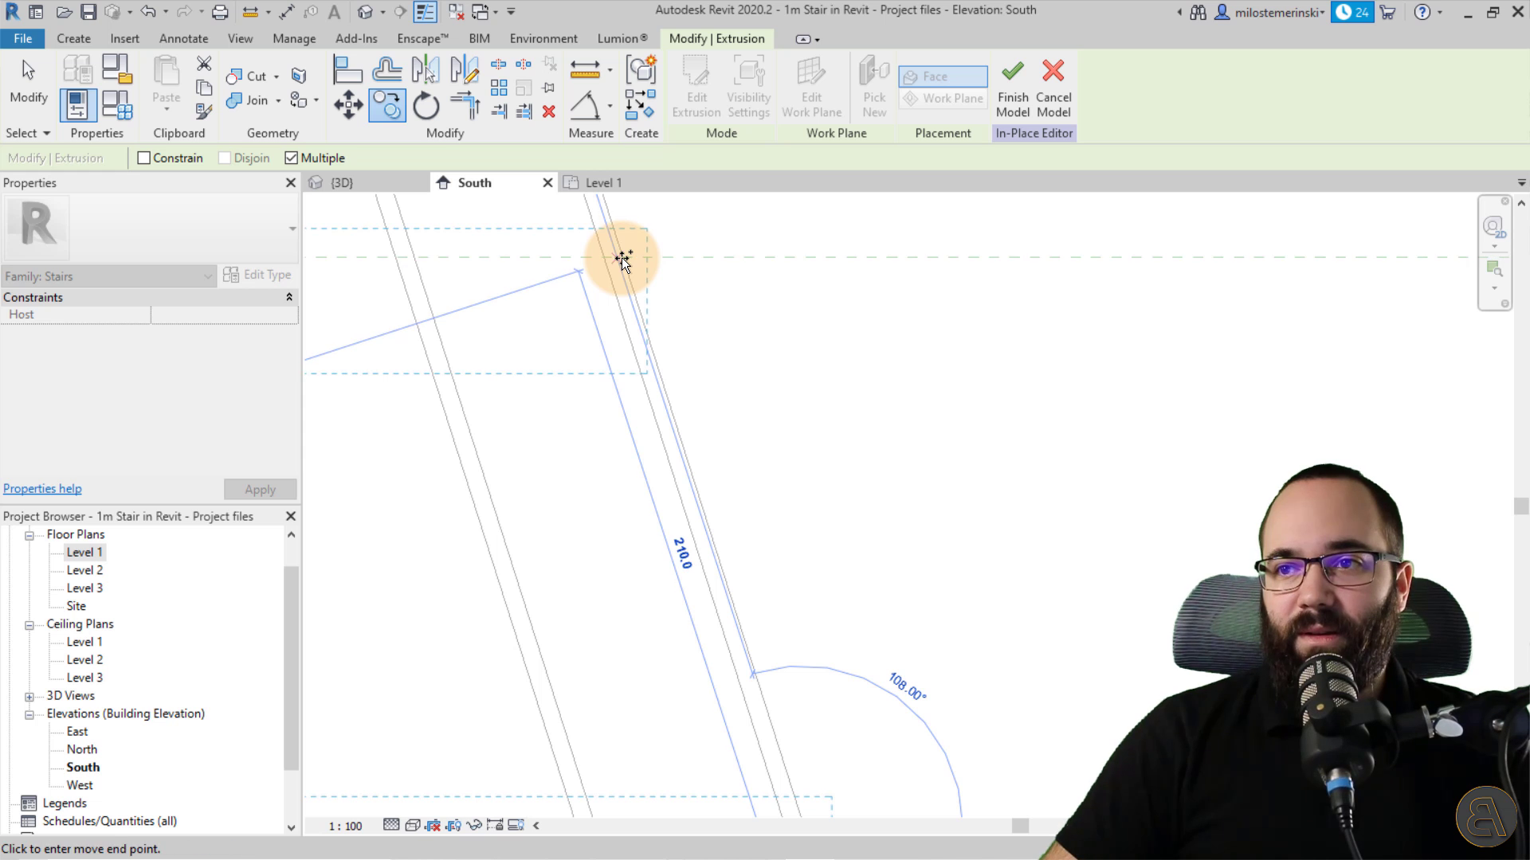
left_click(624, 258)
scroll(785, 392, "down", 3)
key("Escape")
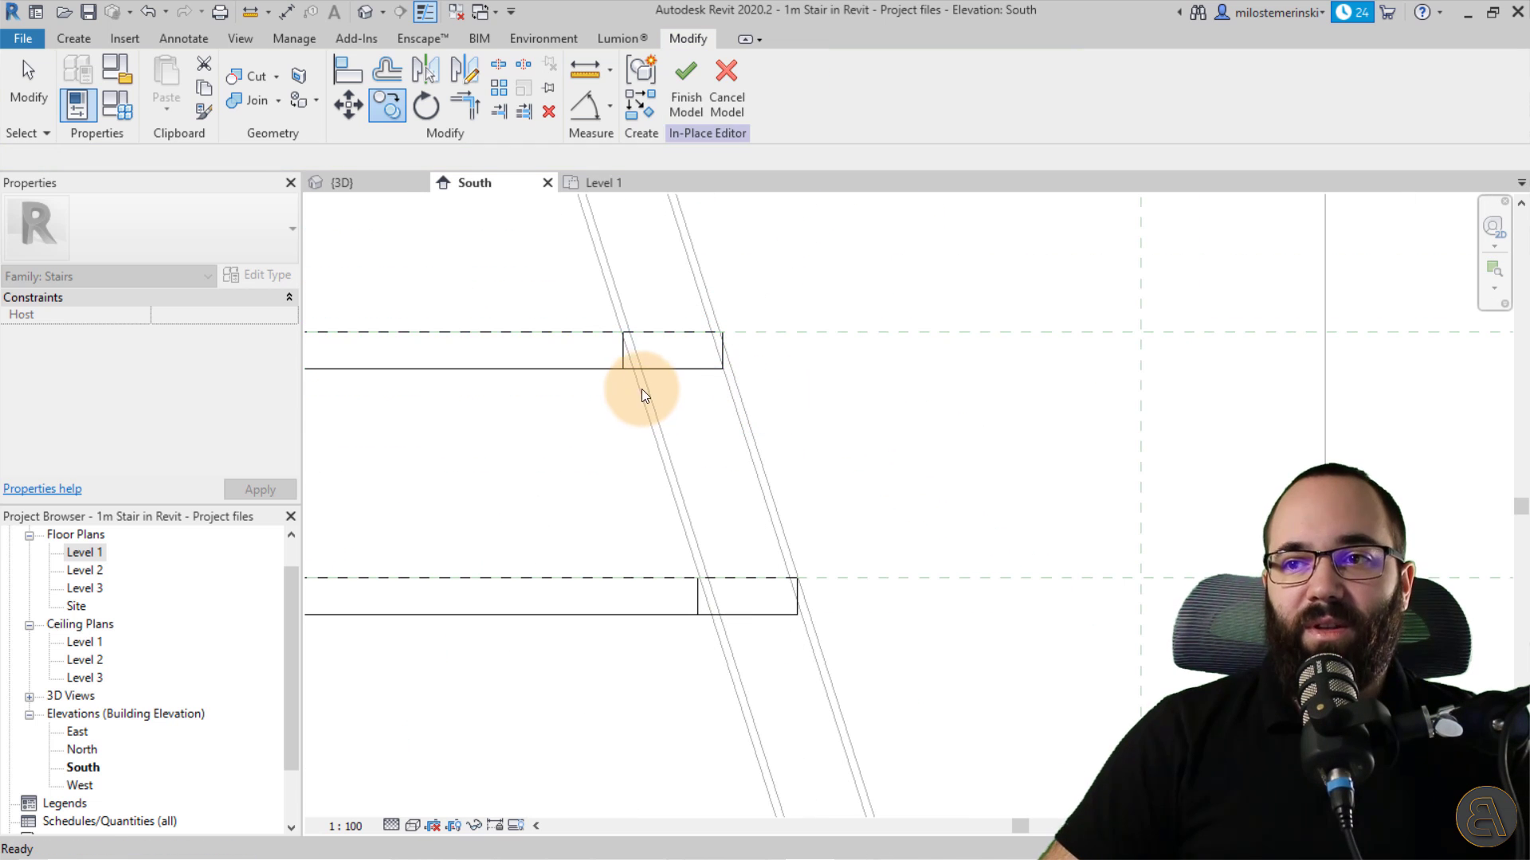
- Edit the sixth tread's sketch in Level 1, rotating it clockwise by 18.66 degrees about its rounded end's centre, and finish the sketch
left_click(616, 360)
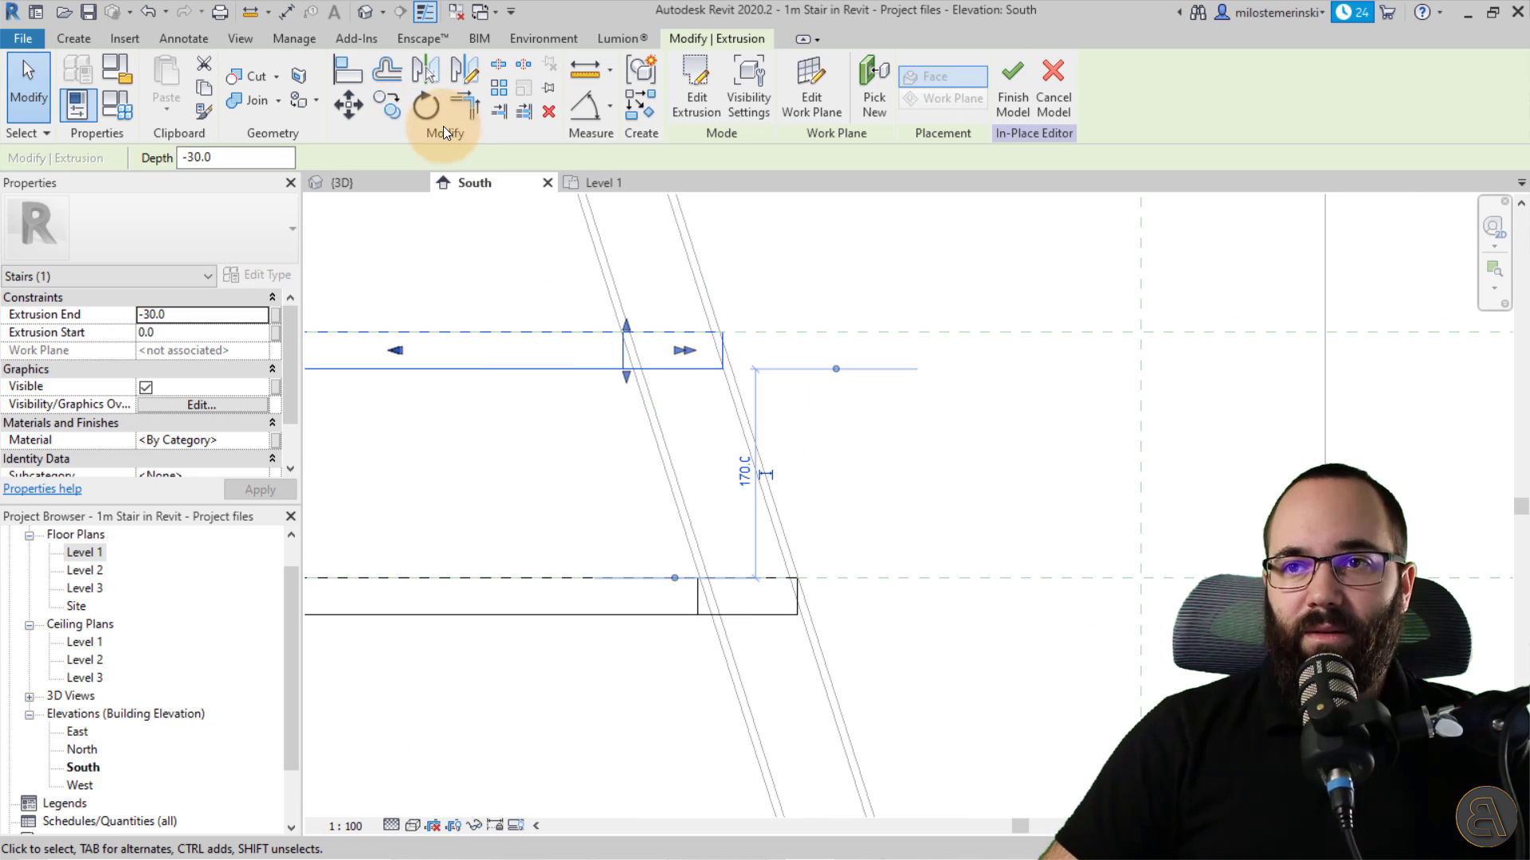
left_click(706, 109)
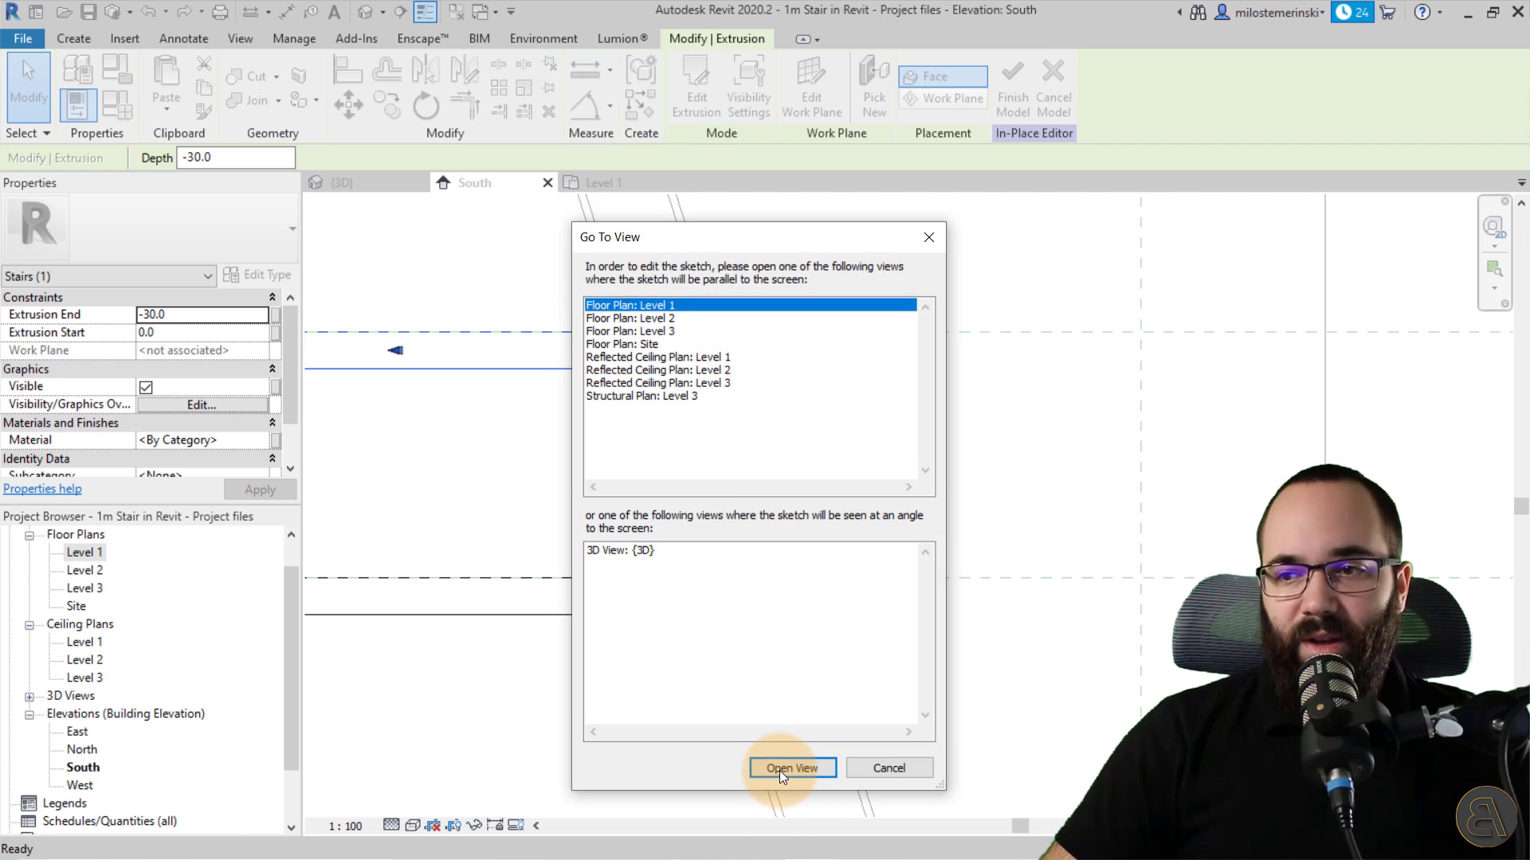
left_click(780, 770)
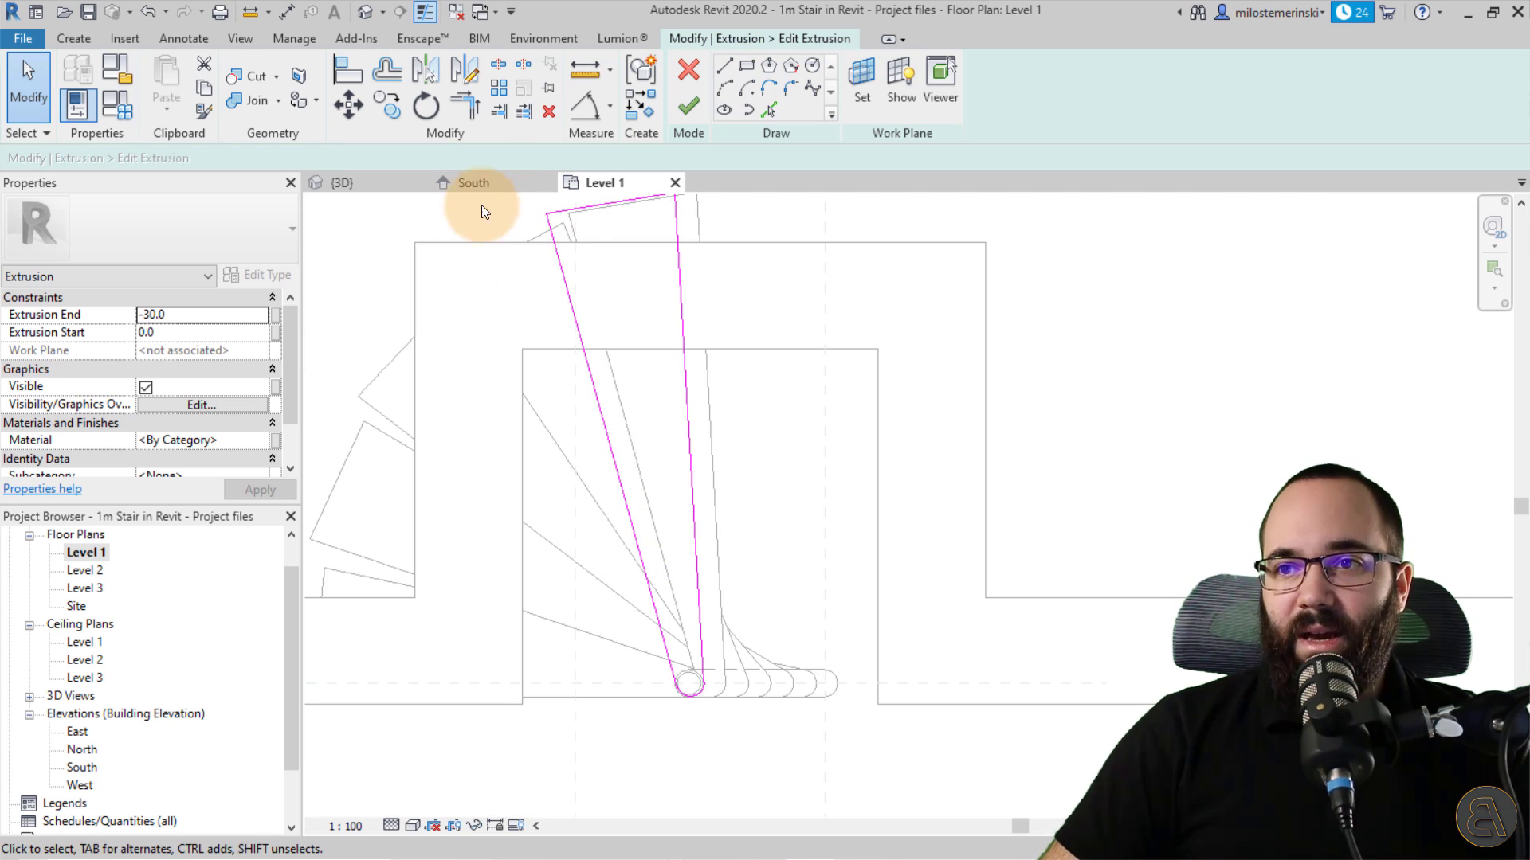
scroll(471, 406, "down", 1)
left_click_drag(433, 246, 729, 770)
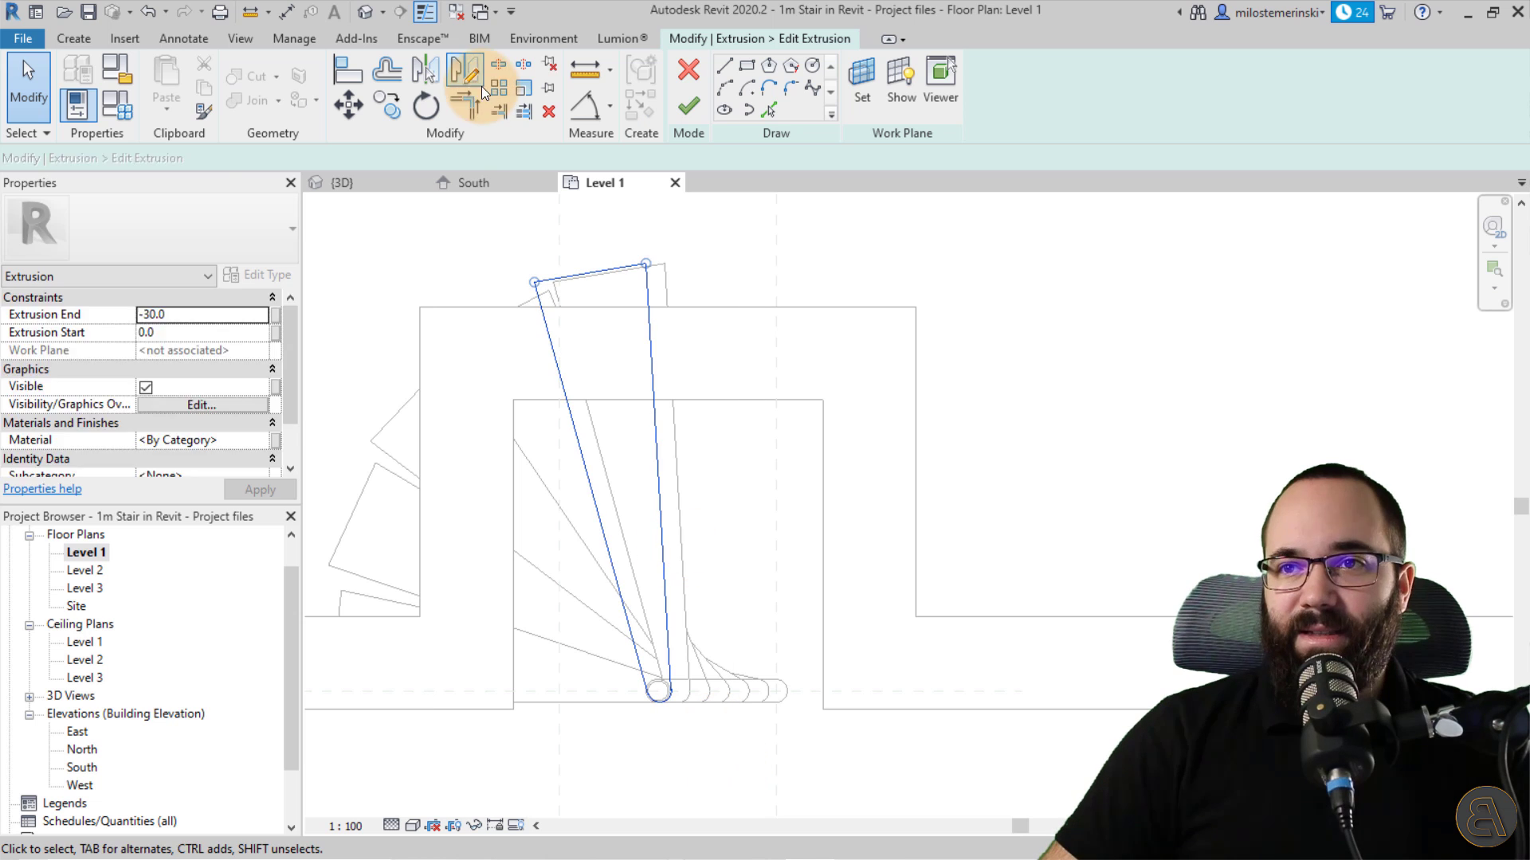
left_click(422, 111)
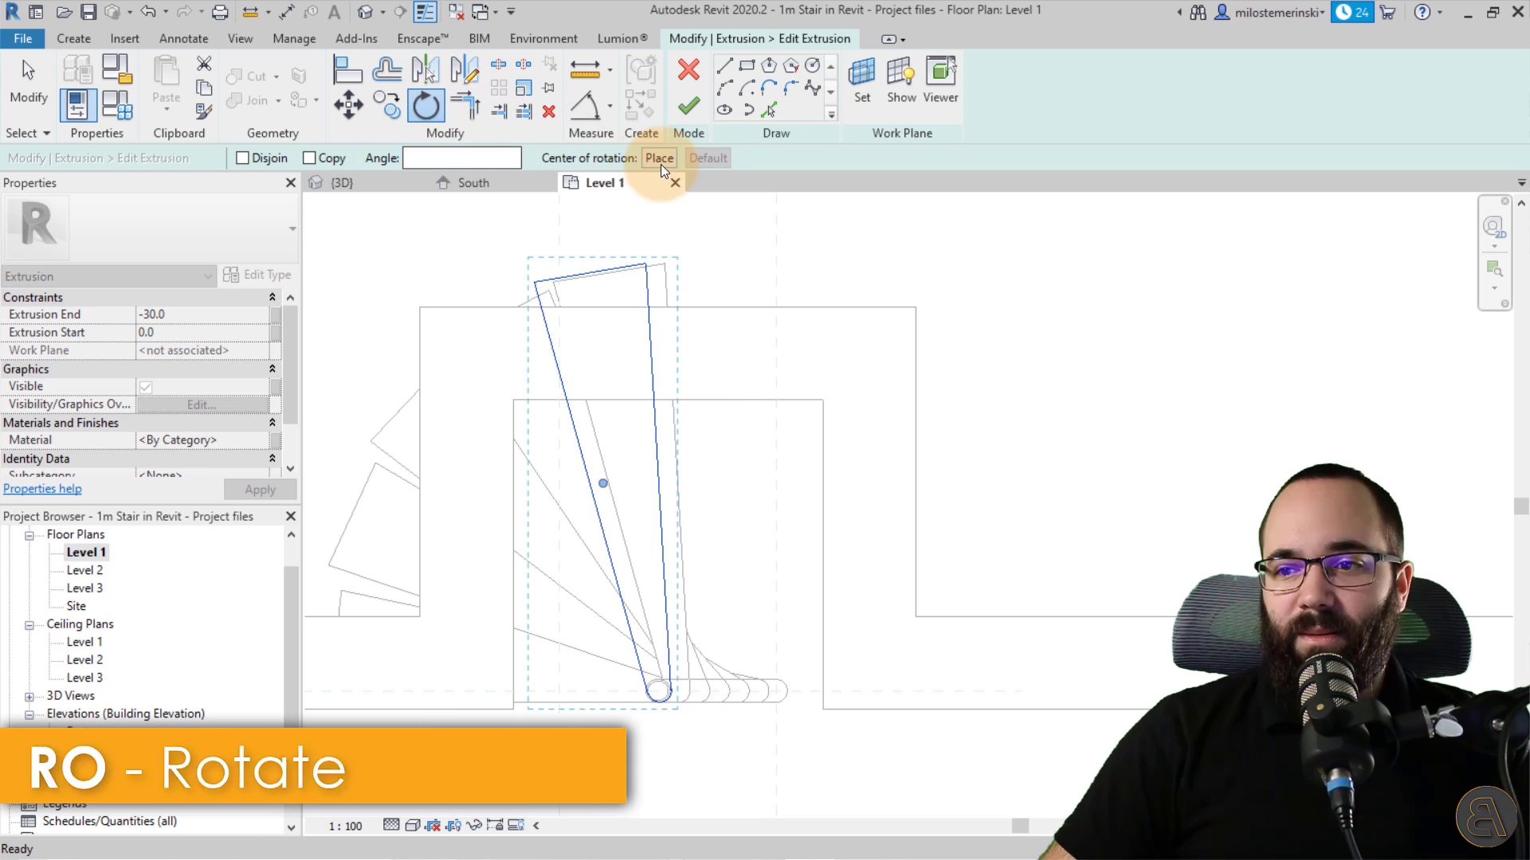
left_click(660, 159)
left_click(667, 691)
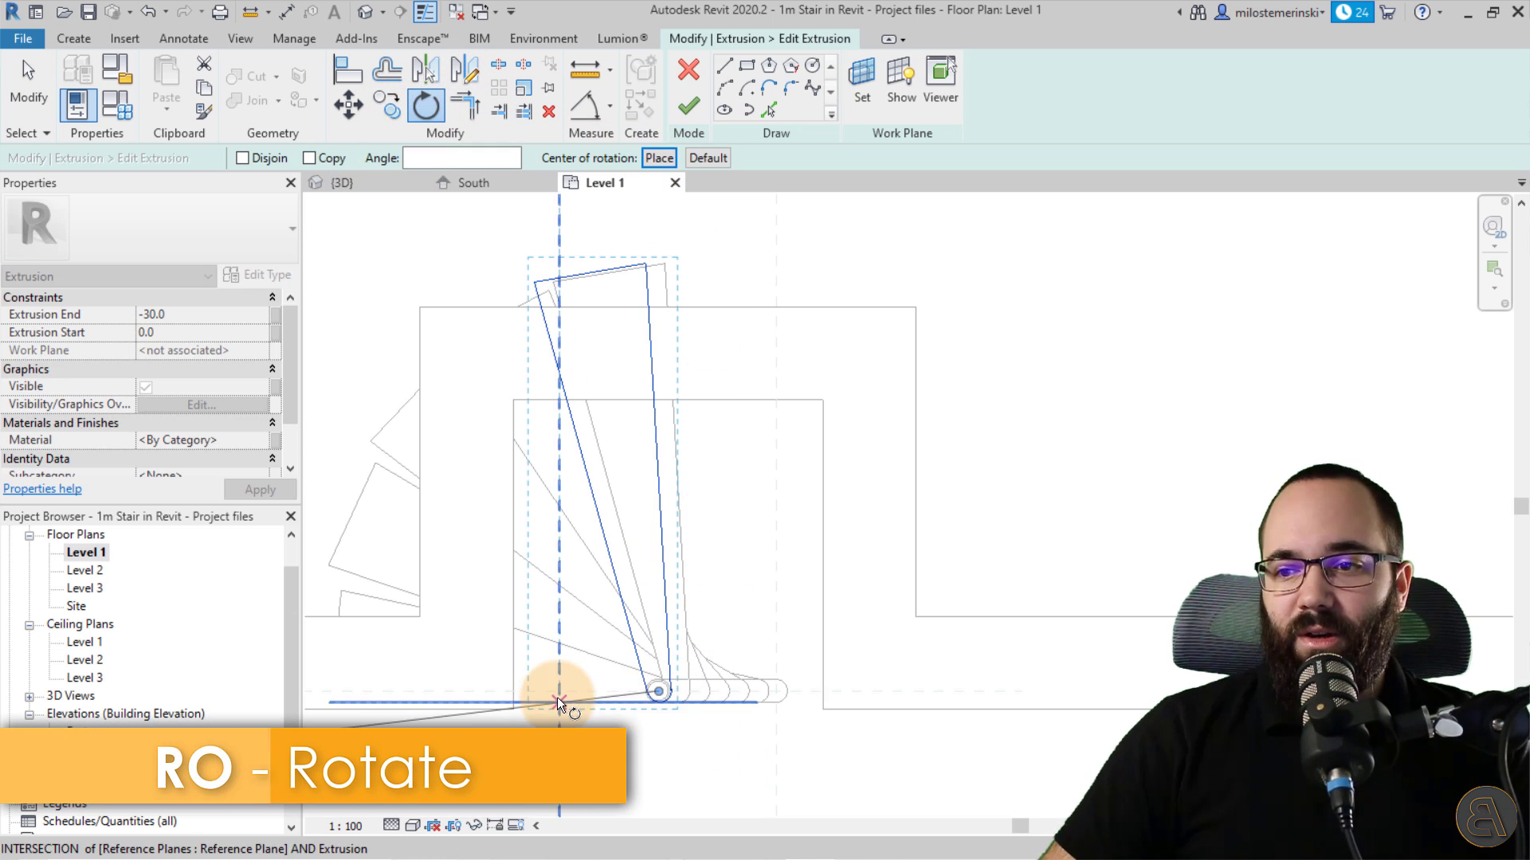
left_click(502, 691)
type("18")
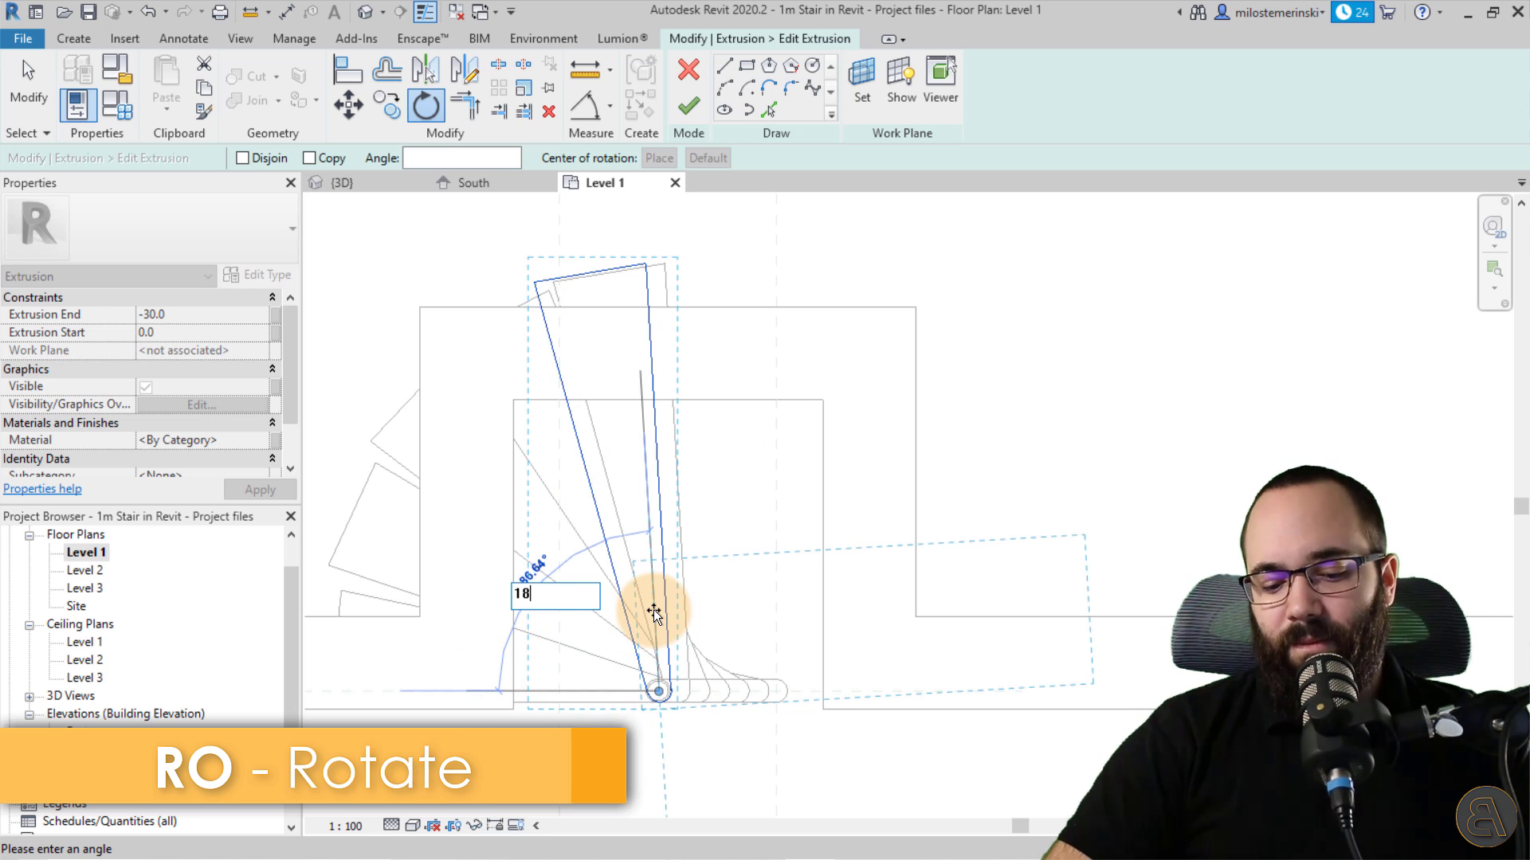
type(".66")
key("Return")
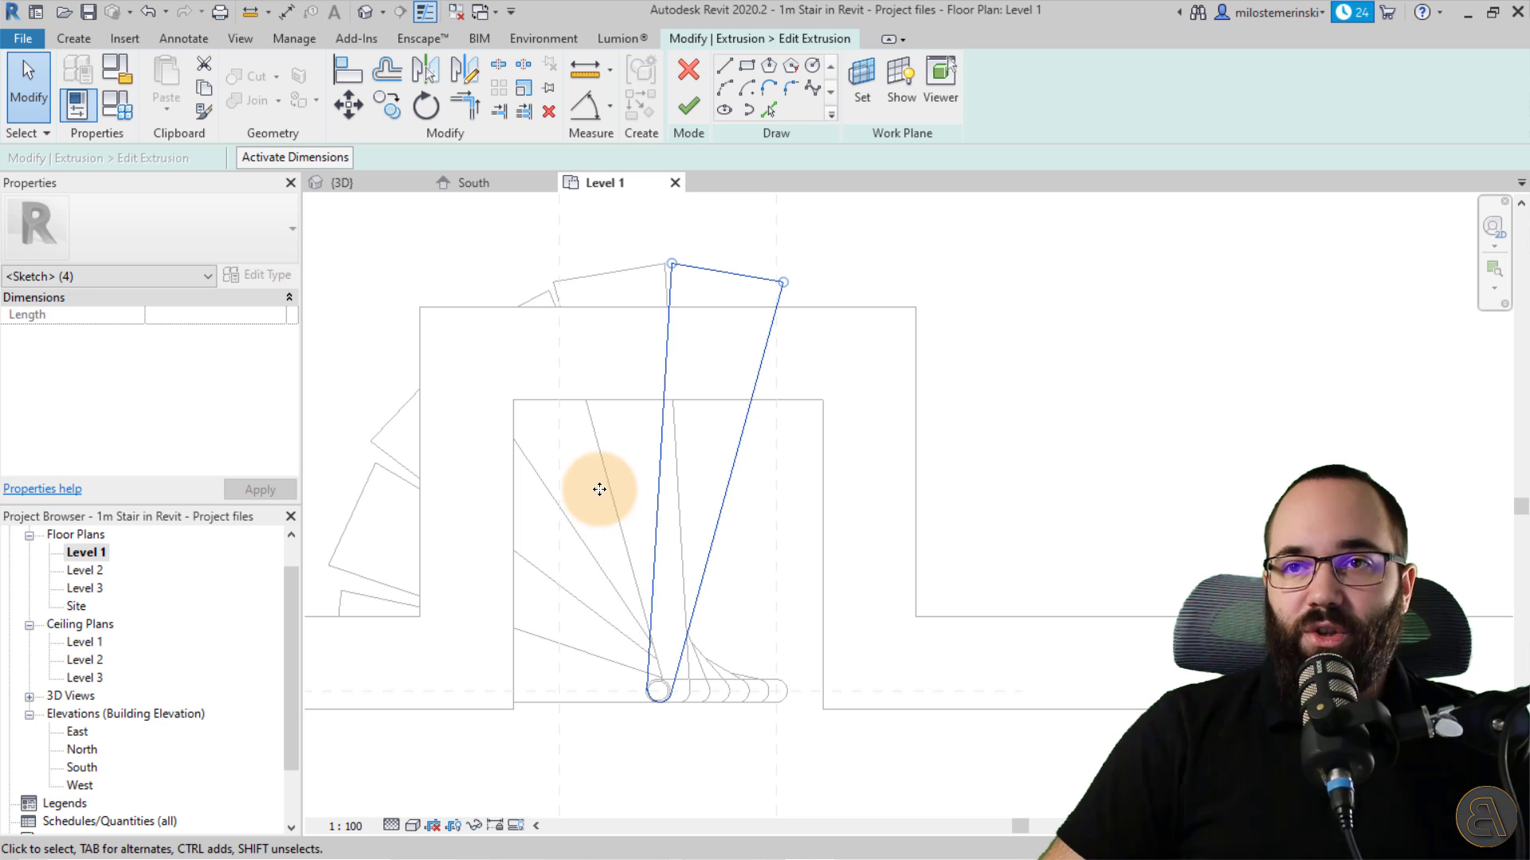
left_click(686, 107)
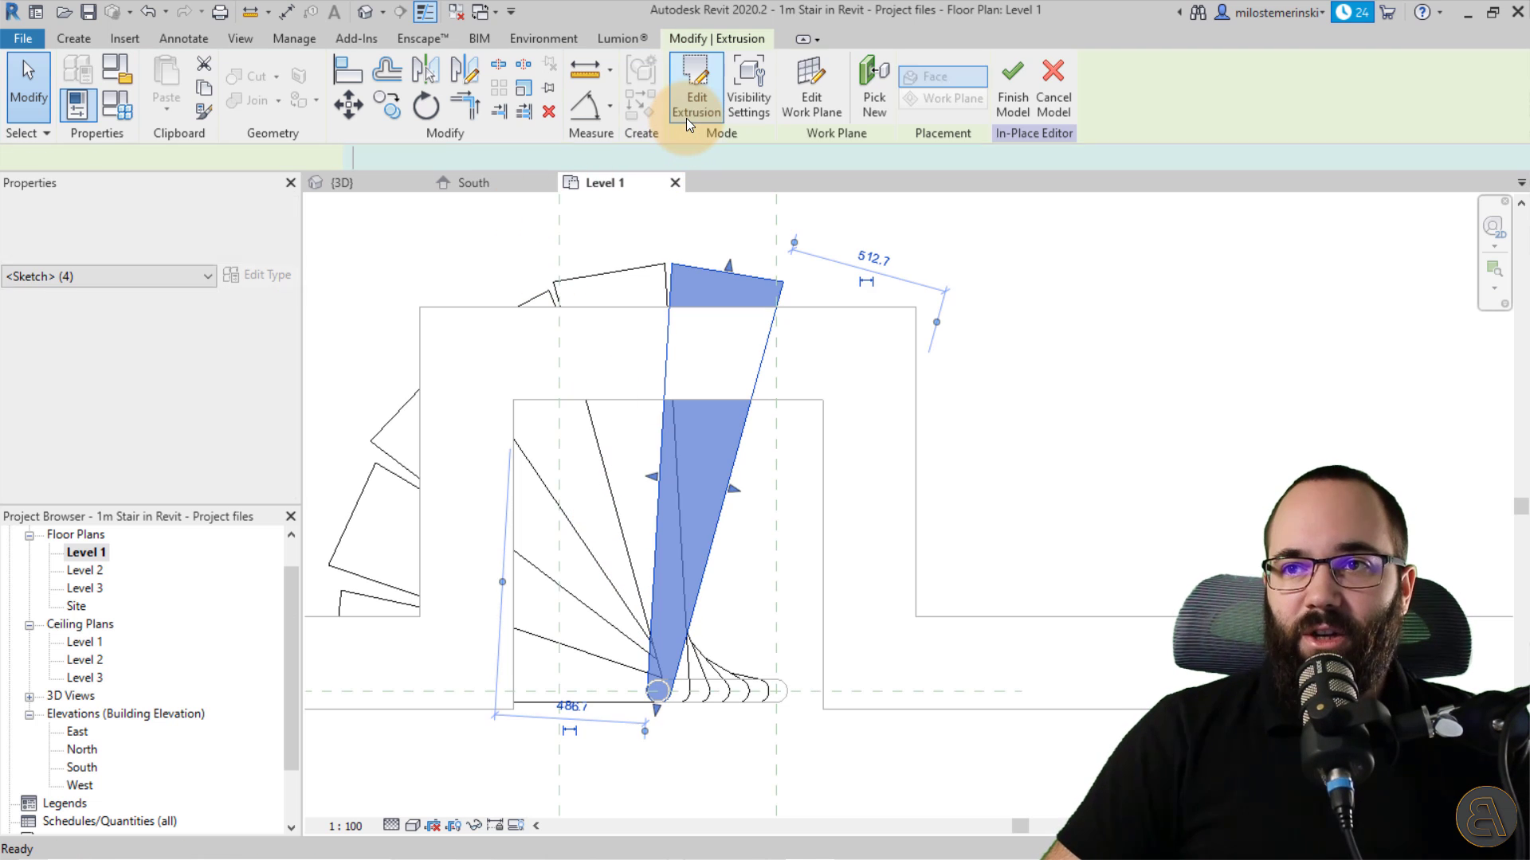
- In the South elevation, copy the rotated sixth tread along the slanted column to the seventh tread plane, working from its column-end corner
left_click(519, 181)
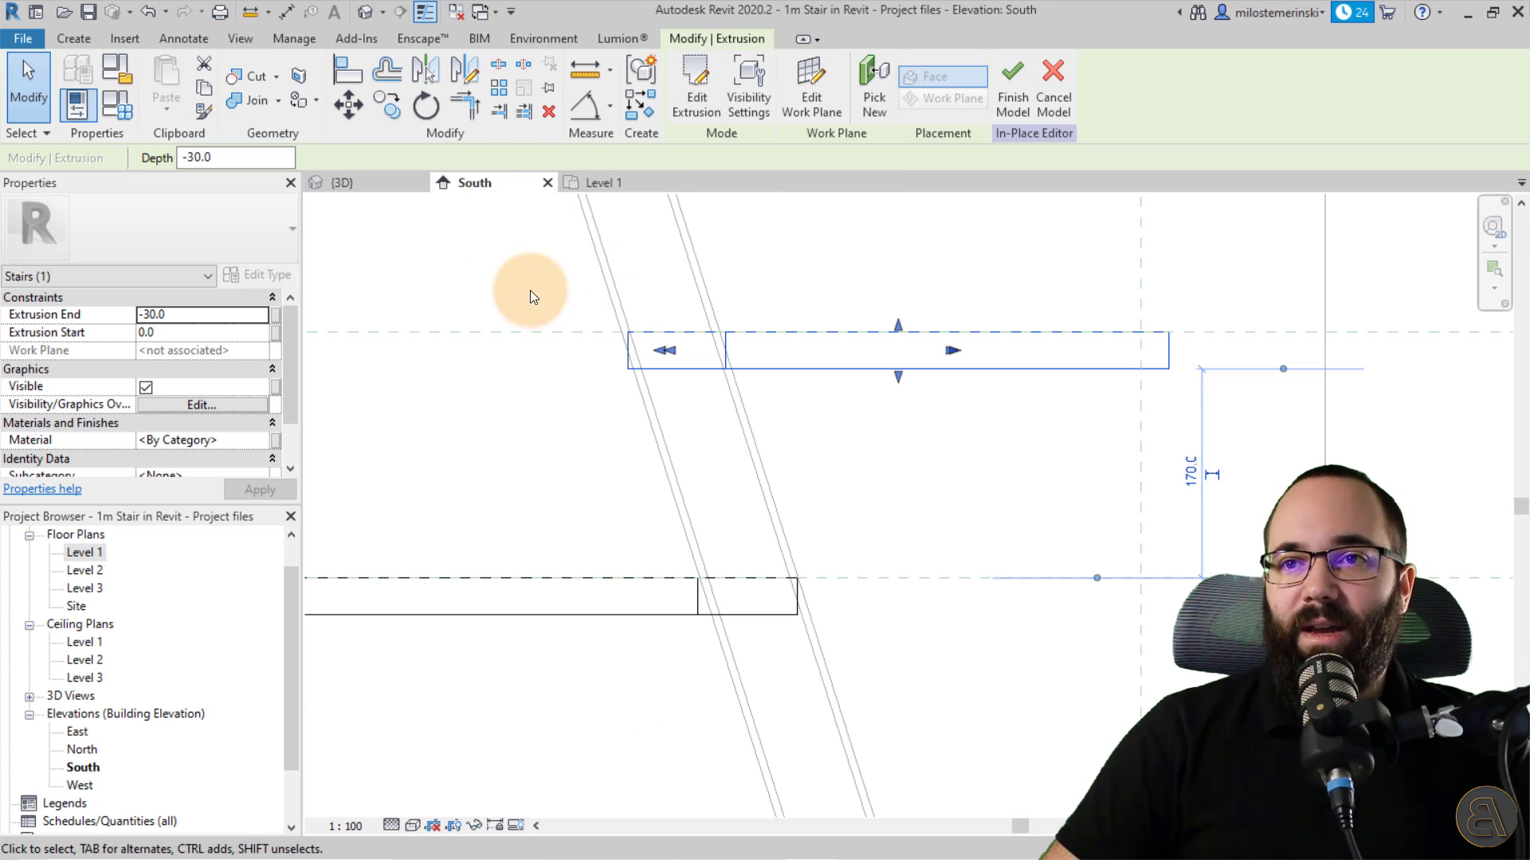
left_click(387, 118)
scroll(647, 346, "up", 4)
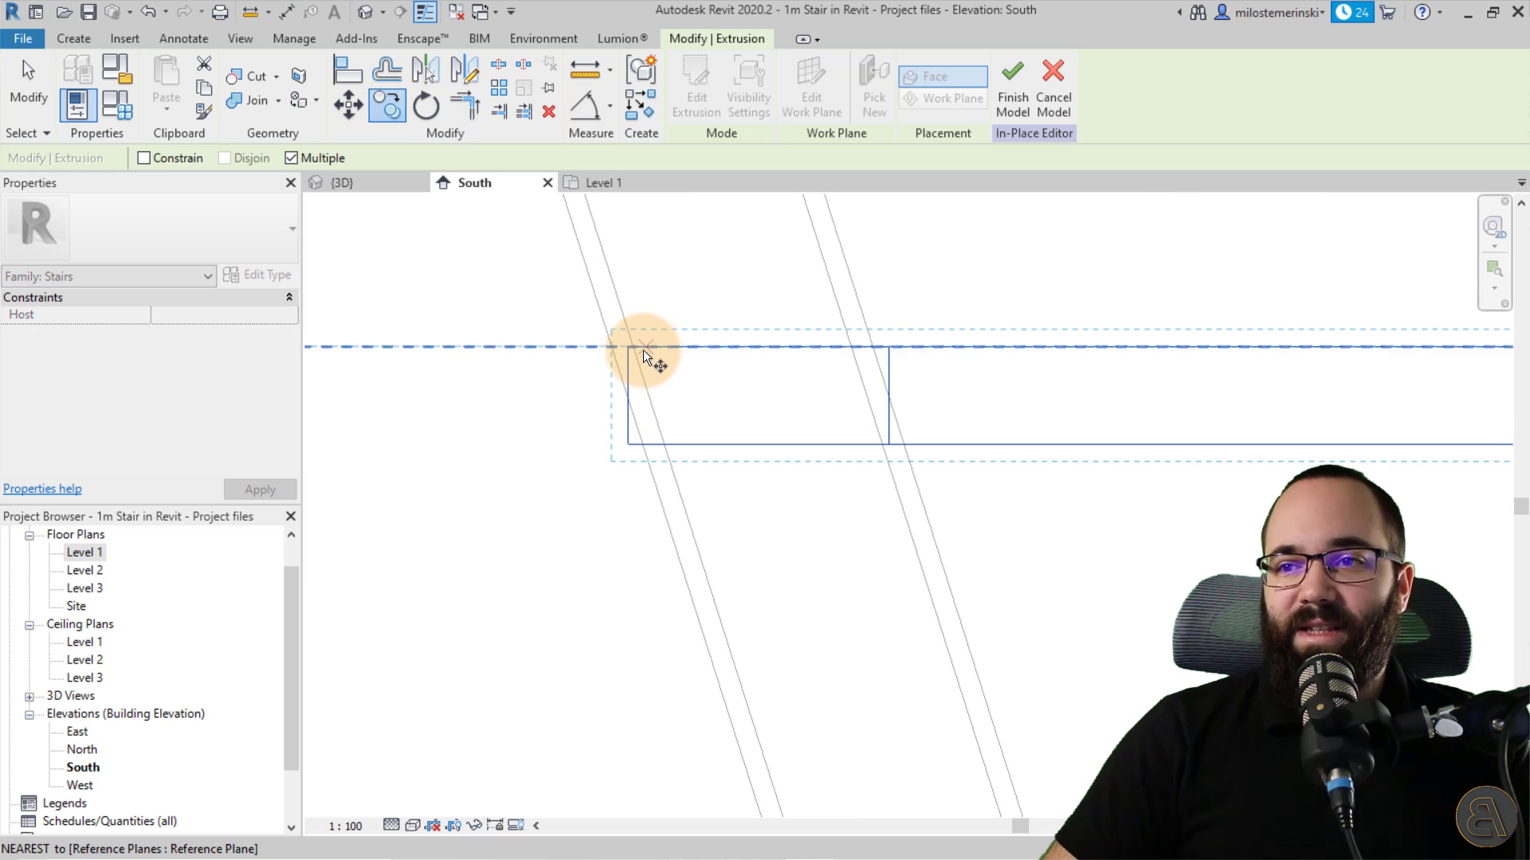
left_click(631, 342)
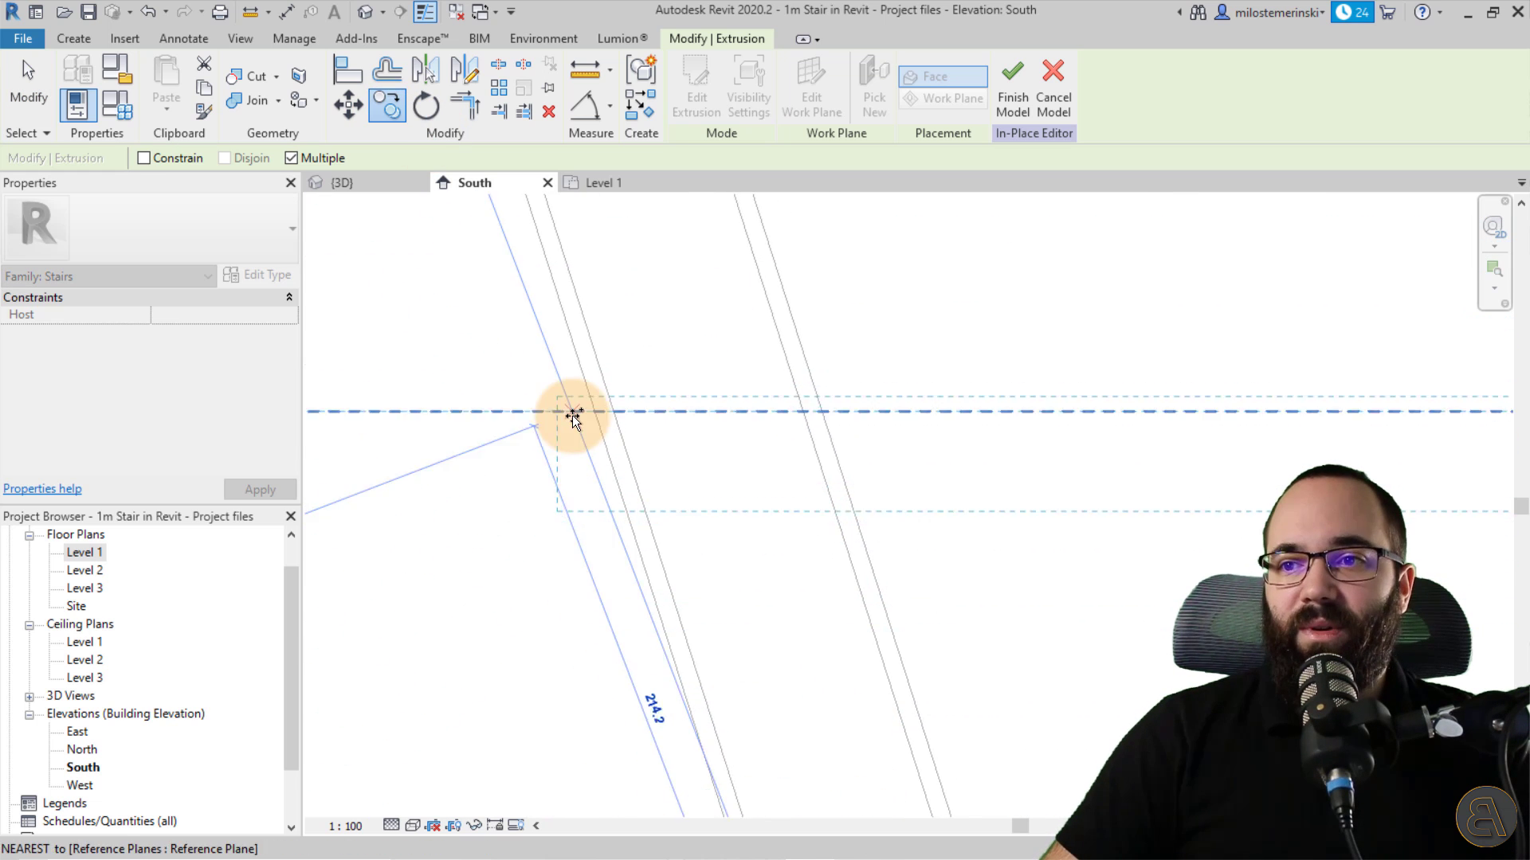
left_click(627, 408)
scroll(523, 437, "down", 3)
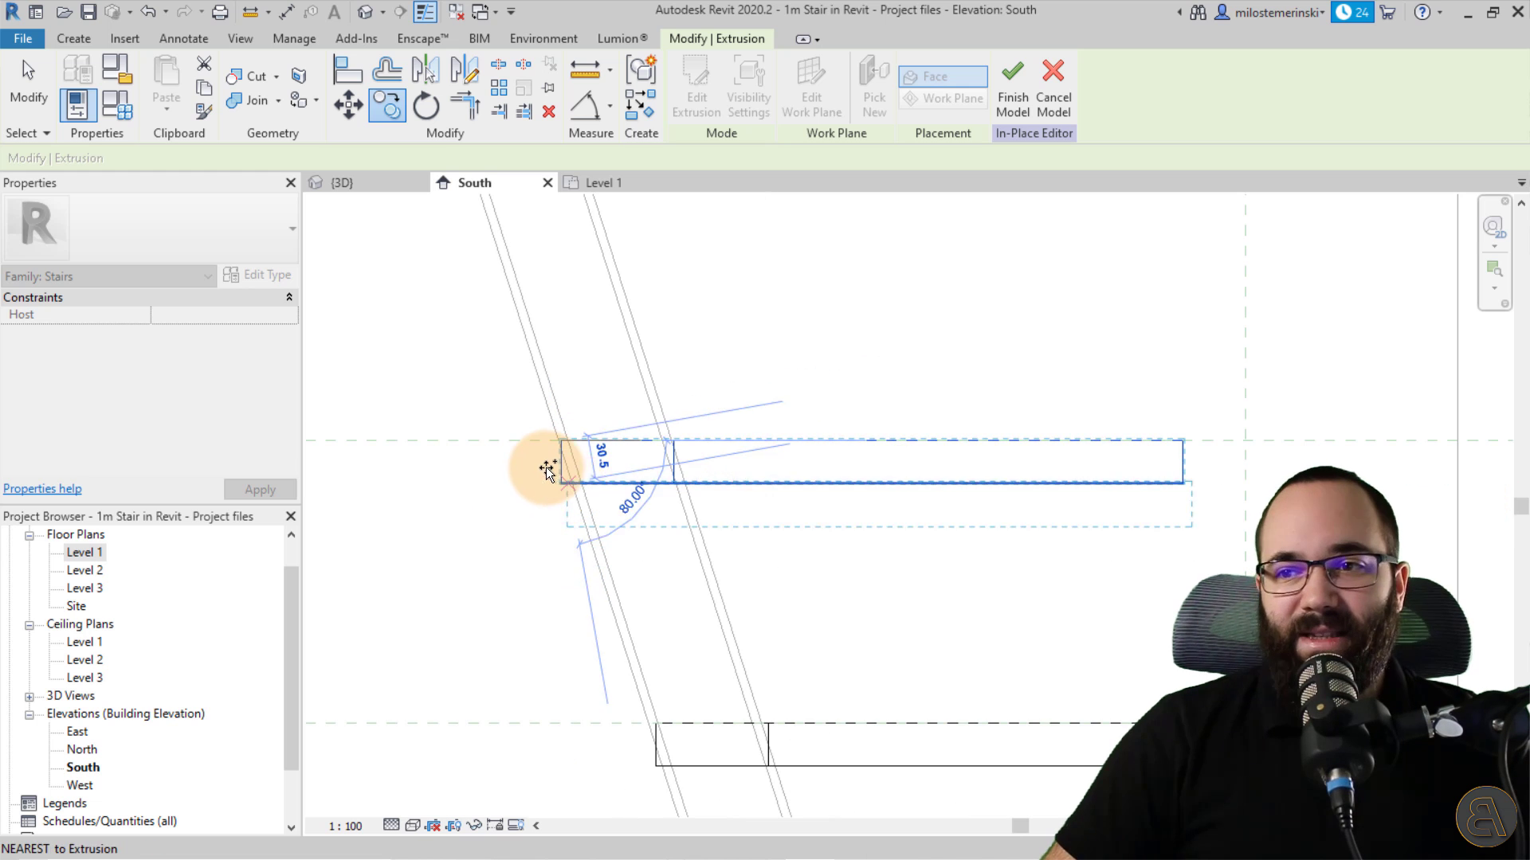
key("Escape")
- Edit the seventh tread's sketch in Level 1, rotating it clockwise by 18.66 degrees about its rounded end's centre, and finish the sketch
left_click(561, 488)
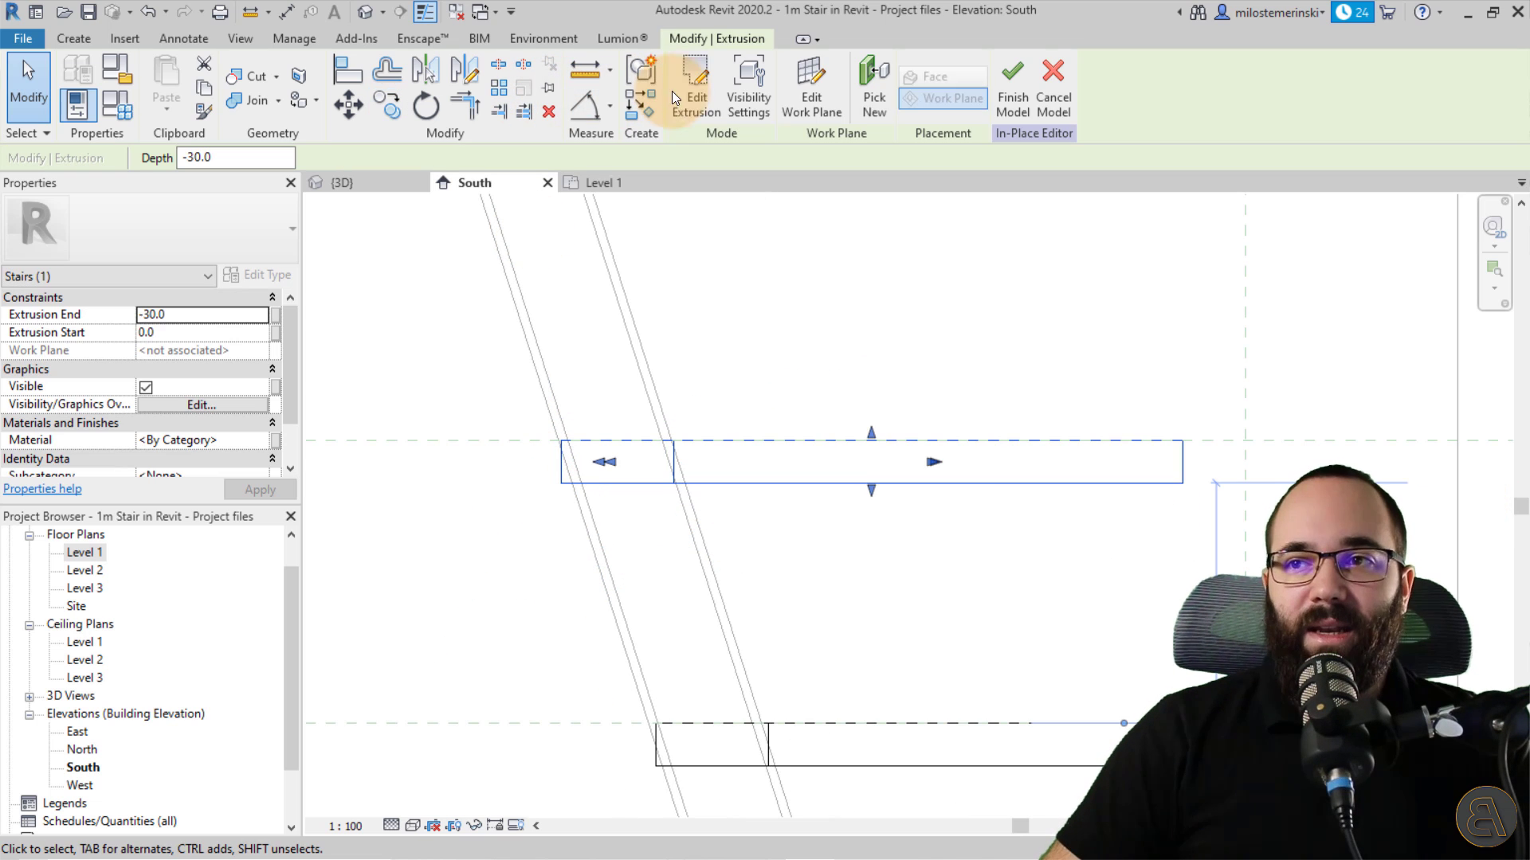
left_click(678, 118)
left_click(785, 768)
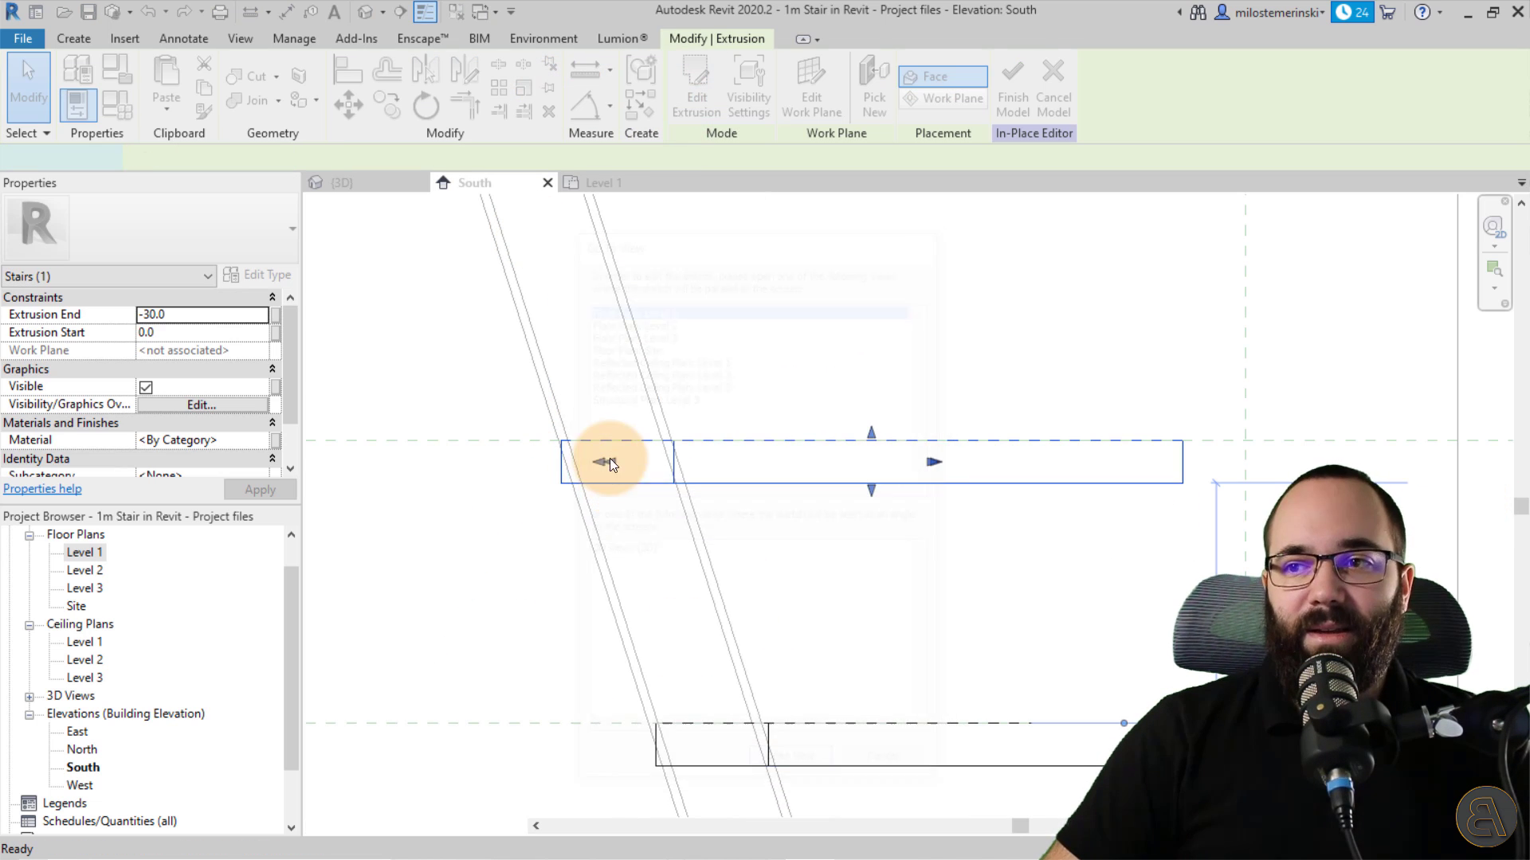
scroll(569, 392, "up", 4)
left_click_drag(542, 237, 768, 819)
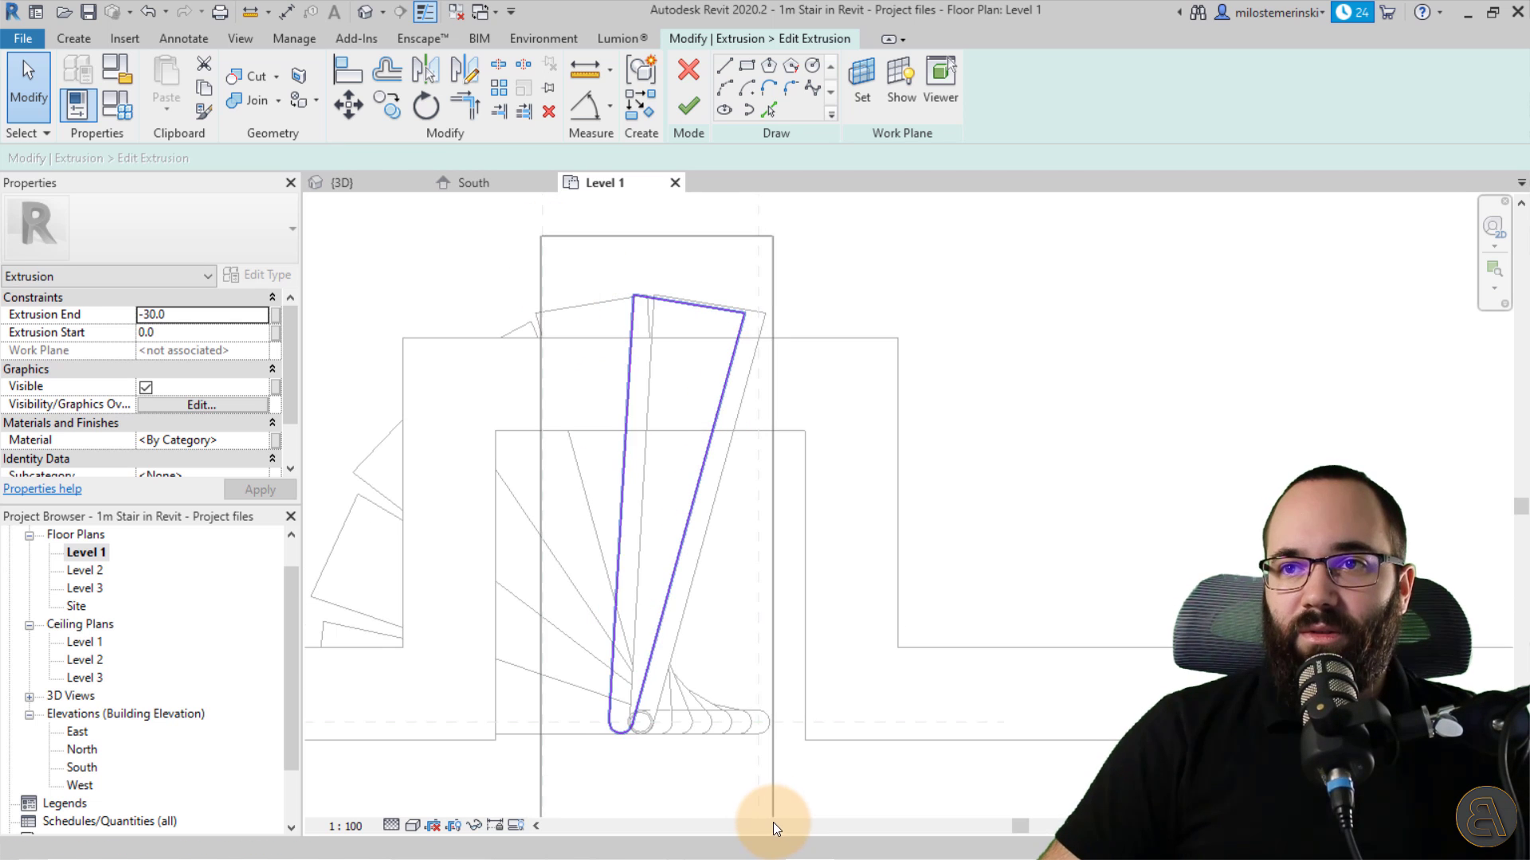
left_click(426, 104)
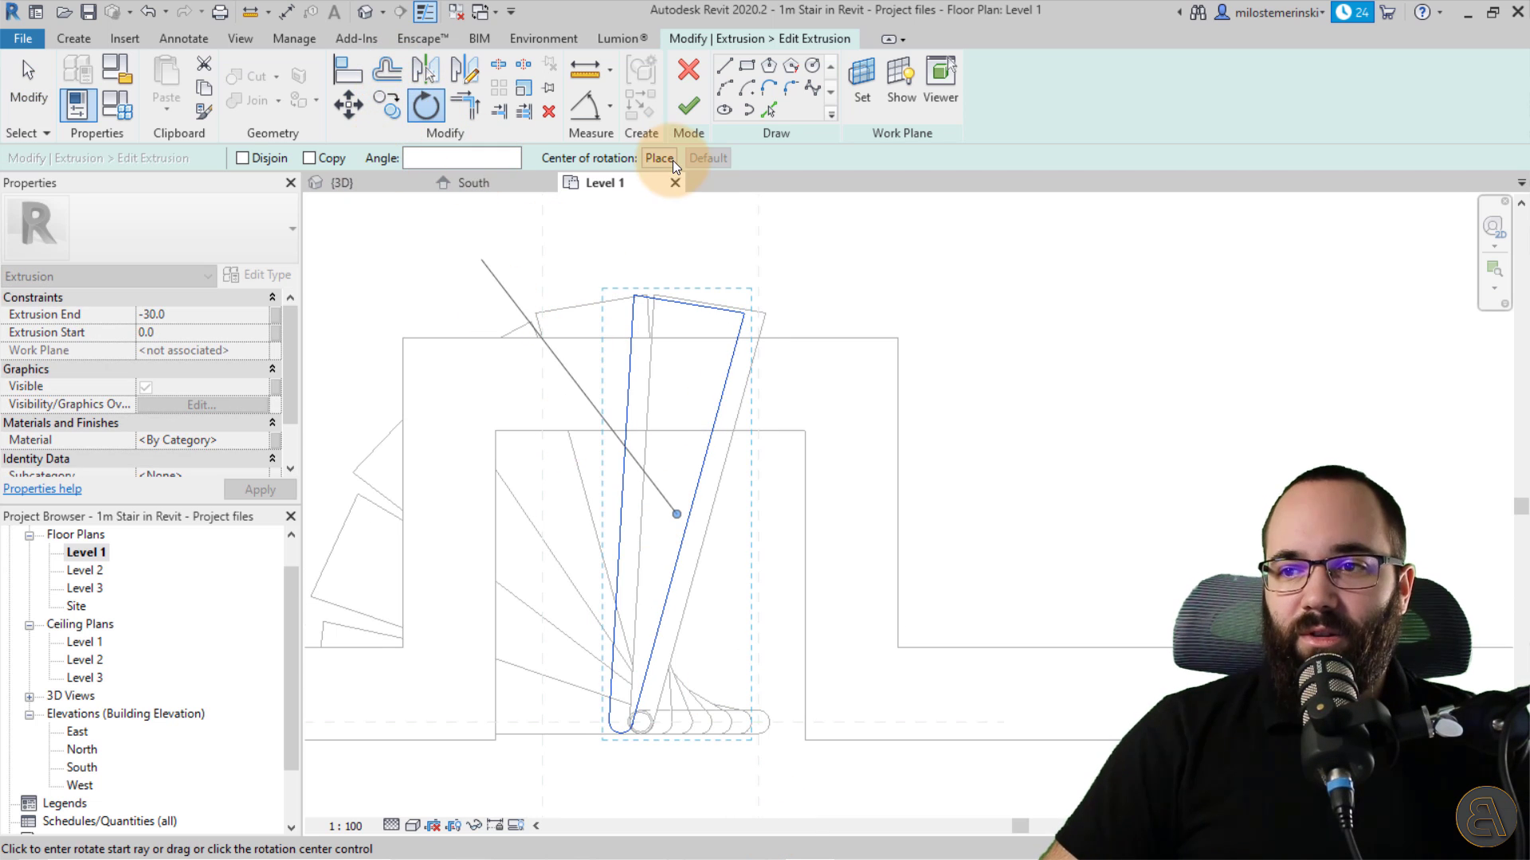
left_click(660, 158)
left_click(621, 722)
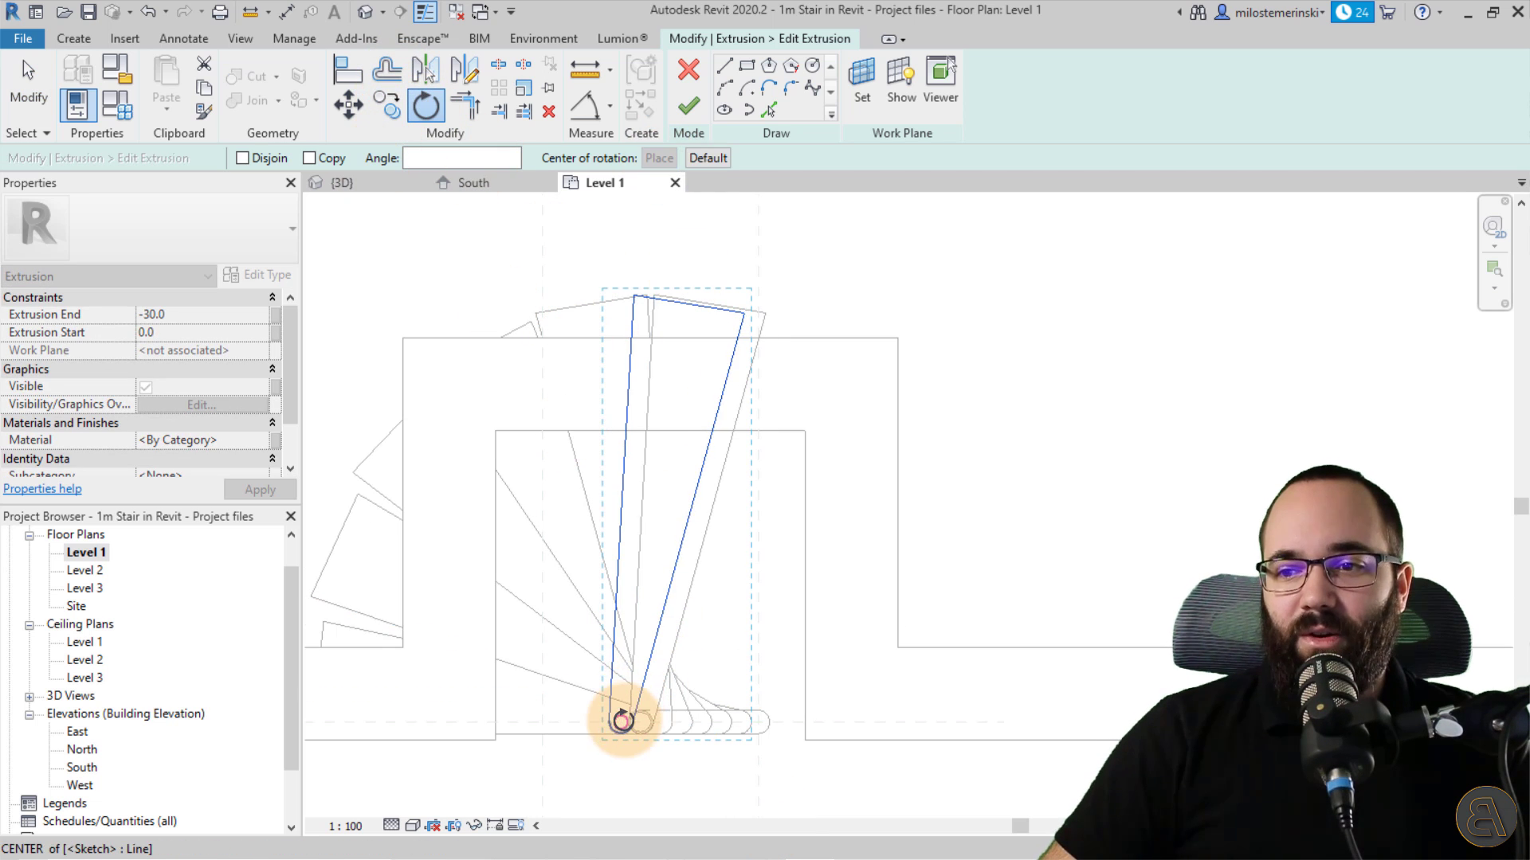
left_click(547, 722)
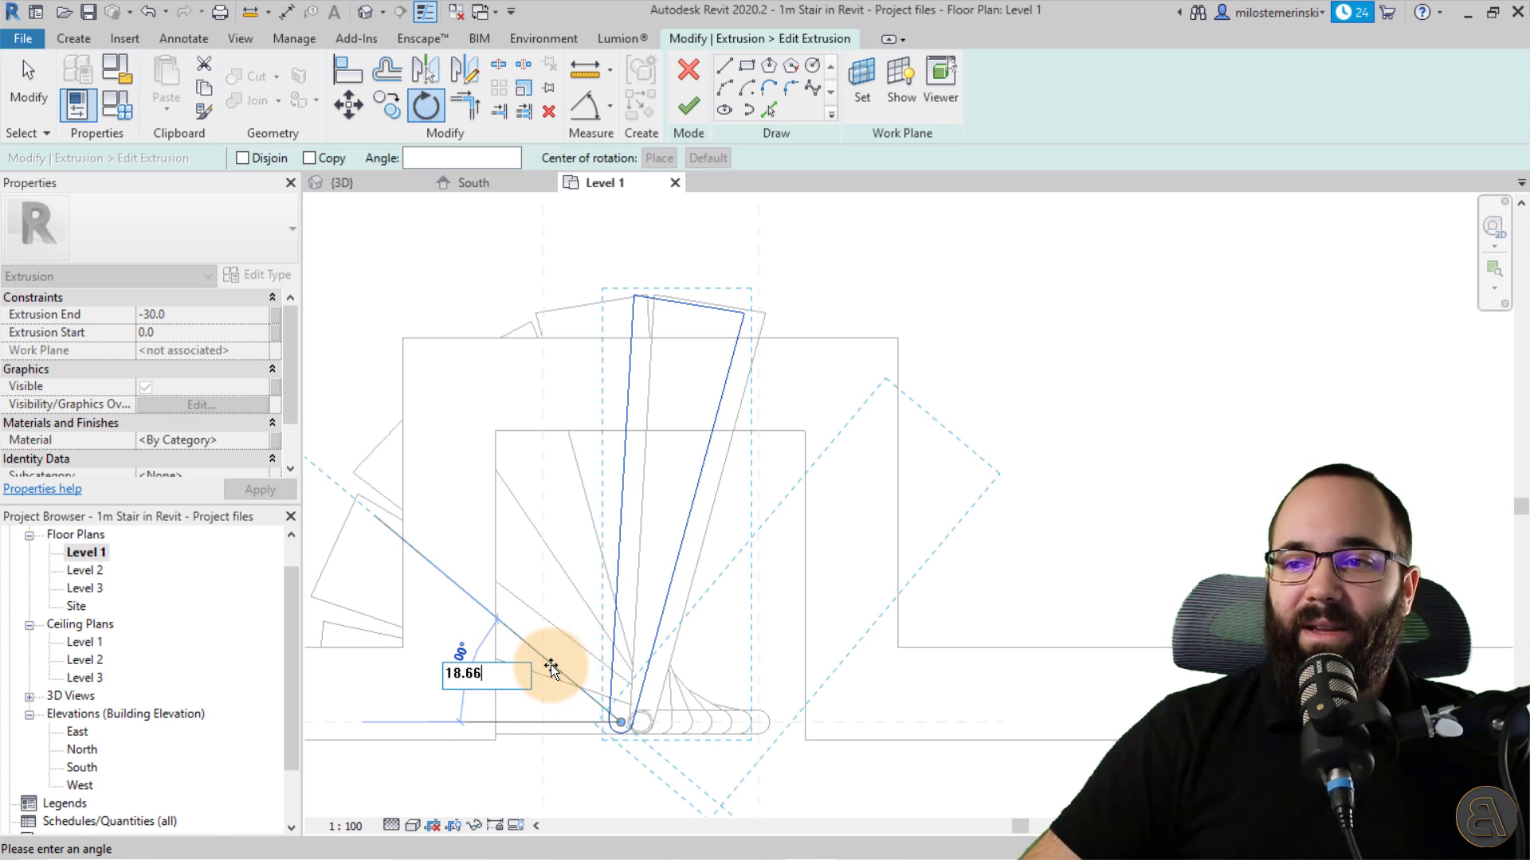
type("18.66")
key("Return")
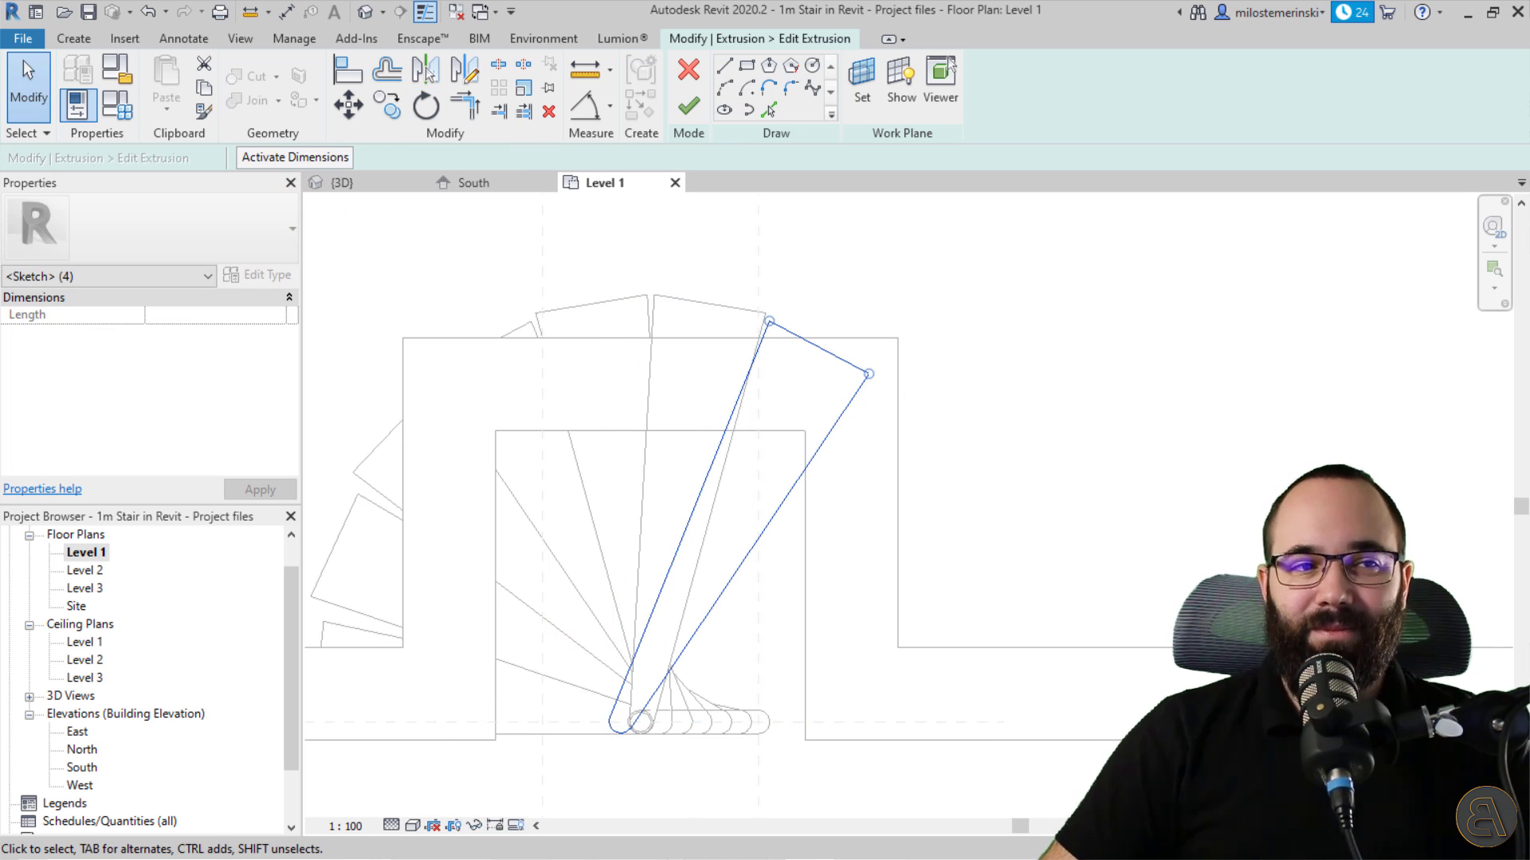
left_click(688, 105)
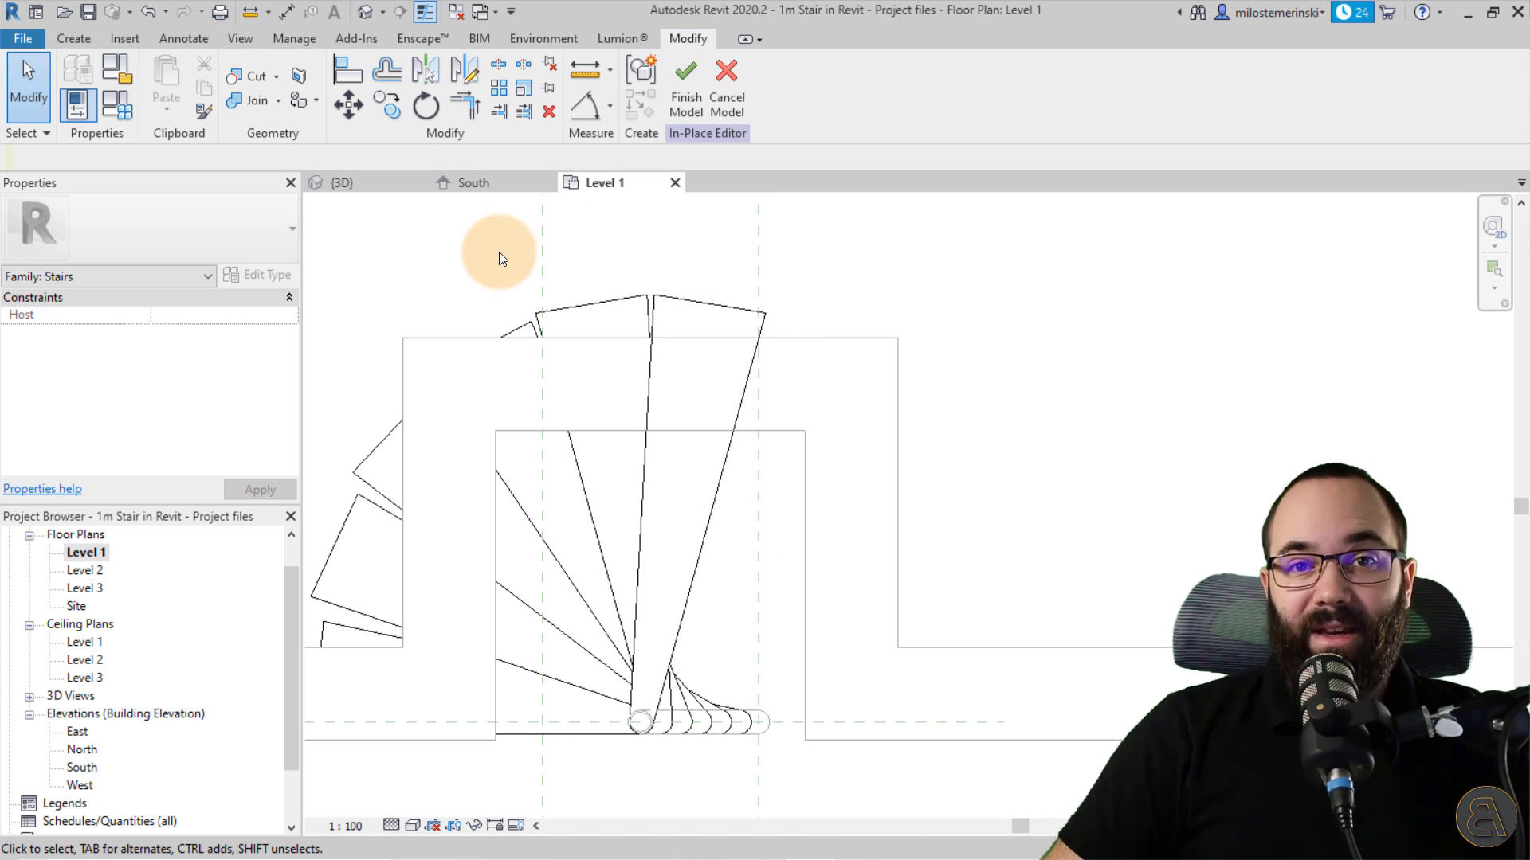
- Examine the stair in 3D from the front and from behind, checking where treads protrude through the recess walls
left_click(350, 183)
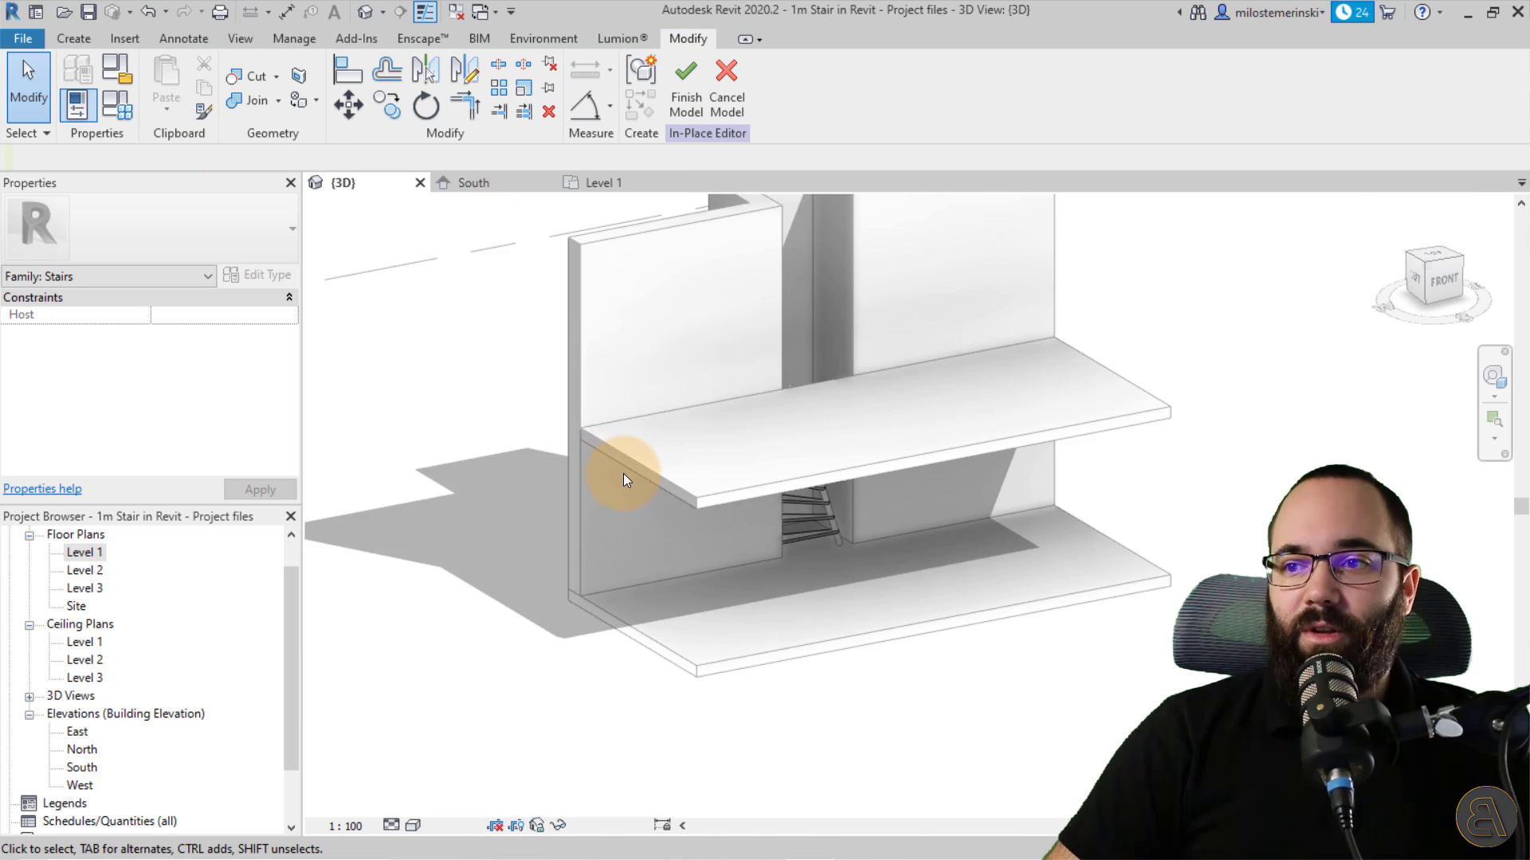
middle_click_drag(623, 474, 918, 562, "shift")
scroll(710, 382, "up", 6)
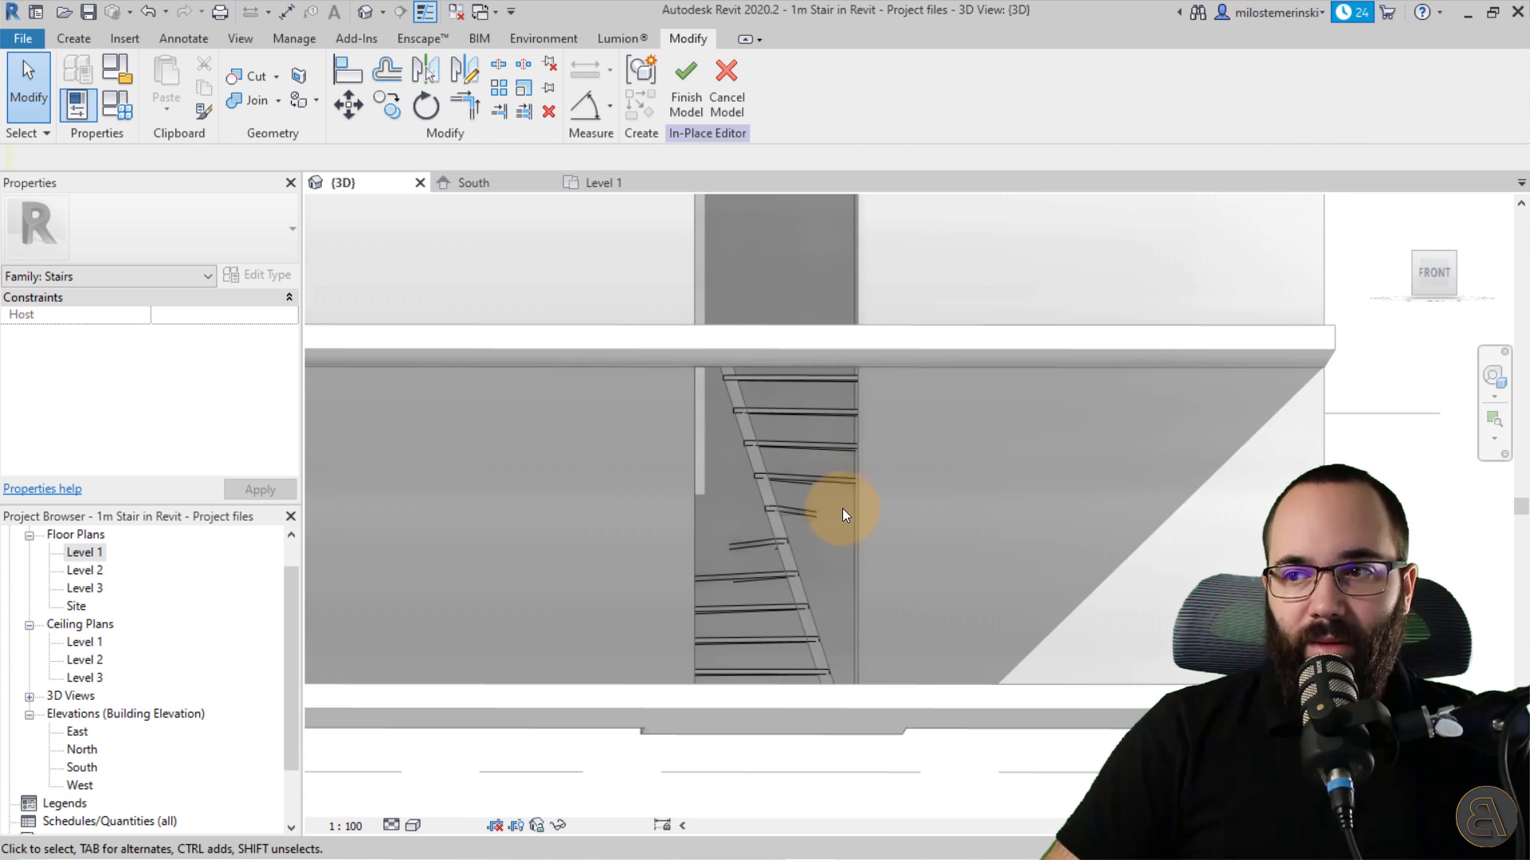
middle_click_drag(1013, 526, 1009, 704, "shift")
middle_click_drag(1077, 755, 978, 709, "shift")
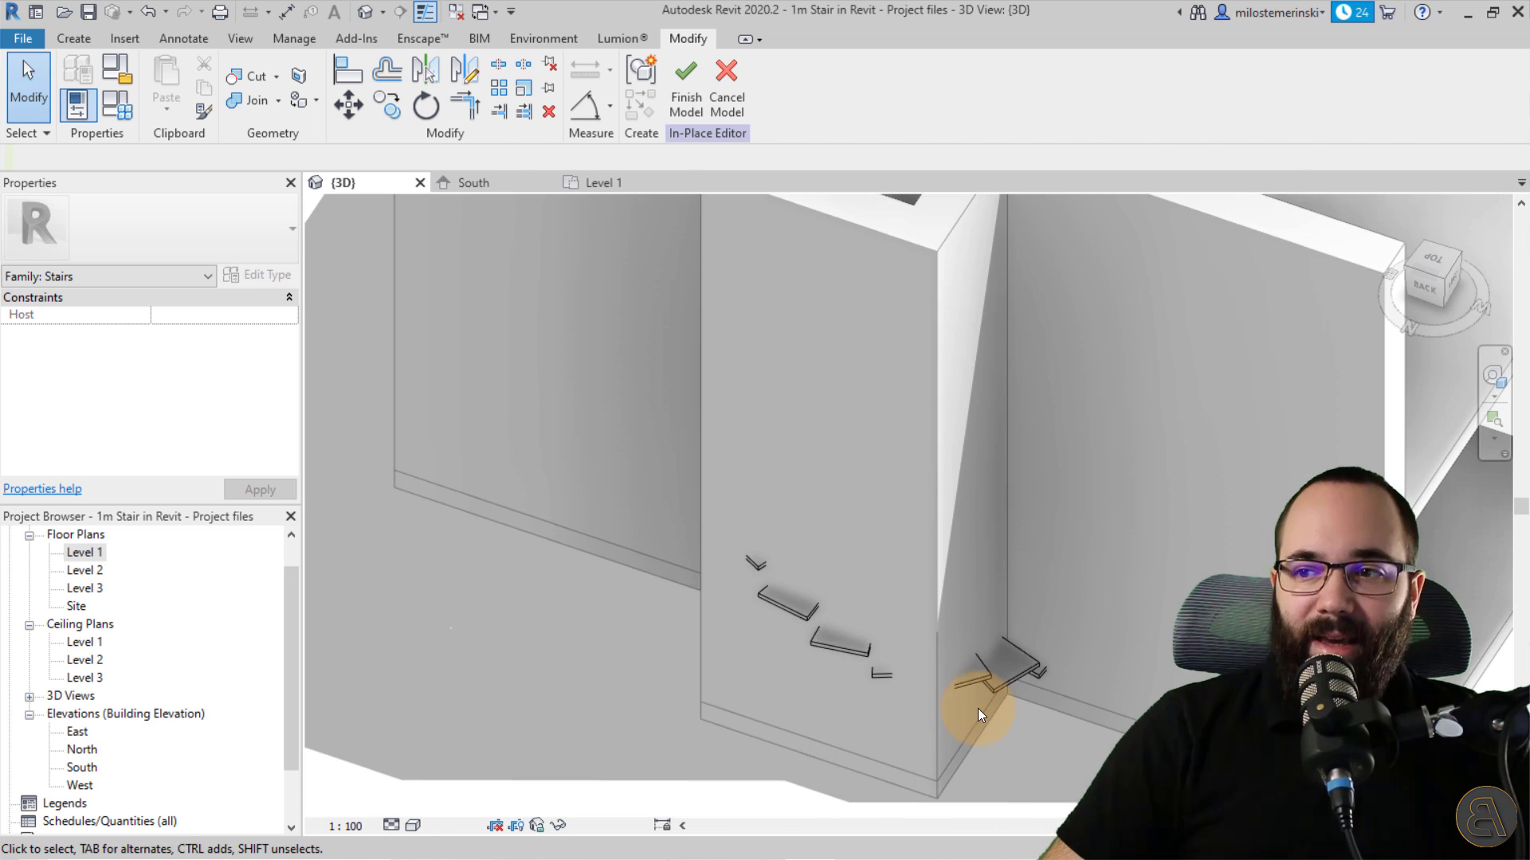
- Start a void extrusion in Level 1 and trace the recess's inner wall faces, extending along the front wall face about 940 mm to the right
left_click(590, 186)
scroll(580, 369, "down", 3)
middle_click_drag(409, 424, 497, 401)
left_click(87, 39)
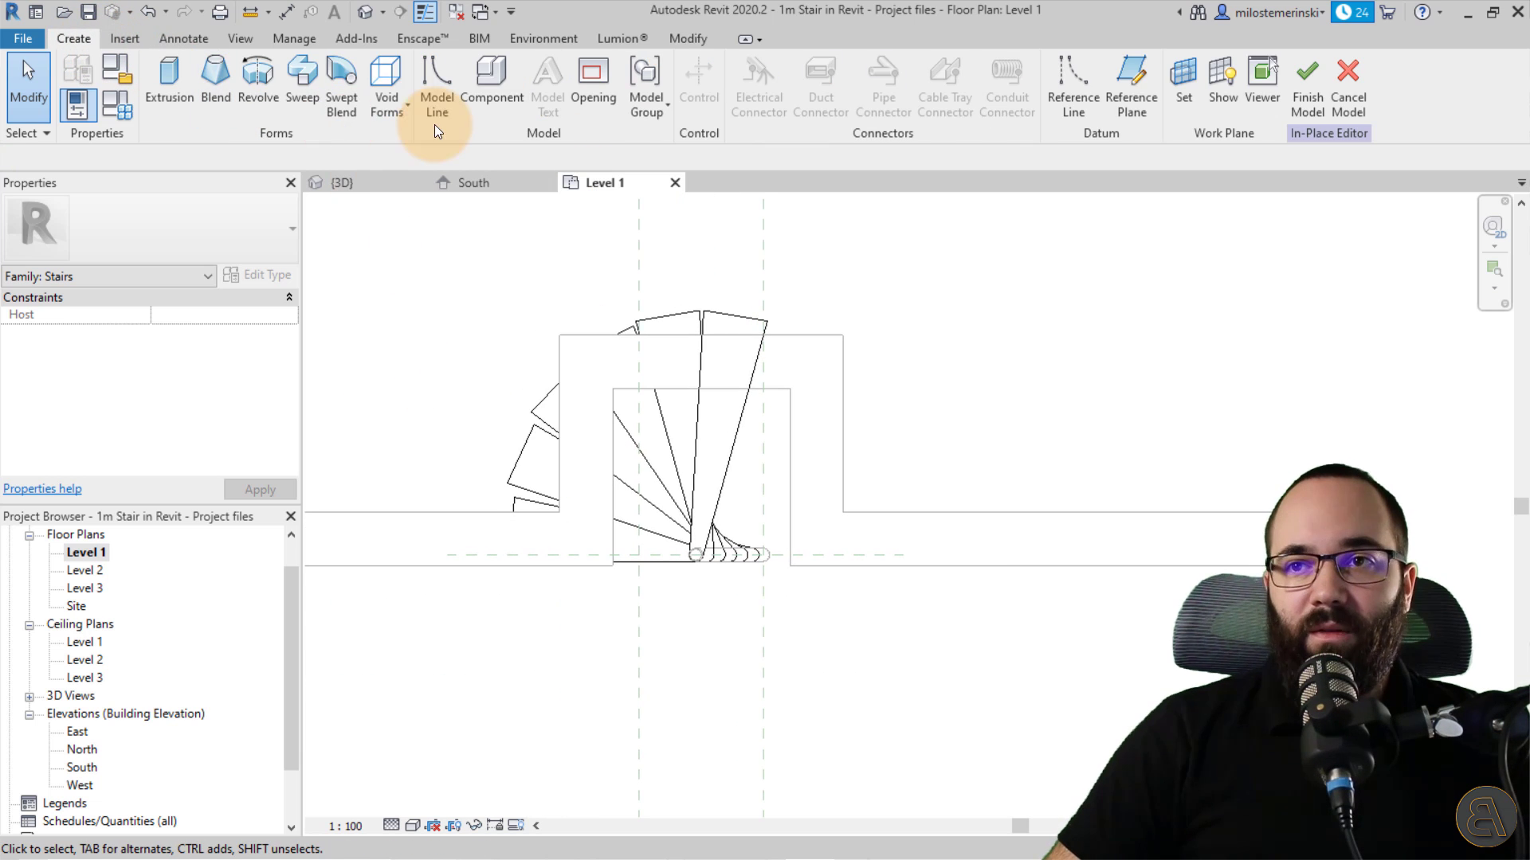
left_click(384, 108)
left_click(415, 144)
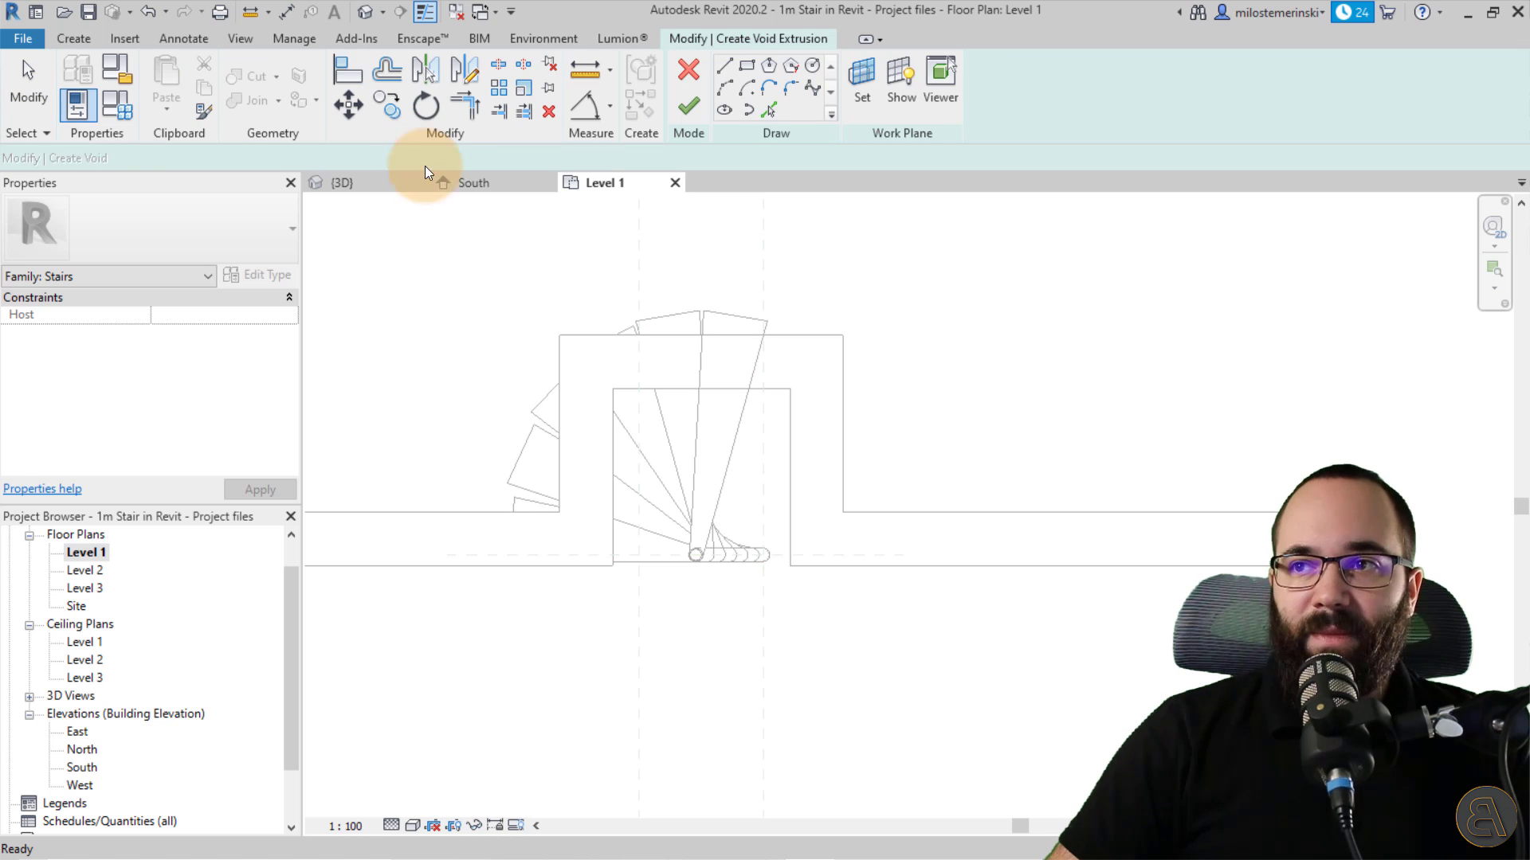
left_click(415, 565)
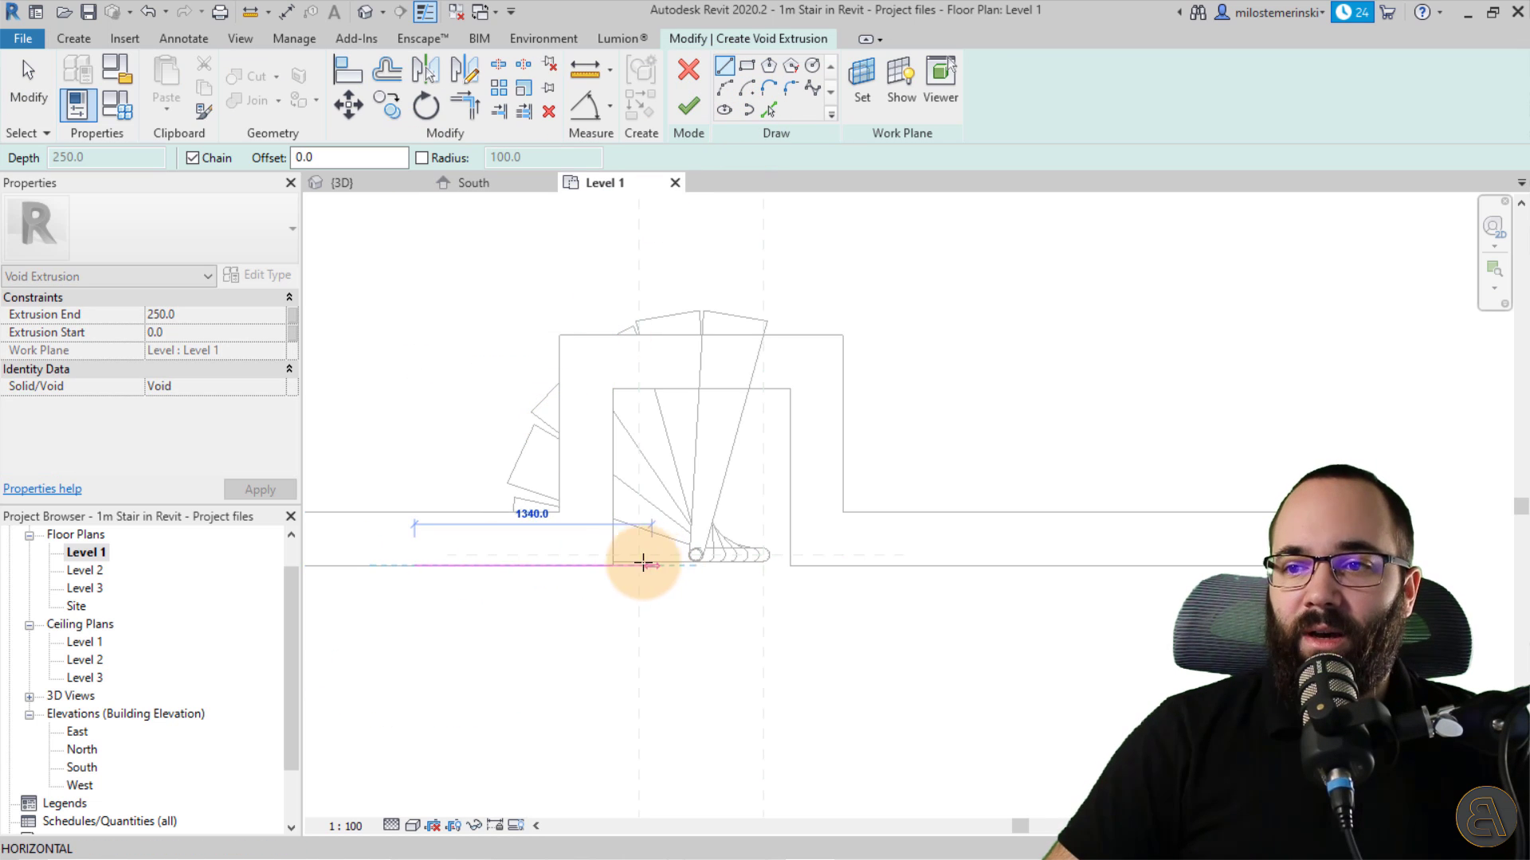
left_click(612, 565)
left_click(613, 389)
left_click(790, 389)
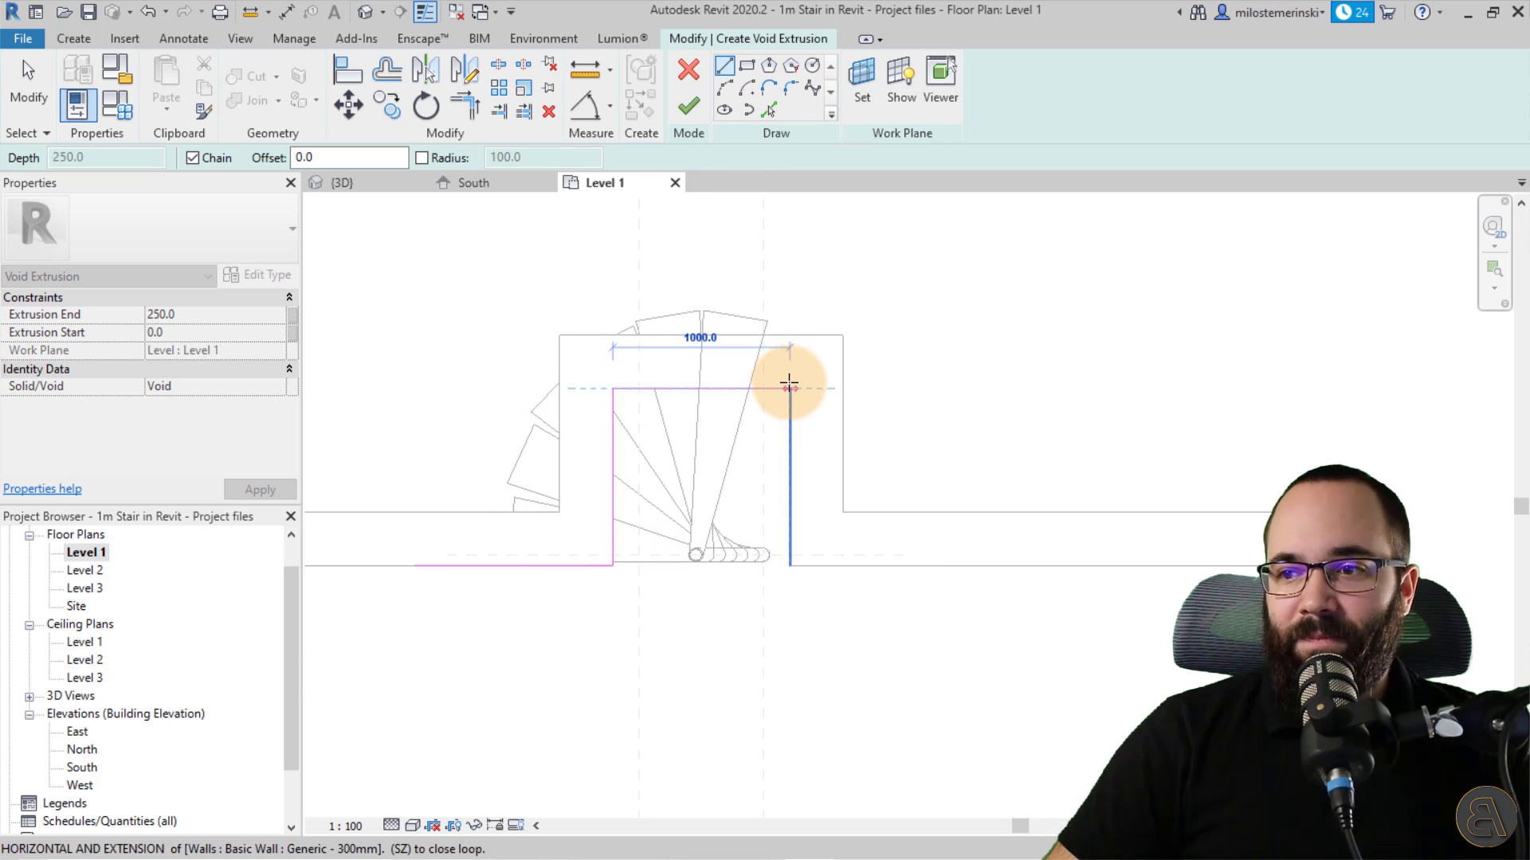
left_click(789, 565)
left_click(956, 565)
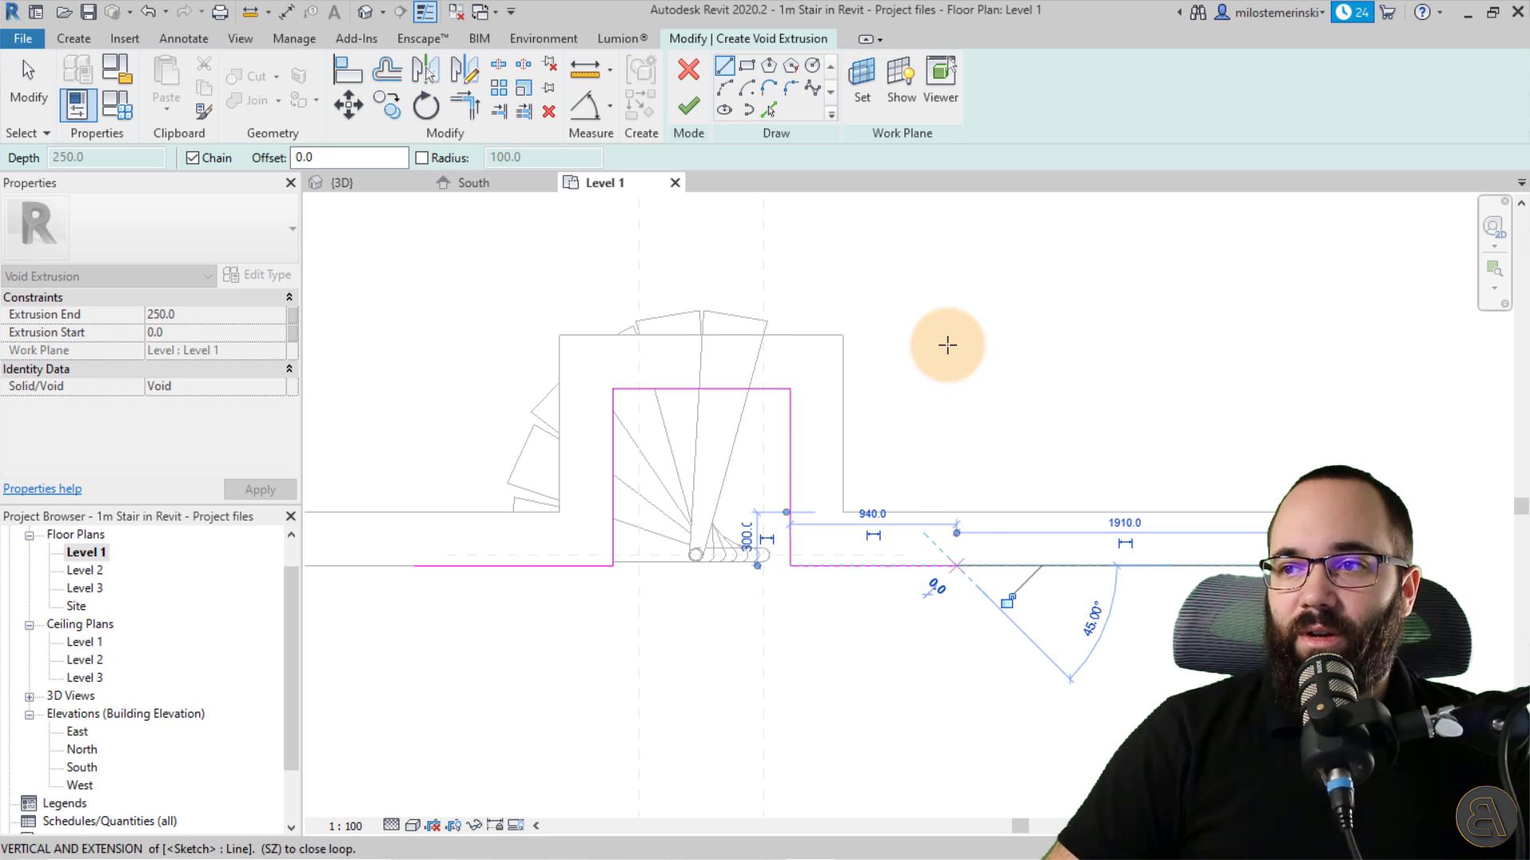
- Close the void outline with a rectangle around the outside of the recess walls, about 820 mm beyond the left wall, and view it in 3D
left_click(956, 260)
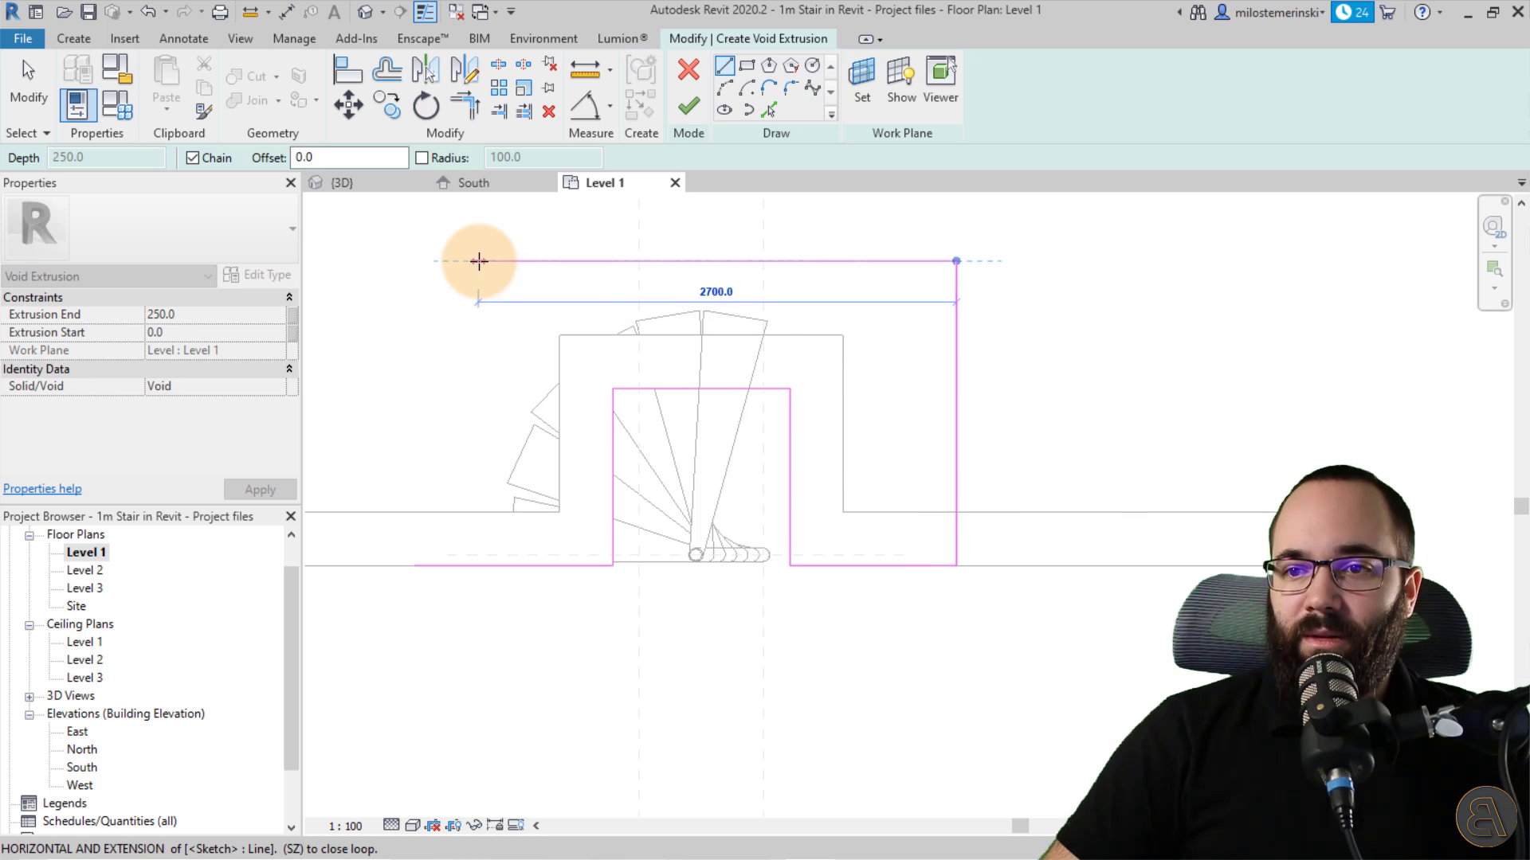
left_click(415, 261)
left_click(414, 565)
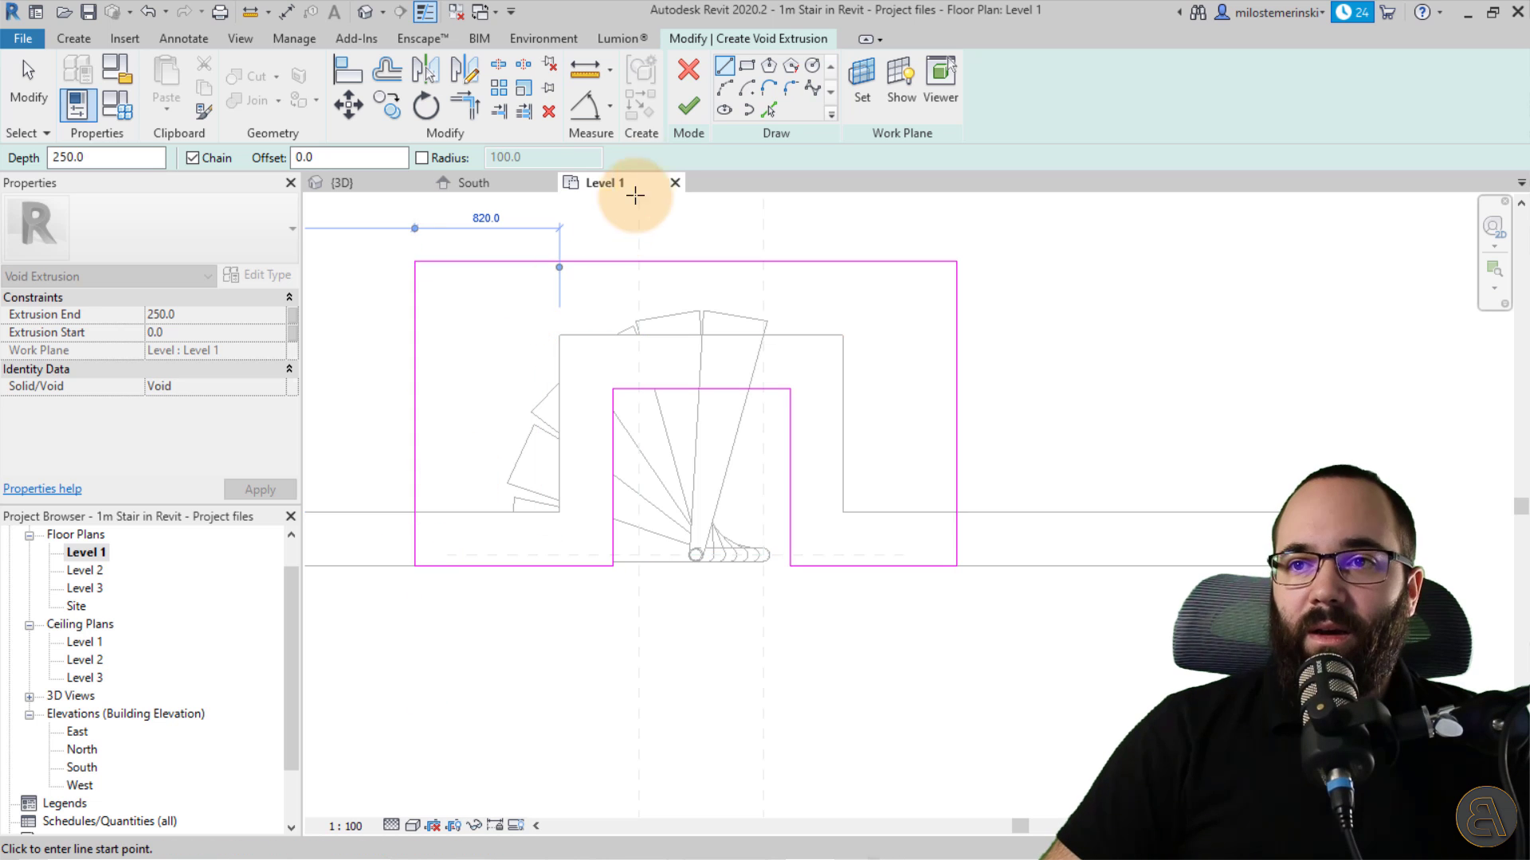
left_click(335, 195)
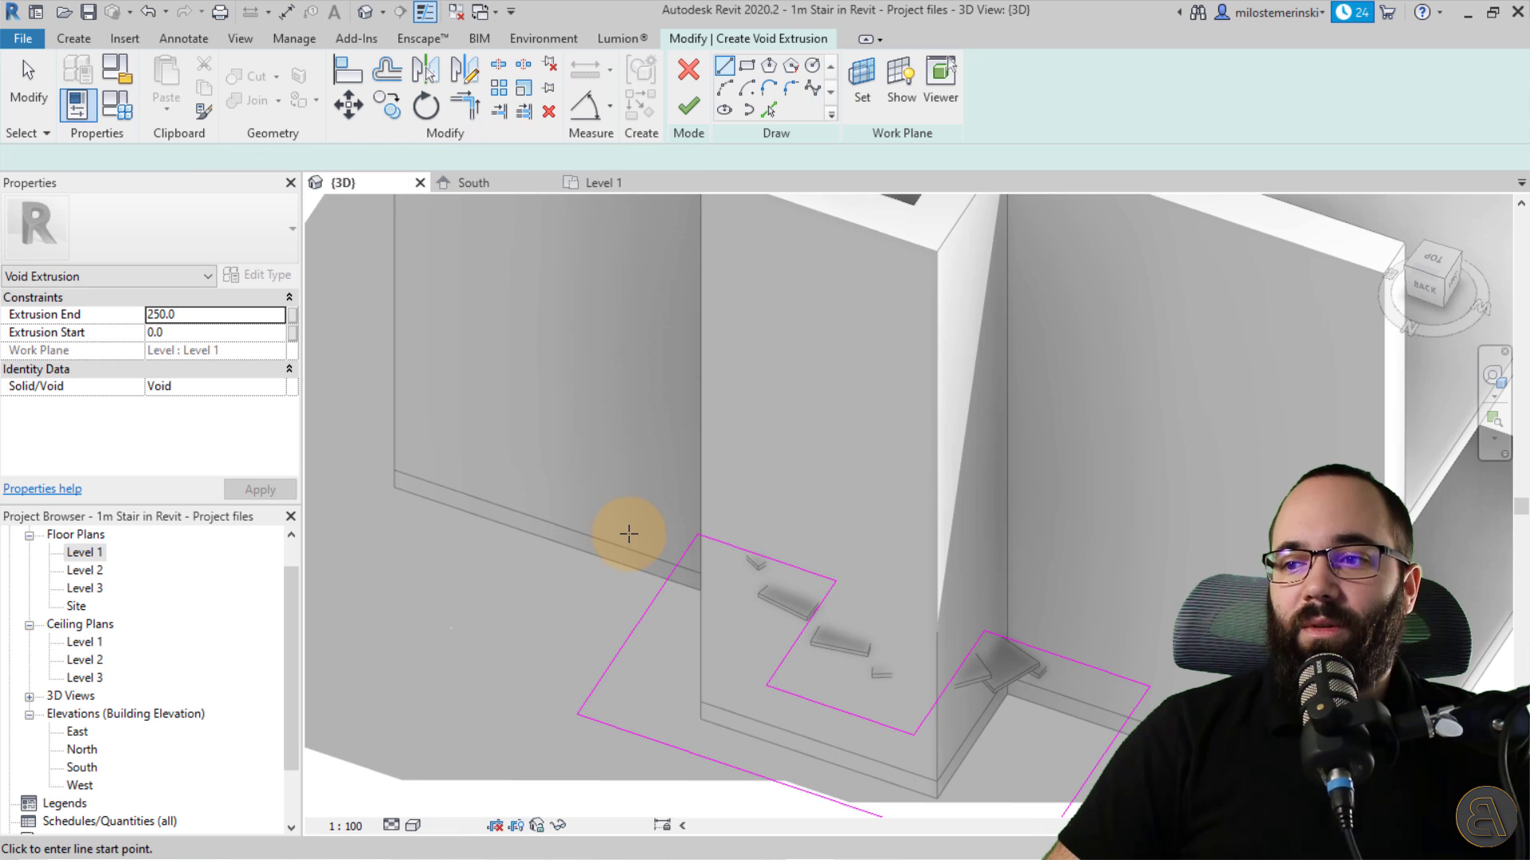
- Set the void extrusion's end to 2400 mm and finish its sketch to cut the treads outside the recess walls
middle_click_drag(624, 529, 508, 415, "shift")
left_click(213, 315)
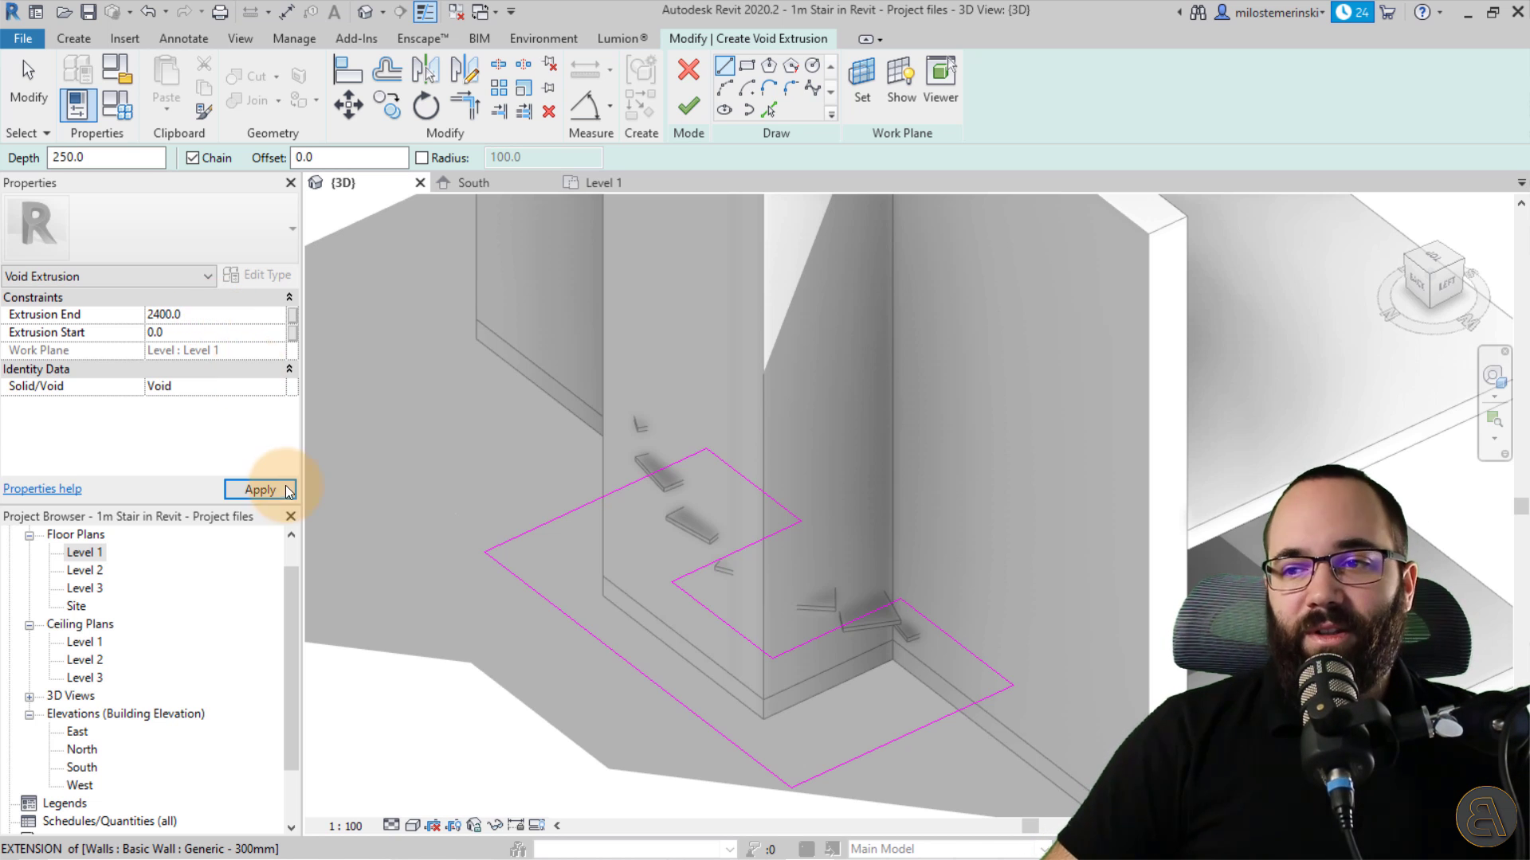
left_click(287, 490)
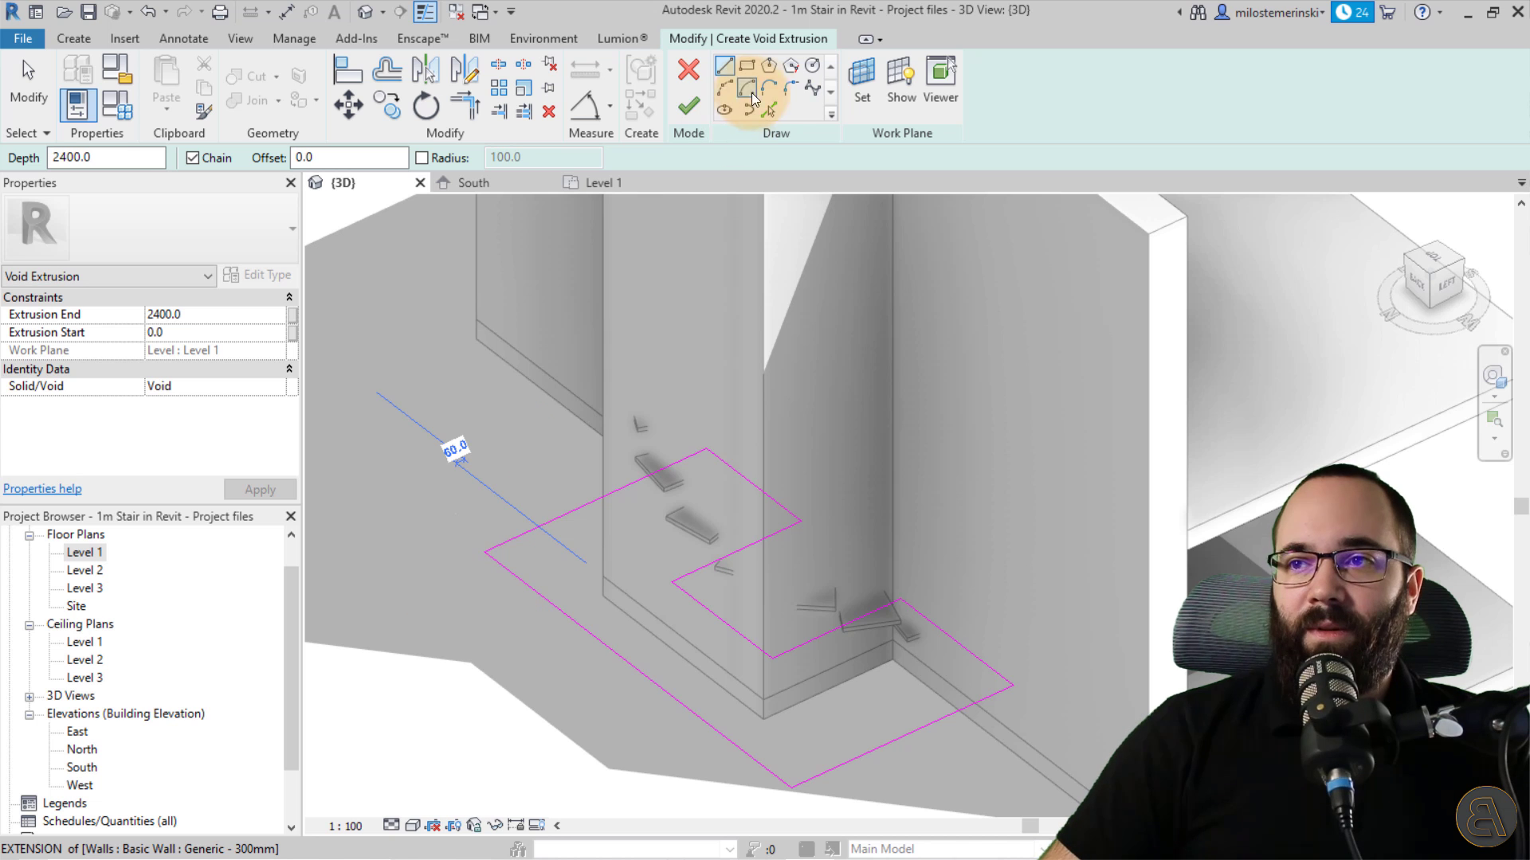
left_click(689, 106)
scroll(704, 374, "down", 3)
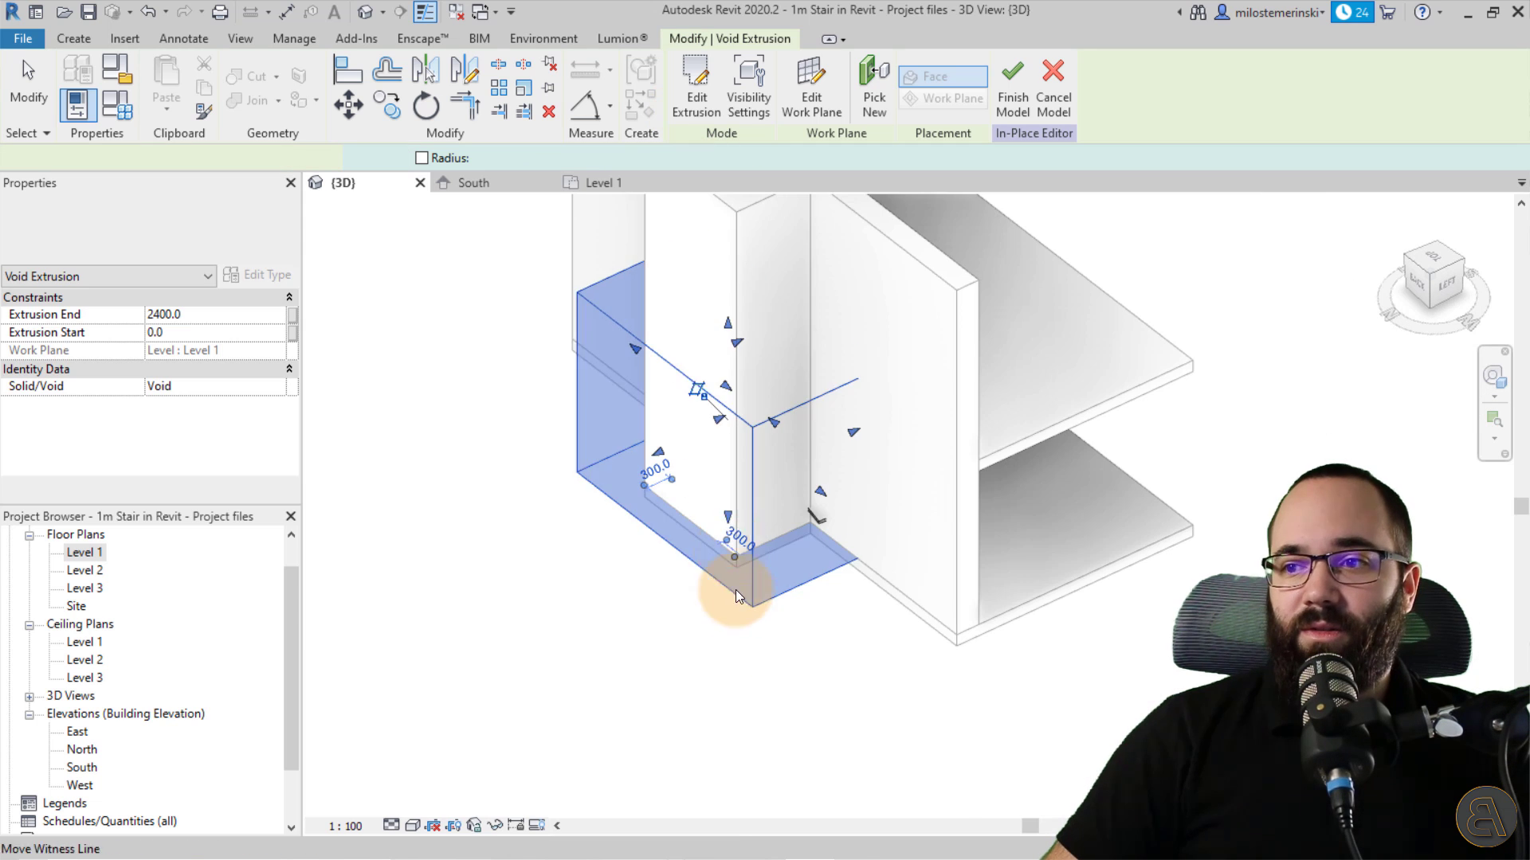
left_click(822, 661)
- Check the trimmed treads from above, finish the in-place stair model, and dismiss the save reminder without saving
middle_click_drag(860, 641, 598, 479, "shift")
scroll(658, 394, "up", 6)
scroll(618, 388, "down", 5)
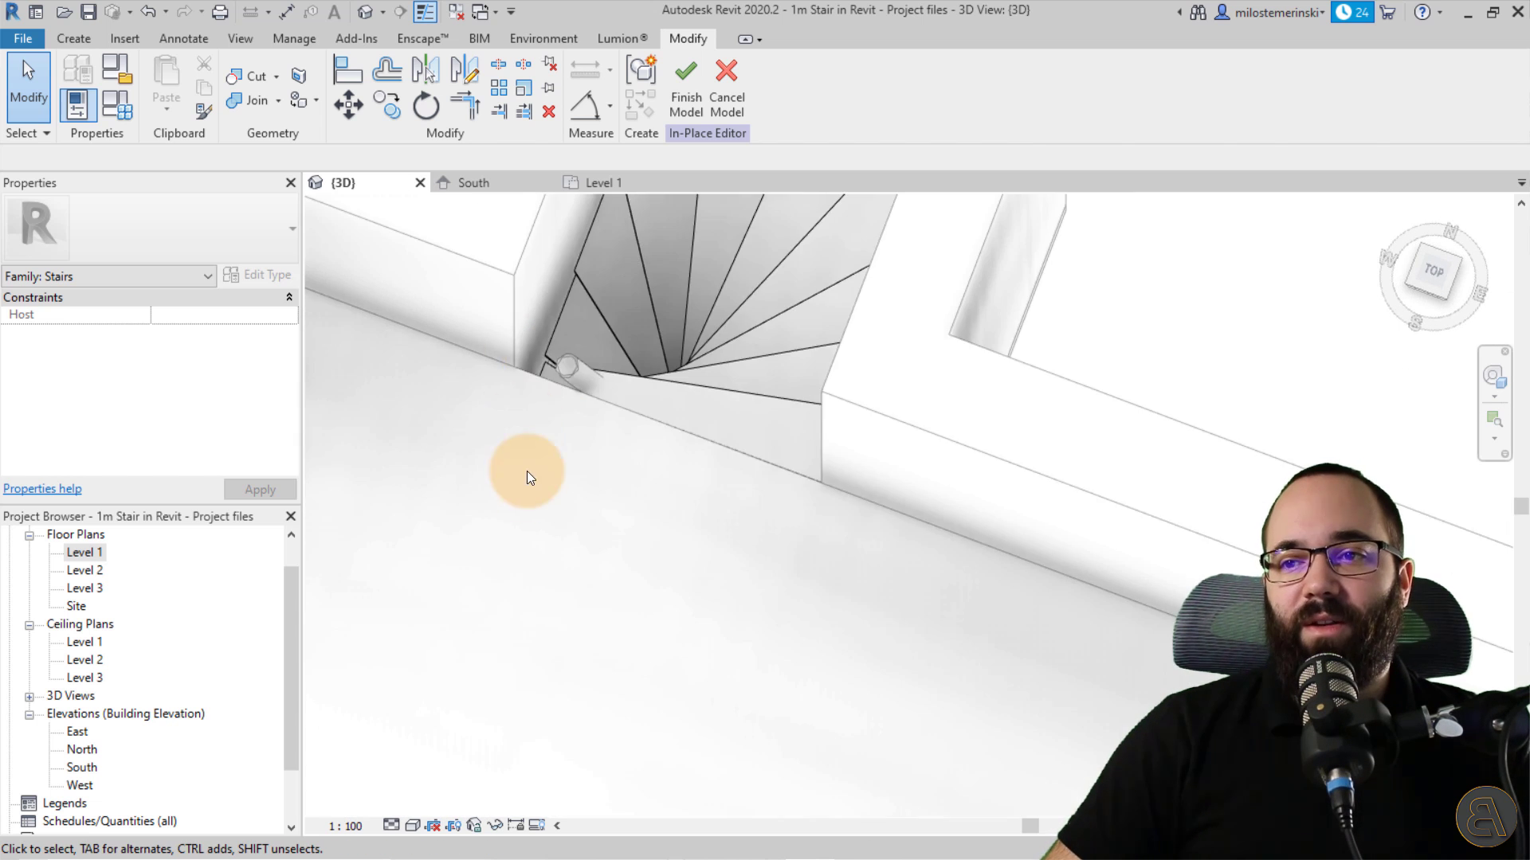
middle_click_drag(527, 471, 661, 311, "shift")
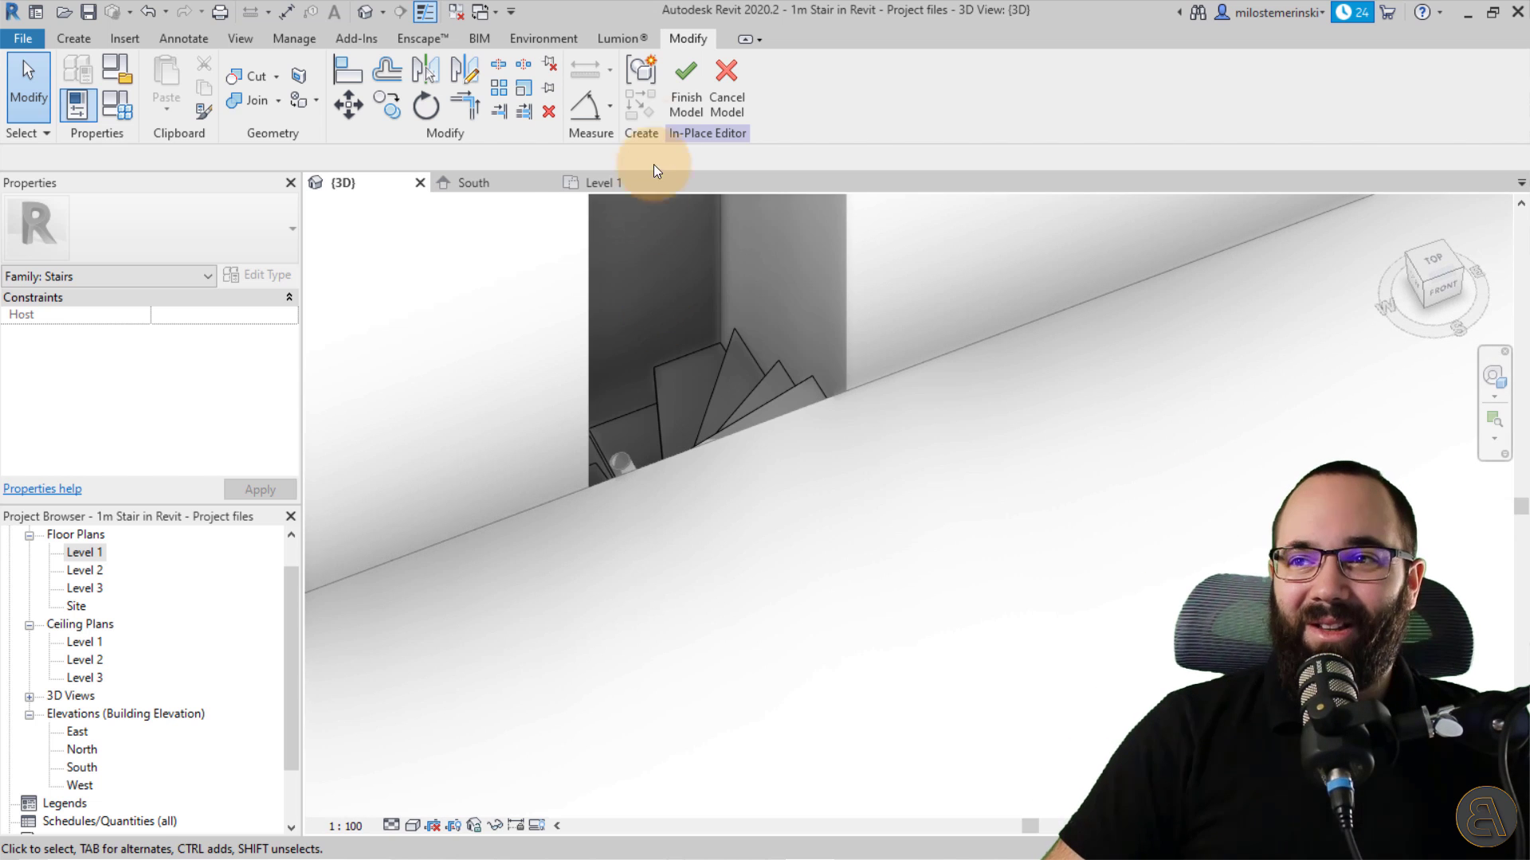
left_click(688, 107)
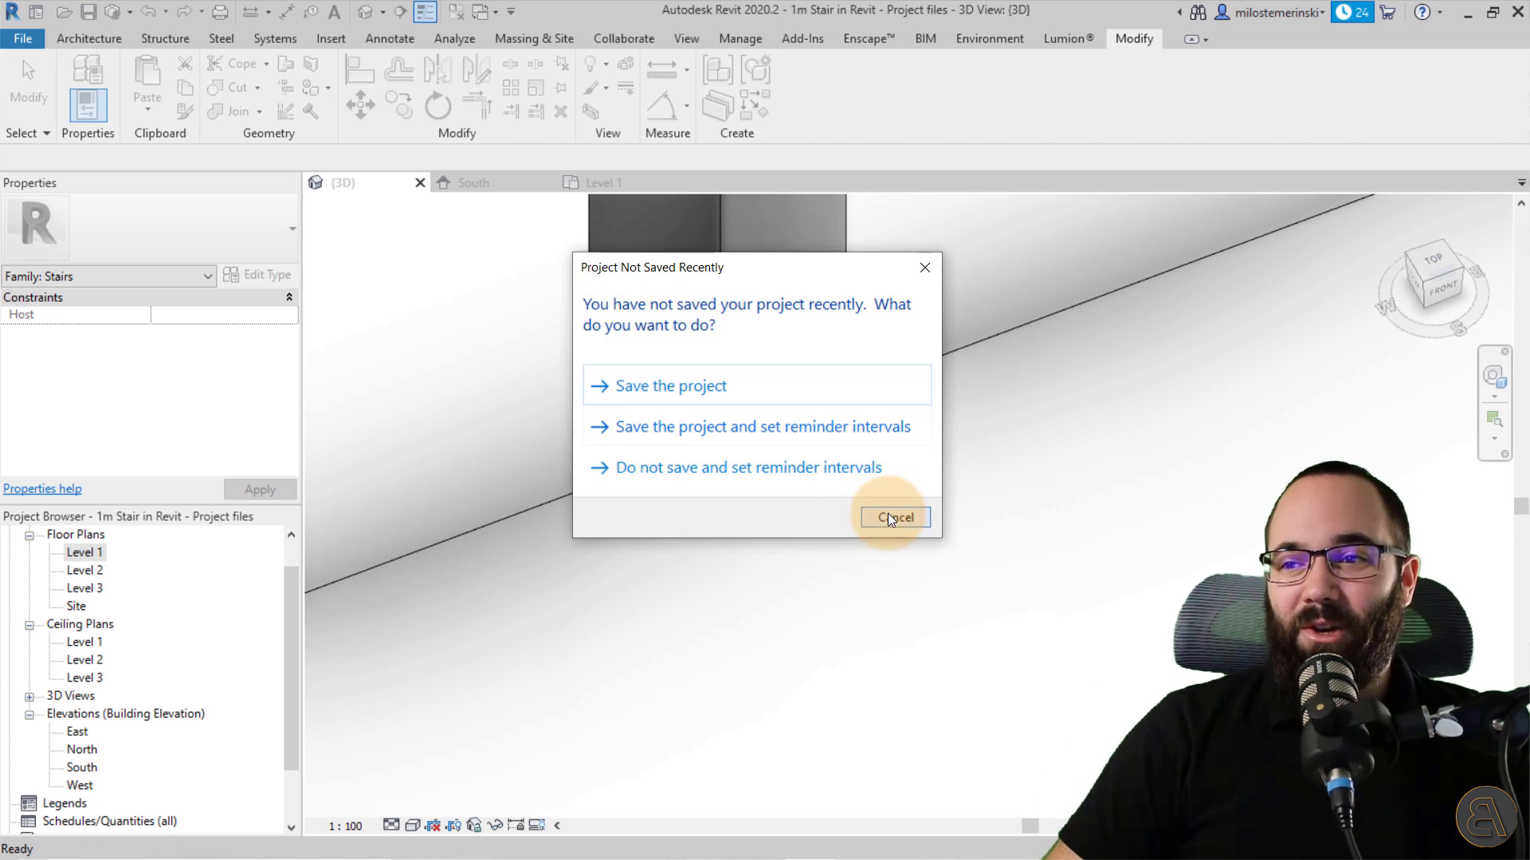
left_click(888, 518)
- Inspect the trimmed treads and slanted column in the recess from the front in 3D
middle_click_drag(796, 536, 812, 608, "shift")
scroll(761, 683, "up", 3)
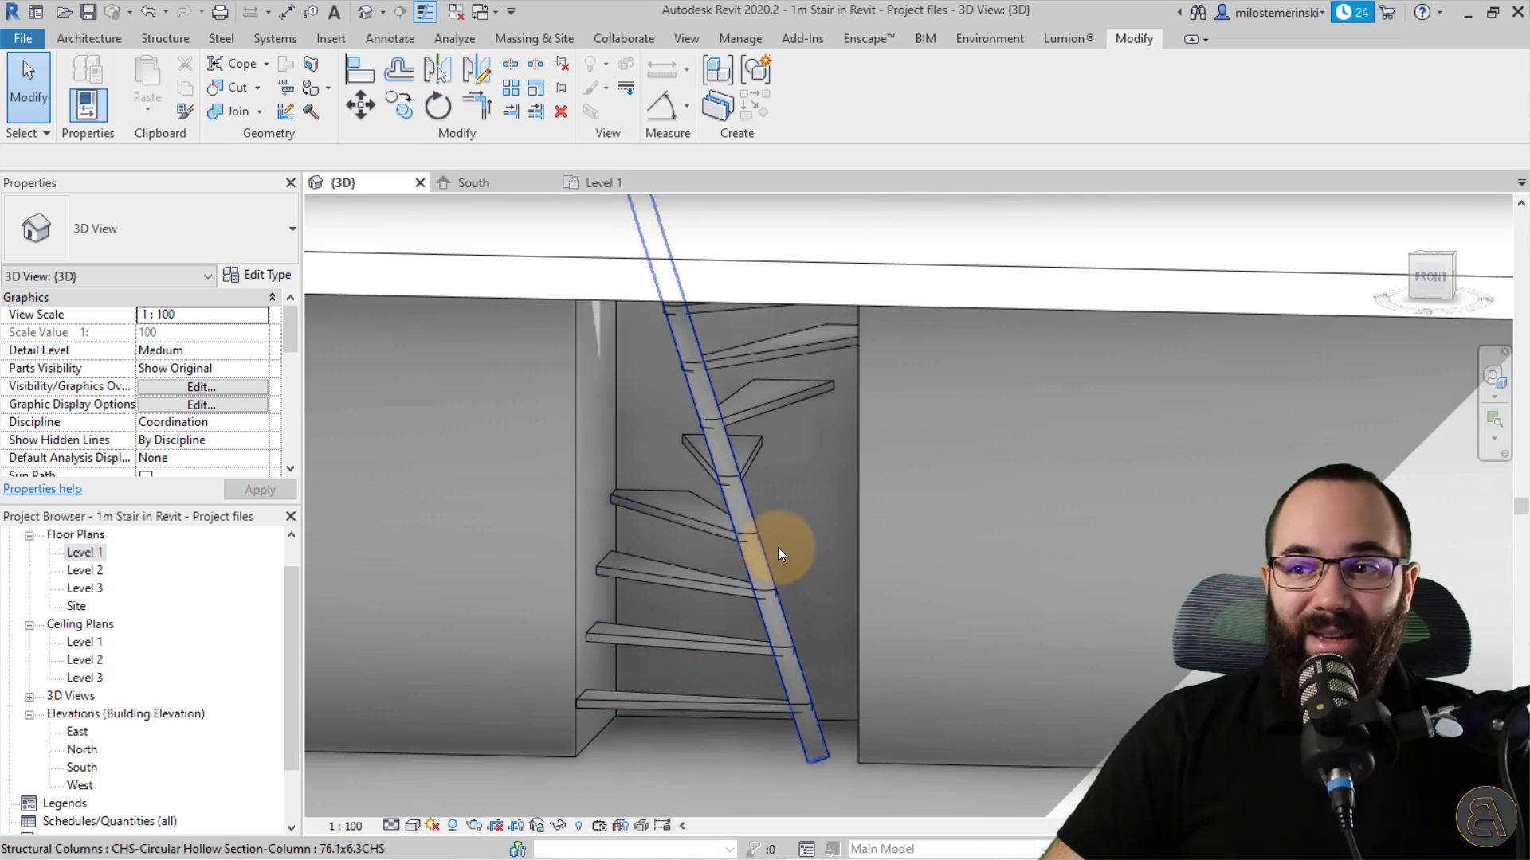
mouse_move(778, 547)
middle_mouse_down("shift")
mouse_move(881, 564)
mouse_move(686, 404)
mouse_move(804, 555)
middle_mouse_up("shift")
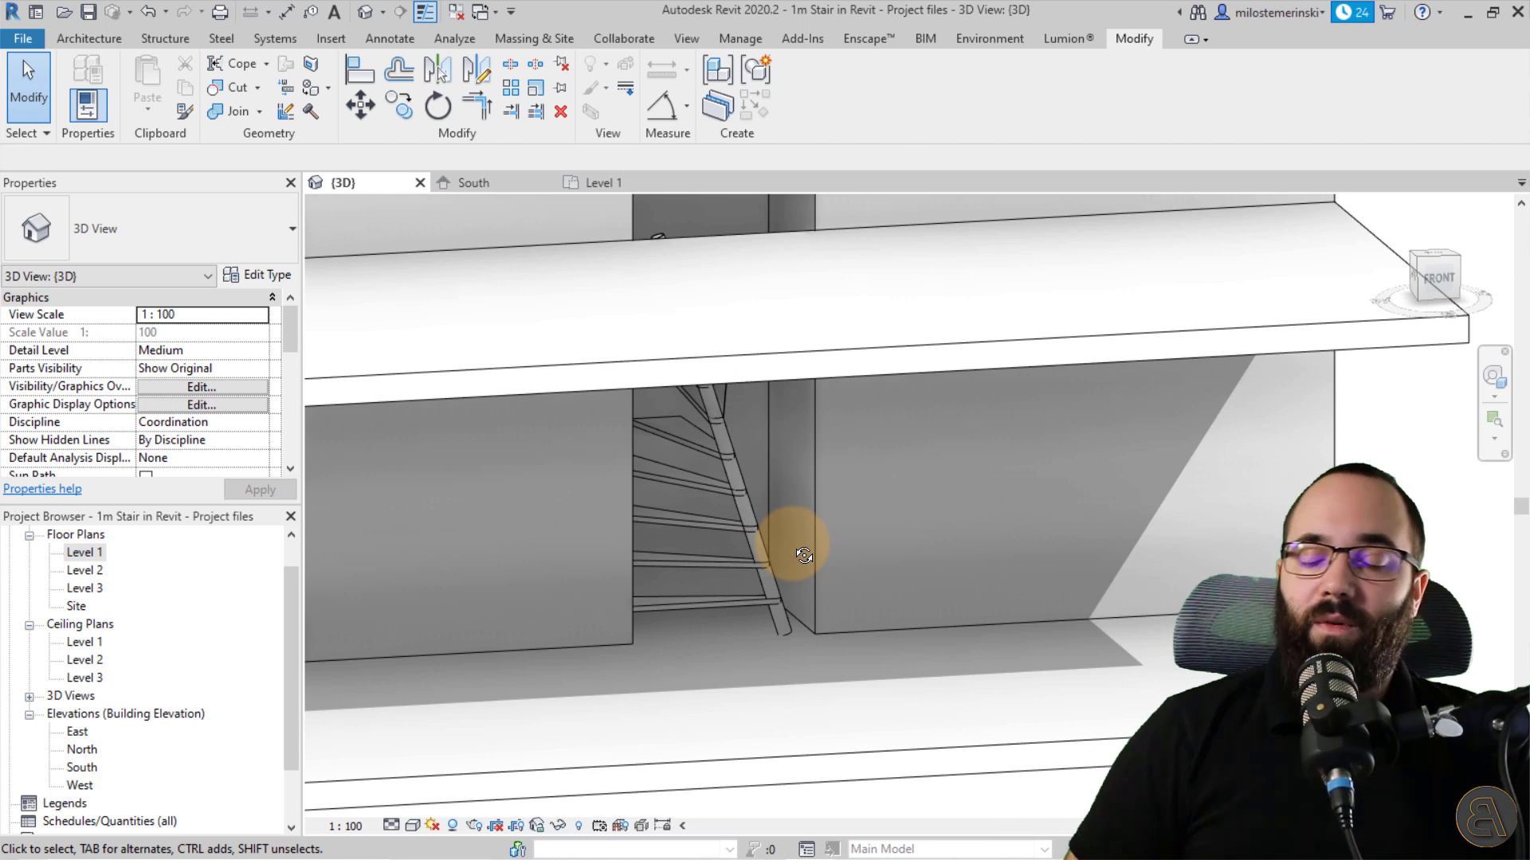